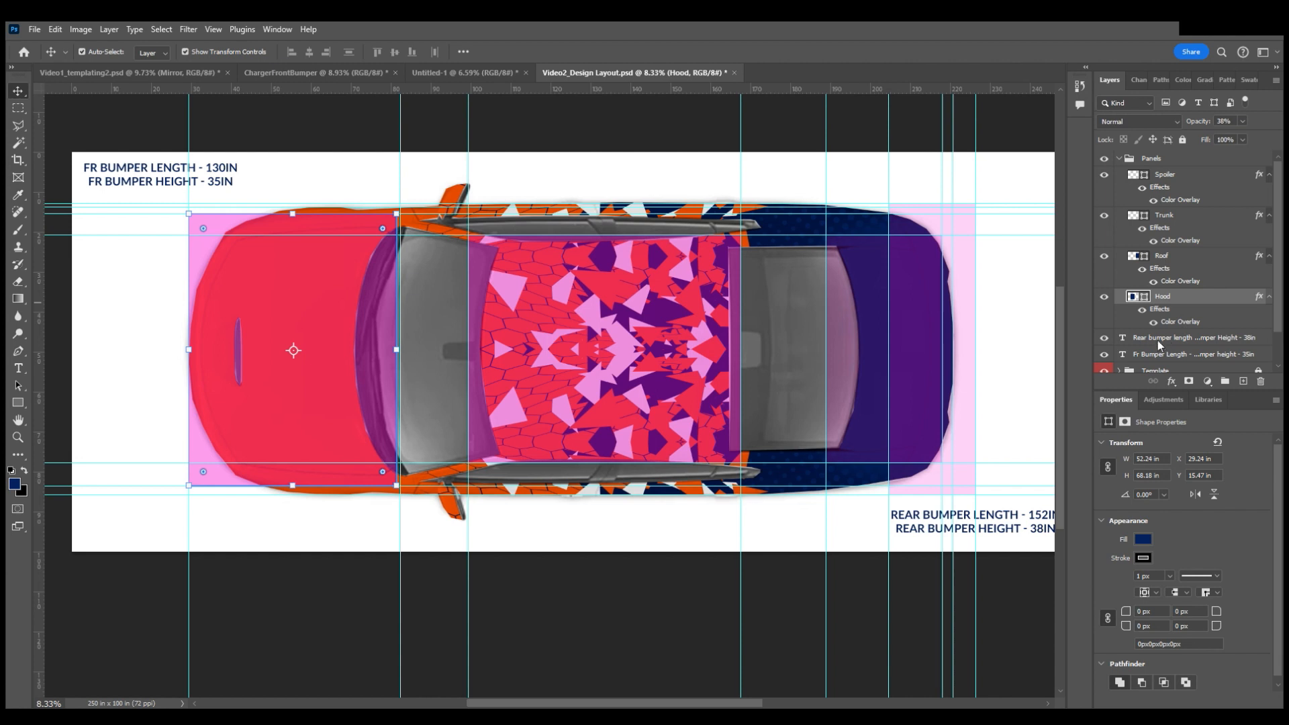
Rasterize the Hood shape layer and leave it as the active layer
left_click(1124, 343)
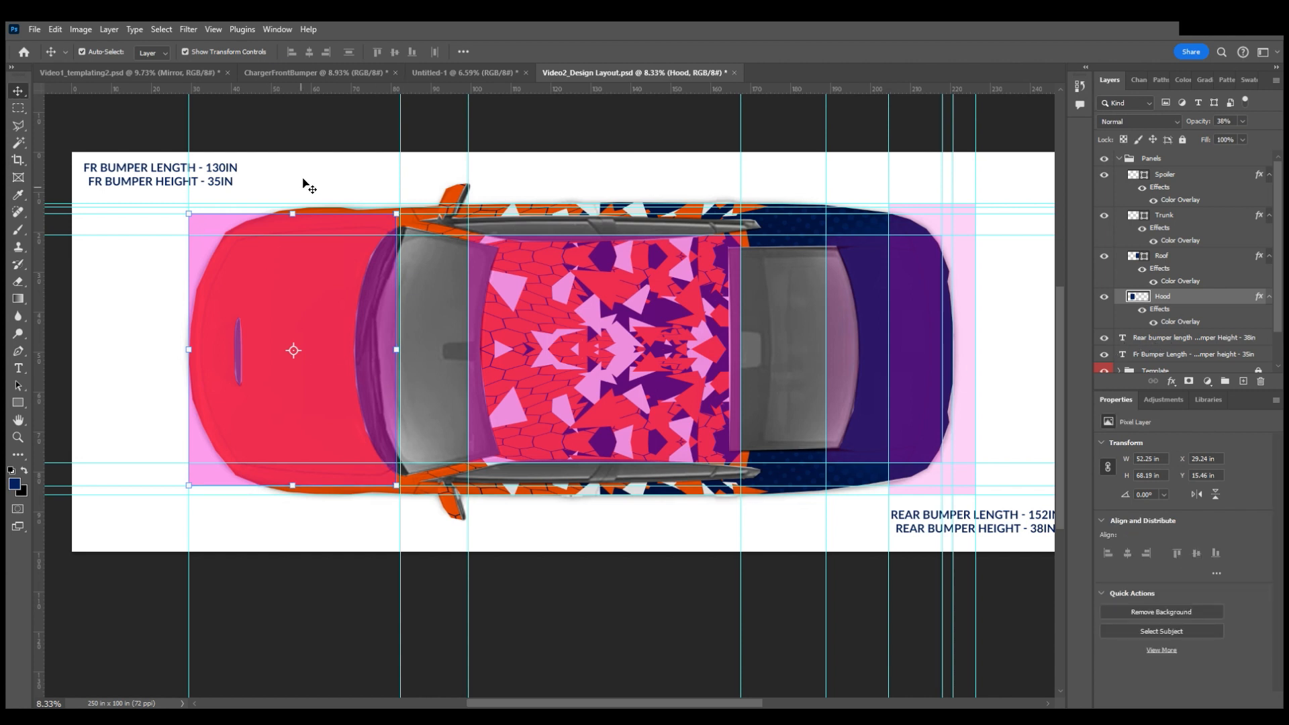
left_click(305, 133)
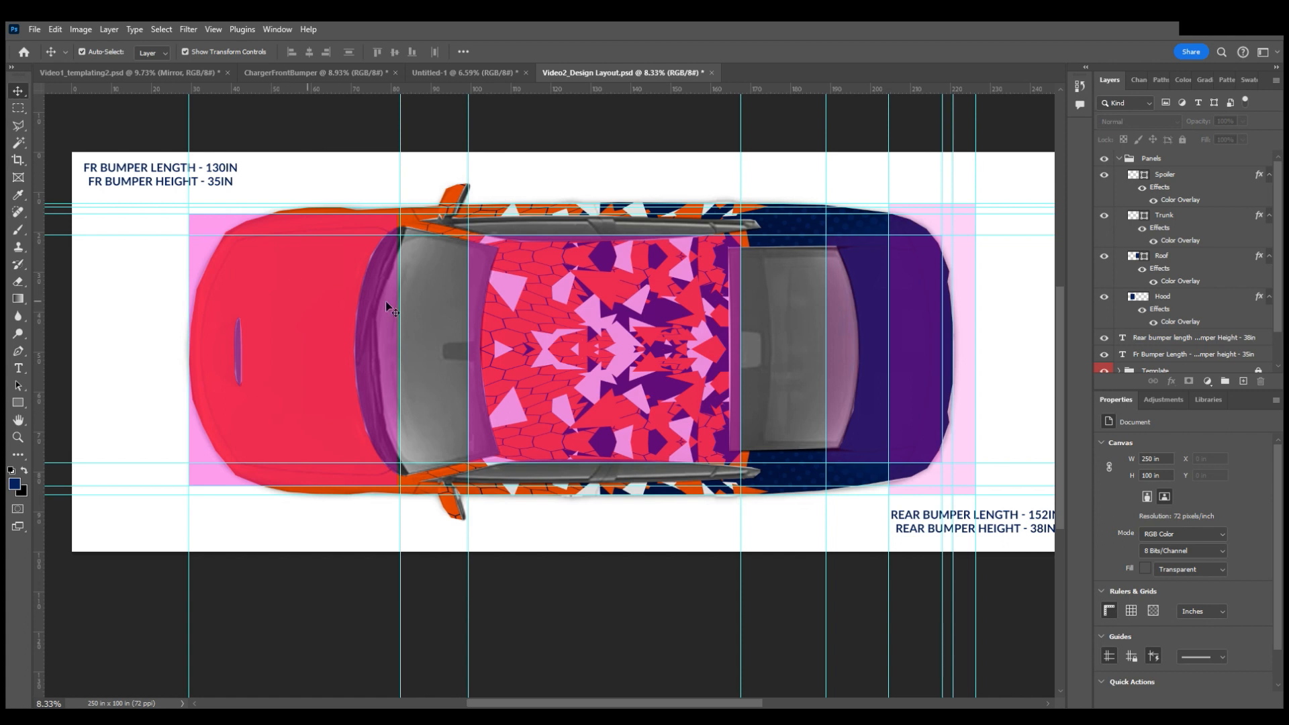
left_click(1198, 301)
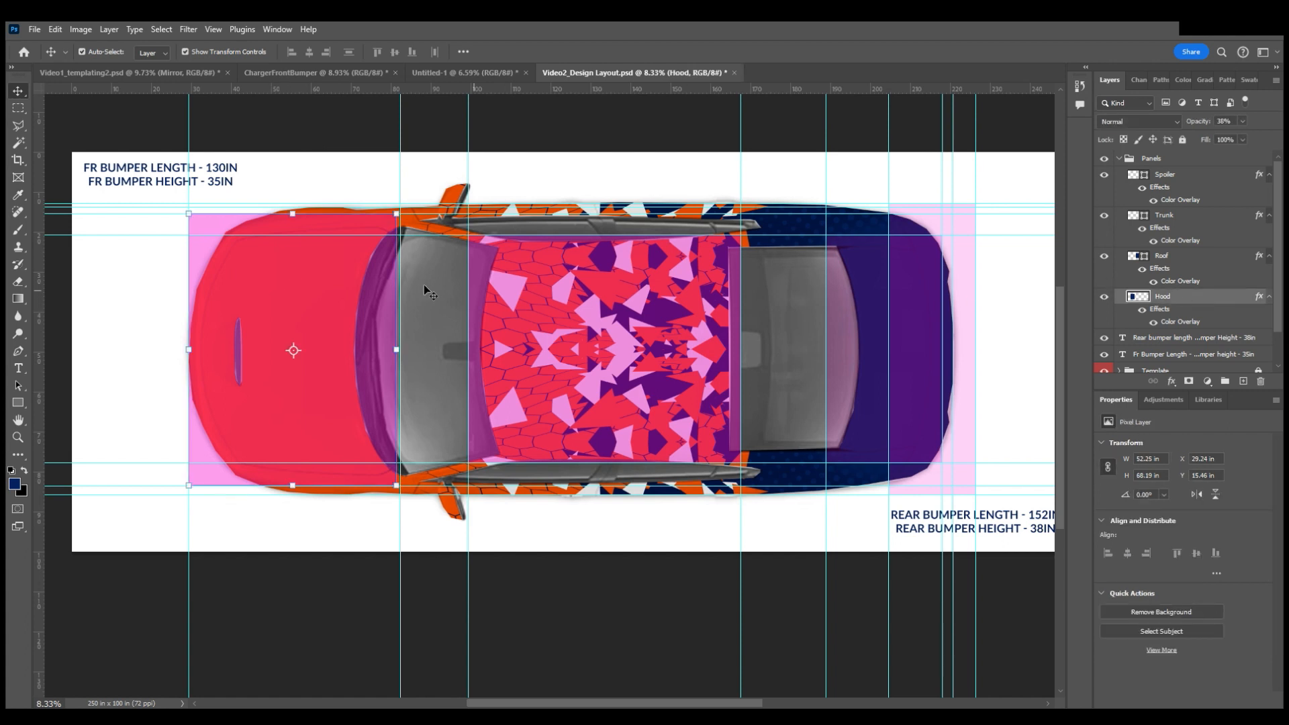
Select the Hood layer's rectangular area with the Magic Wand and return to the Move tool
left_click(19, 144)
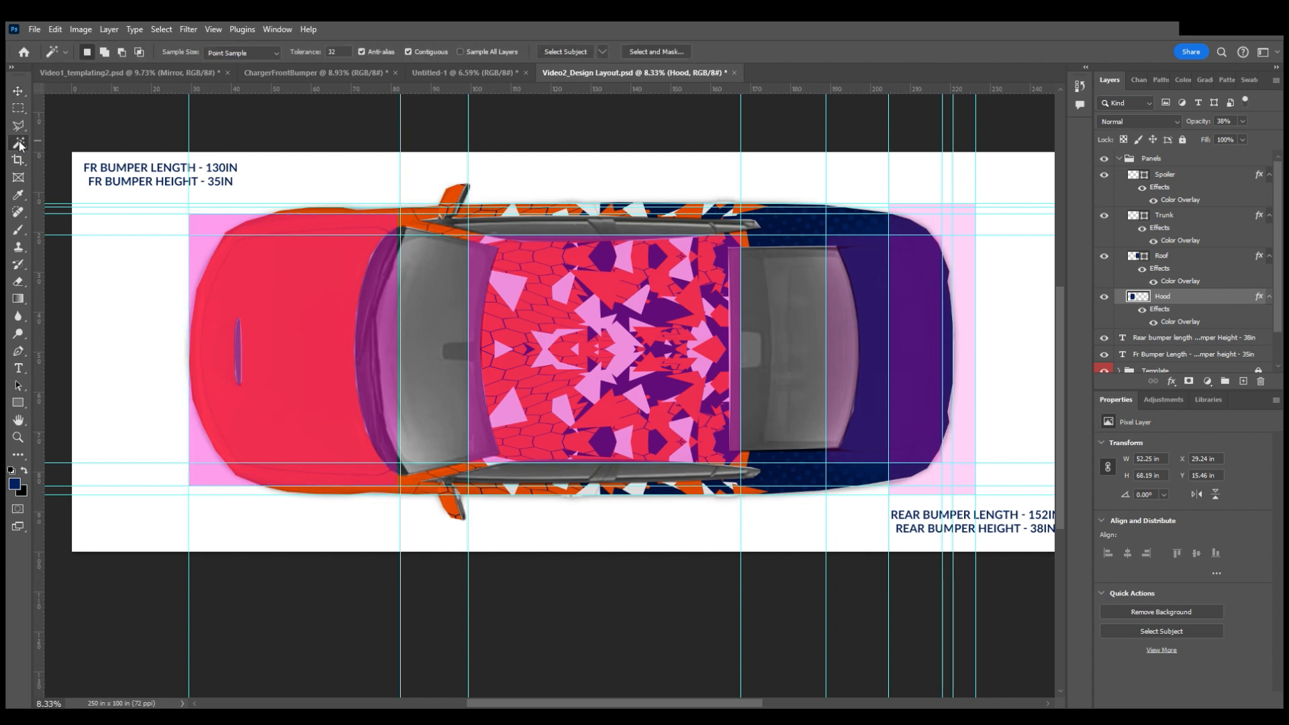
left_click(293, 305)
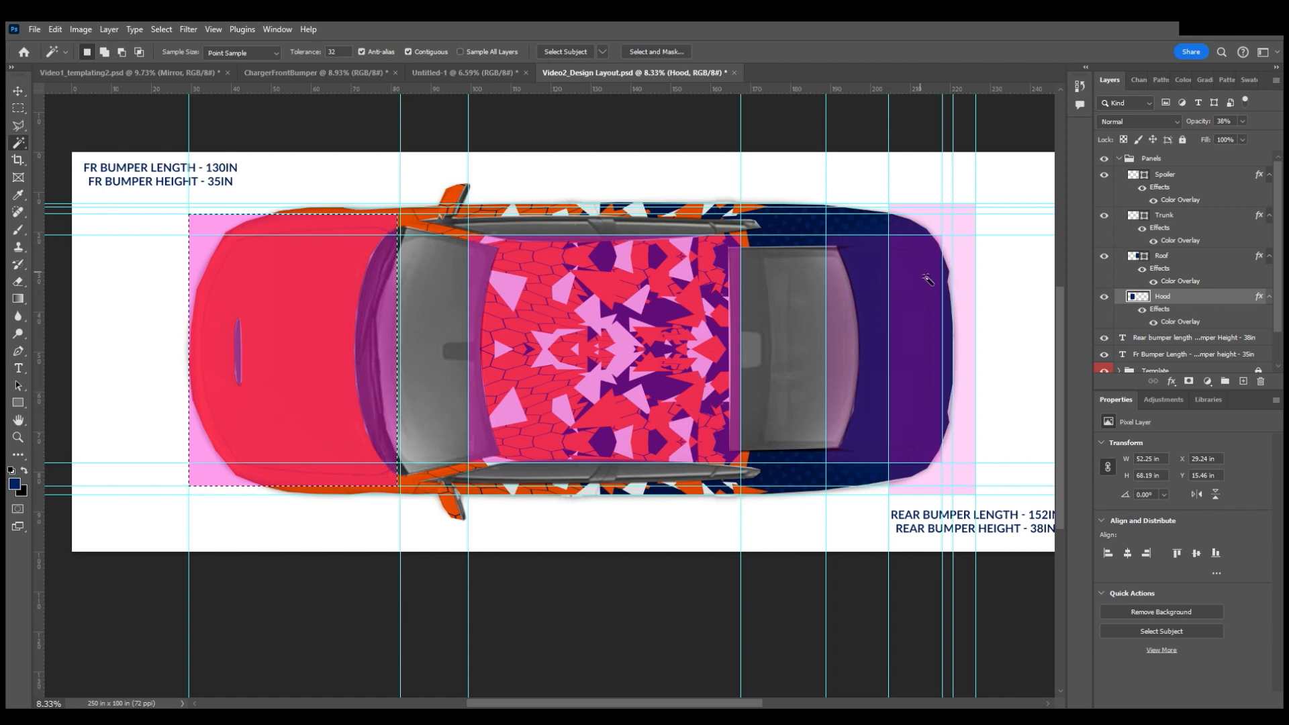
left_click(22, 94)
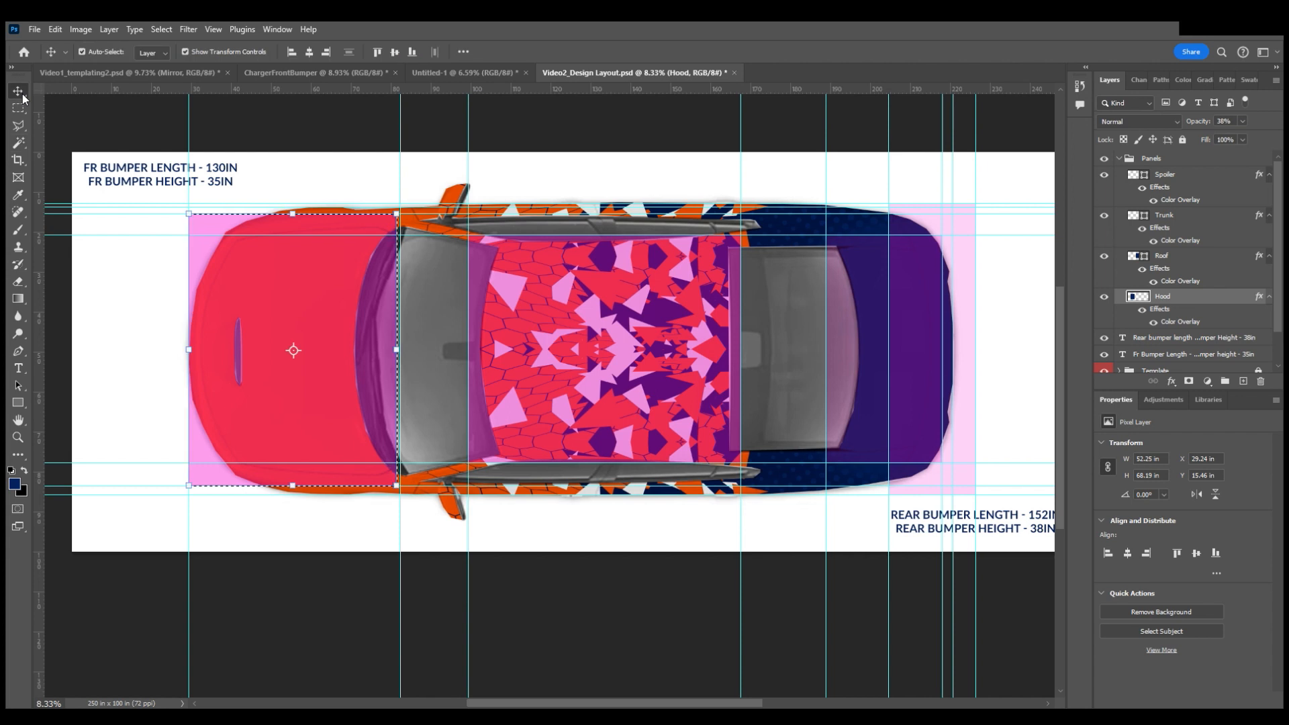
Hide the Hood layer and the Template group so only the artwork shows inside the hood selection
left_click(1106, 297)
scroll(1115, 329, "down", 1)
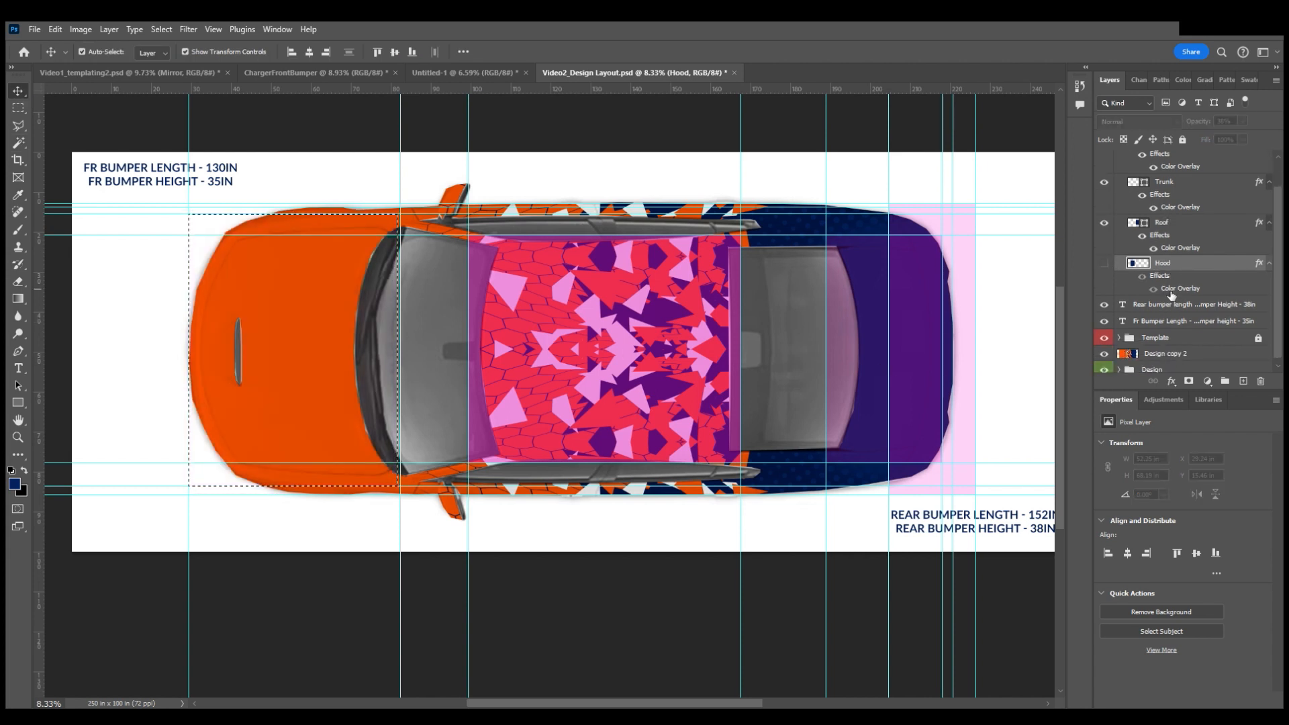
left_click(1113, 339)
scroll(1183, 278, "down", 1)
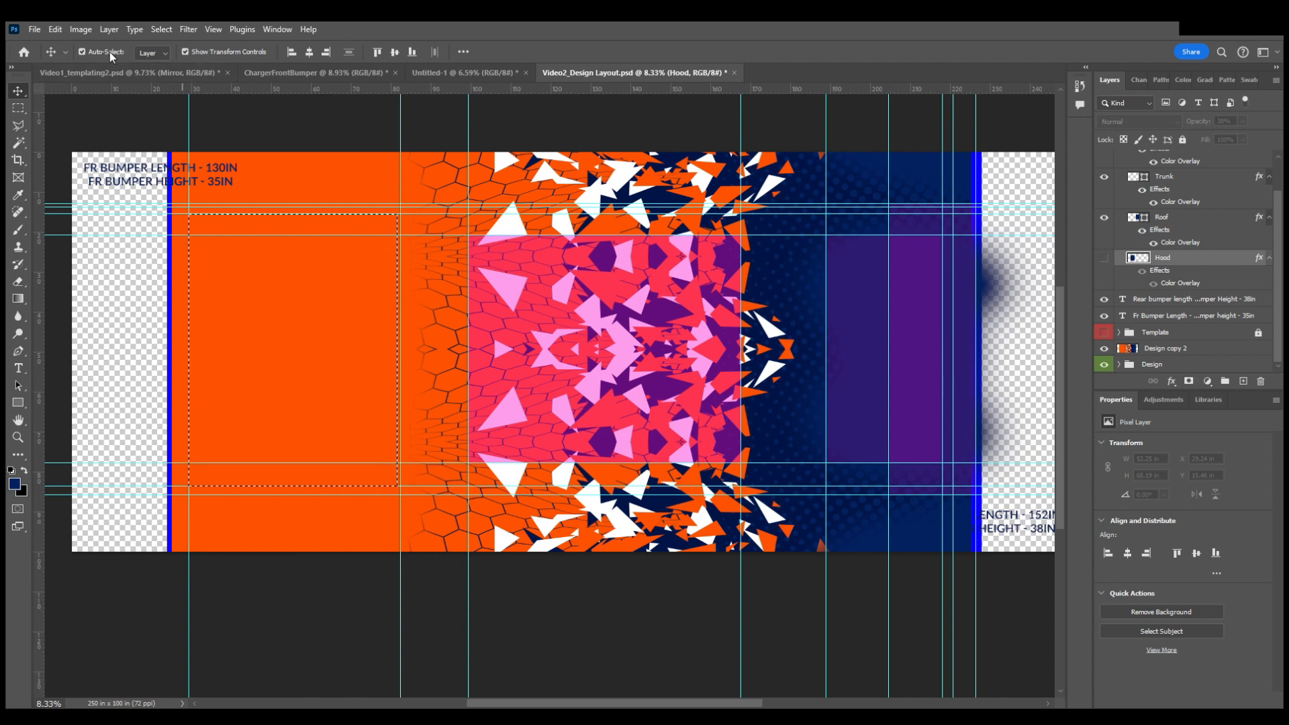
Crop the document to the hood selection and flatten all layers into a single background
left_click(112, 169)
scroll(341, 254, "left", 4)
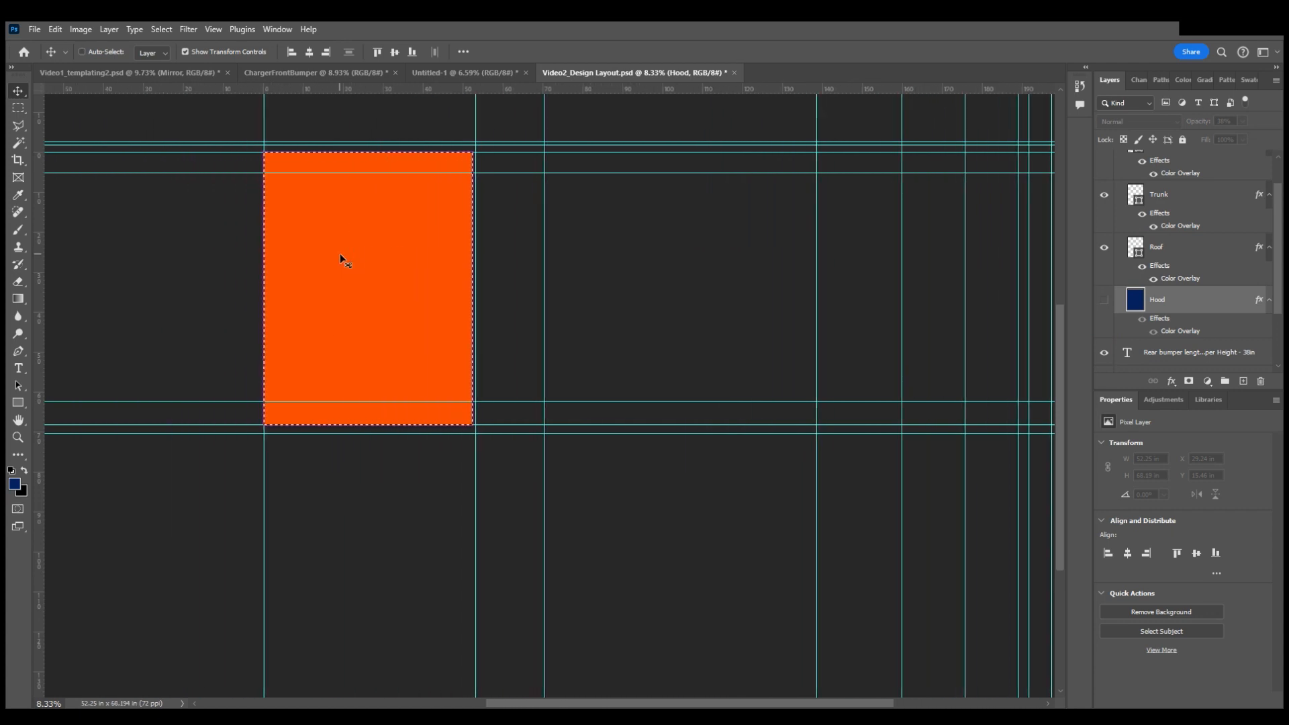
scroll(340, 253, "up", 2)
scroll(411, 261, "left", 3)
scroll(462, 297, "up", 1)
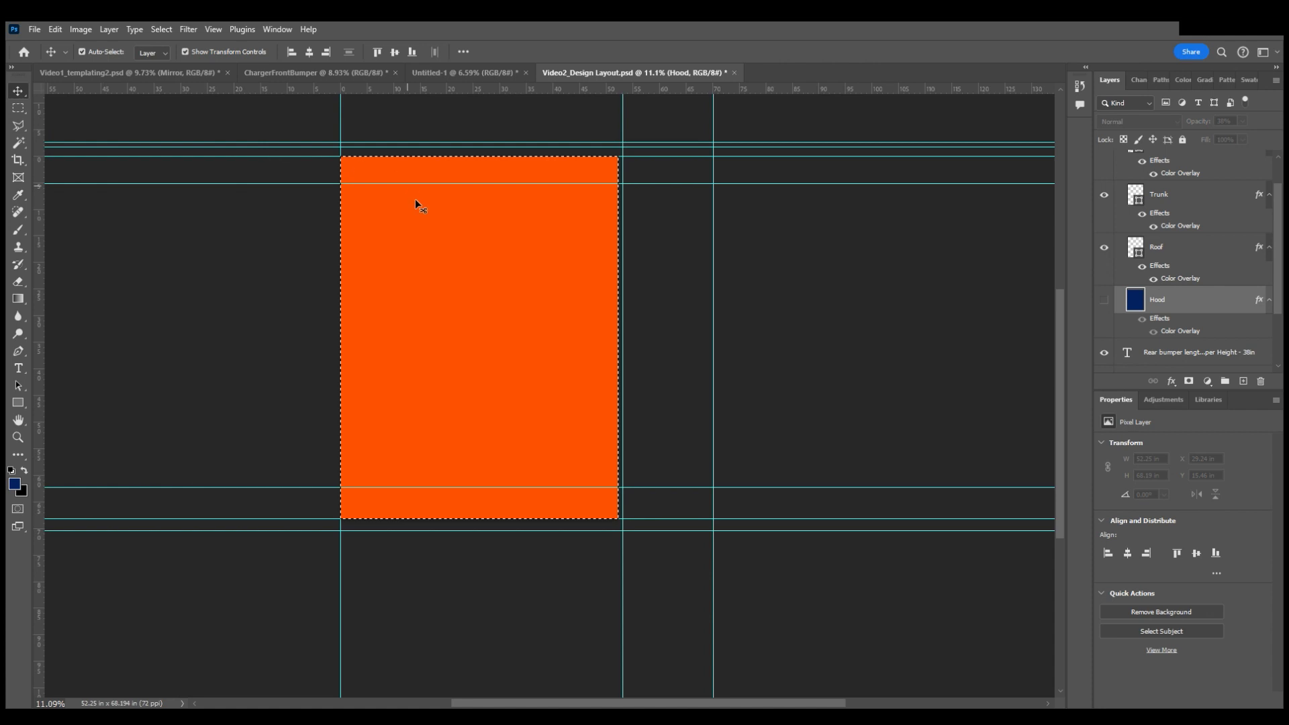
scroll(384, 254, "down", 1)
scroll(459, 263, "down", 1)
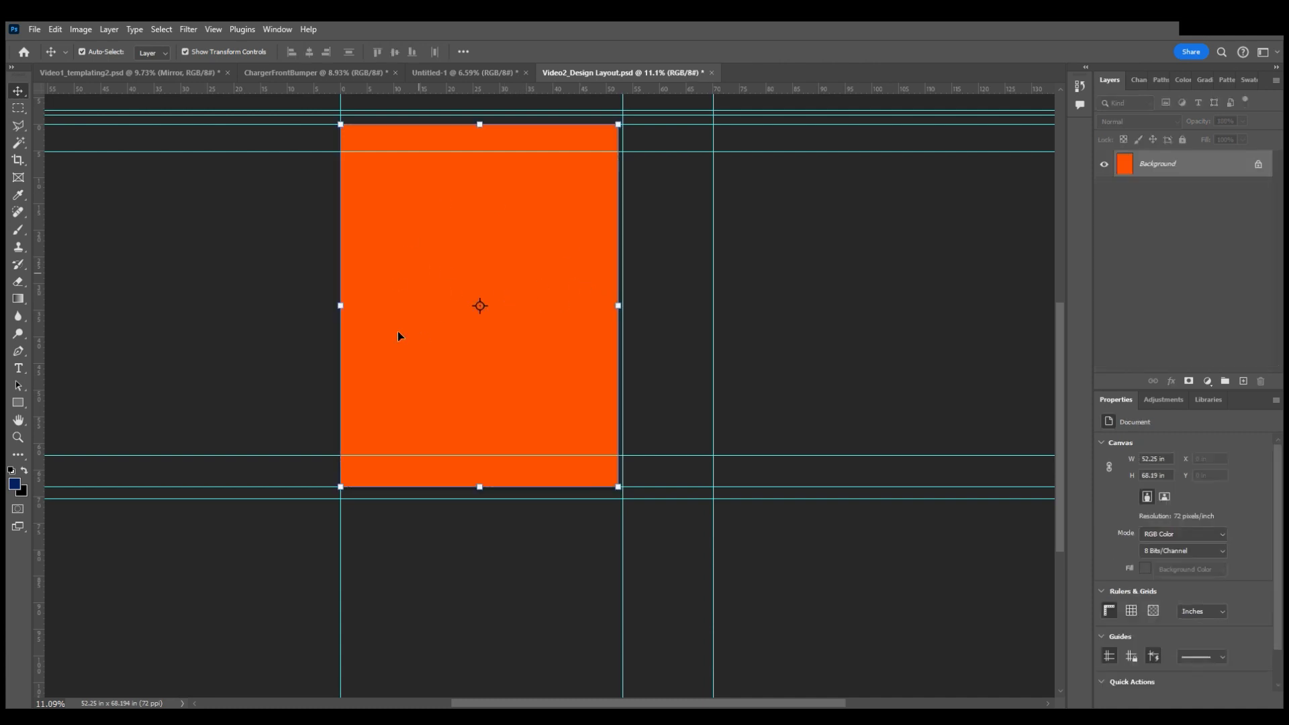
Measure the hood panel with a rectangular marquee, clear the selection and return to the Move tool
left_click(18, 108)
left_click_drag(341, 124, 695, 550)
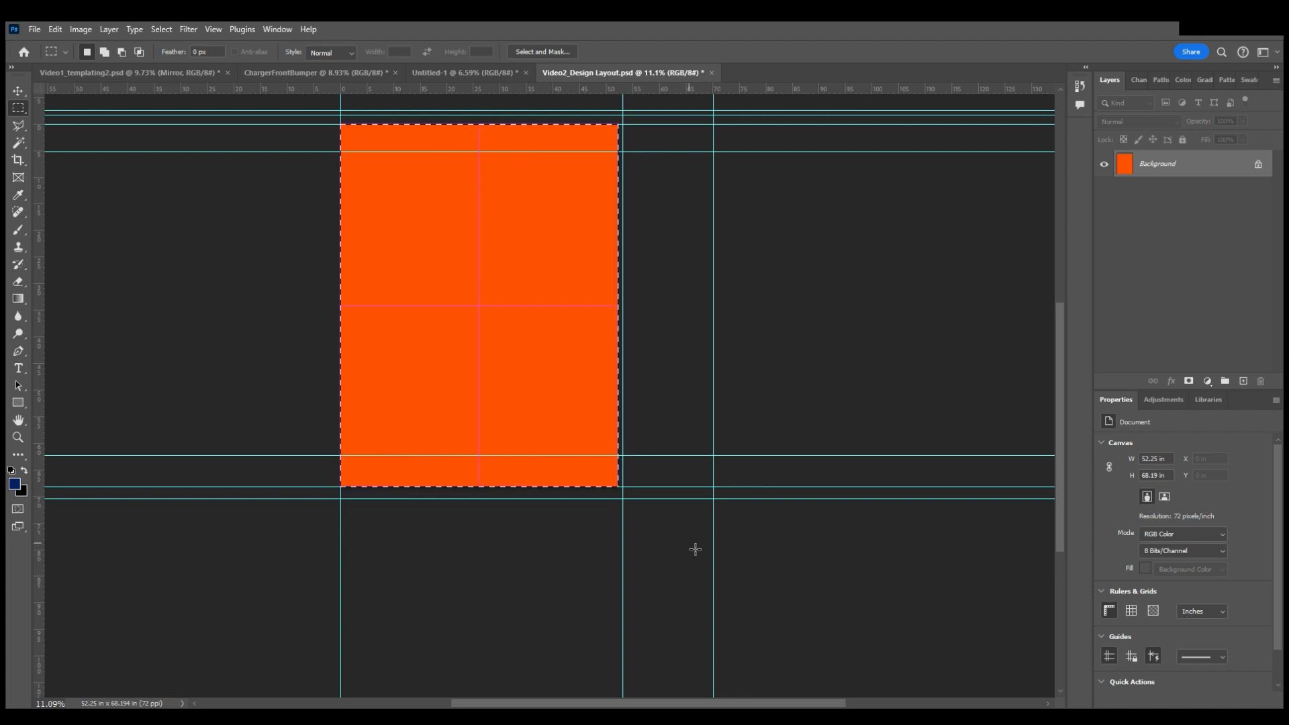
left_click(695, 550)
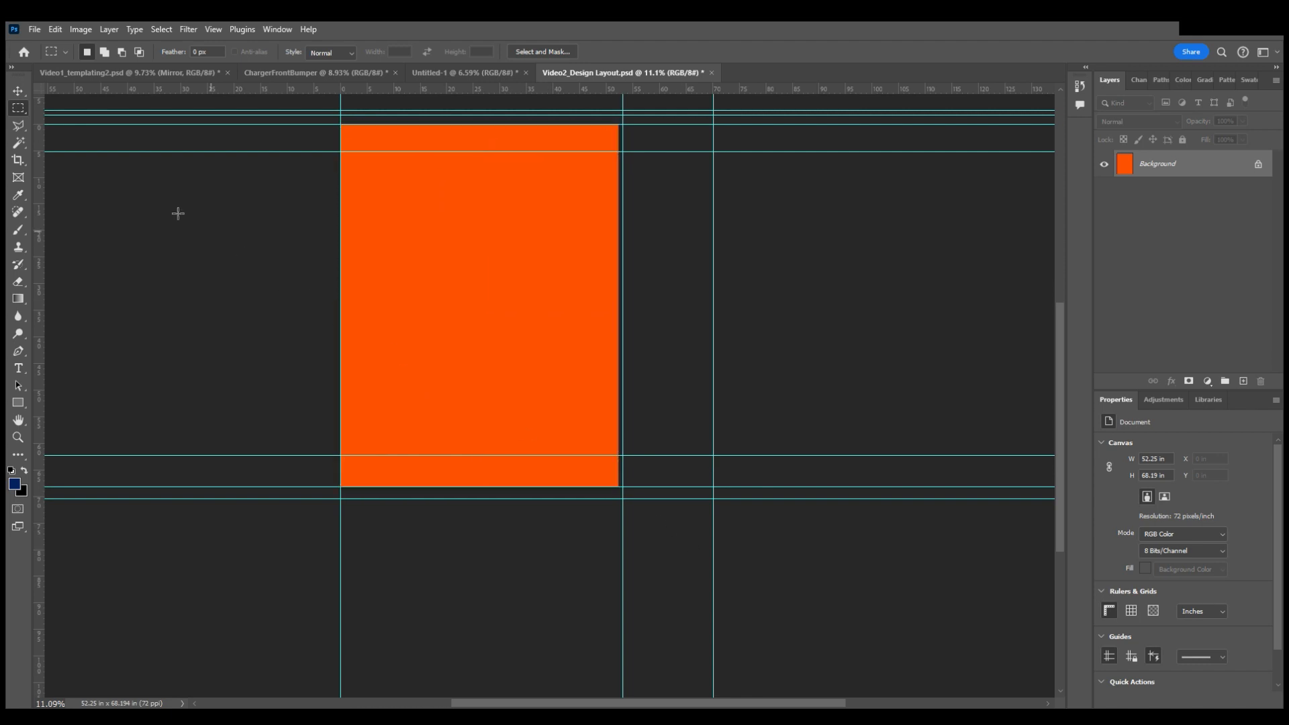
left_click(18, 91)
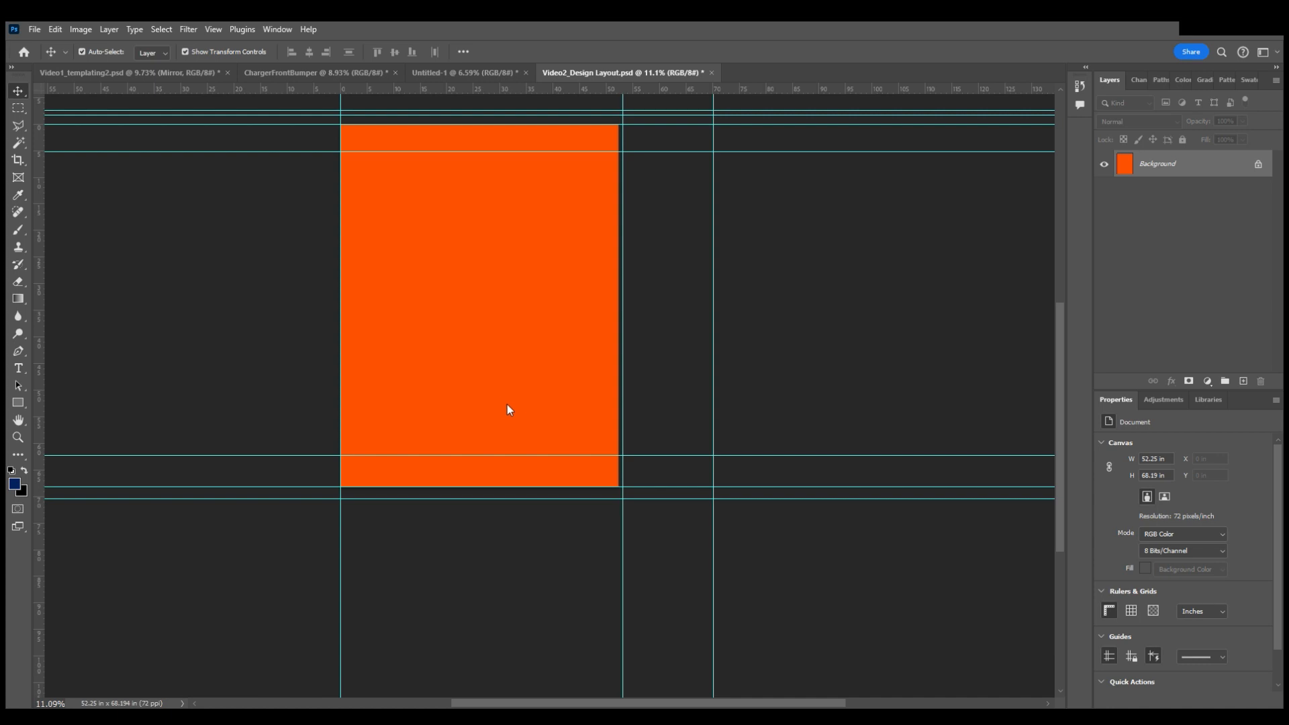
Save the flattened hood panel as Hood_toPrint.tif
key("ctrl+o")
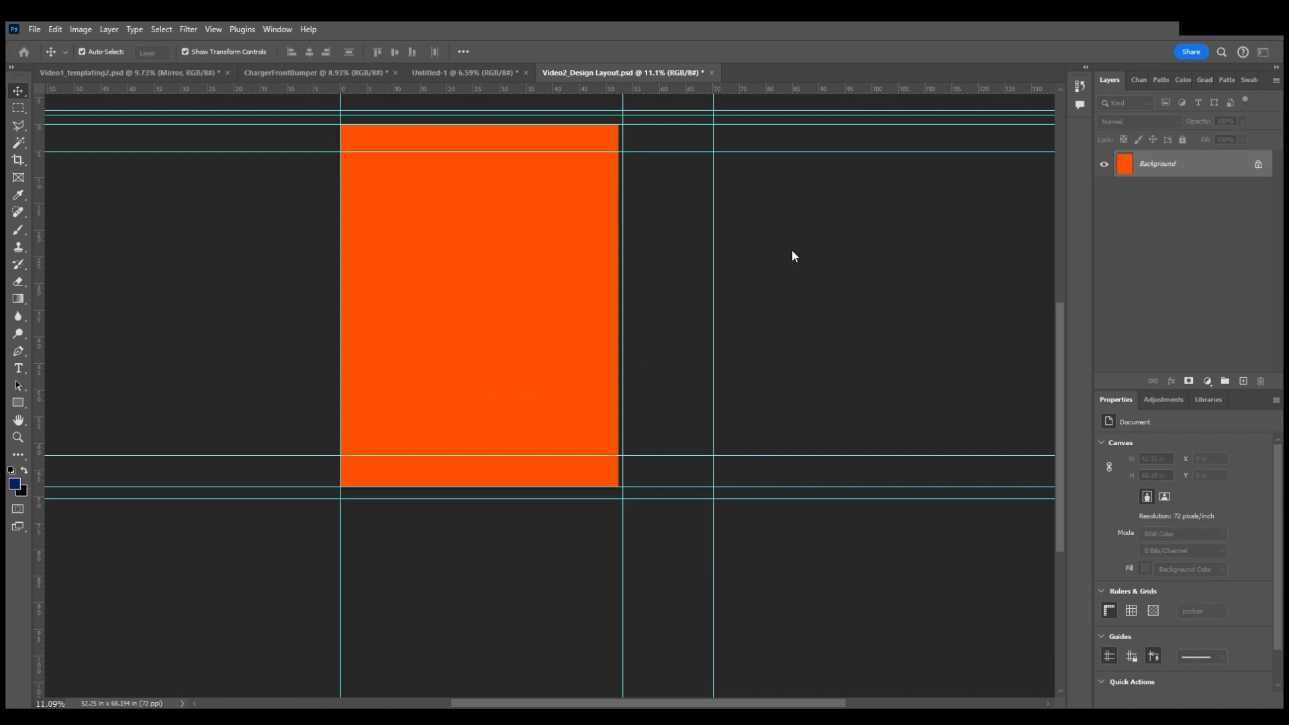
left_click(807, 192)
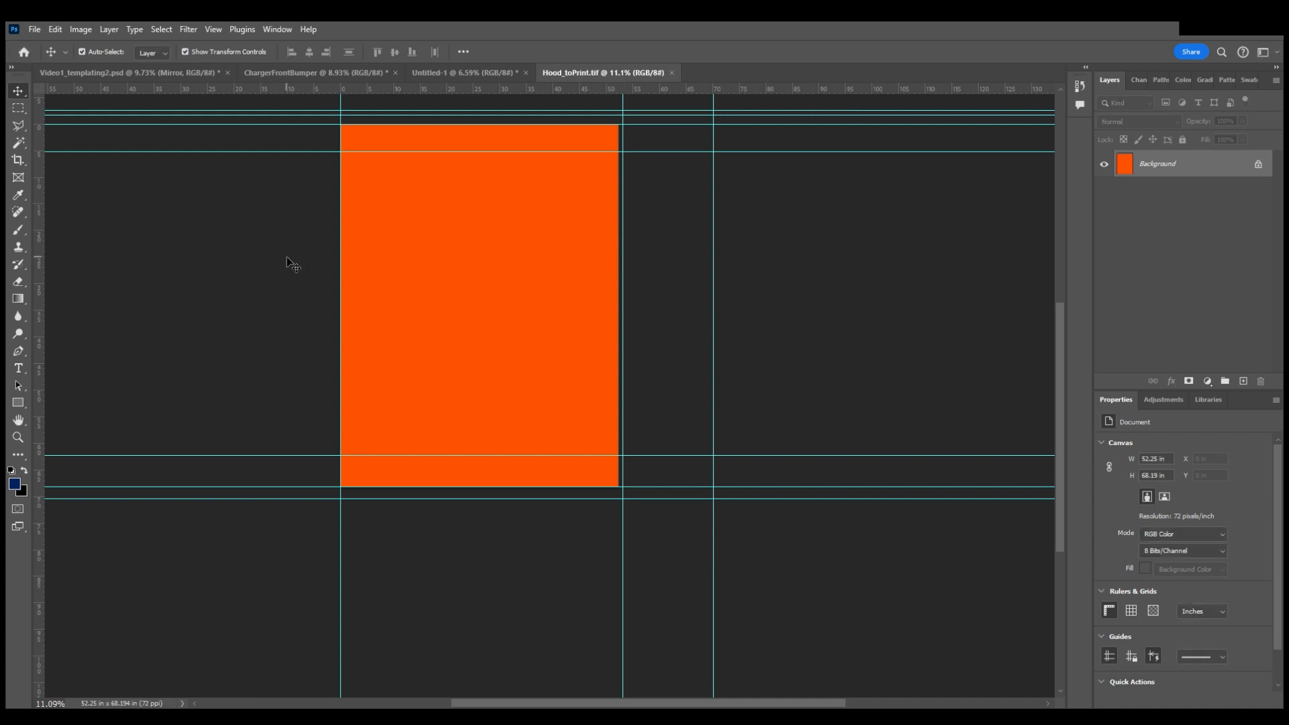
Undo the flatten, crop and layer hiding to bring back the full layered car layout
key("ctrl+t")
key("ctrl+z")
key("ctrl+z")
key("ctrl+z")
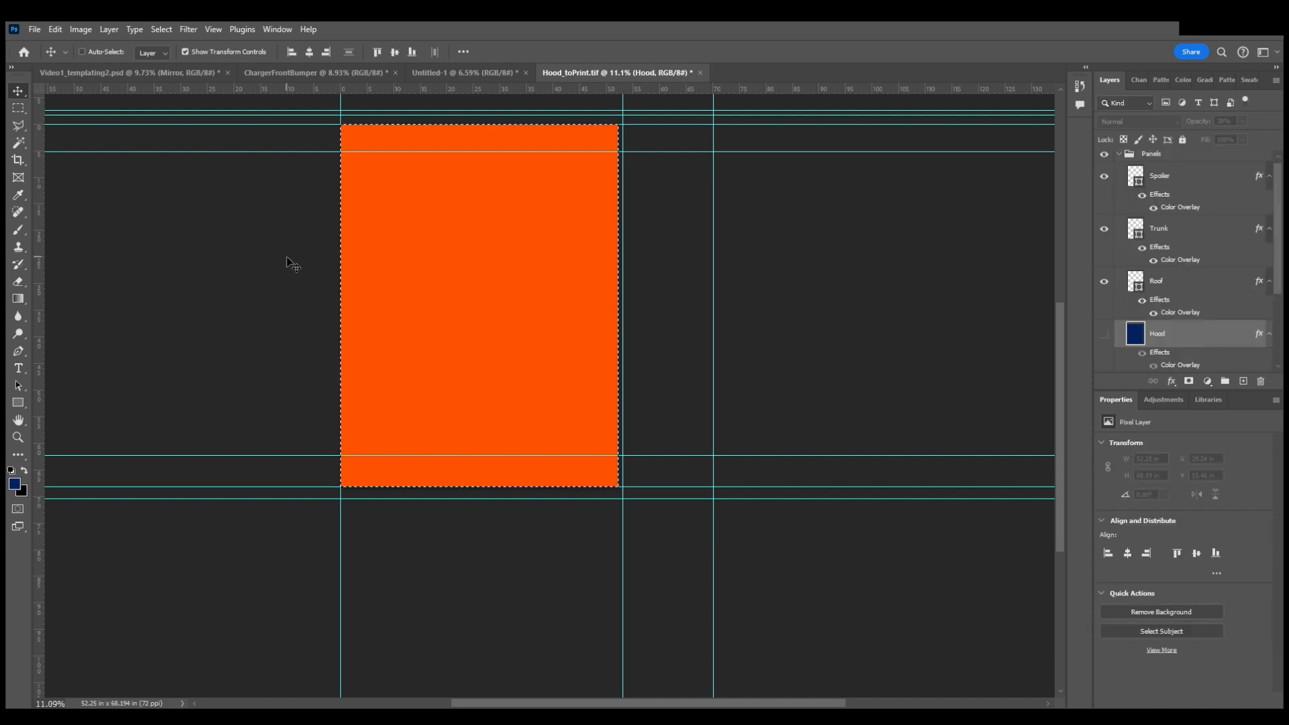
scroll(288, 259, "right", 5)
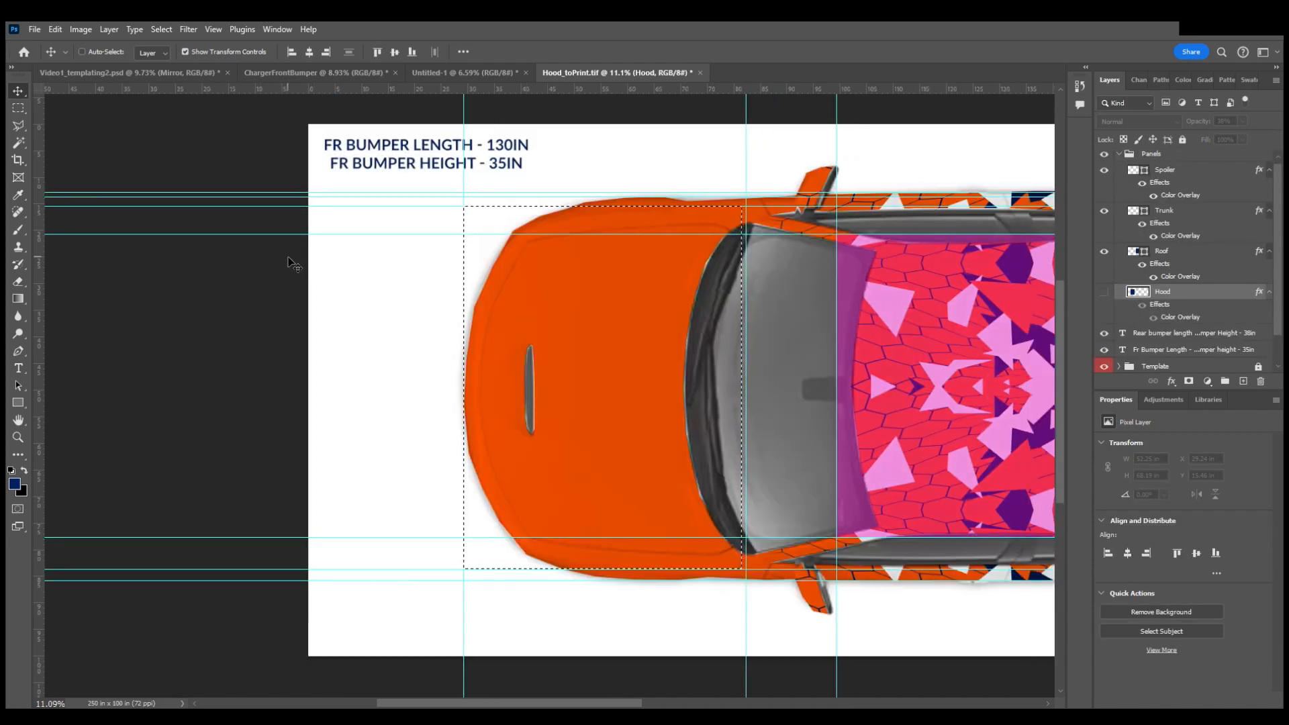
scroll(388, 301, "down", 2)
scroll(389, 302, "right", 2)
key("ctrl+z")
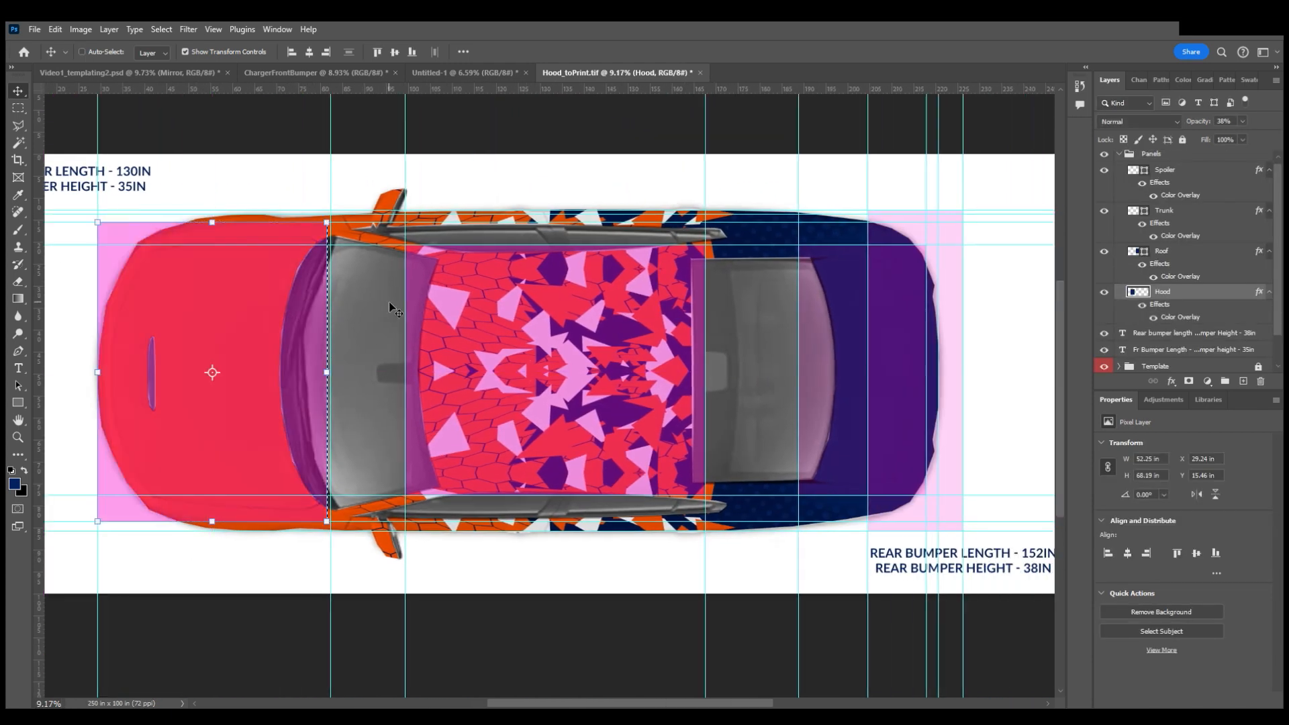
scroll(694, 356, "left", 2)
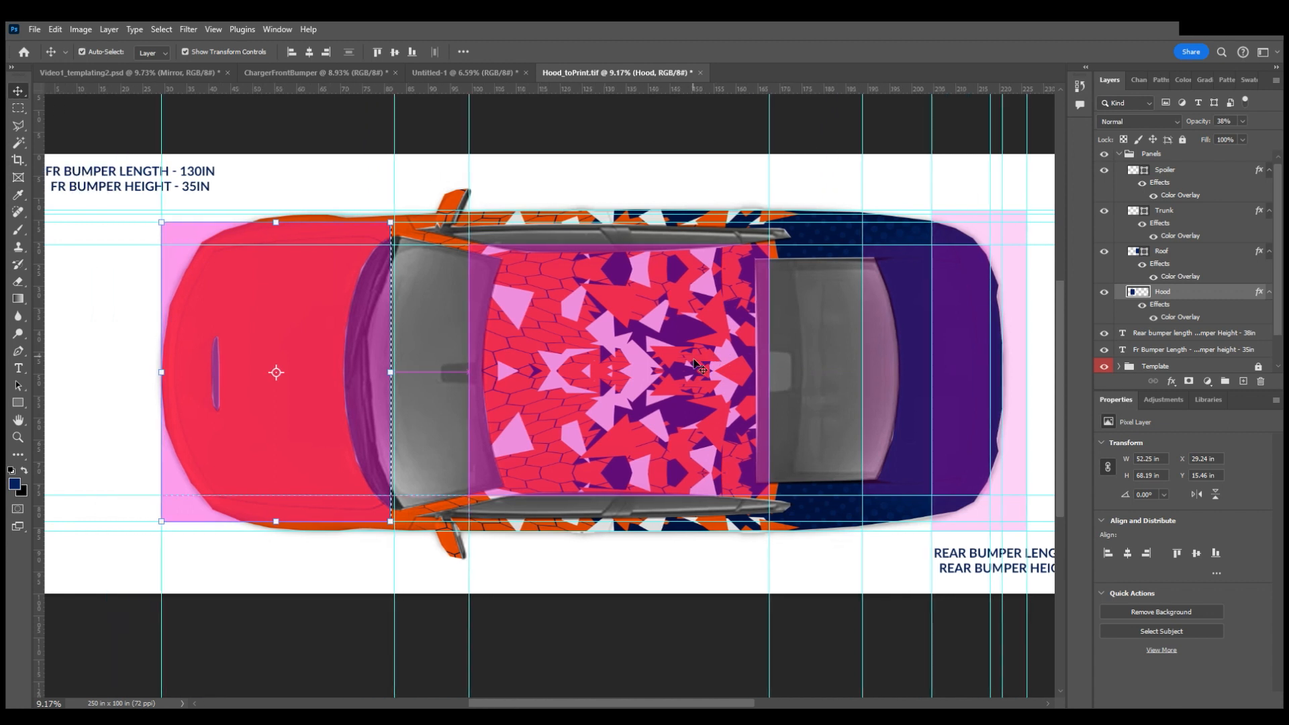
Hide the Hood layer and rasterize the Roof shape layer
left_click(1105, 291)
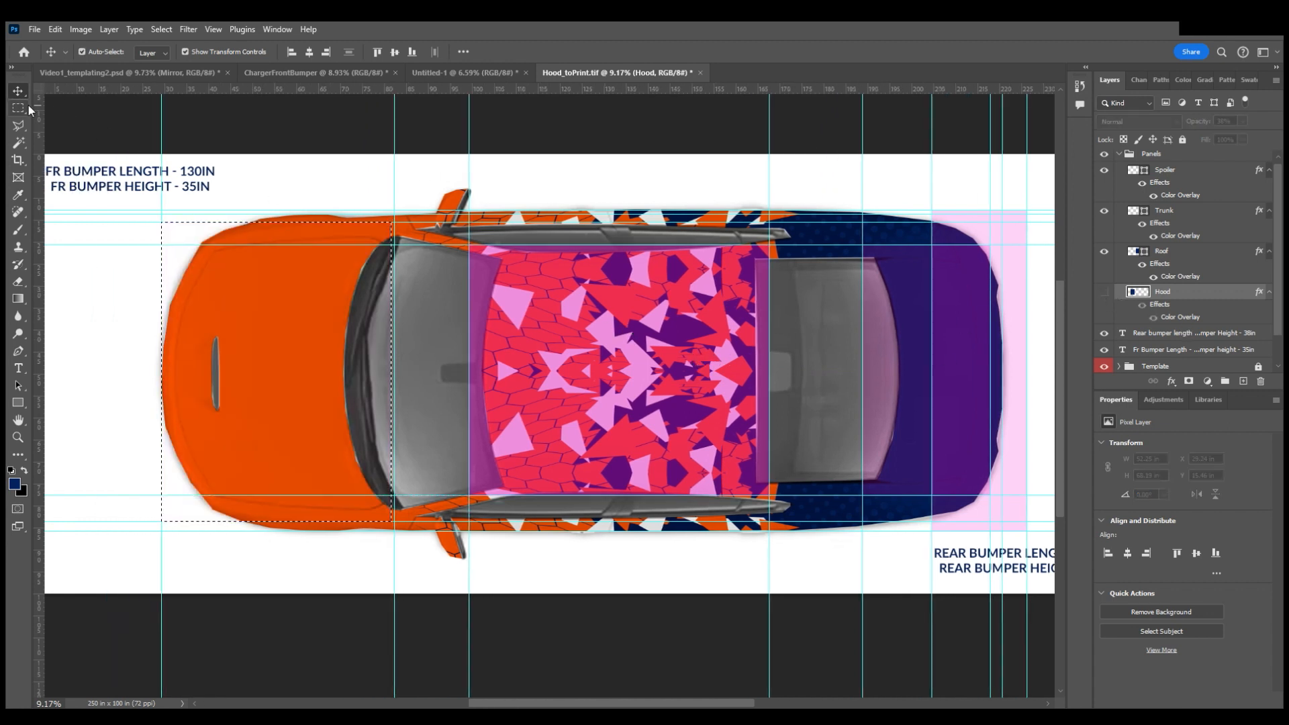
scroll(337, 287, "right", 3)
left_click(490, 322)
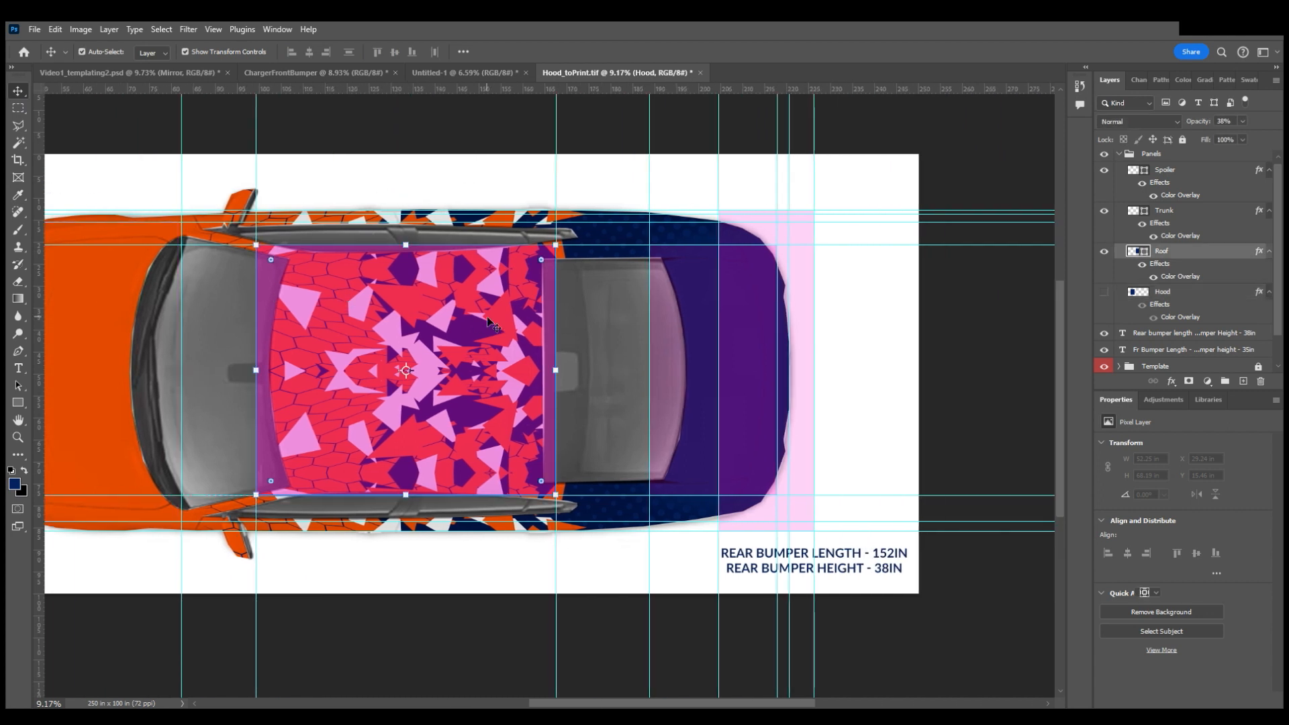
scroll(930, 325, "left", 1)
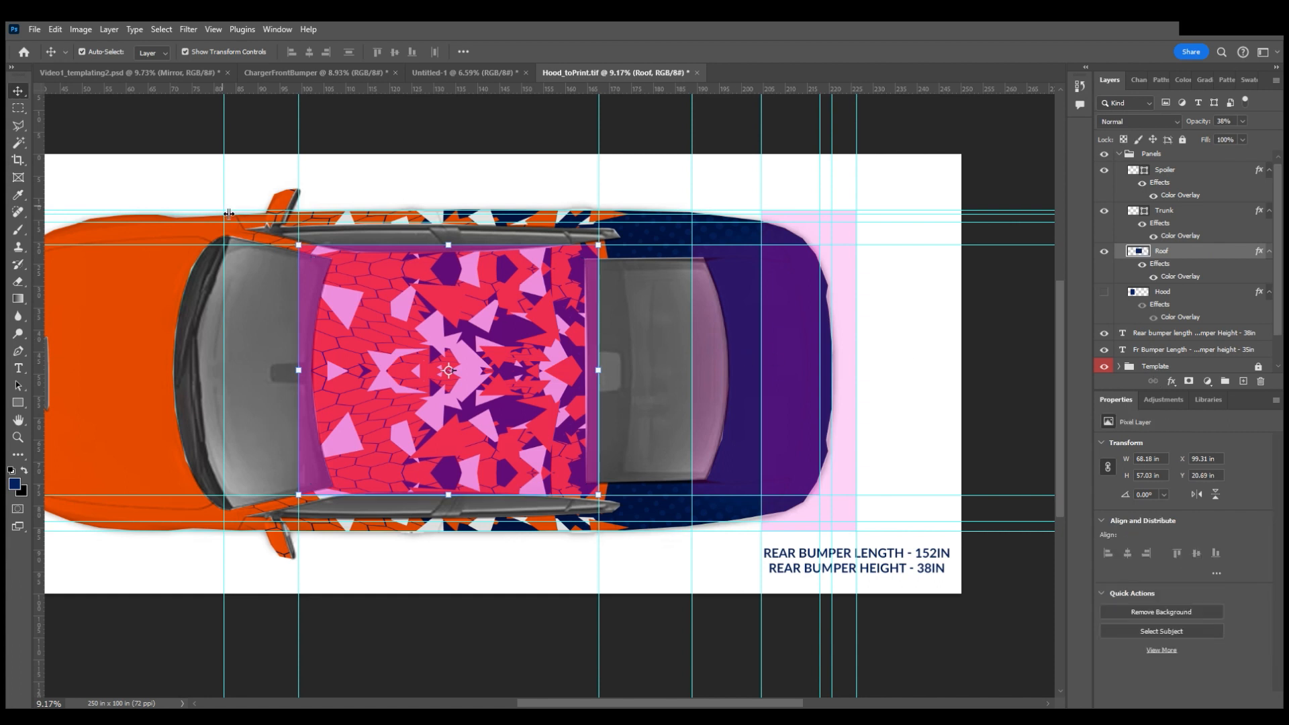
Select the Roof layer's rectangular area with the Magic Wand and return to the Move tool
left_click(19, 143)
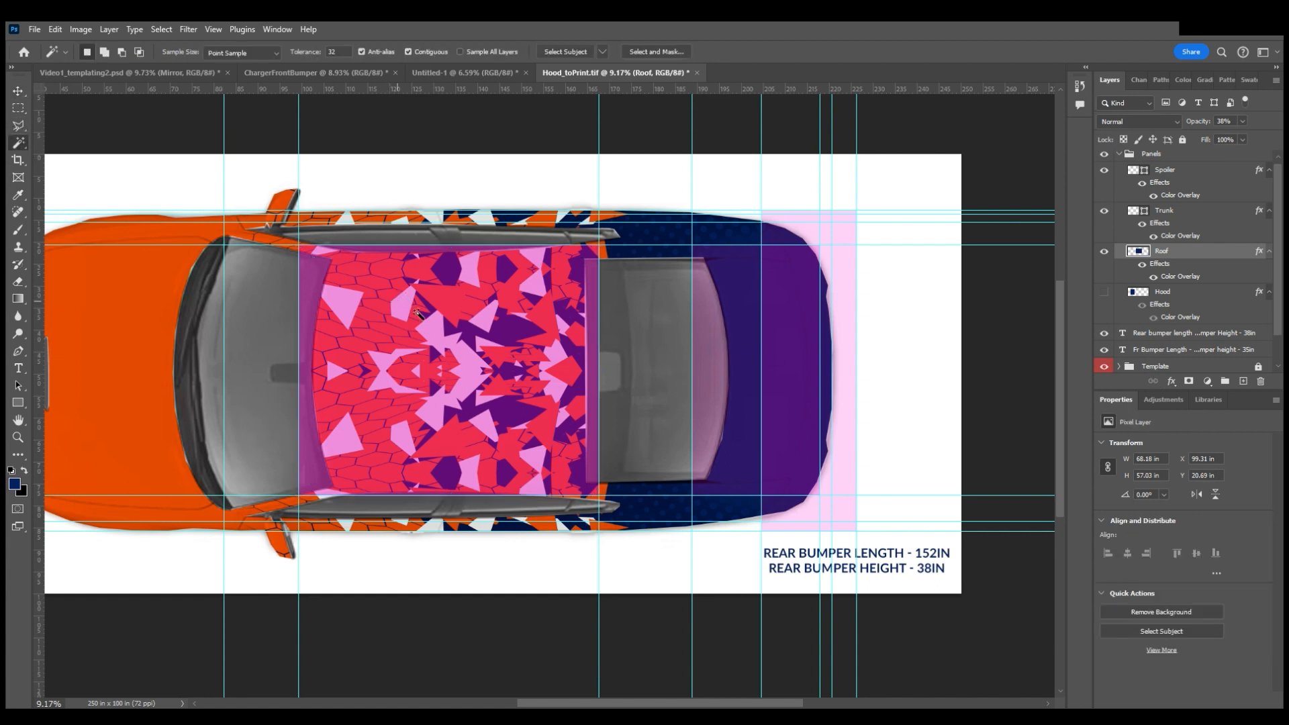
left_click(408, 309)
left_click(18, 92)
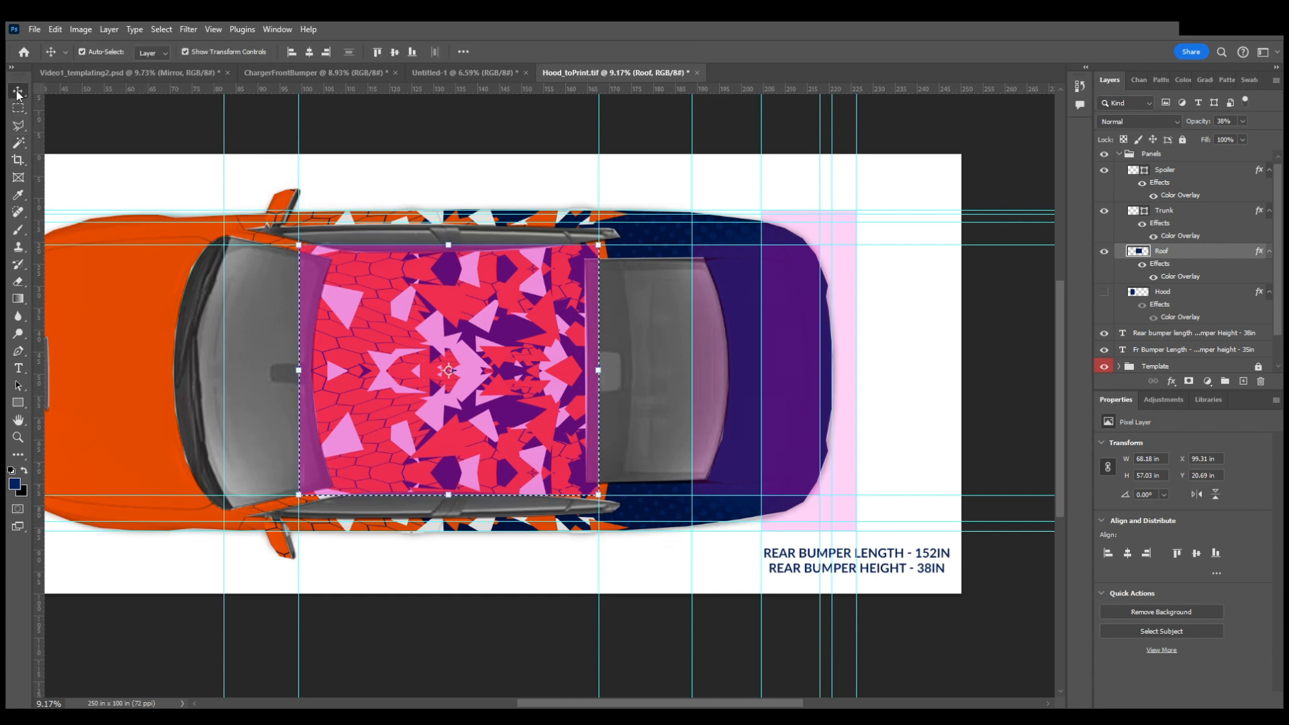
Hide the Template group and the Roof layer so only the artwork shows inside the roof selection
scroll(1114, 340, "down", 2)
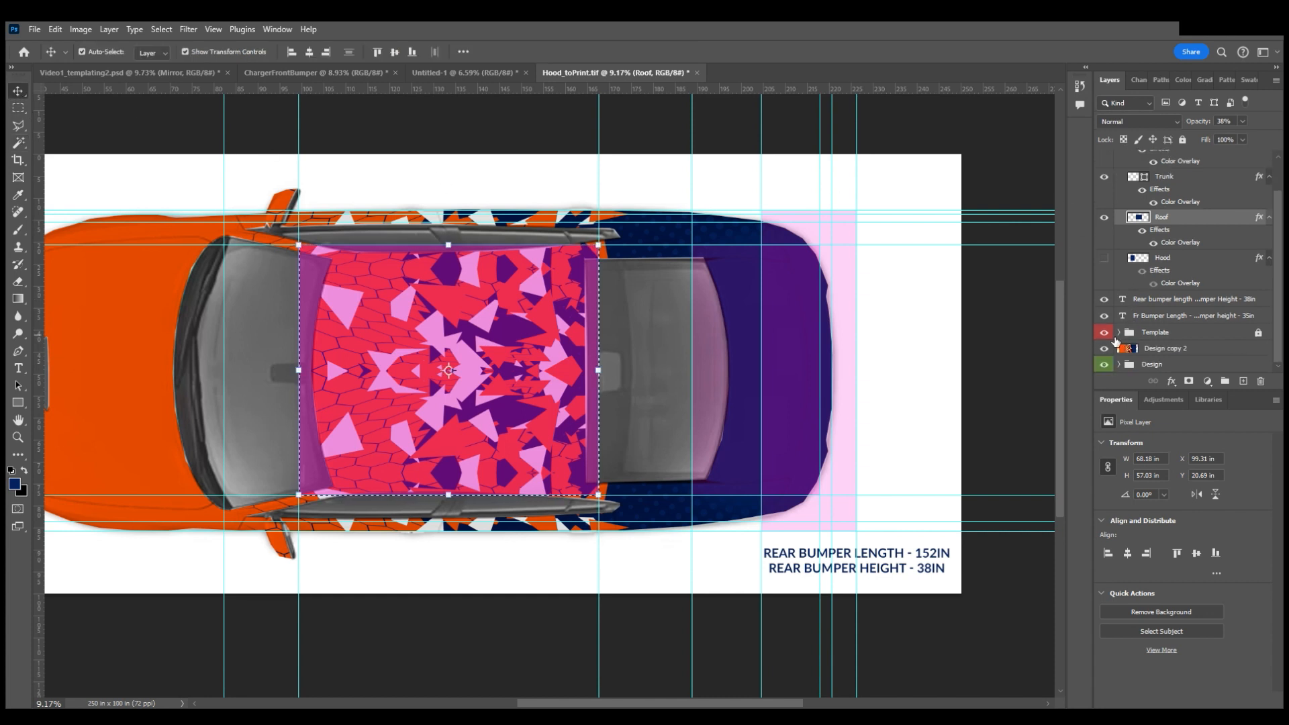
left_click(1104, 333)
left_click(1104, 216)
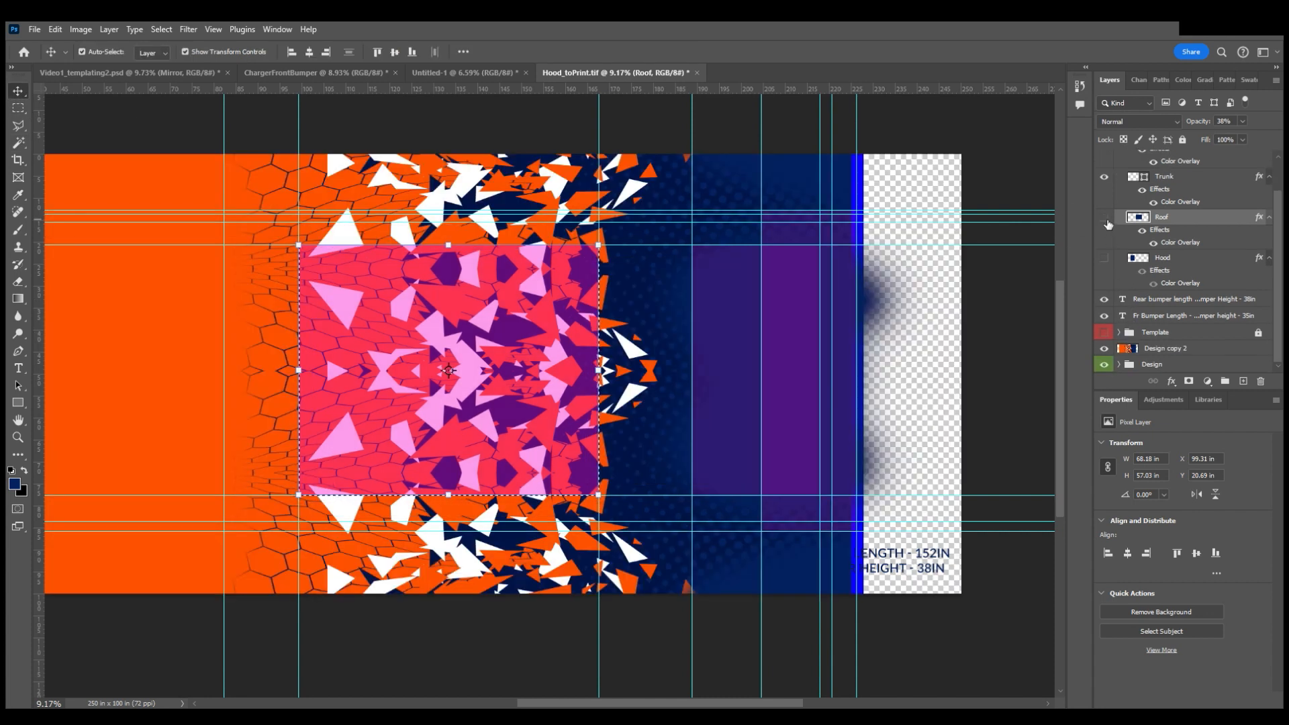
scroll(537, 299, "left", 1)
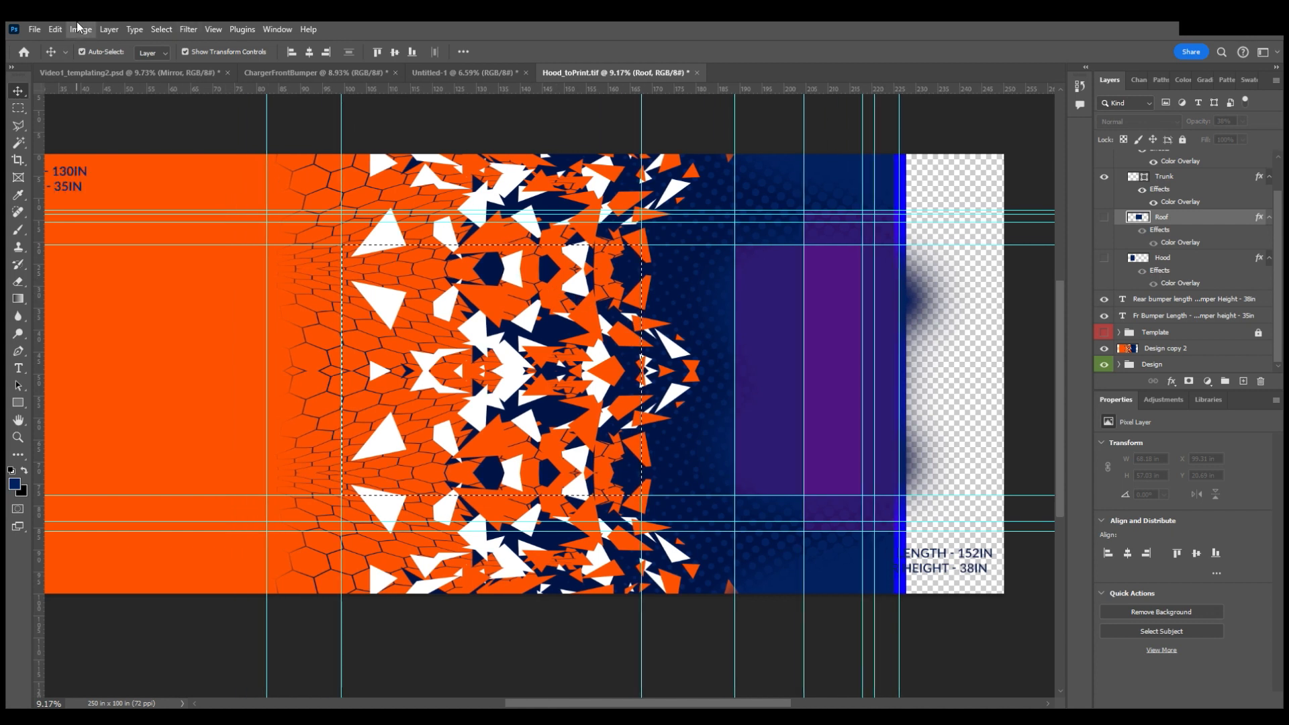
Crop the document to the roof selection
left_click(120, 170)
scroll(325, 262, "left", 4)
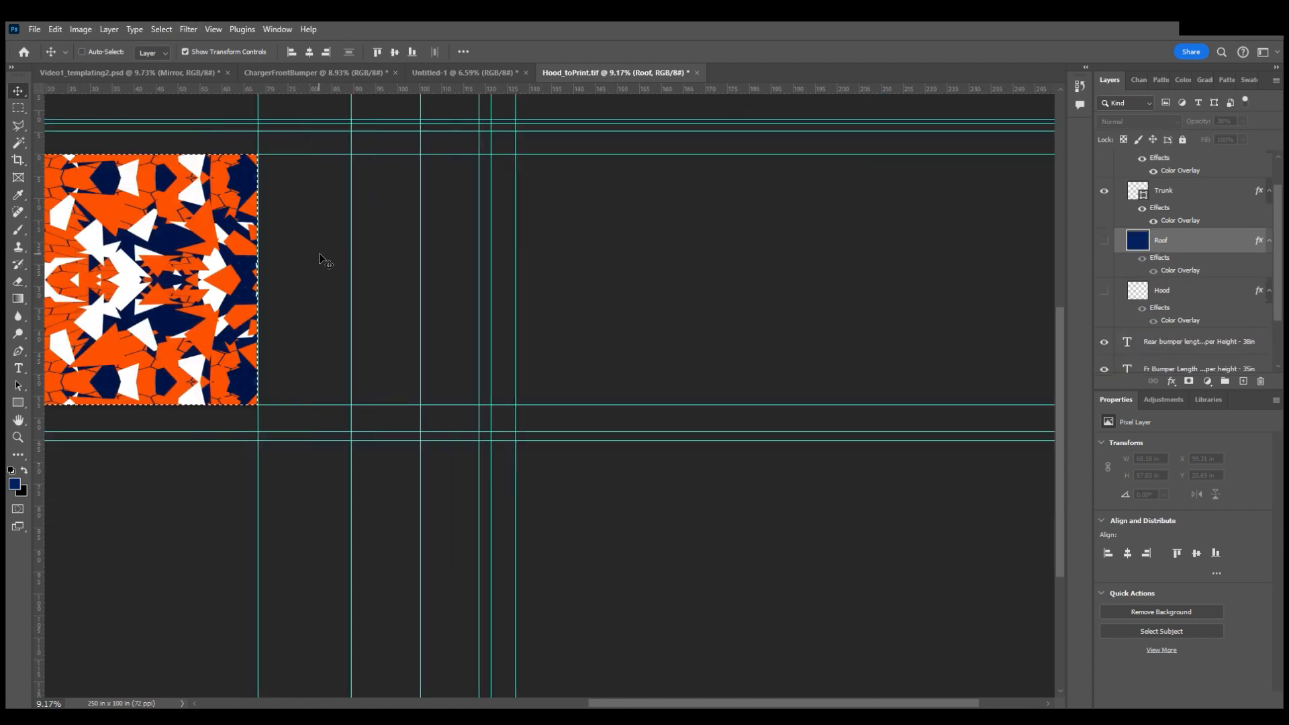
scroll(320, 251, "left", 4)
scroll(291, 253, "up", 2)
scroll(305, 270, "up", 1)
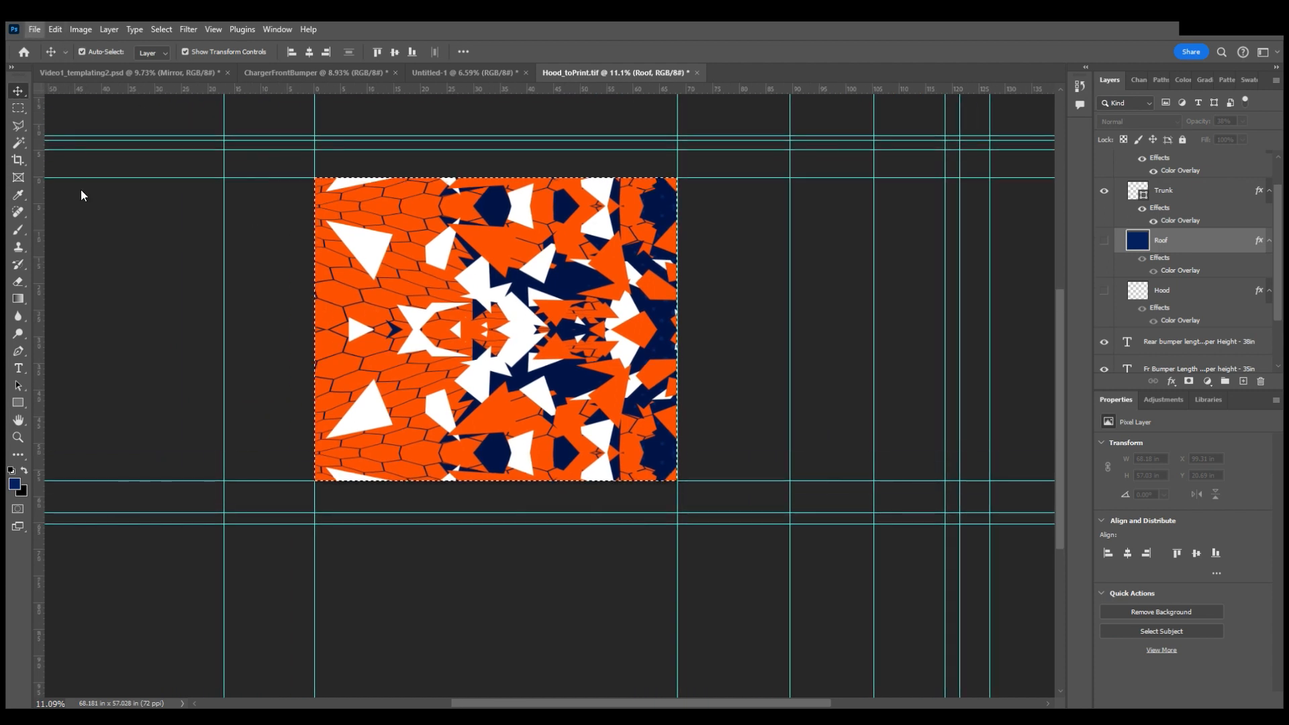
Measure the cropped roof panel with a rectangular marquee, then deselect and rotate the image 90° clockwise
left_click(15, 106)
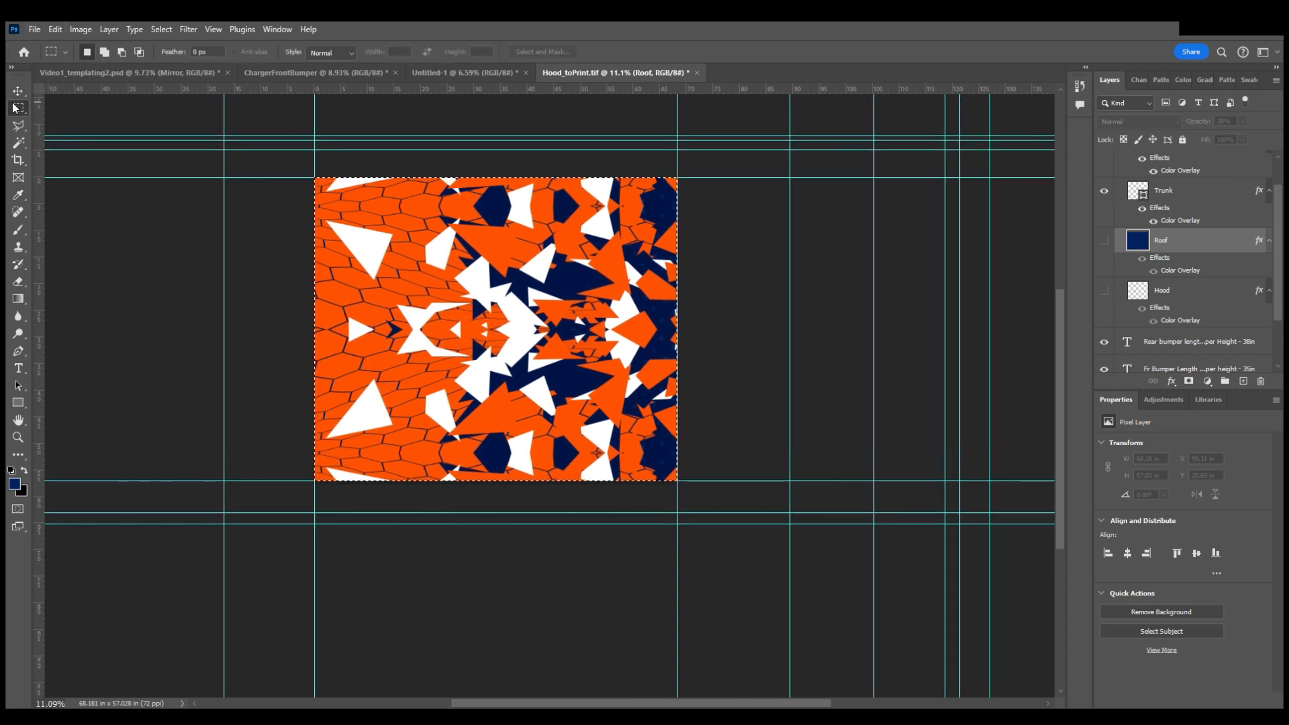
left_click_drag(314, 156, 745, 507)
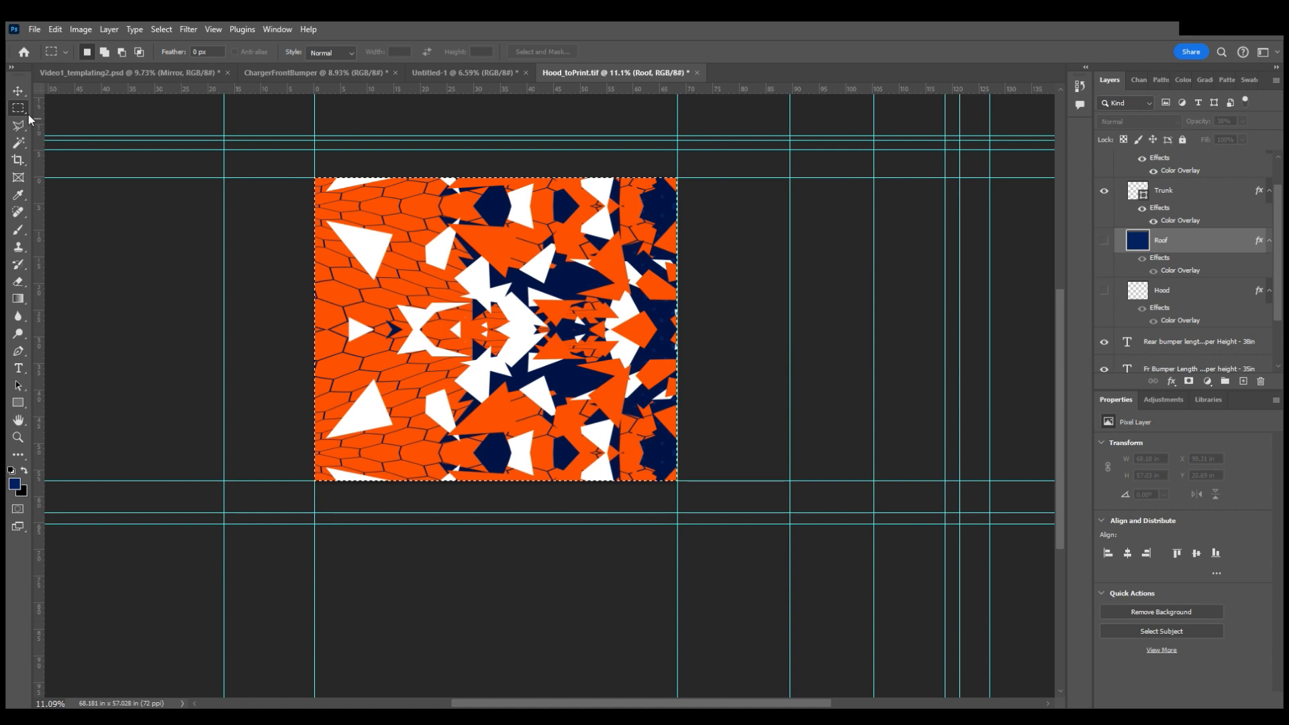
key("ctrl+d")
left_click(18, 90)
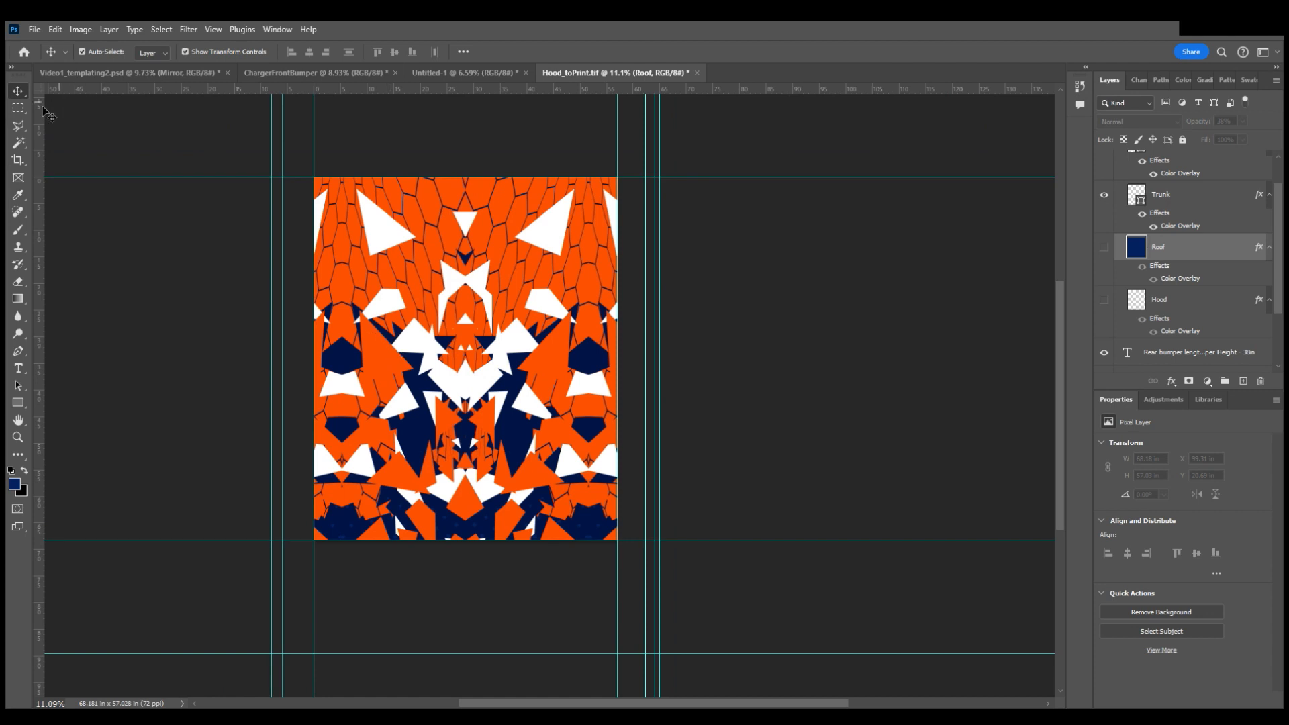
Measure the rotated roof panel with a rectangular marquee, then deselect and flatten the image
key("m")
left_click_drag(308, 167, 701, 603)
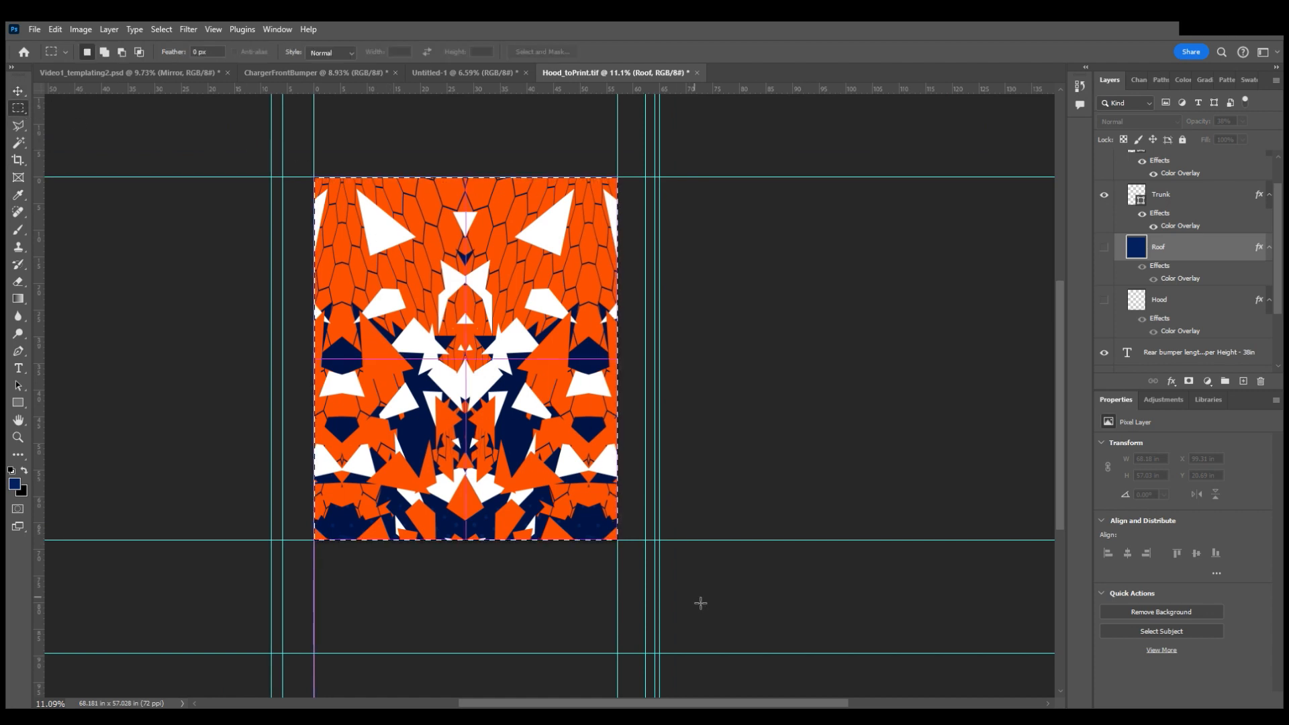
key("ctrl+d")
left_click(18, 90)
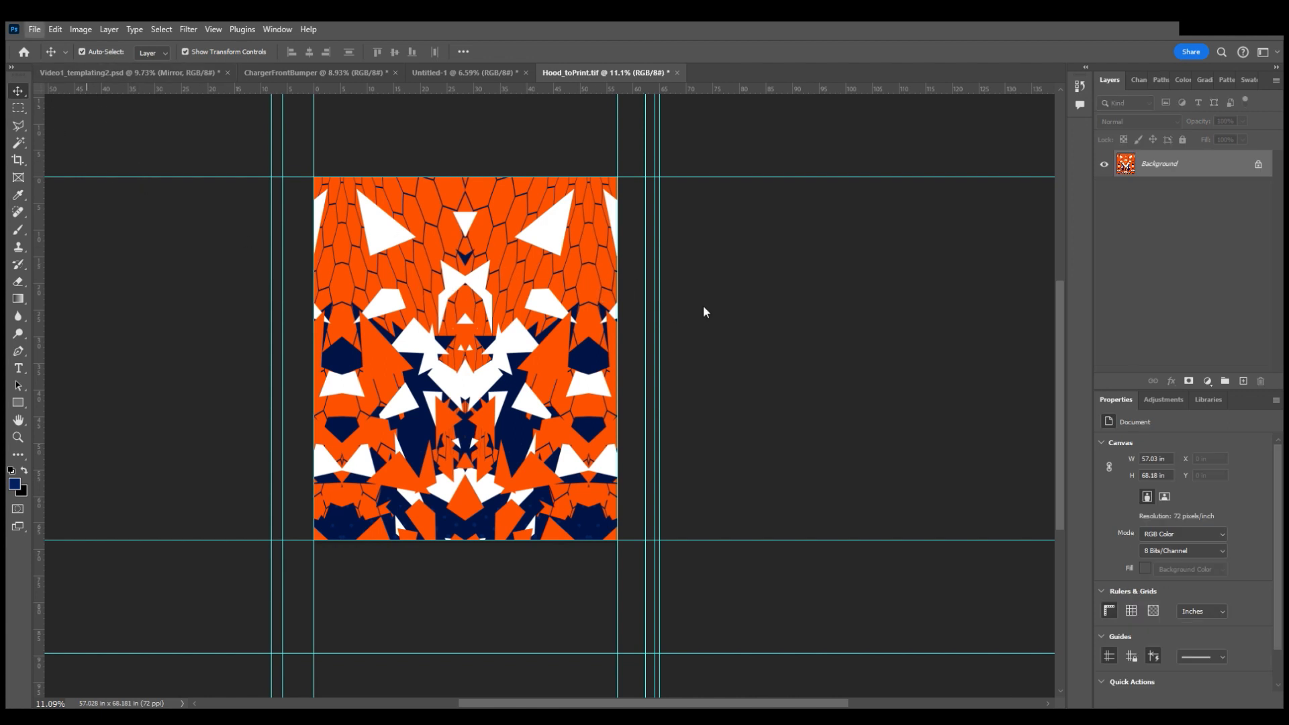
Inspect the flattened roof panel's artwork edges up close and at 100% magnification
left_click(18, 437)
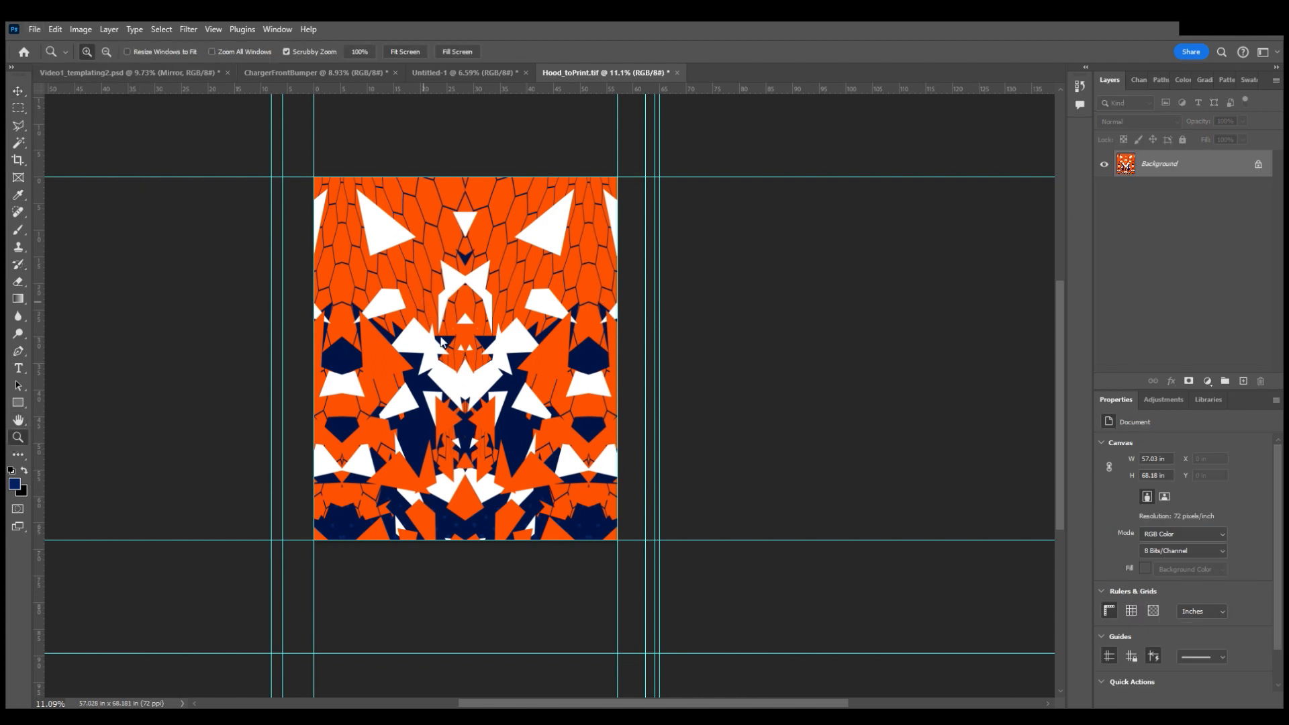
key("ctrl+1")
left_click_drag(412, 374, 437, 397)
scroll(437, 396, "up", 3)
scroll(454, 374, "down", 15)
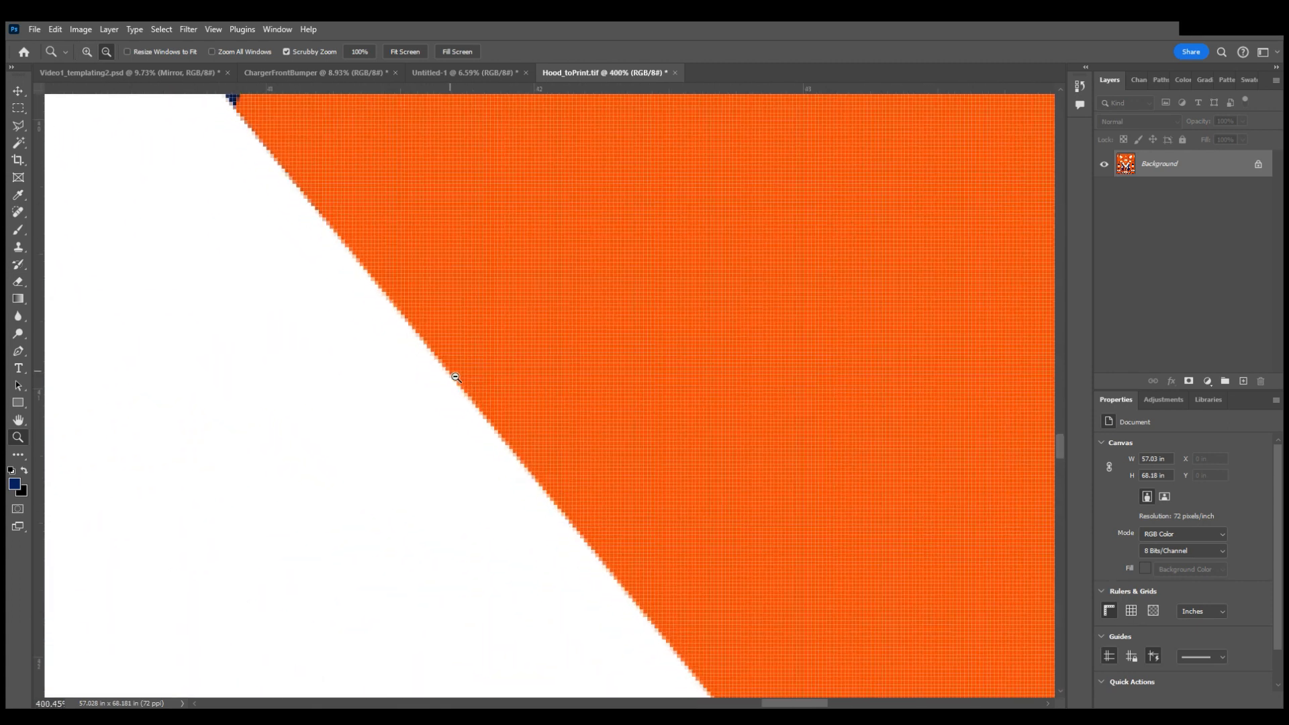
key("ctrl+1")
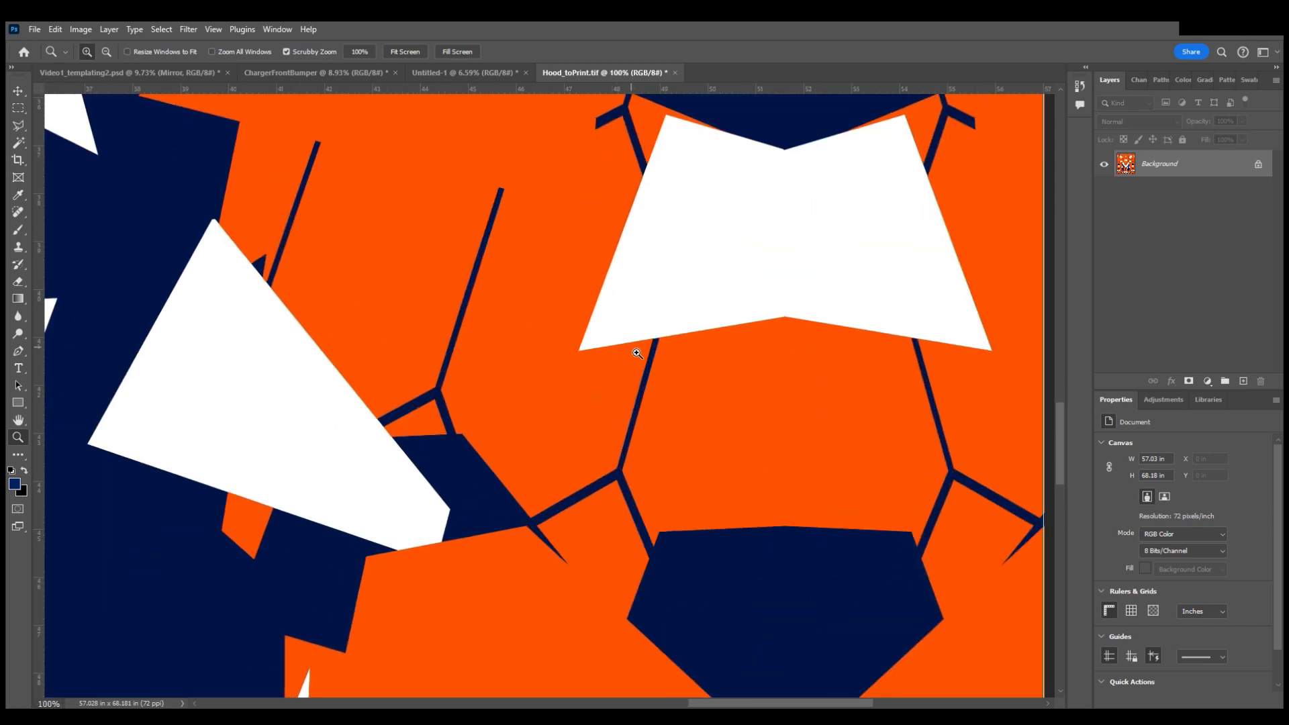
scroll(393, 369, "left", 1)
scroll(397, 369, "down", 10)
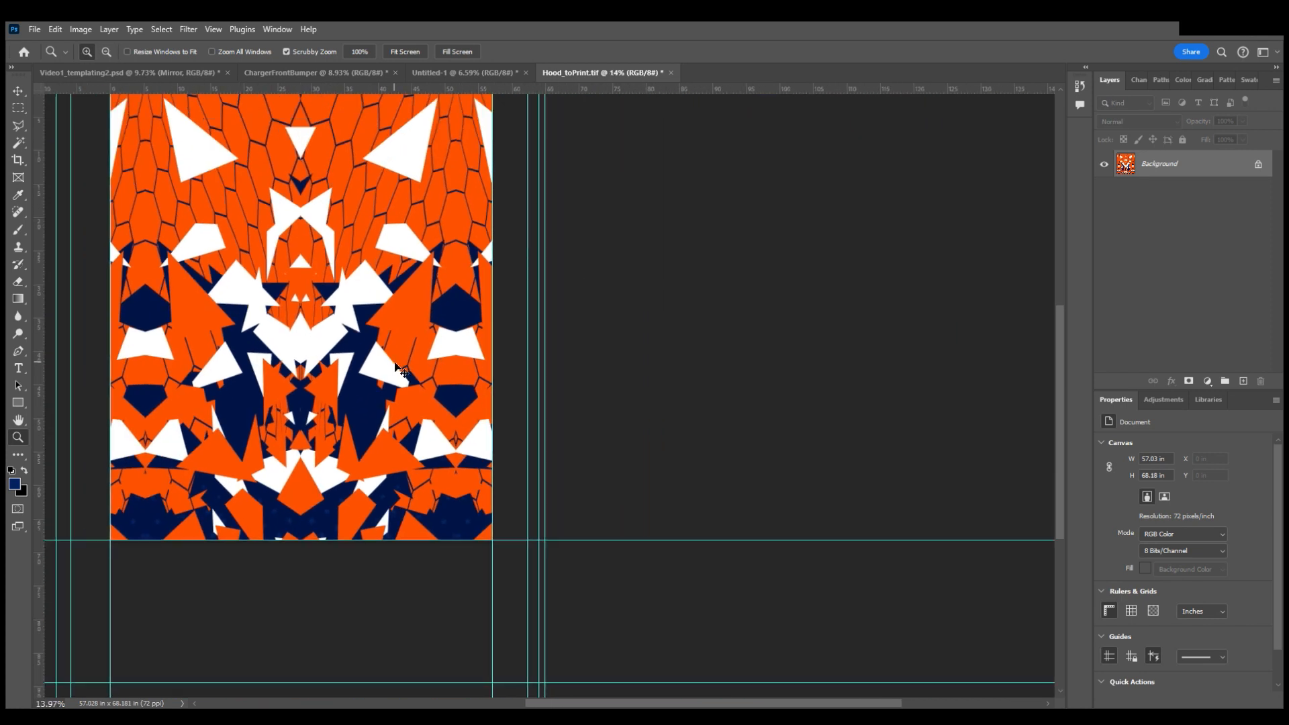
Save the flattened roof panel as Roof_toPrint.tif
scroll(401, 363, "left", 7)
scroll(403, 368, "up", 3)
scroll(300, 292, "left", 4)
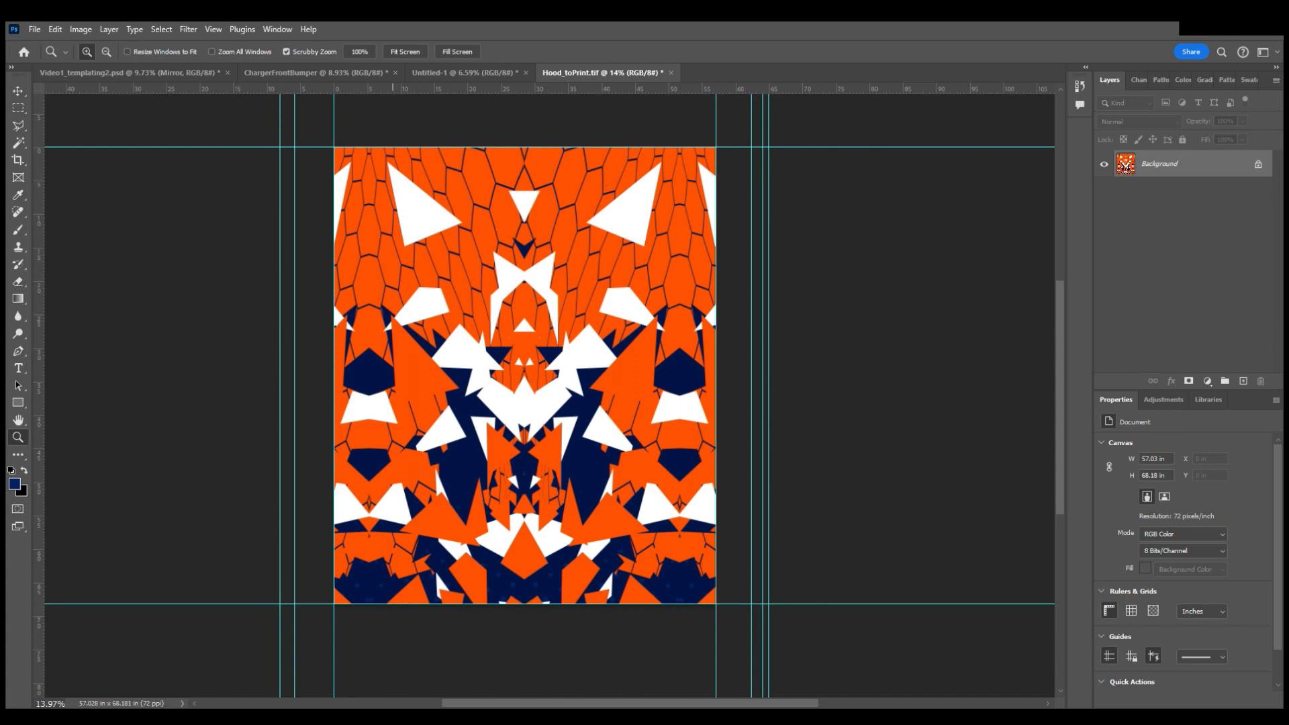
key("ctrl+s")
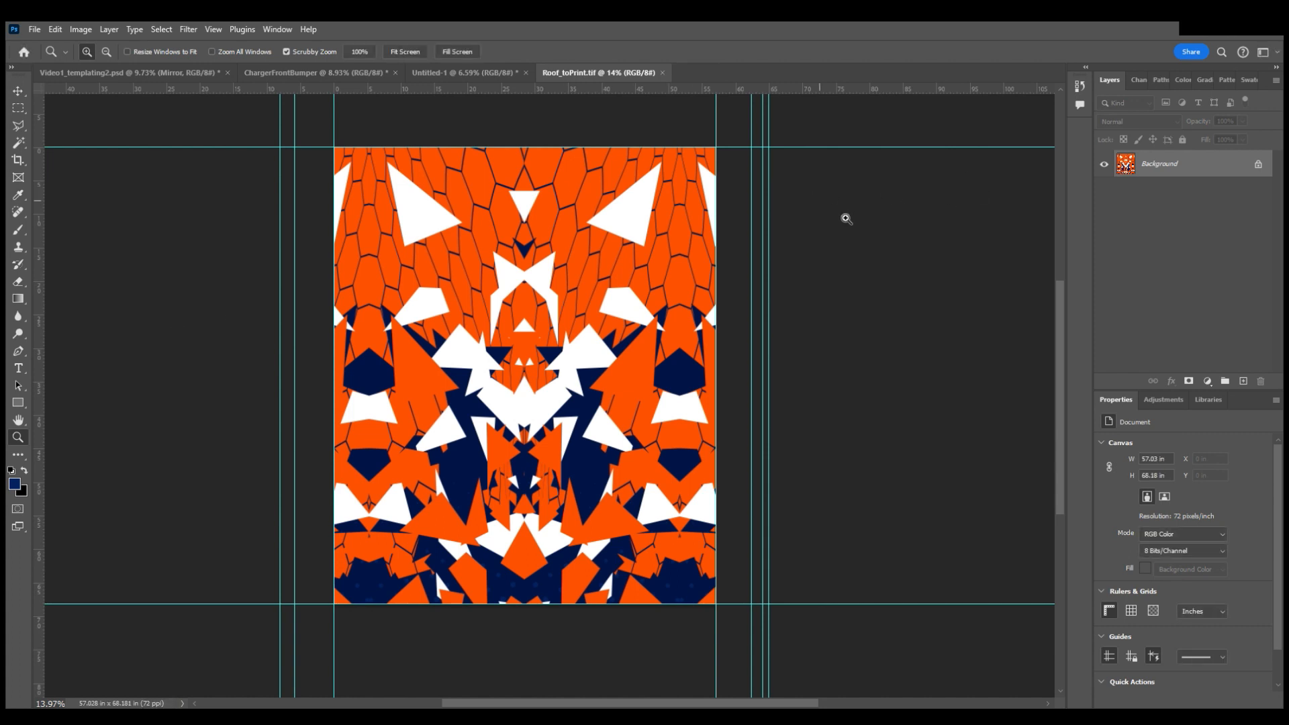
Undo the flattening, rotation, crop and hiding of the Template group and Roof layer to restore the full layered layout
key("ctrl+z")
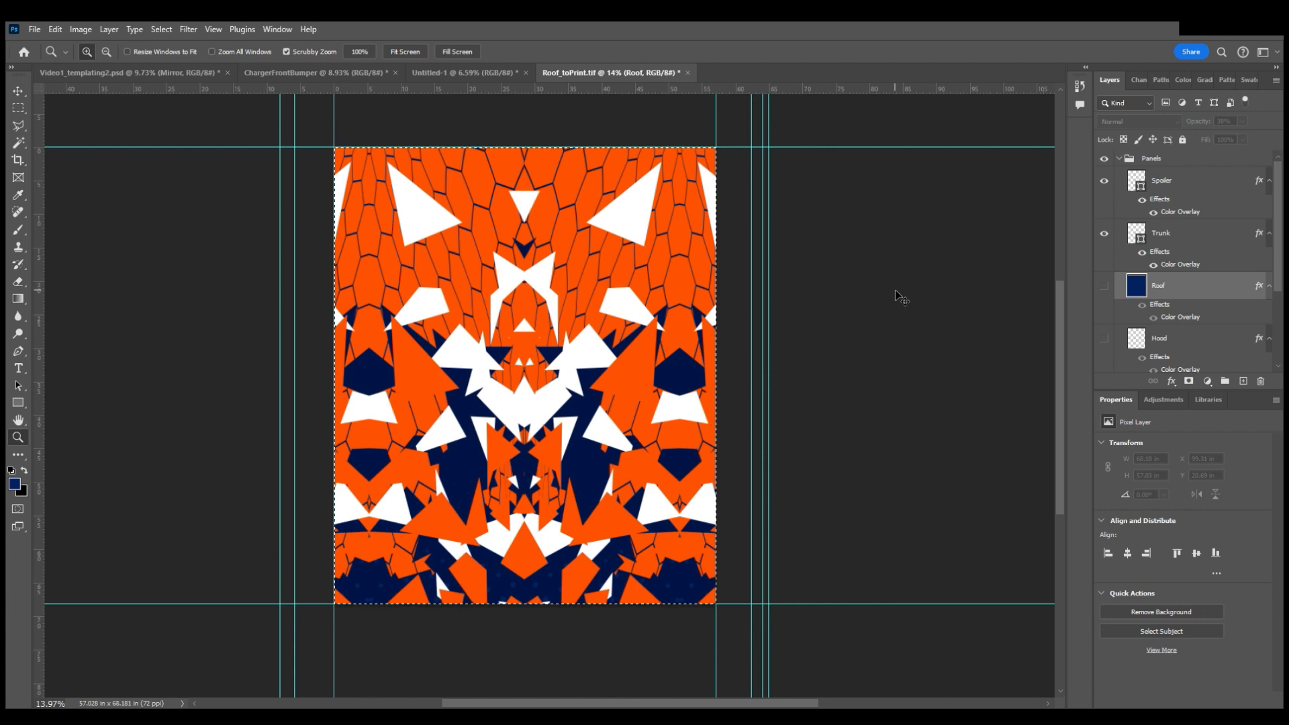
key("ctrl+z")
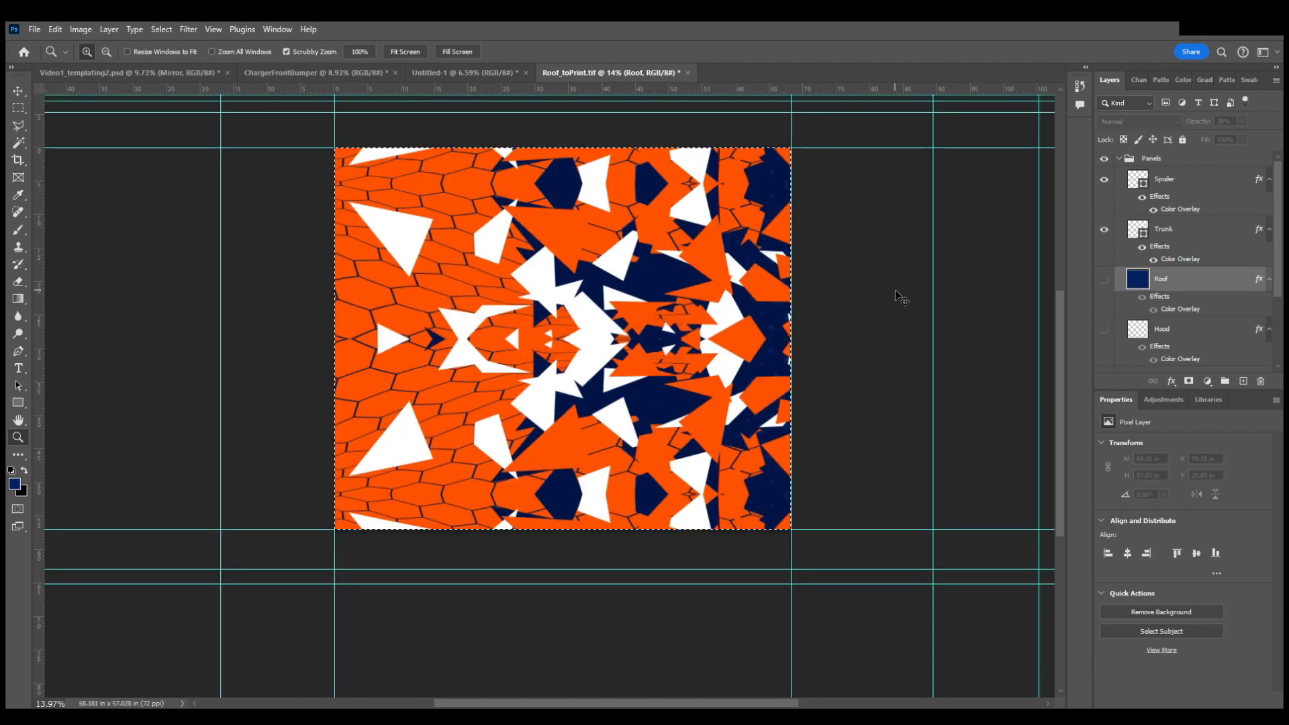
key("ctrl+z")
scroll(736, 343, "right", 8)
scroll(736, 343, "down", 2)
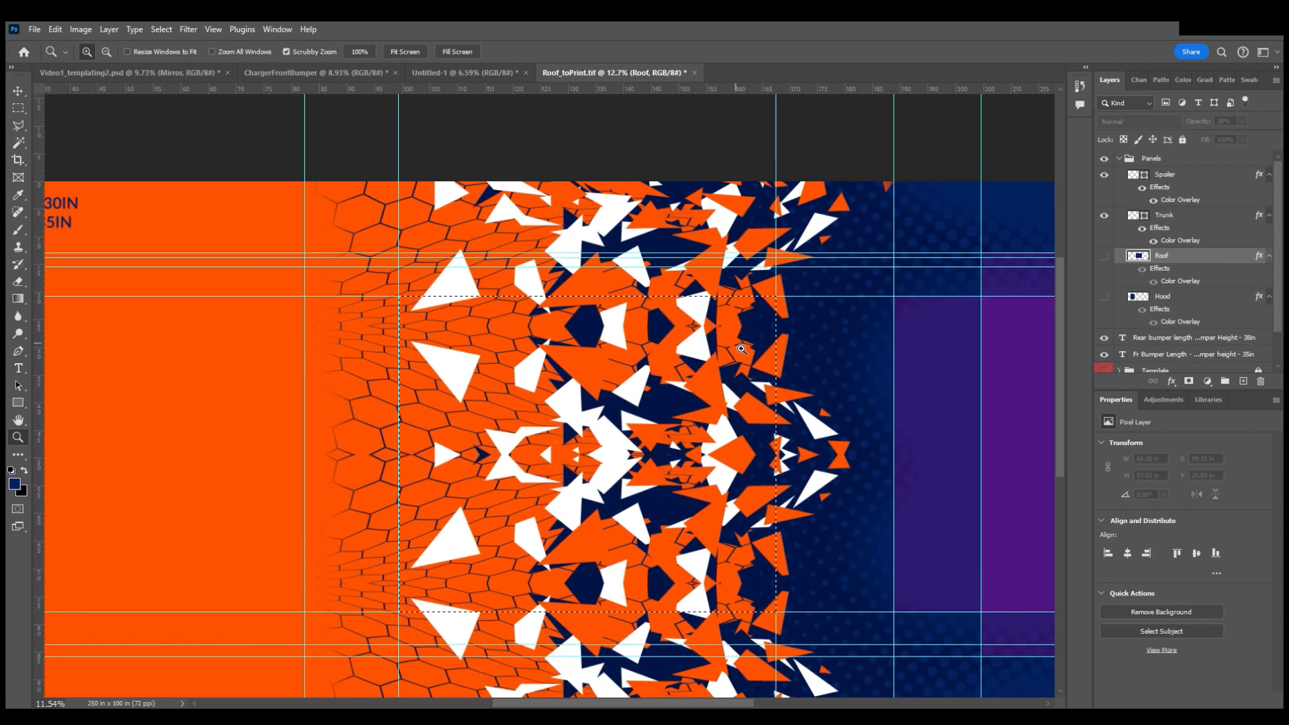
scroll(736, 342, "right", 6)
scroll(742, 347, "right", 3)
scroll(743, 348, "down", 4)
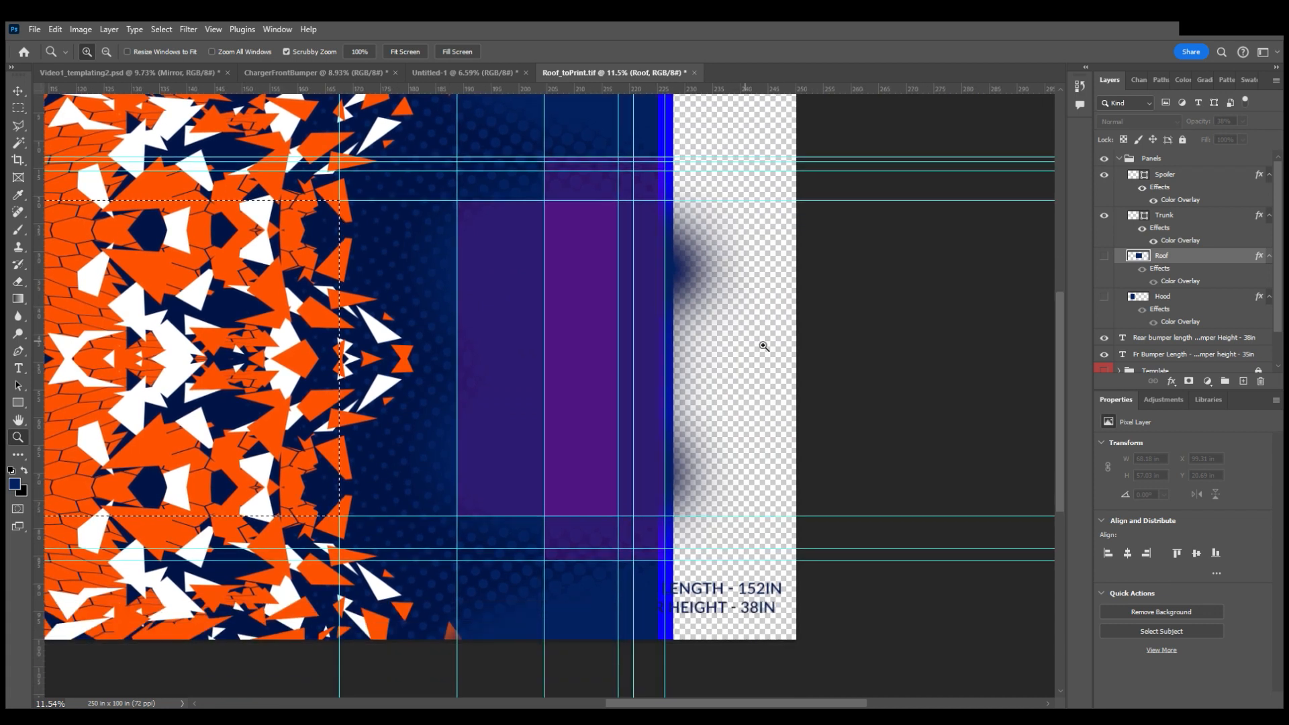
scroll(764, 343, "left", 2)
key("ctrl+z")
key("ctrl+z")
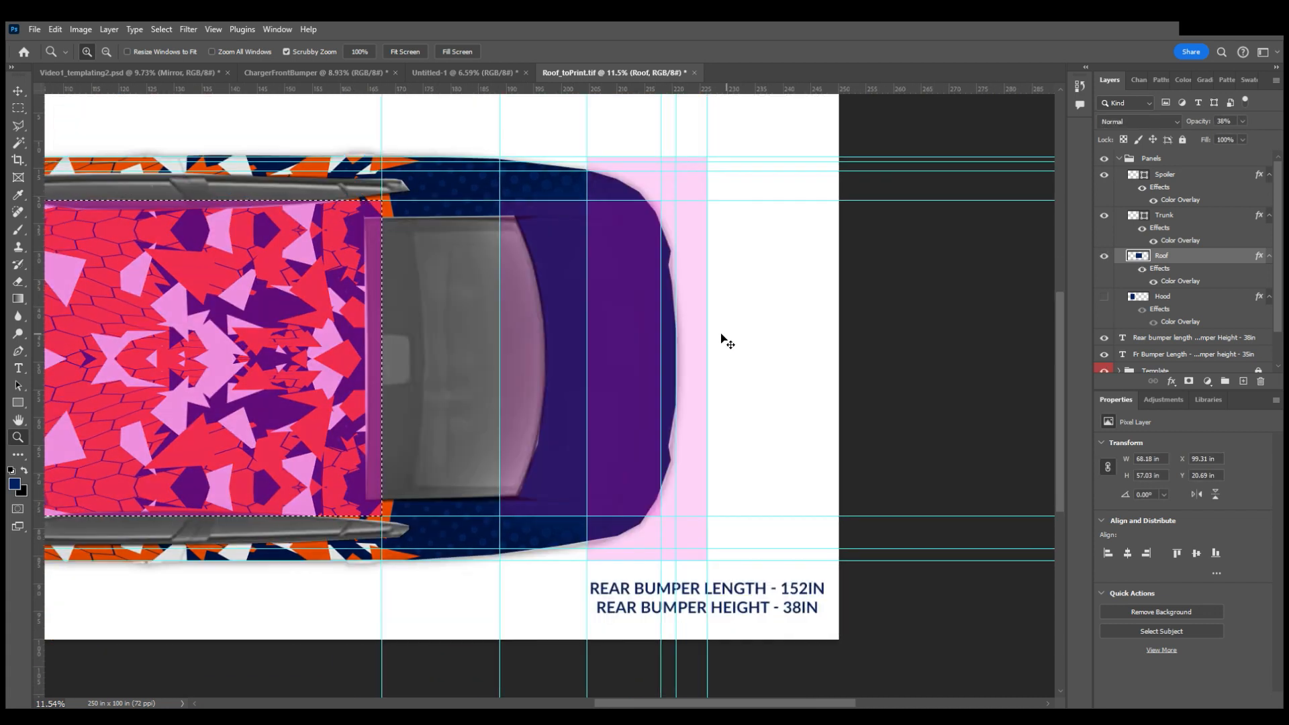
Deselect the roof area and hide the Roof layer
scroll(723, 343, "left", 2)
left_click(19, 111)
left_click(98, 122)
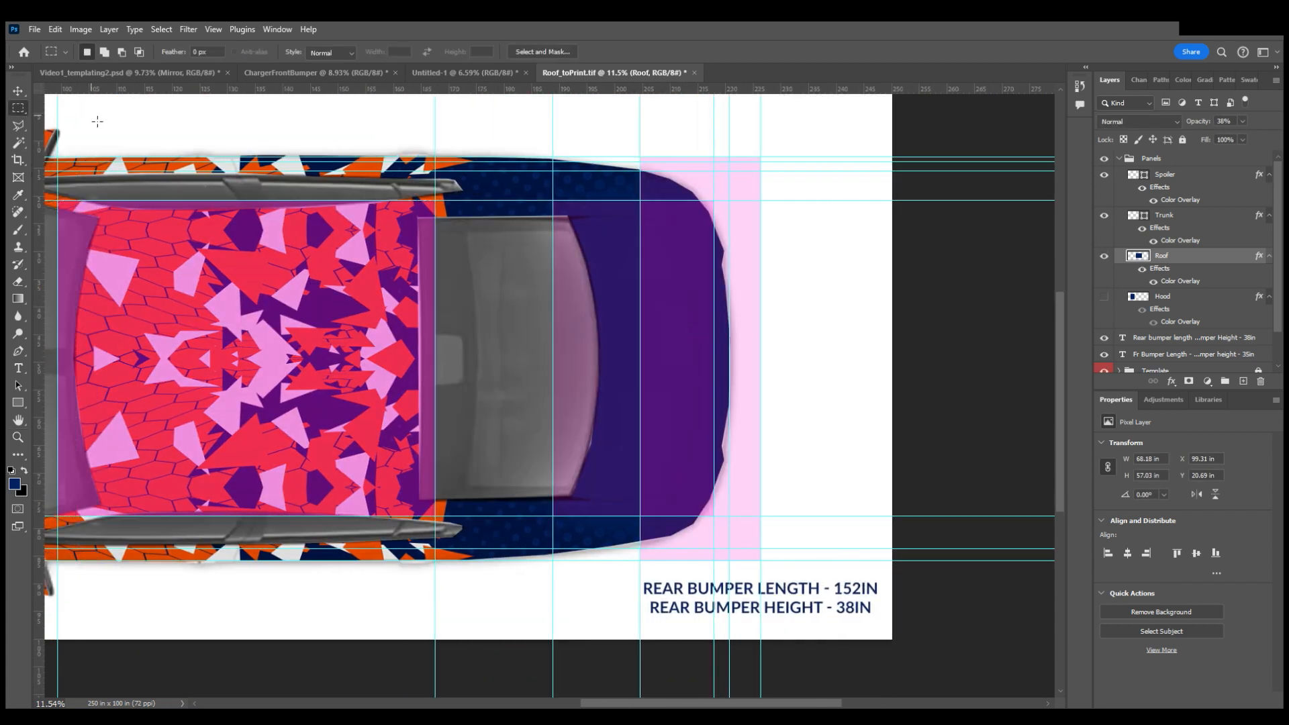
left_click(20, 94)
left_click(1110, 262)
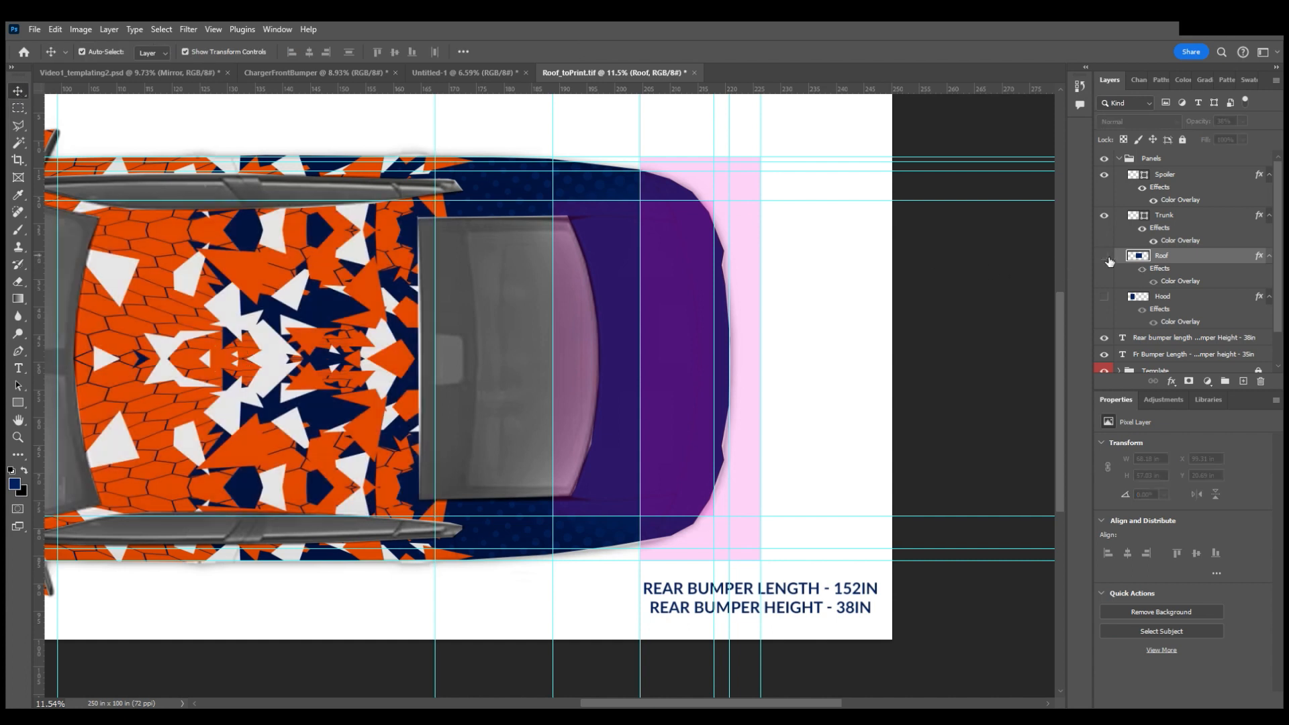
Make the Trunk layer active and select its rectangle with the Magic Wand
scroll(706, 320, "up", 1)
scroll(656, 320, "right", 3)
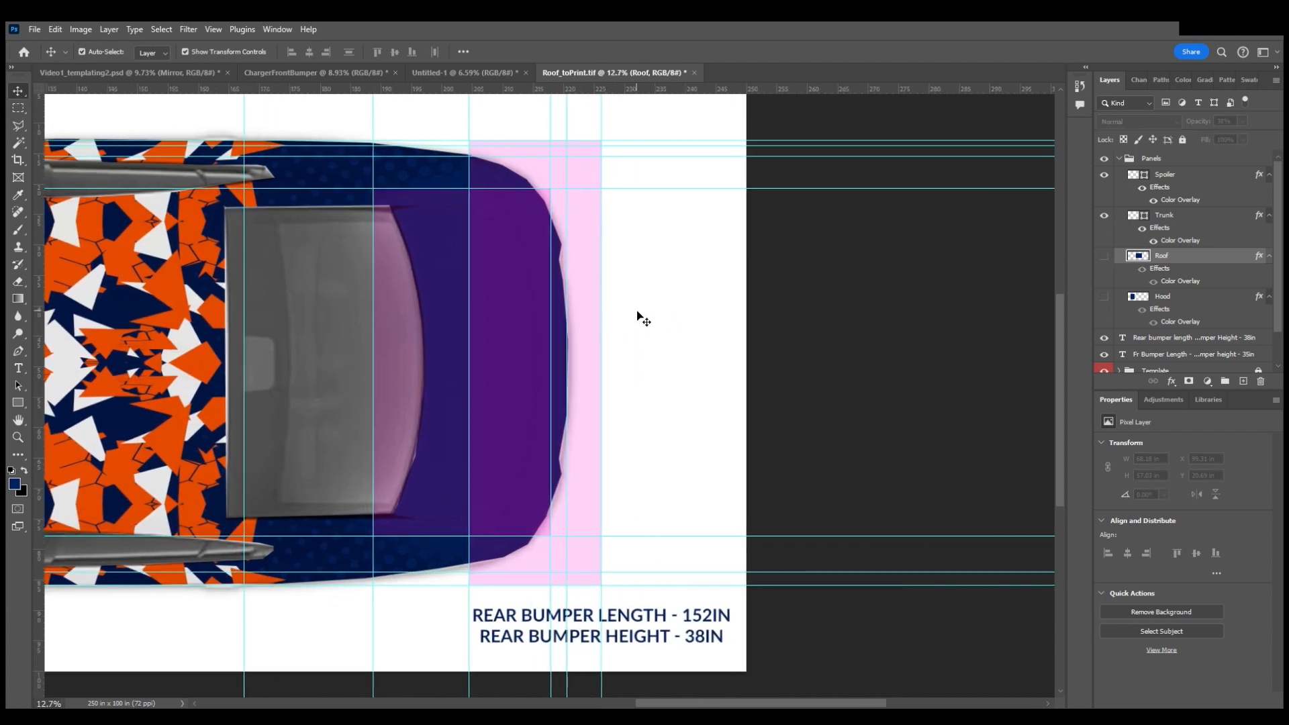
scroll(638, 312, "right", 1)
scroll(638, 312, "up", 1)
scroll(646, 312, "up", 1)
left_click(392, 297)
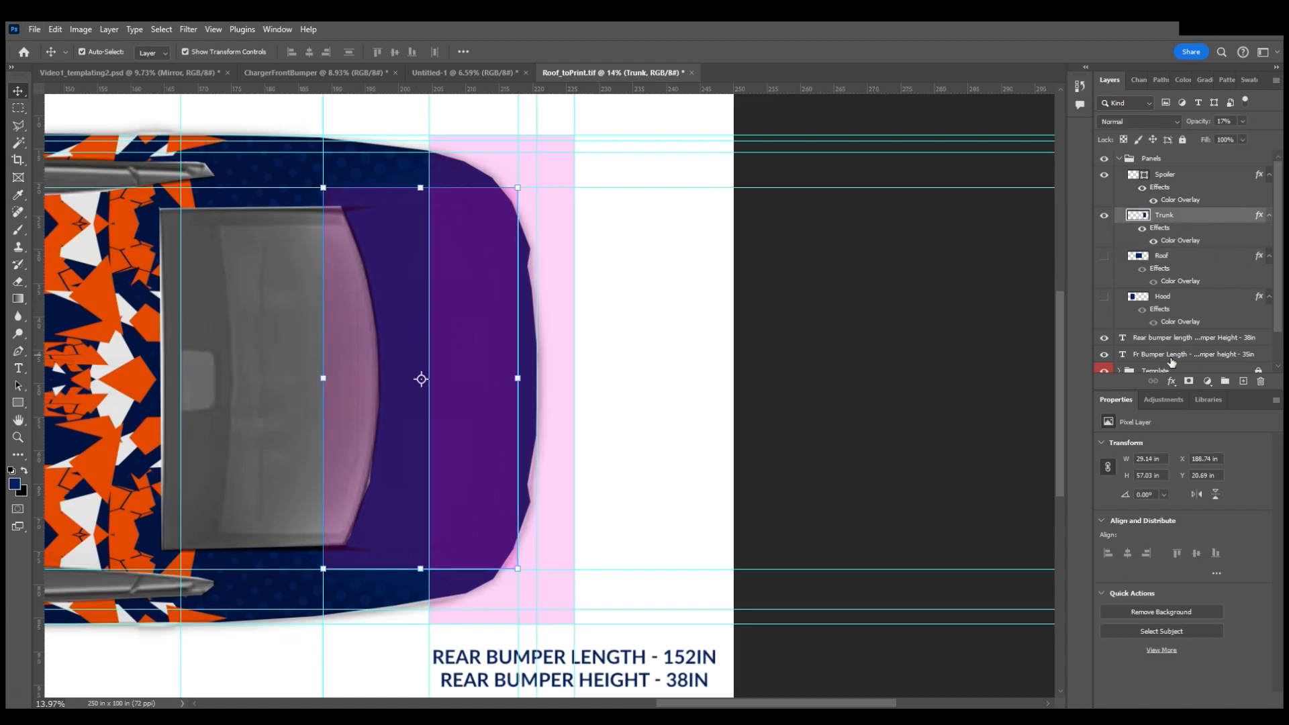
left_click(18, 143)
left_click(399, 266)
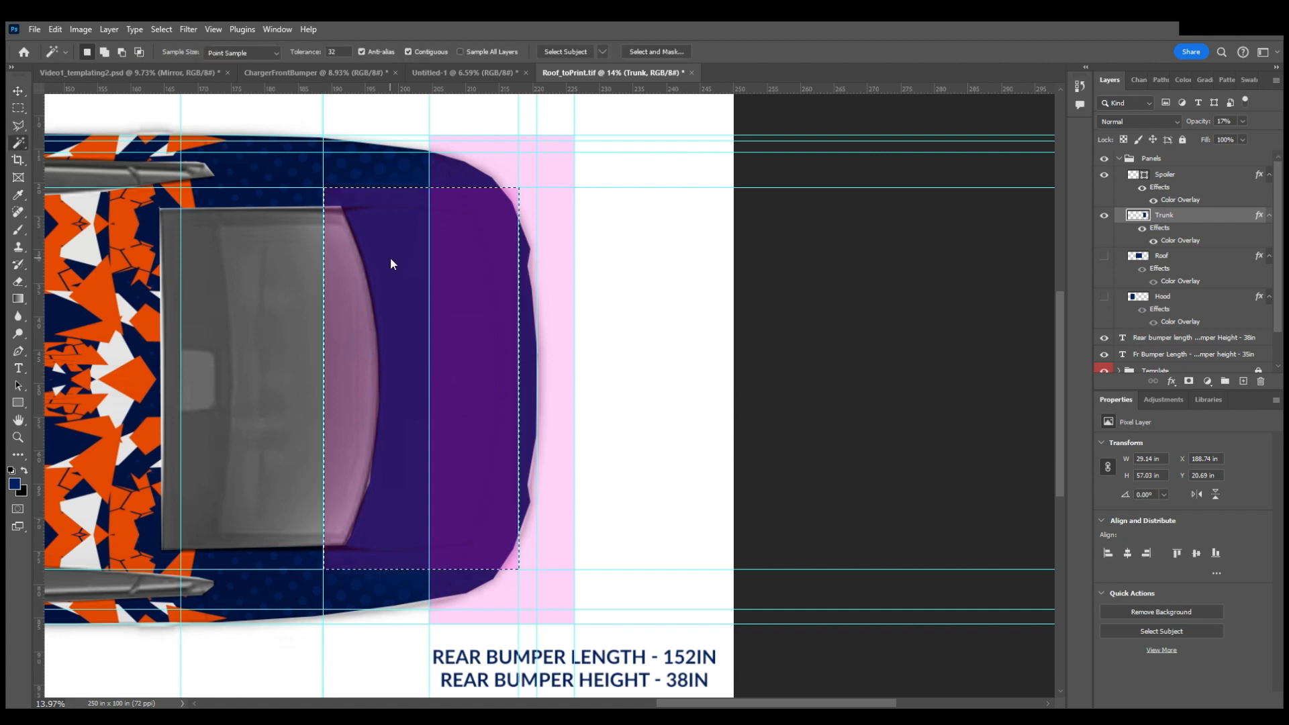
key("v")
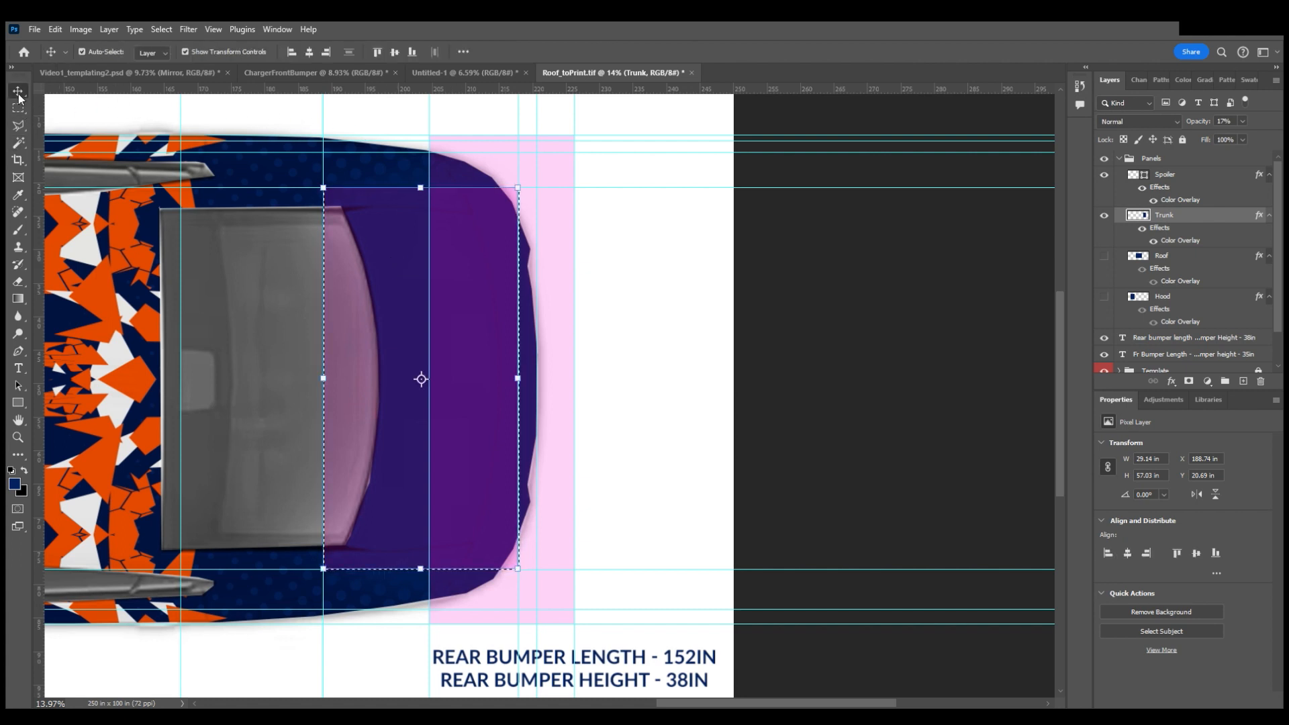
Hide the Trunk layer, the Template group and the Spoiler layer so only the artwork shows inside the trunk selection
left_click(1104, 215)
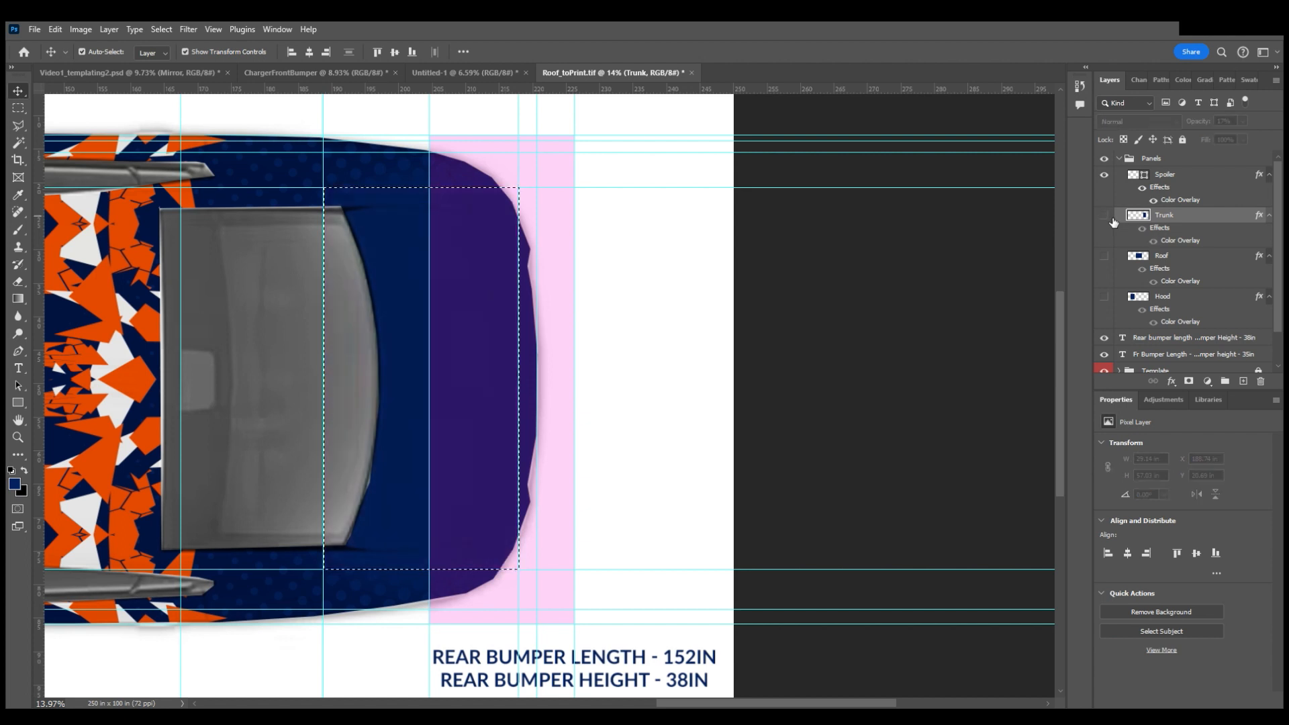
scroll(1138, 289, "down", 2)
left_click(1112, 341)
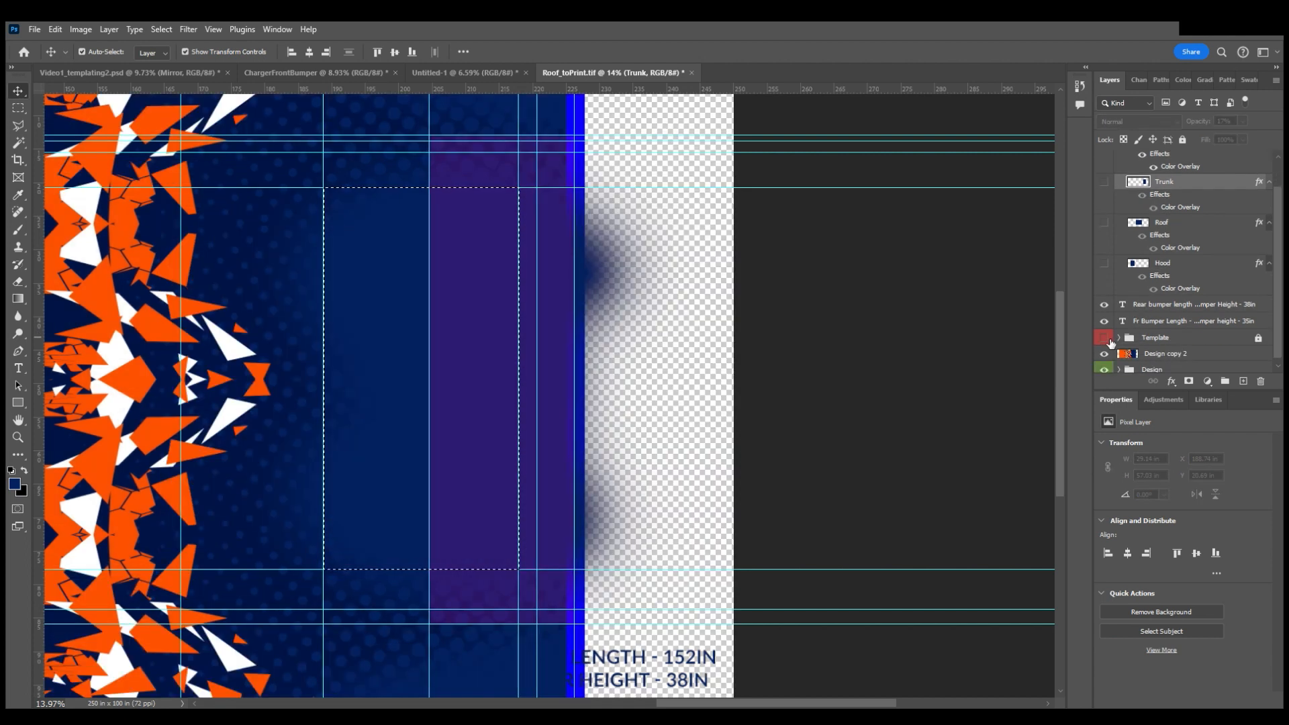
scroll(1132, 201, "up", 2)
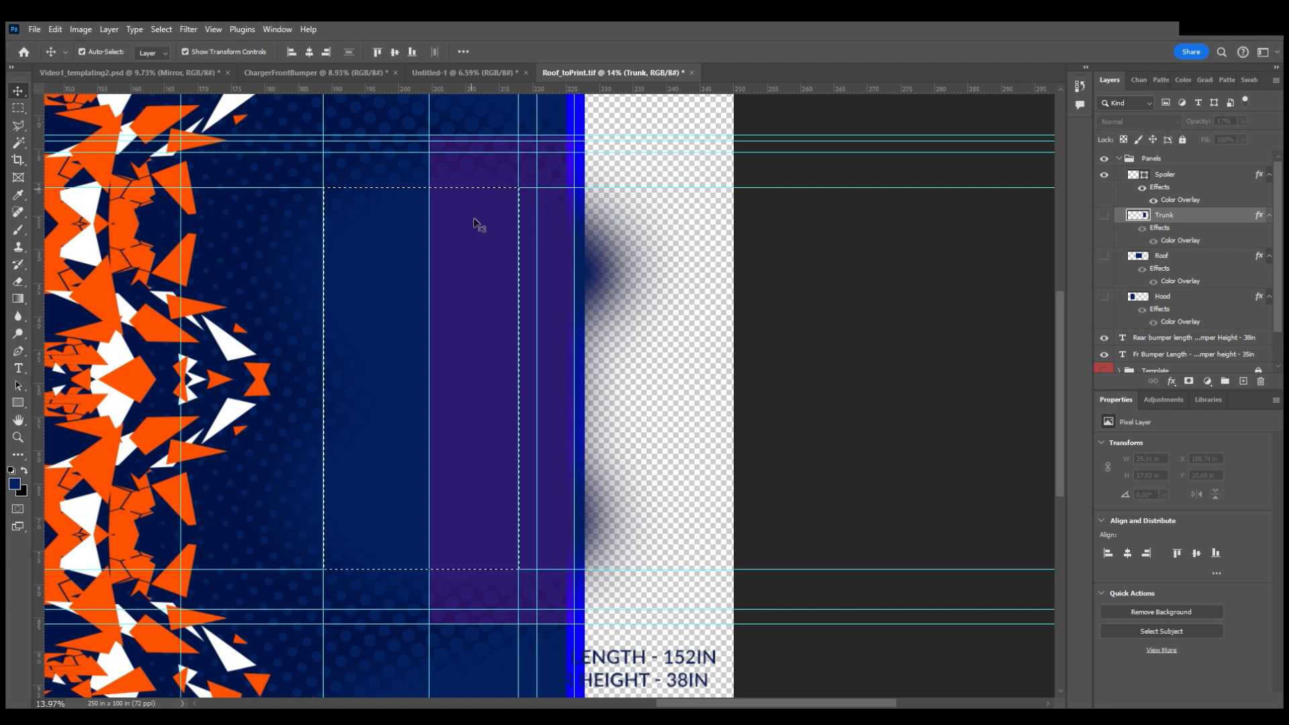
left_click(1104, 174)
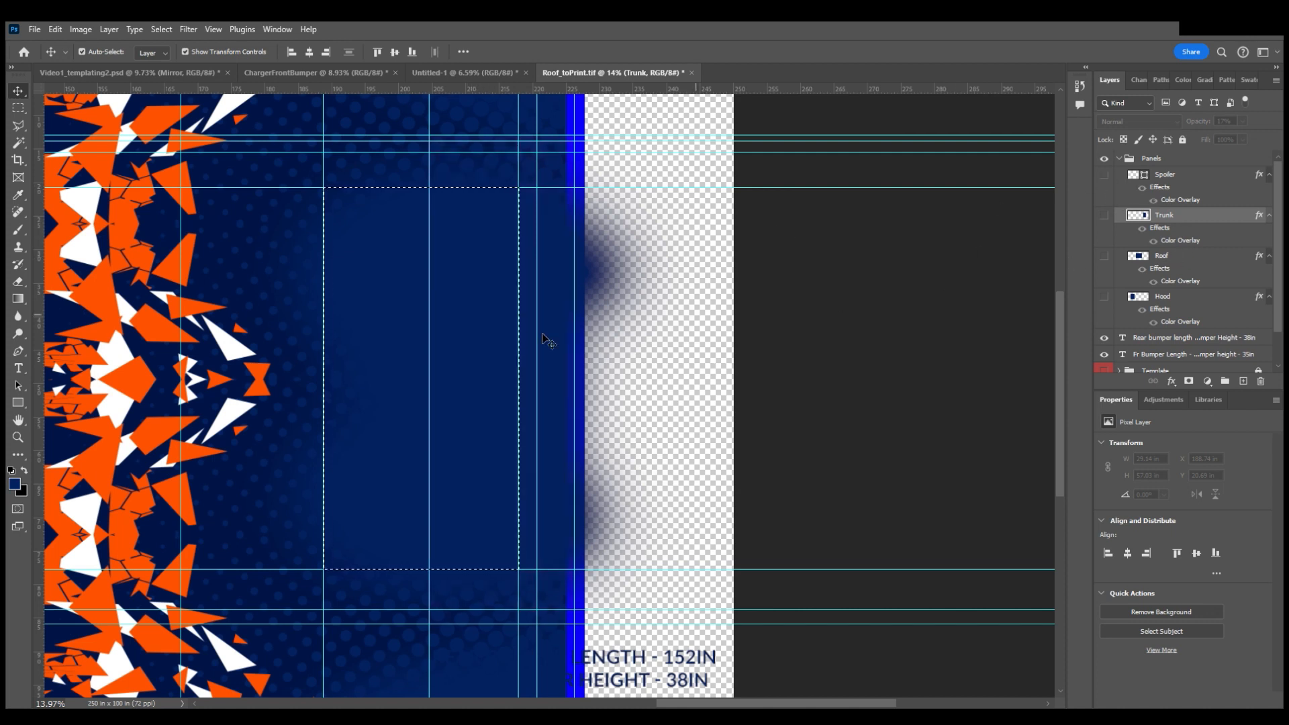
Examine the artwork inside and around the trunk selection, including the halftone dots along its edges
scroll(550, 342, "down", 2)
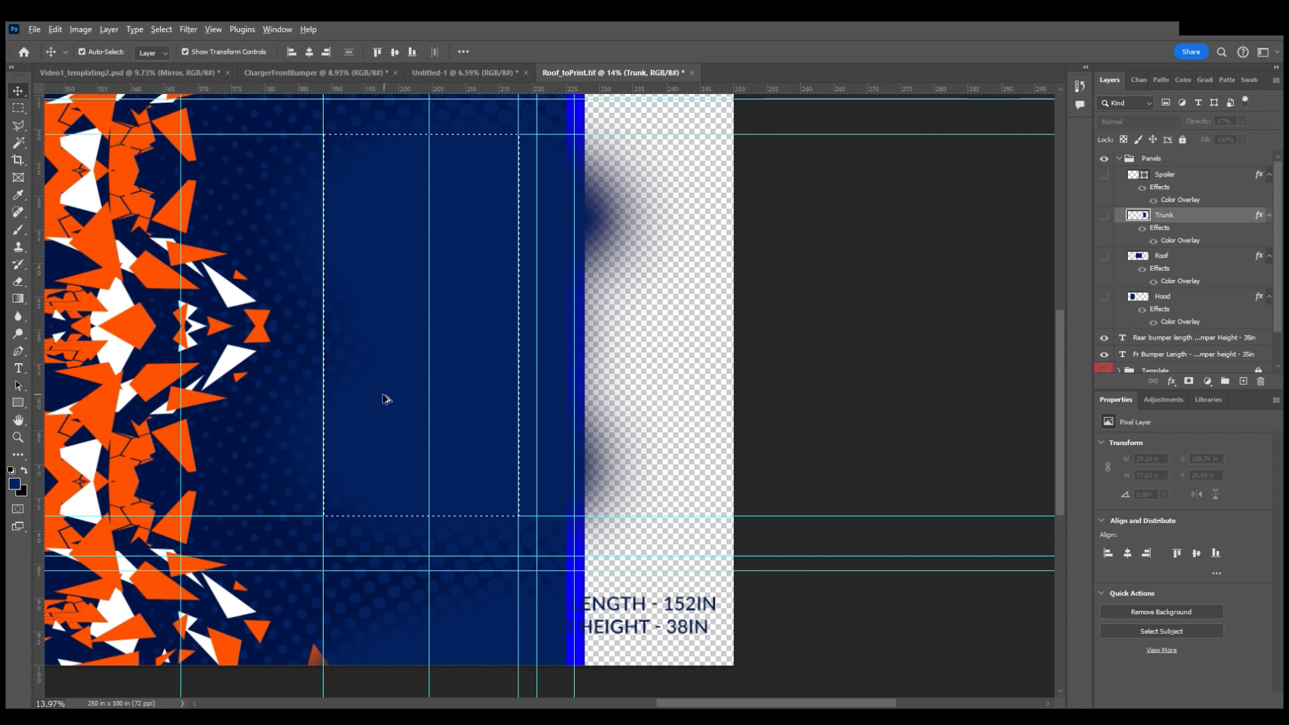
scroll(345, 360, "up", 3)
scroll(345, 363, "down", 4)
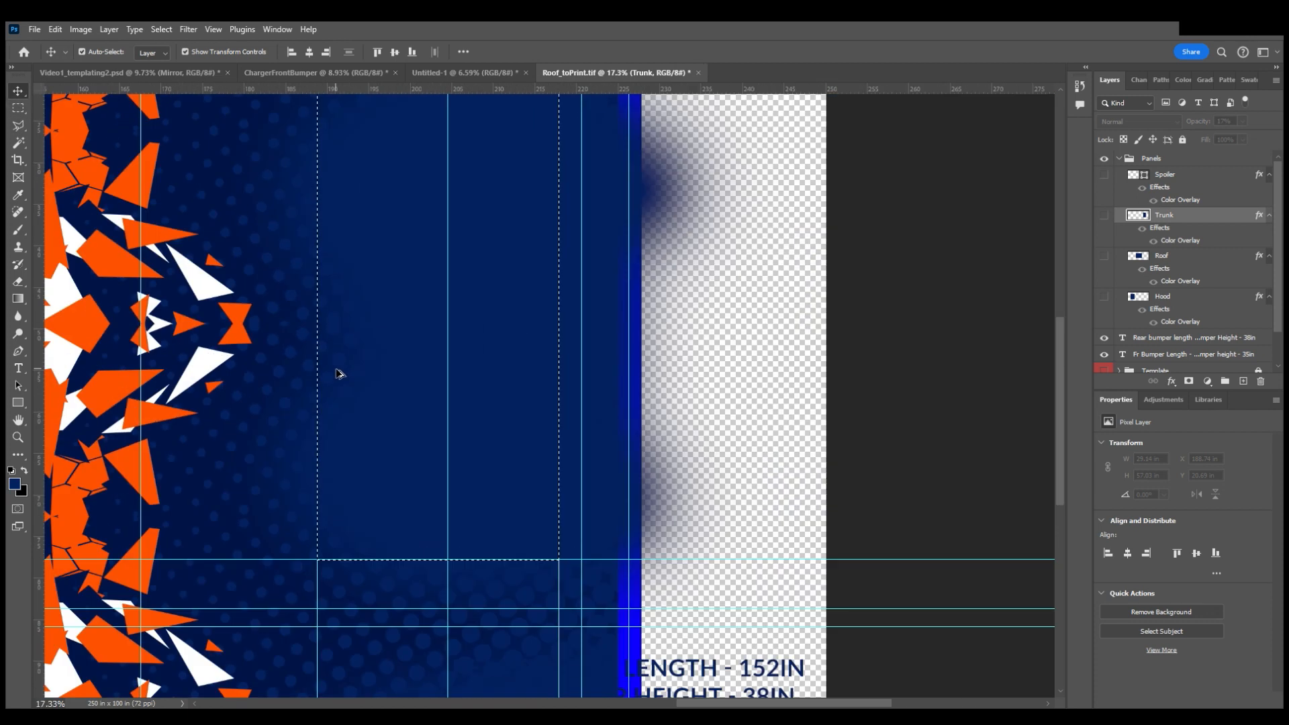
scroll(344, 381, "up", 5)
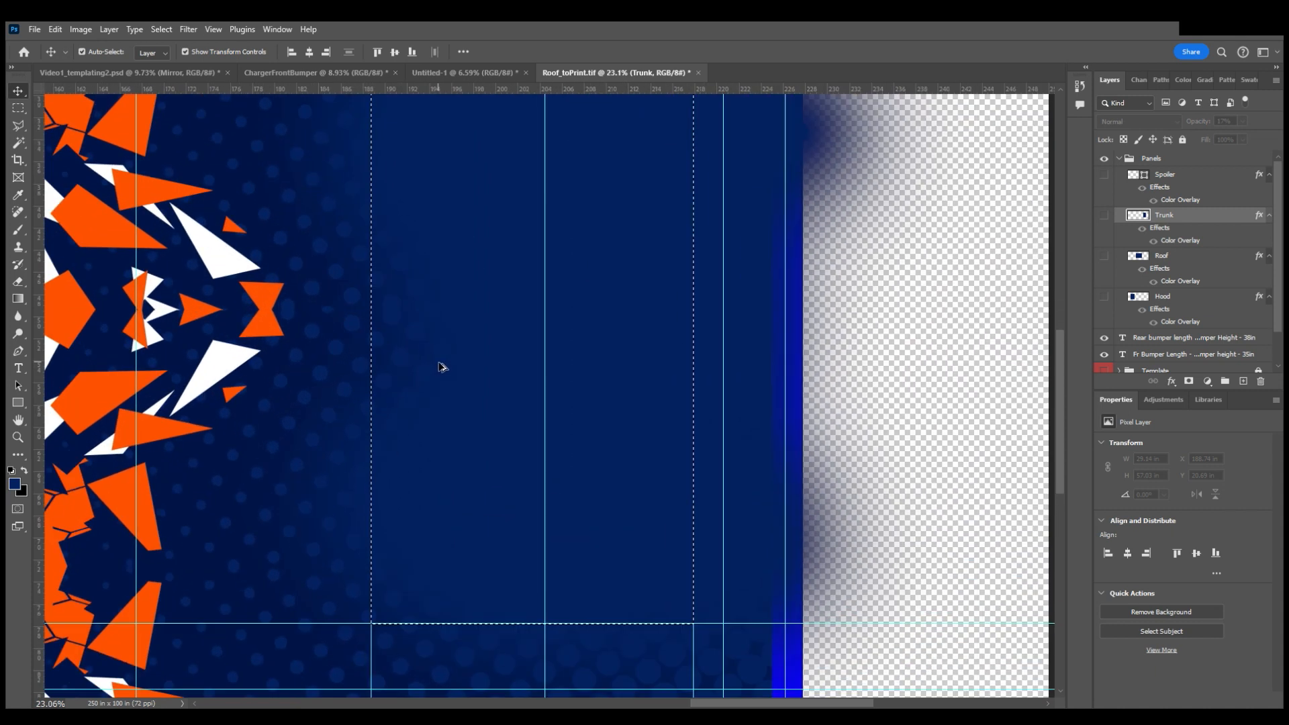
scroll(422, 347, "down", 3)
scroll(423, 349, "up", 4)
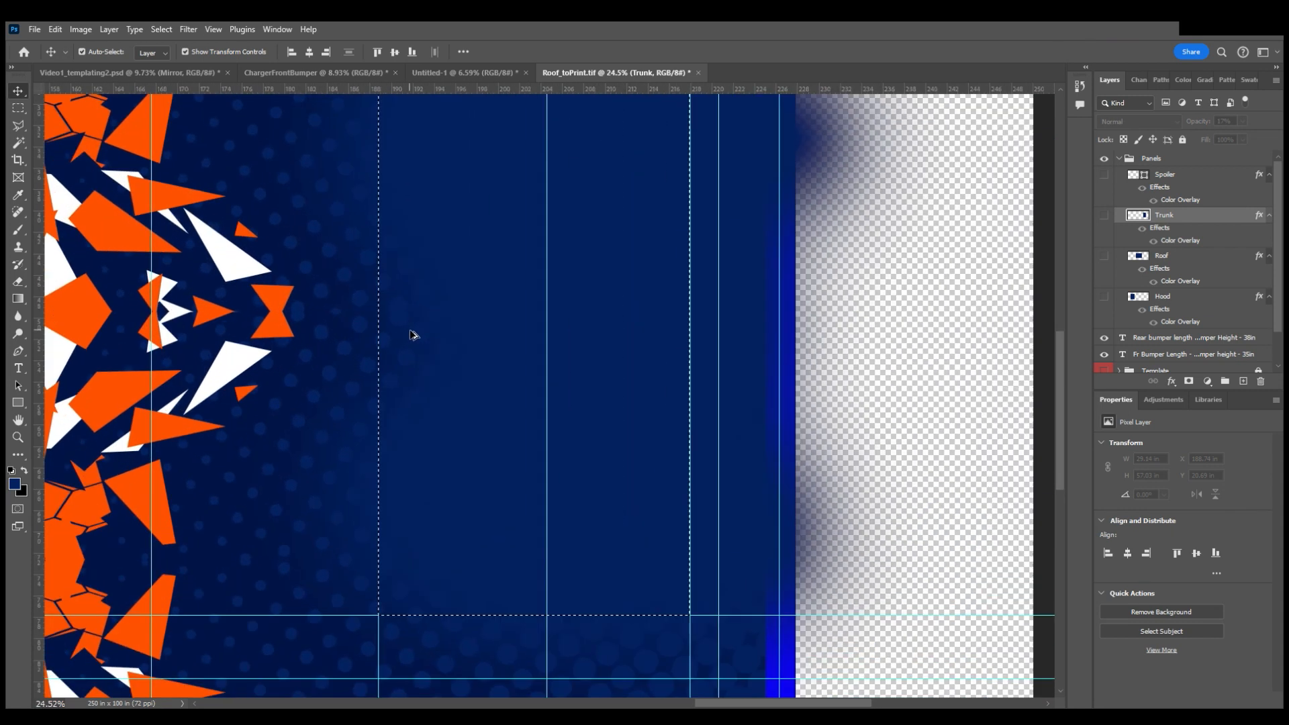
scroll(412, 334, "down", 3)
scroll(412, 333, "up", 2)
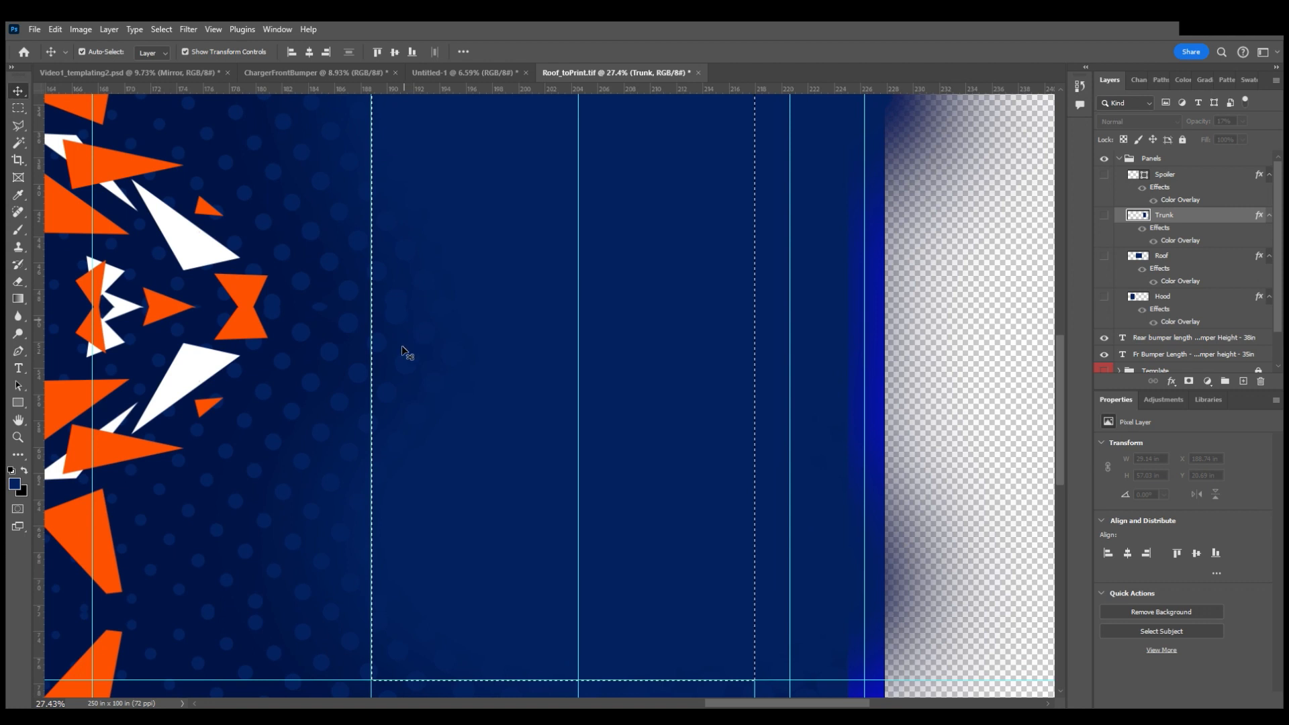
scroll(480, 413, "down", 2)
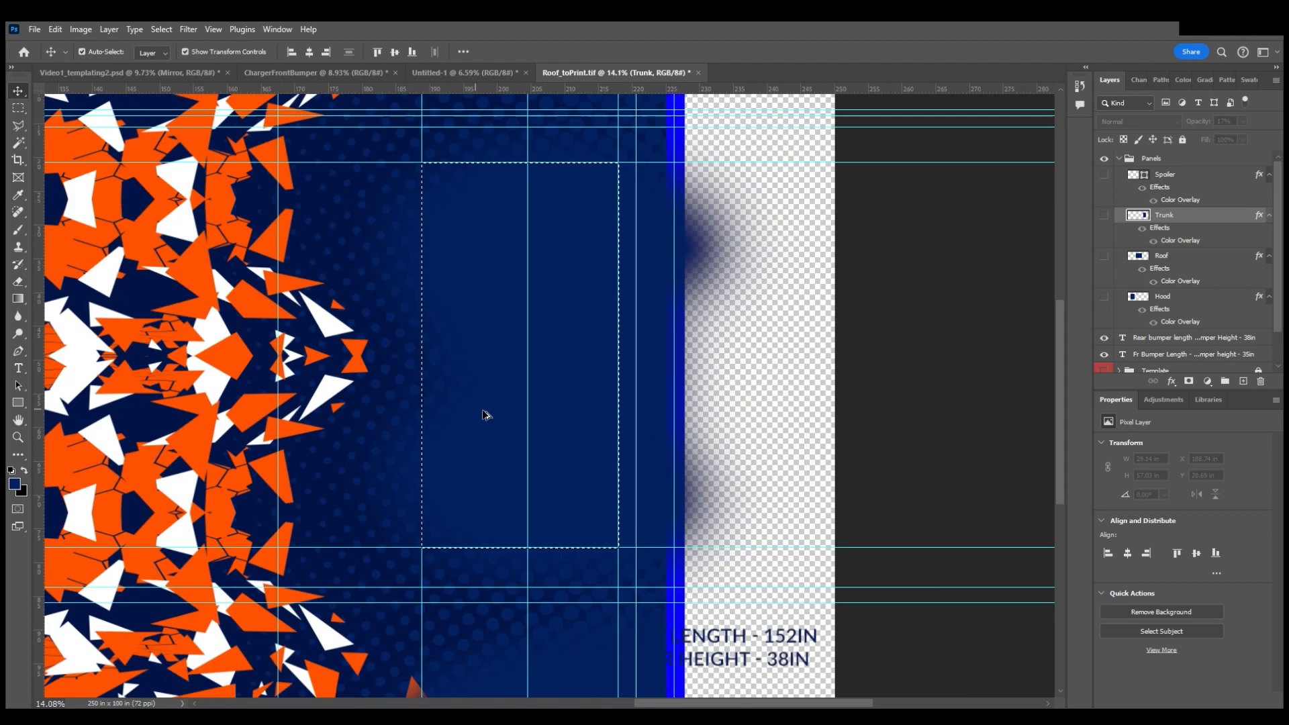
scroll(531, 348, "up", 1)
scroll(537, 363, "down", 3)
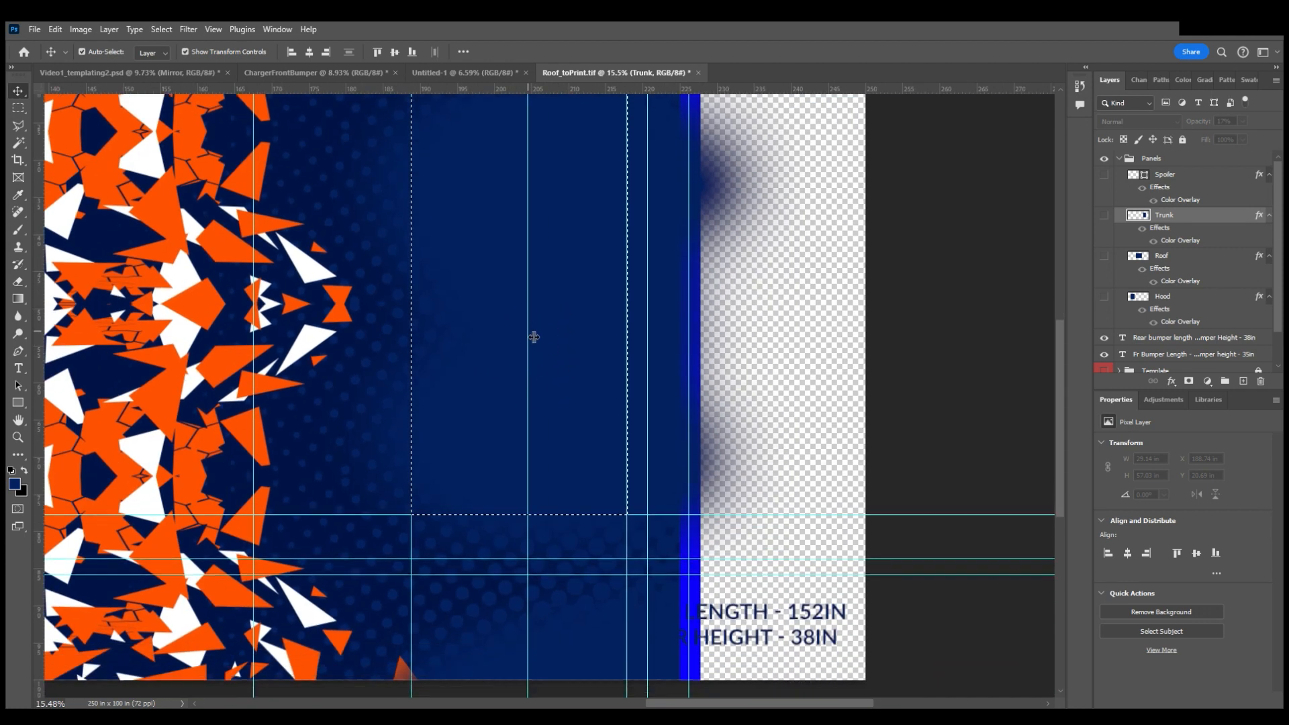
scroll(534, 339, "up", 3)
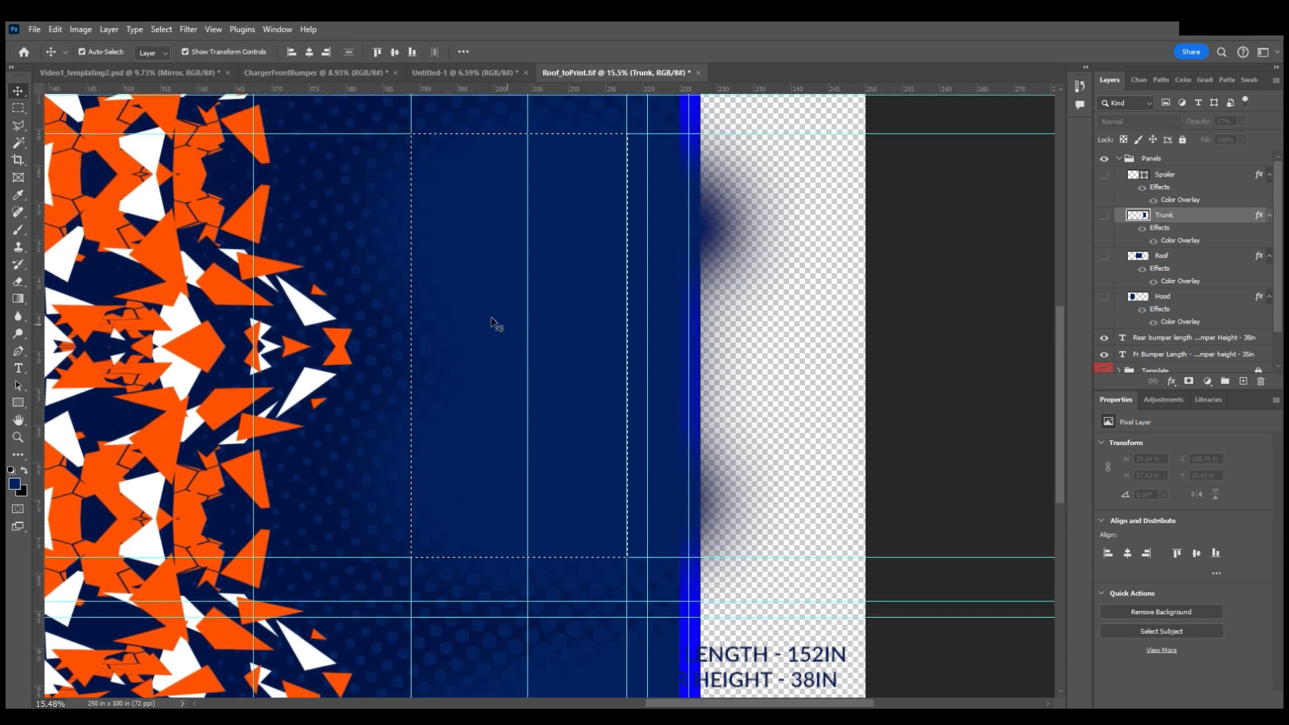
scroll(562, 495, "down", 1)
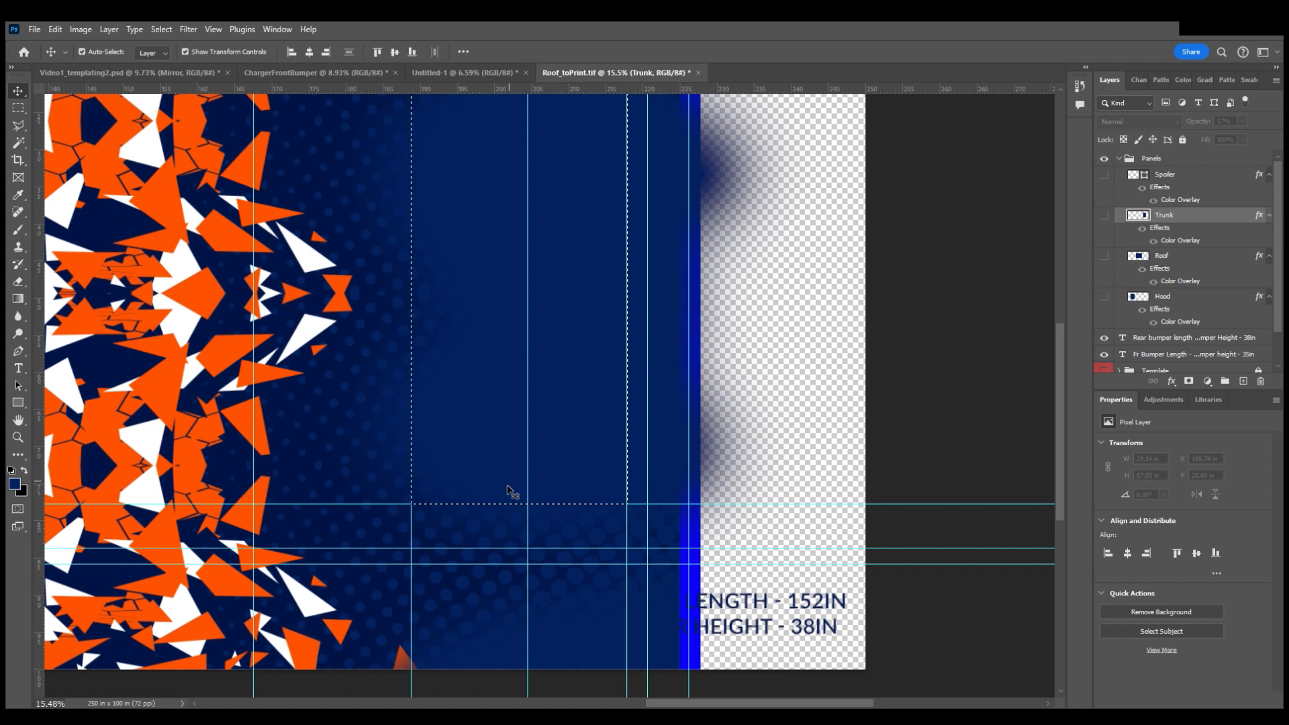
scroll(491, 524, "up", 4)
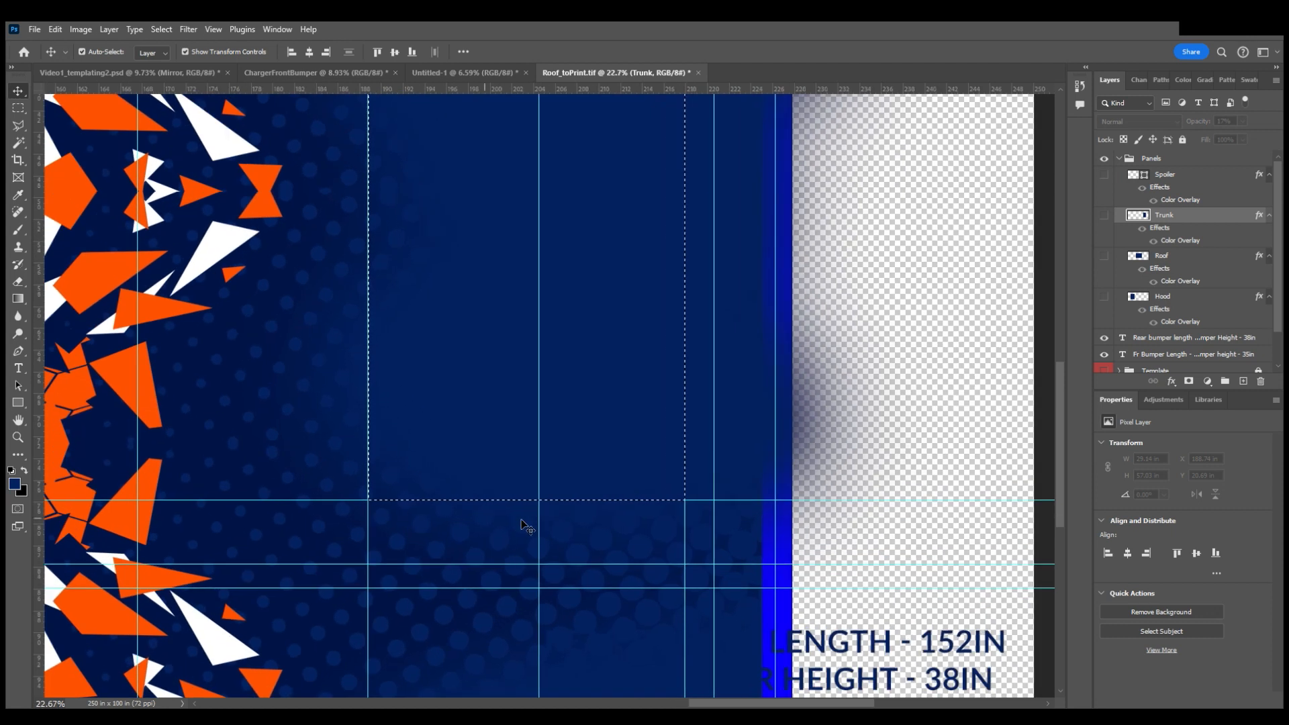
scroll(609, 475, "down", 6)
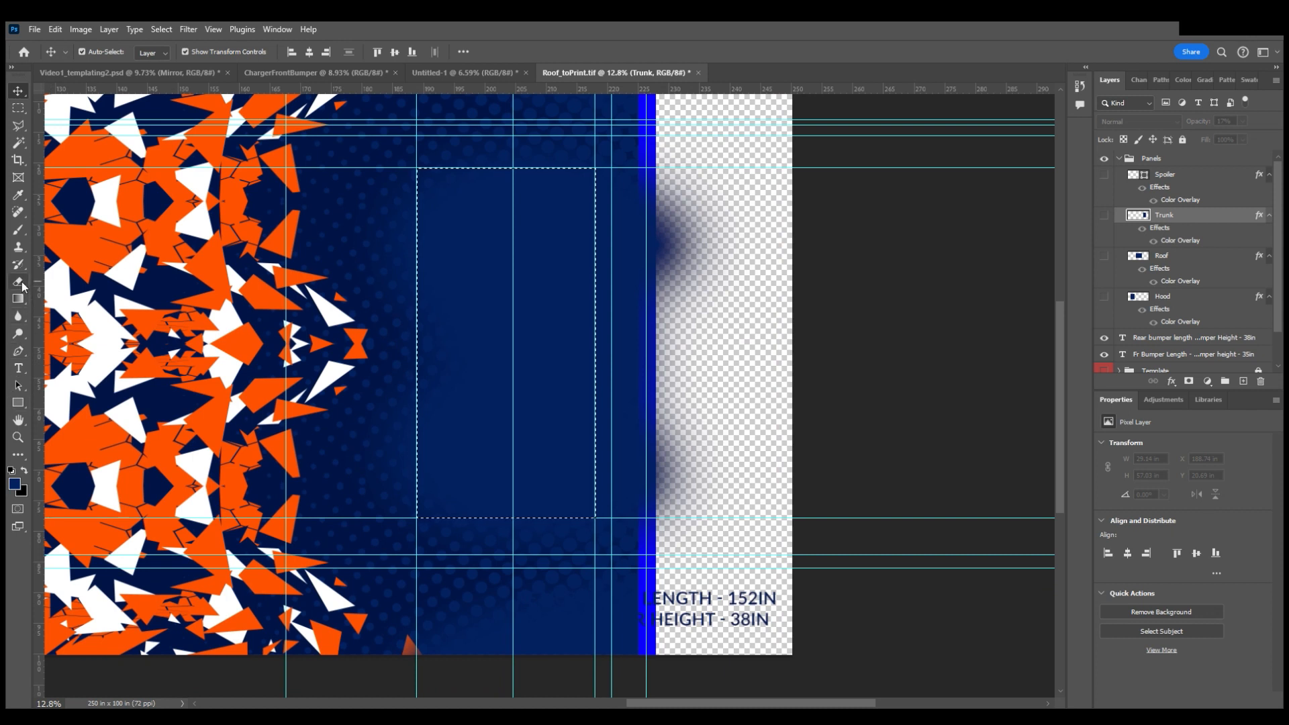
Paint the trunk selection solid blue on the Design copy 2 layer with the Brush tool, using a color sampled from the artwork
left_click(18, 195)
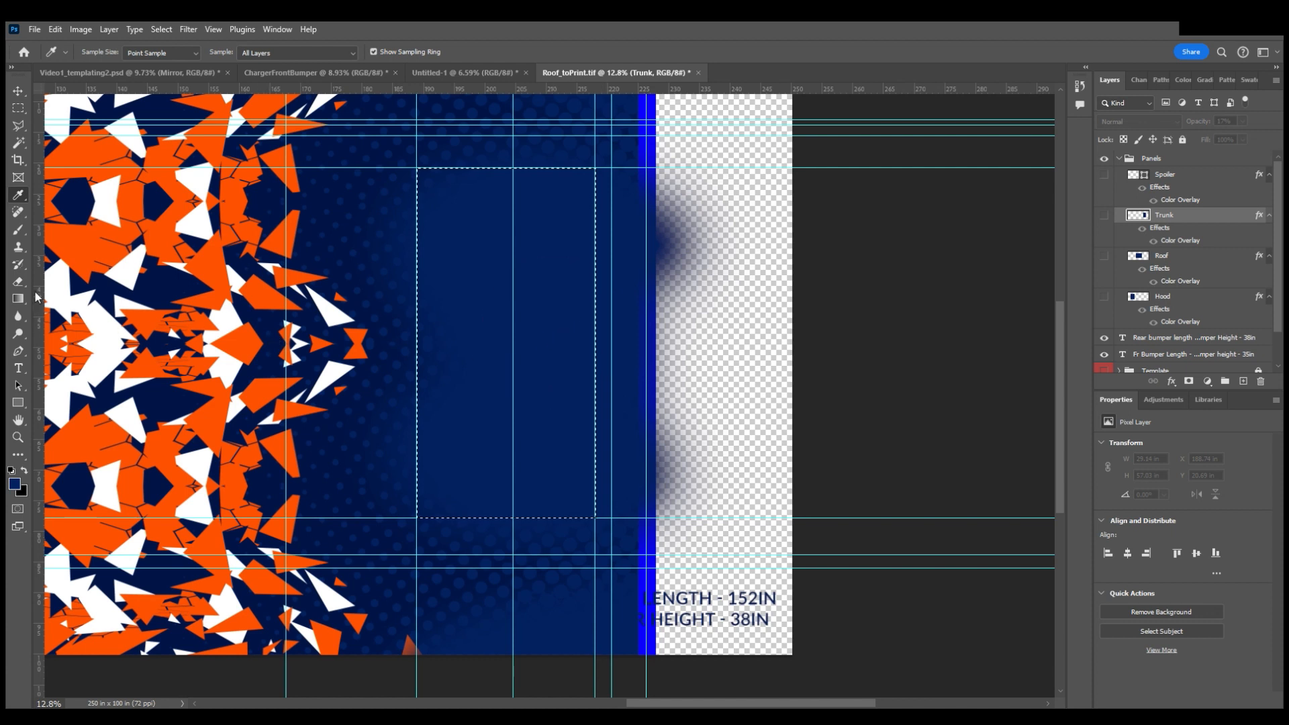
left_click(18, 229)
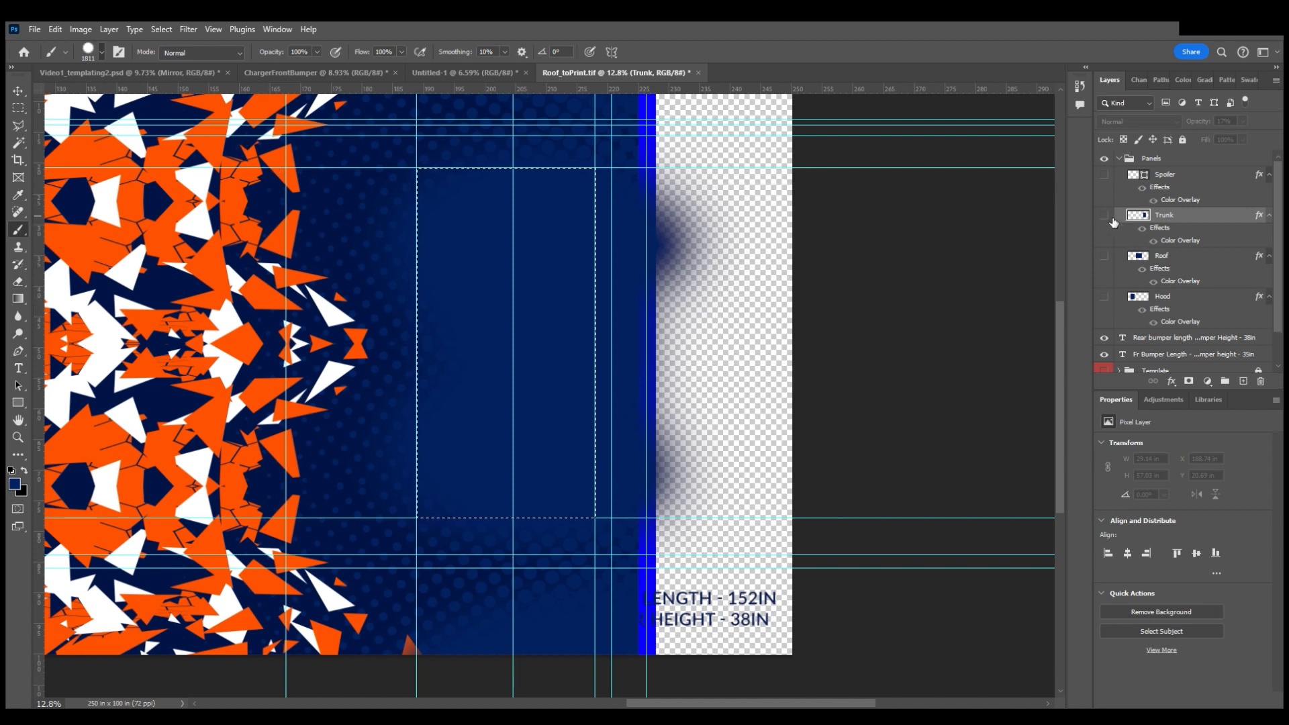
scroll(1155, 295, "down", 1)
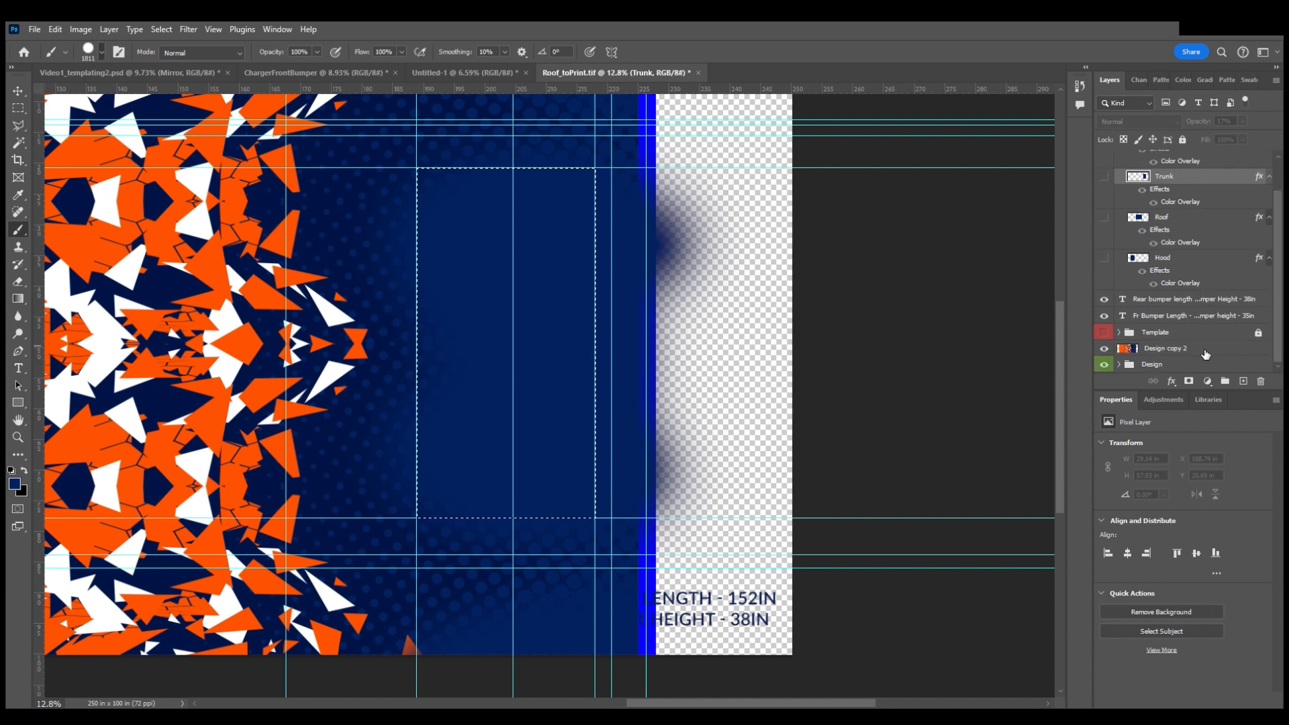
left_click(1206, 354)
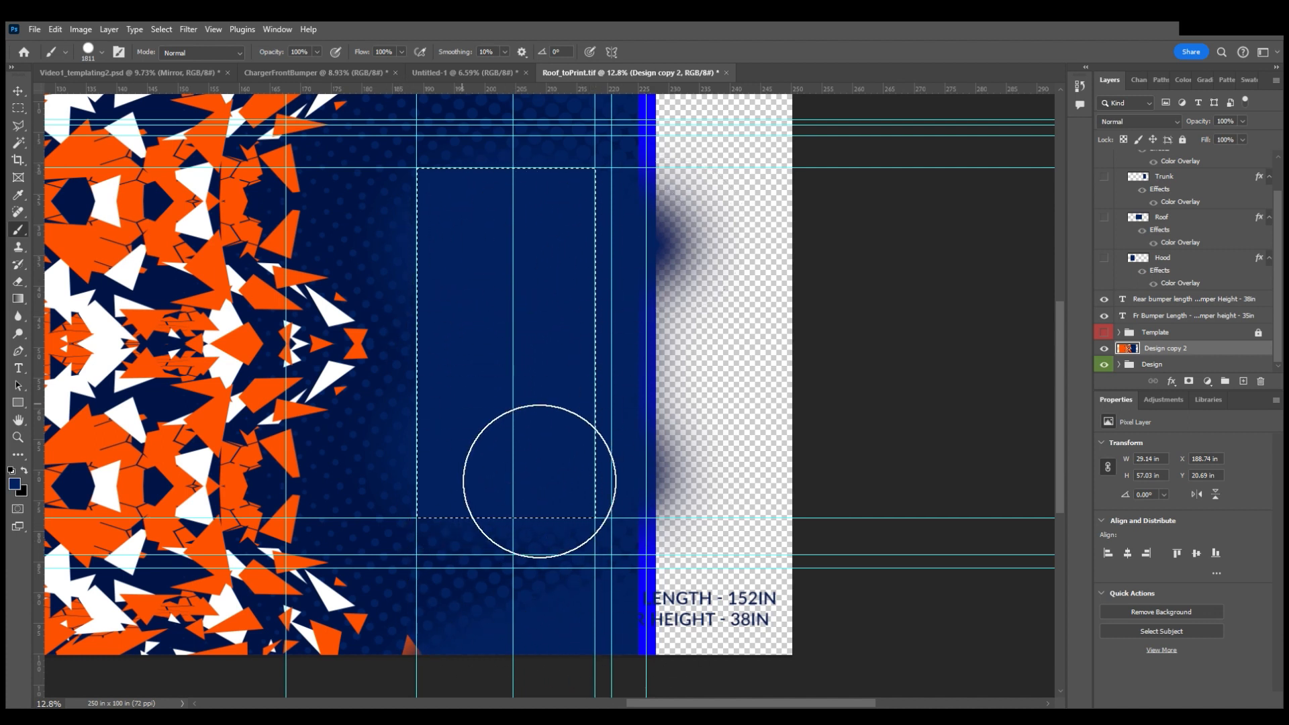
left_click(19, 96)
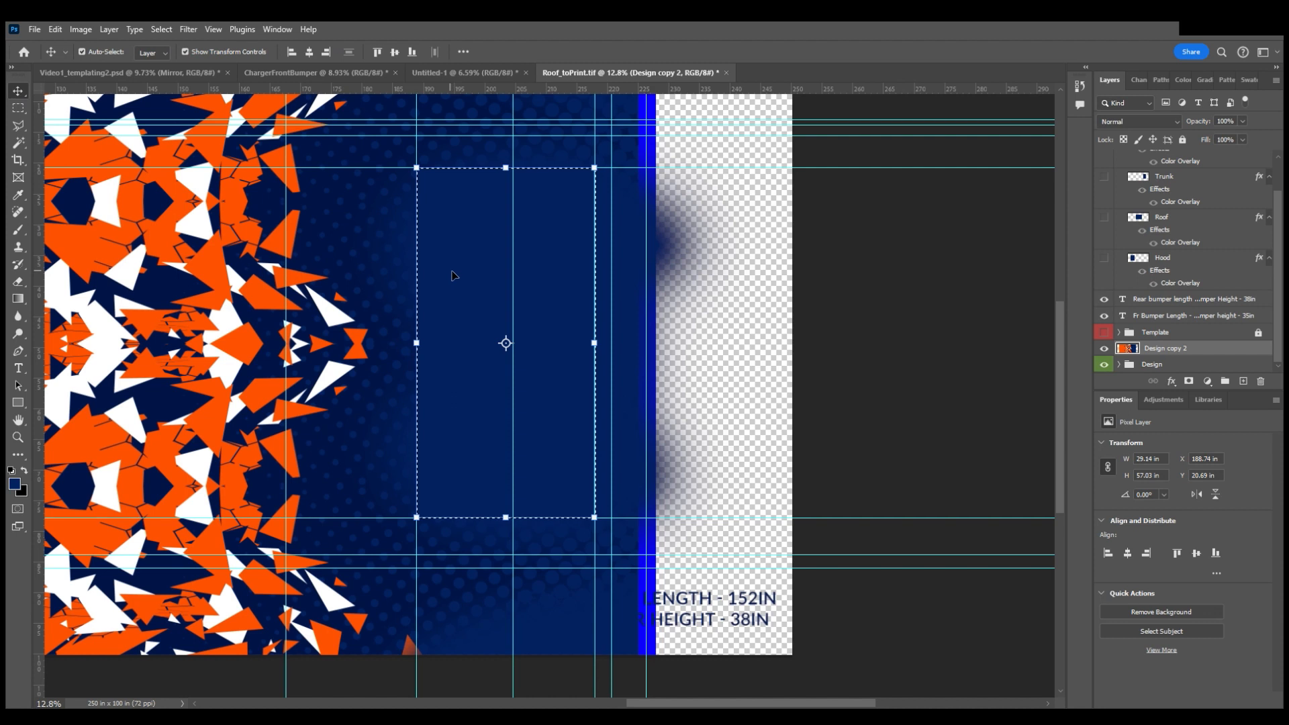
scroll(1175, 339, "up", 2)
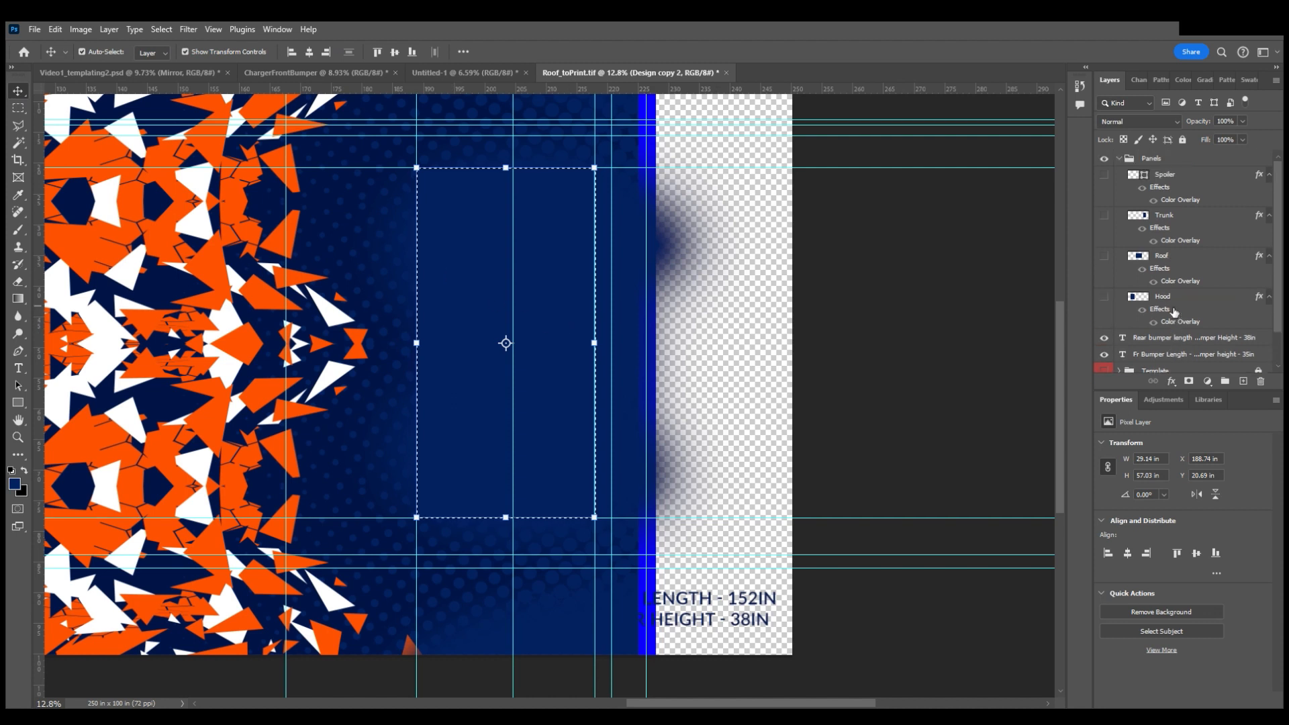
Make the Trunk layer active, keep the Trunk and Spoiler layers hidden, and crop the canvas to the trunk selection
left_click(1200, 219)
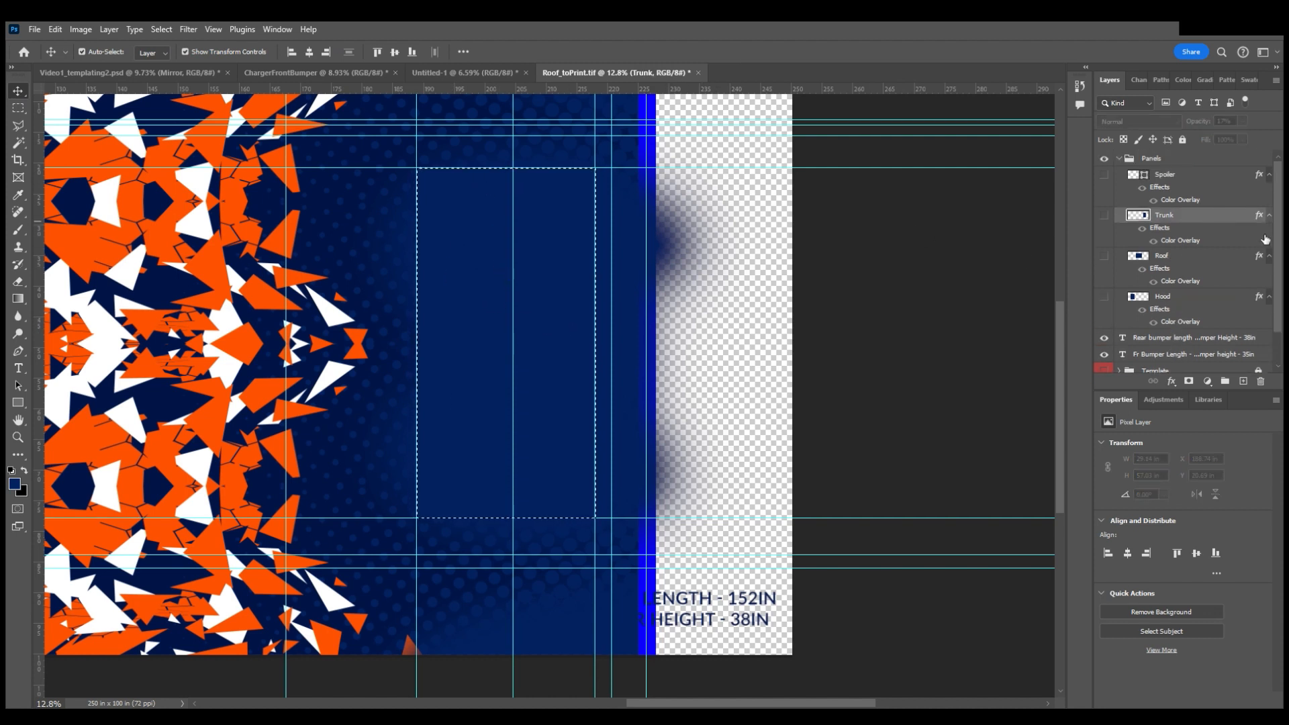
scroll(1220, 276, "down", 2)
scroll(1209, 326, "up", 2)
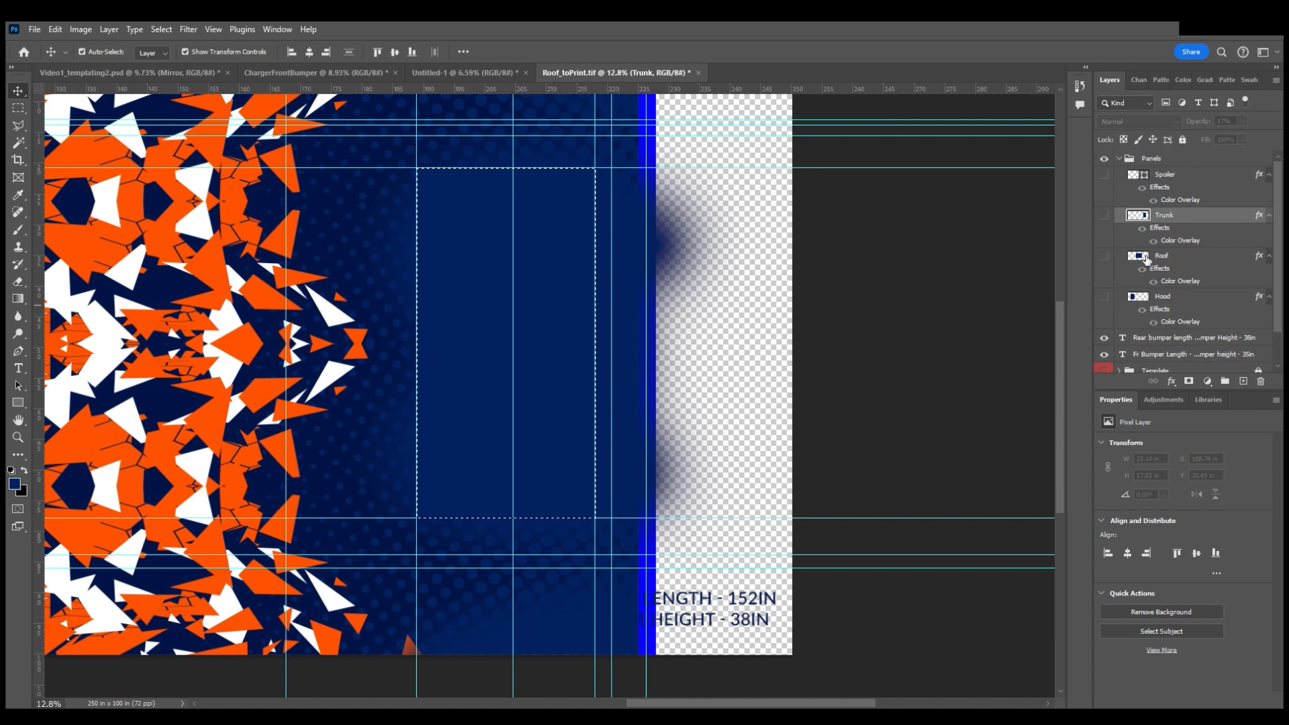
left_click(1105, 215)
left_click(1105, 215)
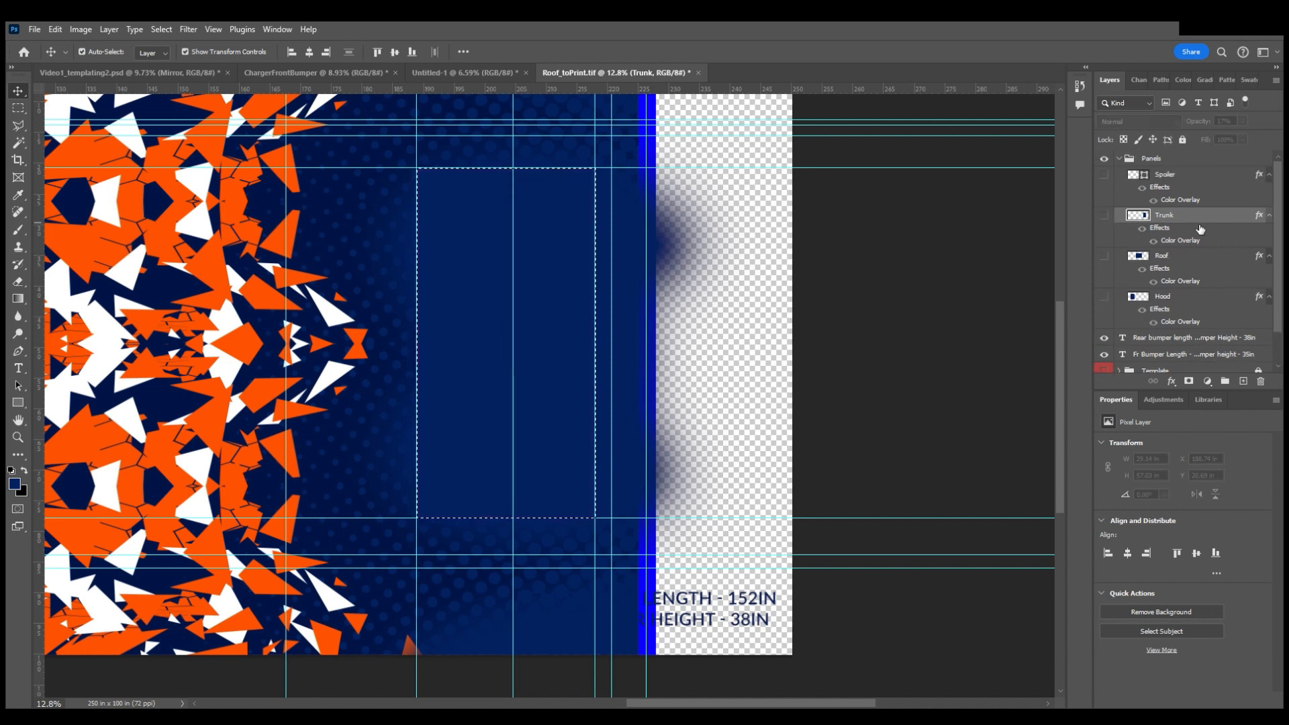
left_click(1105, 174)
left_click(1105, 175)
scroll(1220, 216, "down", 2)
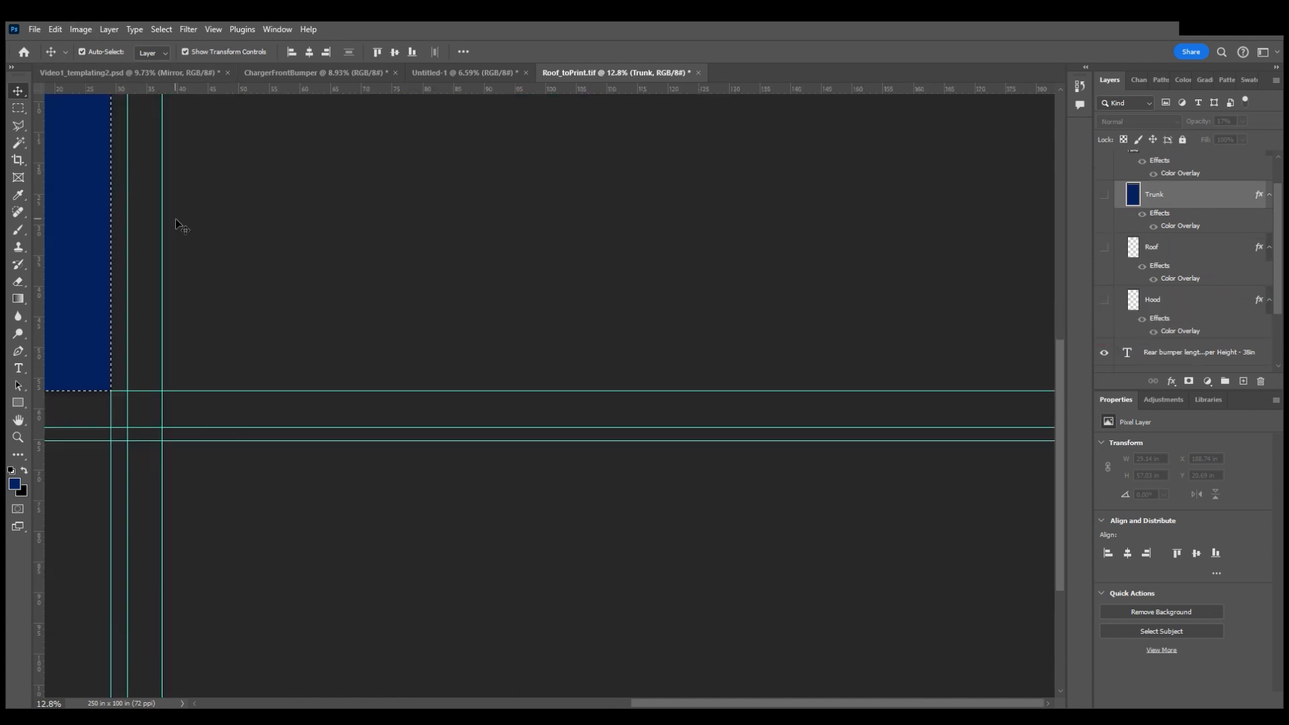
scroll(331, 265, "left", 5)
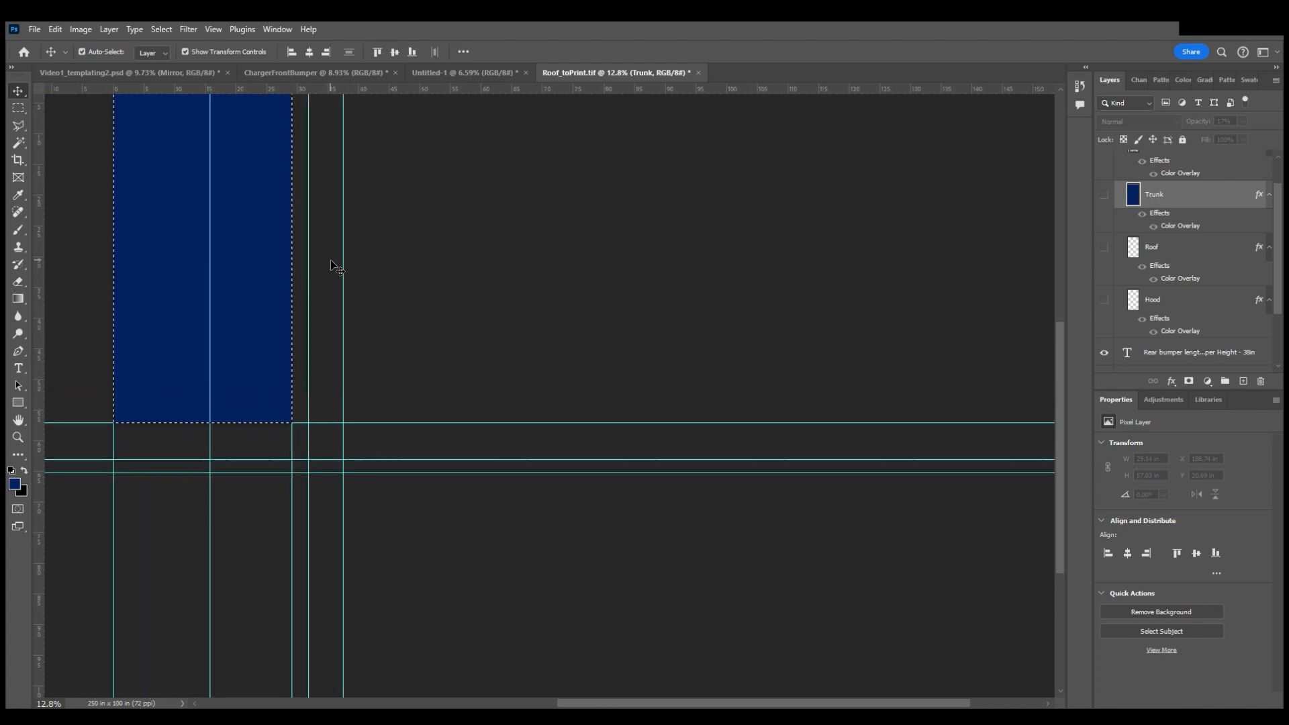
scroll(331, 264, "left", 2)
scroll(331, 265, "up", 2)
scroll(332, 266, "left", 2)
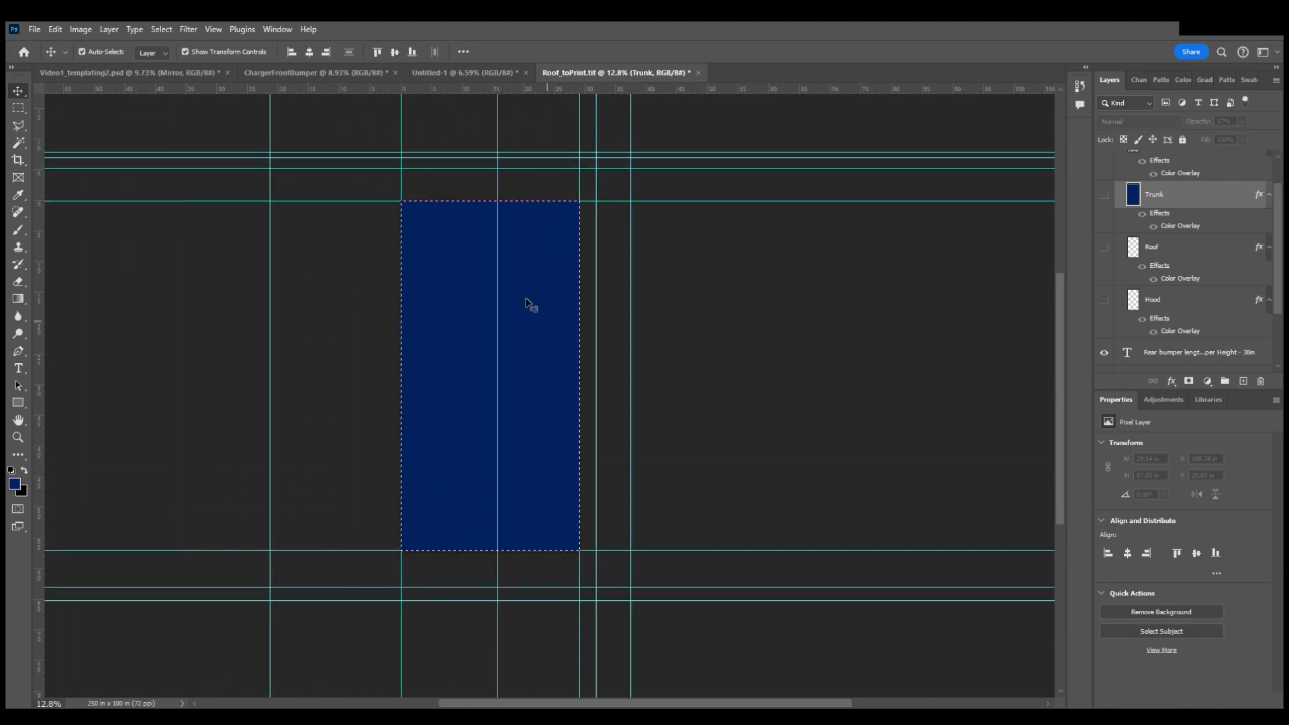
Deselect the trunk area and flatten the cropped image into a single layer
key("ctrl+d")
left_click(19, 108)
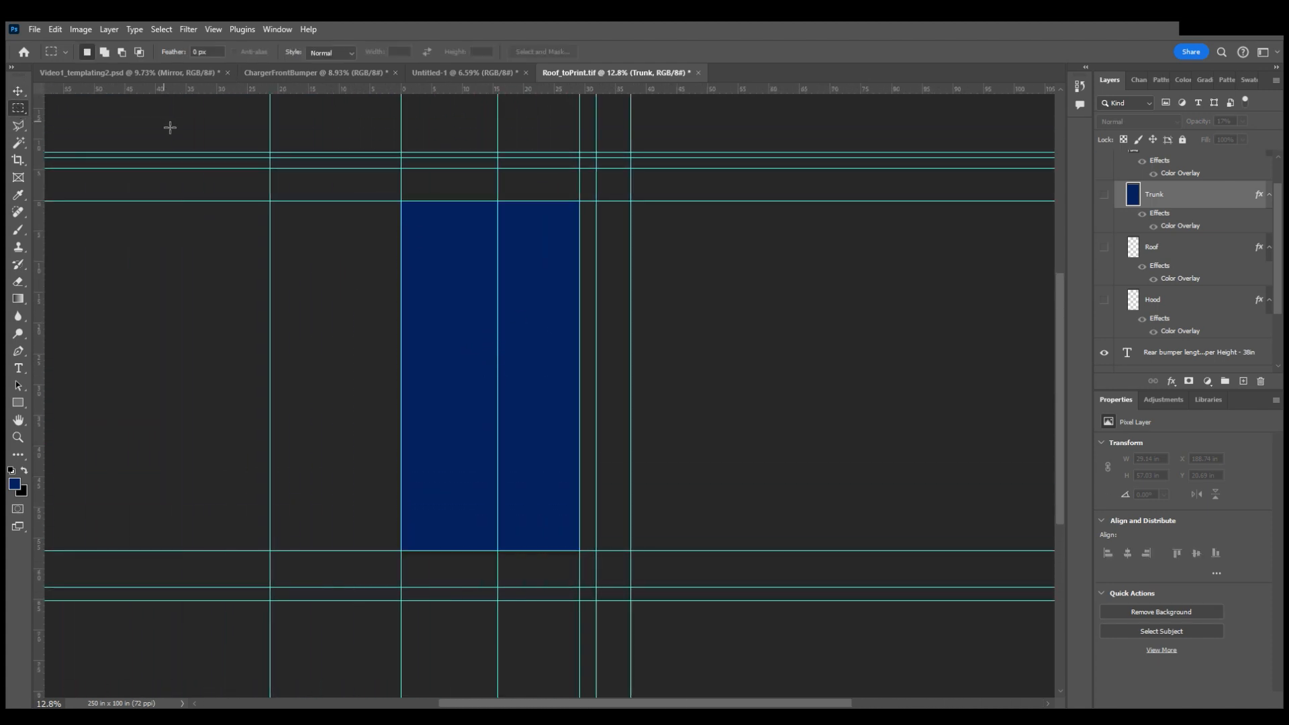
left_click(18, 90)
scroll(273, 216, "left", 3)
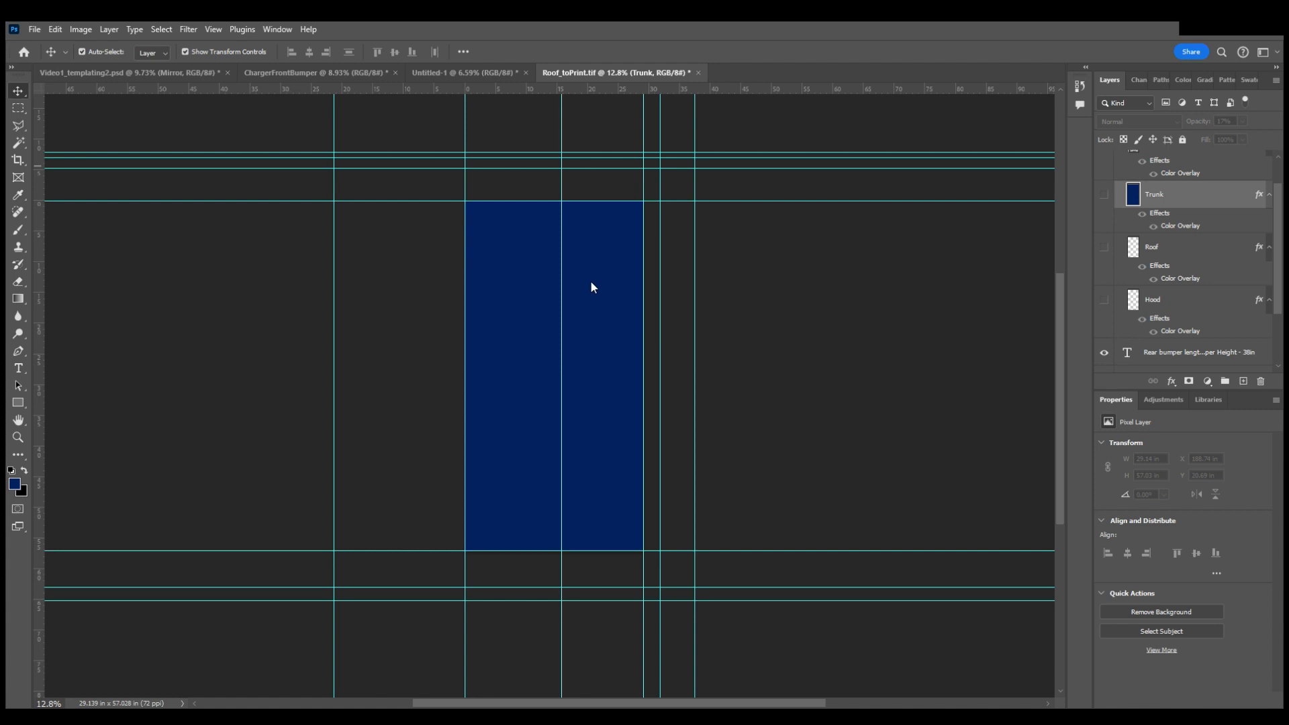
scroll(675, 247, "left", 1)
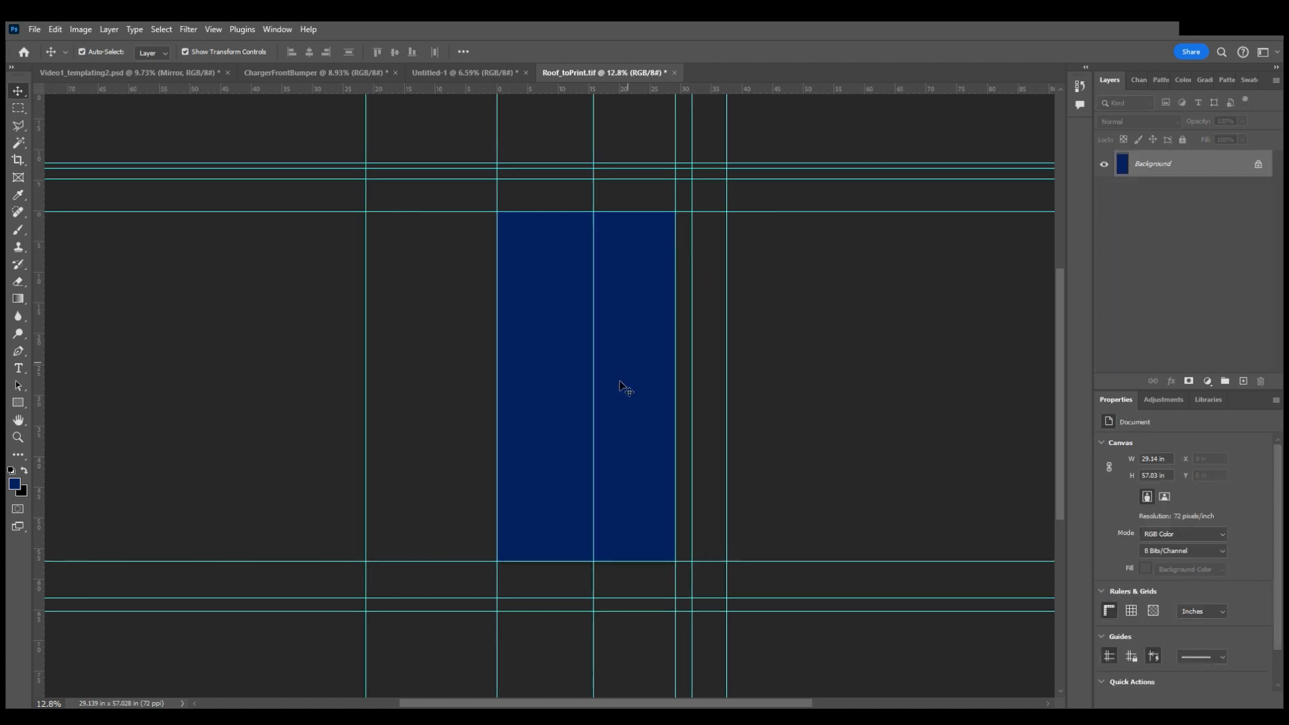
Measure the flattened trunk with a rectangular marquee and rotate the canvas 90° clockwise
key("m")
left_click_drag(499, 216, 747, 586)
left_click(16, 92)
left_click(229, 171)
scroll(343, 228, "right", 5)
scroll(603, 319, "up", 2)
scroll(607, 325, "up", 1)
scroll(577, 322, "right", 2)
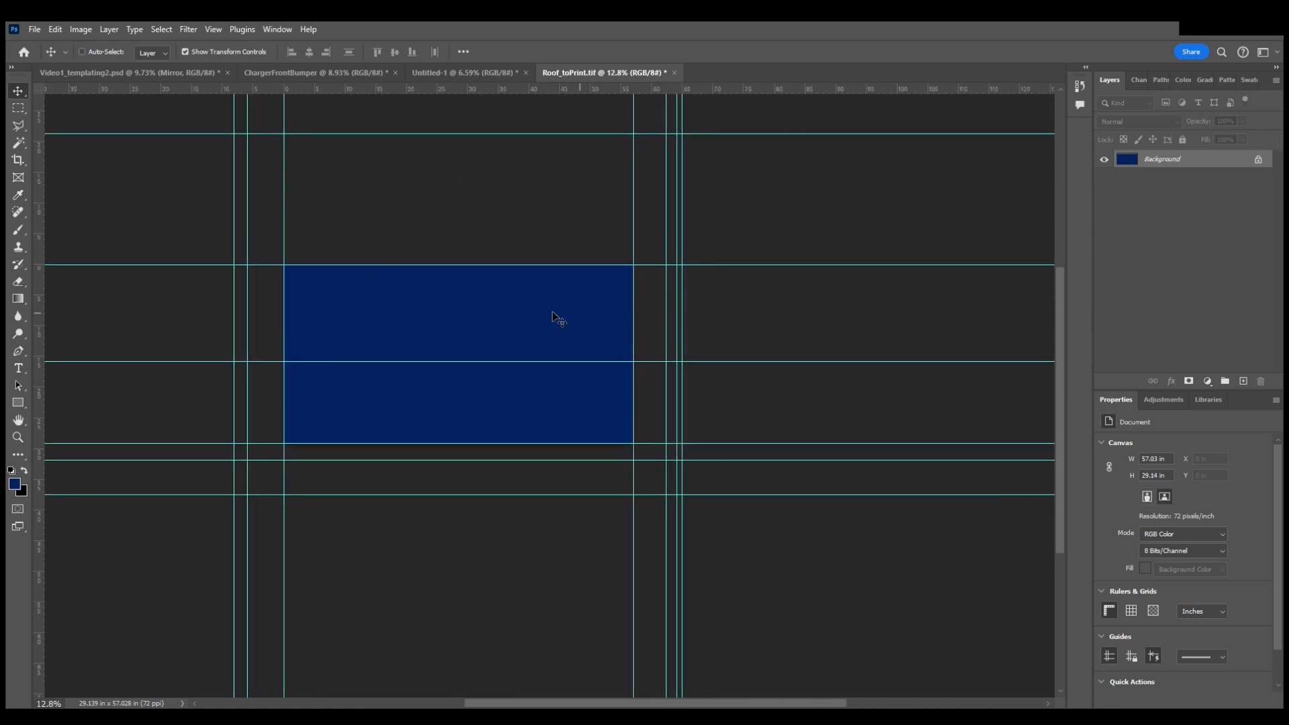
Check the rotated trunk's dimensions with a rectangular marquee across the canvas and clear the selection
left_click(18, 108)
left_click_drag(286, 245, 679, 469)
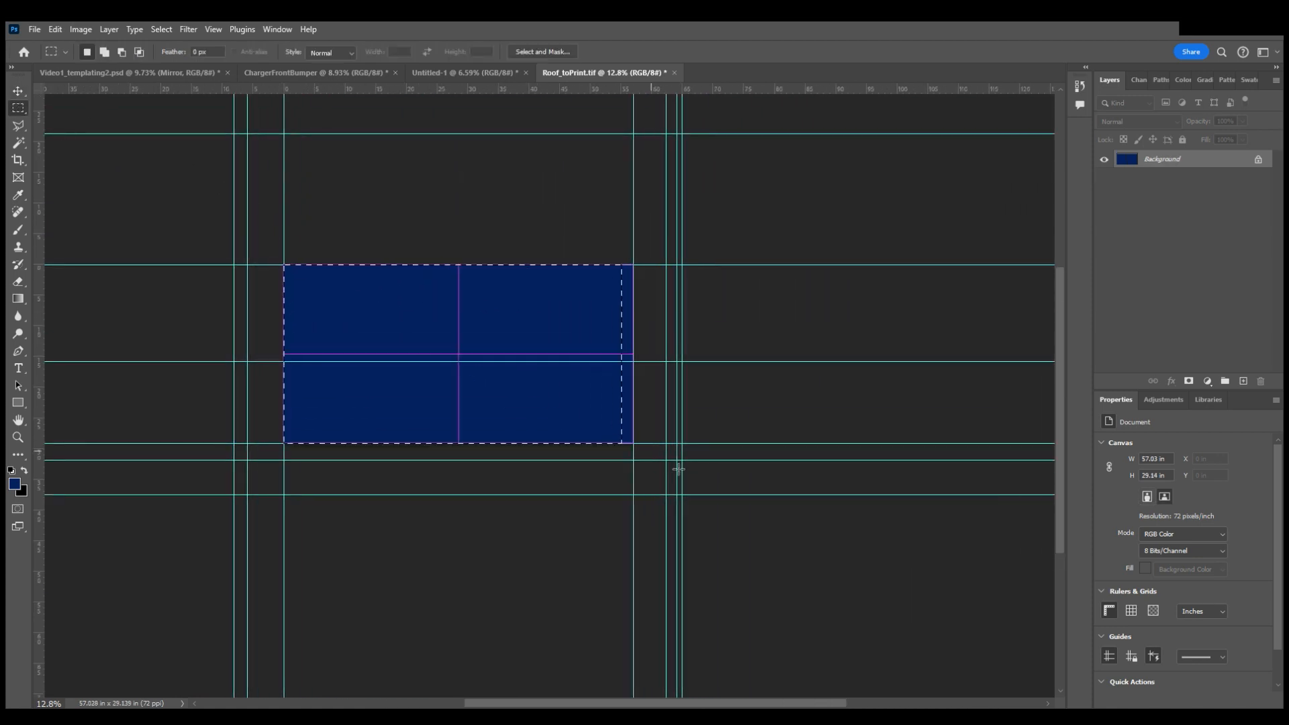
left_click(154, 196)
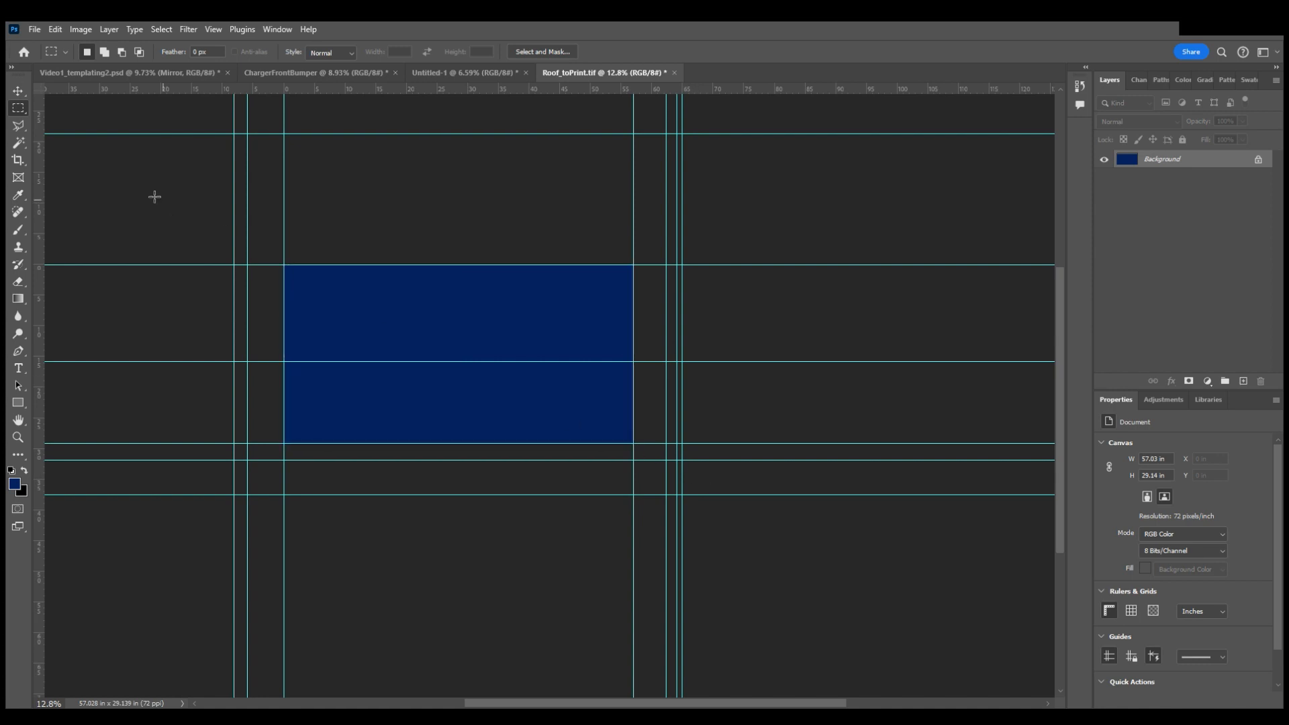
Save the flattened, rotated trunk panel as Trunk_toPrint.tif
left_click(21, 93)
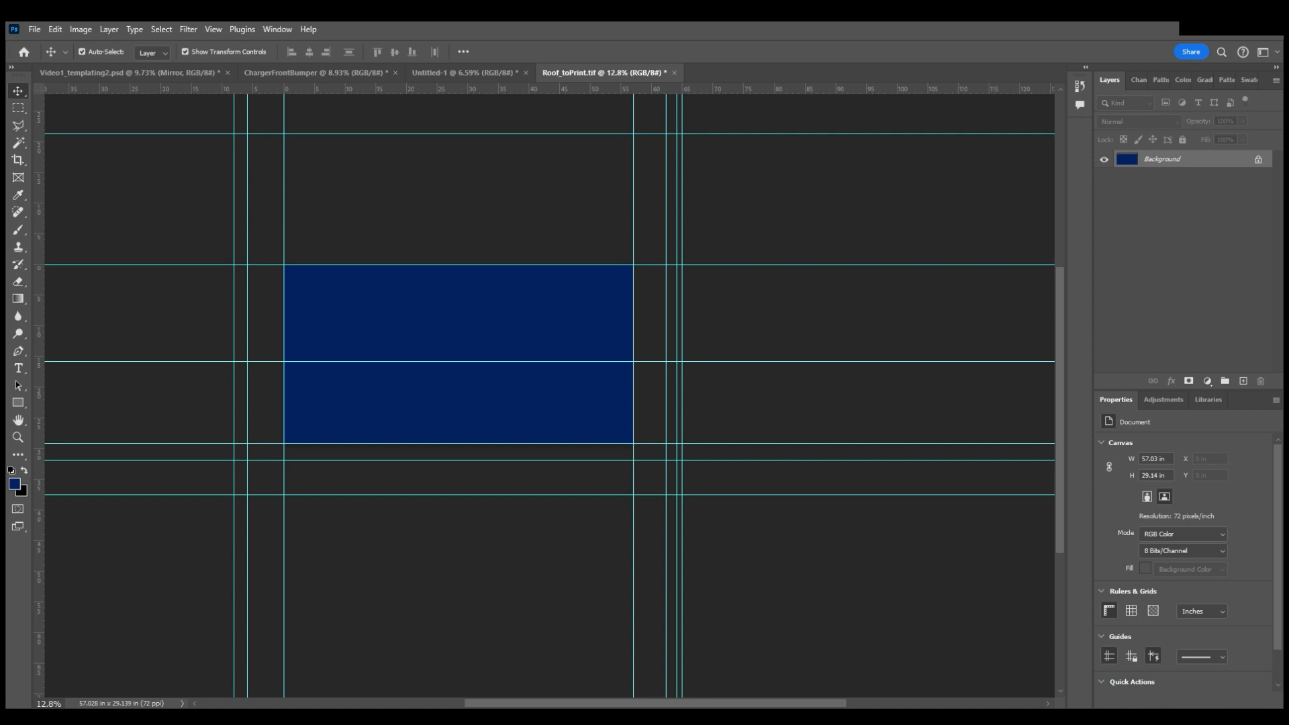
left_click_drag(239, 297, 239, 296)
scroll(714, 270, "down", 4)
key("ctrl+a")
key("ctrl+d")
key("ctrl+shift+r")
Undo the trunk's rotation, flattening and crop to return to the full layered wrap layout with the panel layers hidden
key("ctrl+z")
key("ctrl+z")
key("ctrl+z")
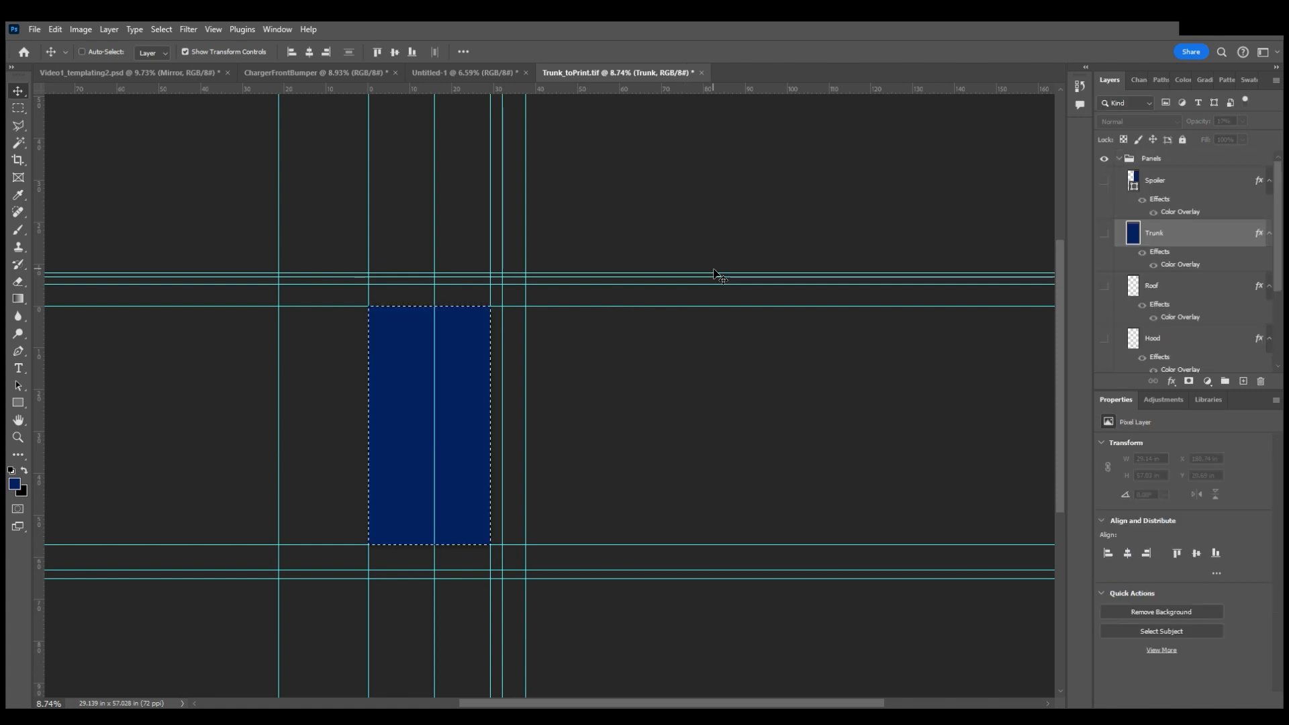
key("ctrl+z")
scroll(717, 363, "right", 5)
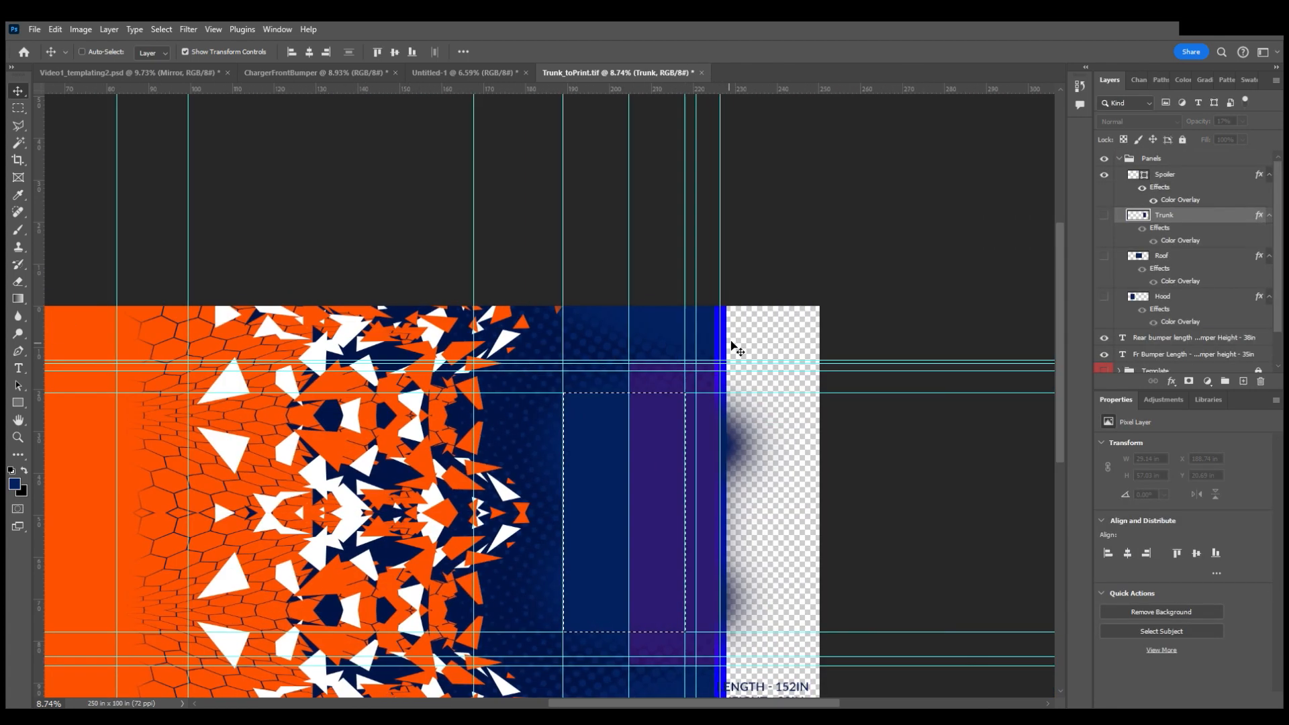
scroll(731, 341, "right", 2)
key("ctrl+z")
key("ctrl+z")
key("ctrl+shift+z")
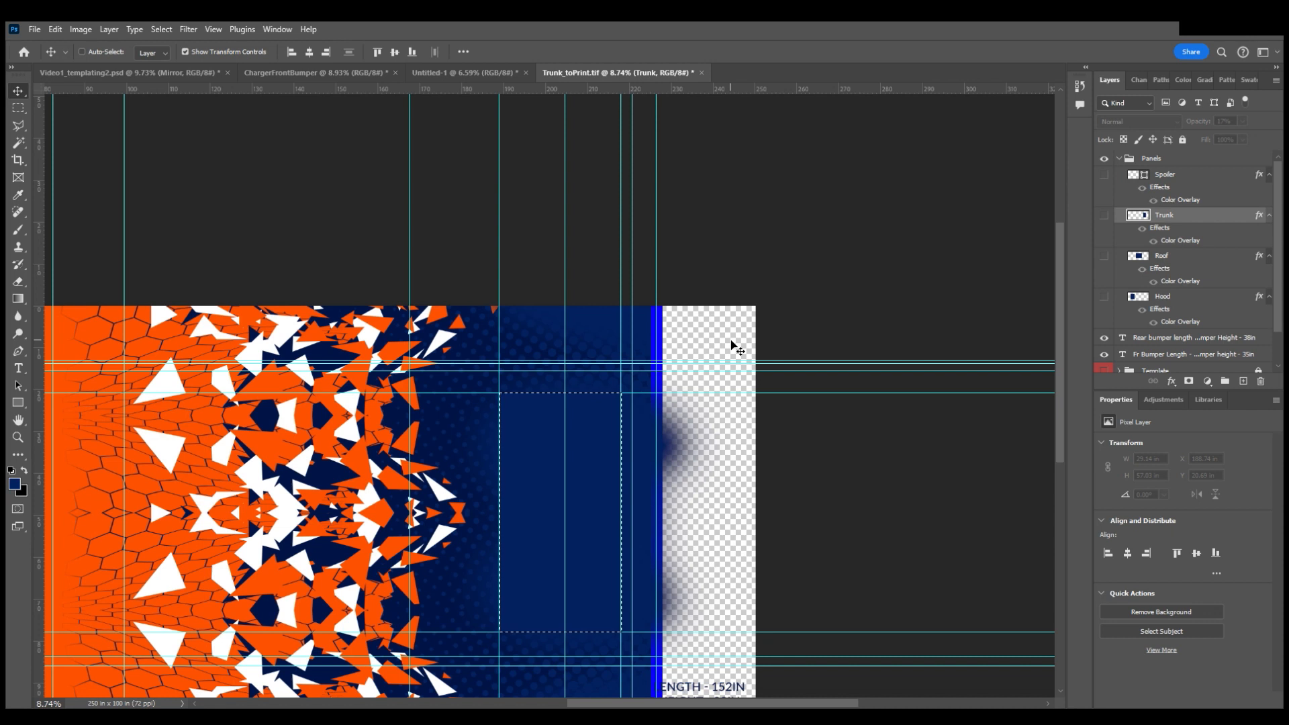
key("ctrl+z")
key("ctrl+z")
scroll(691, 383, "down", 3)
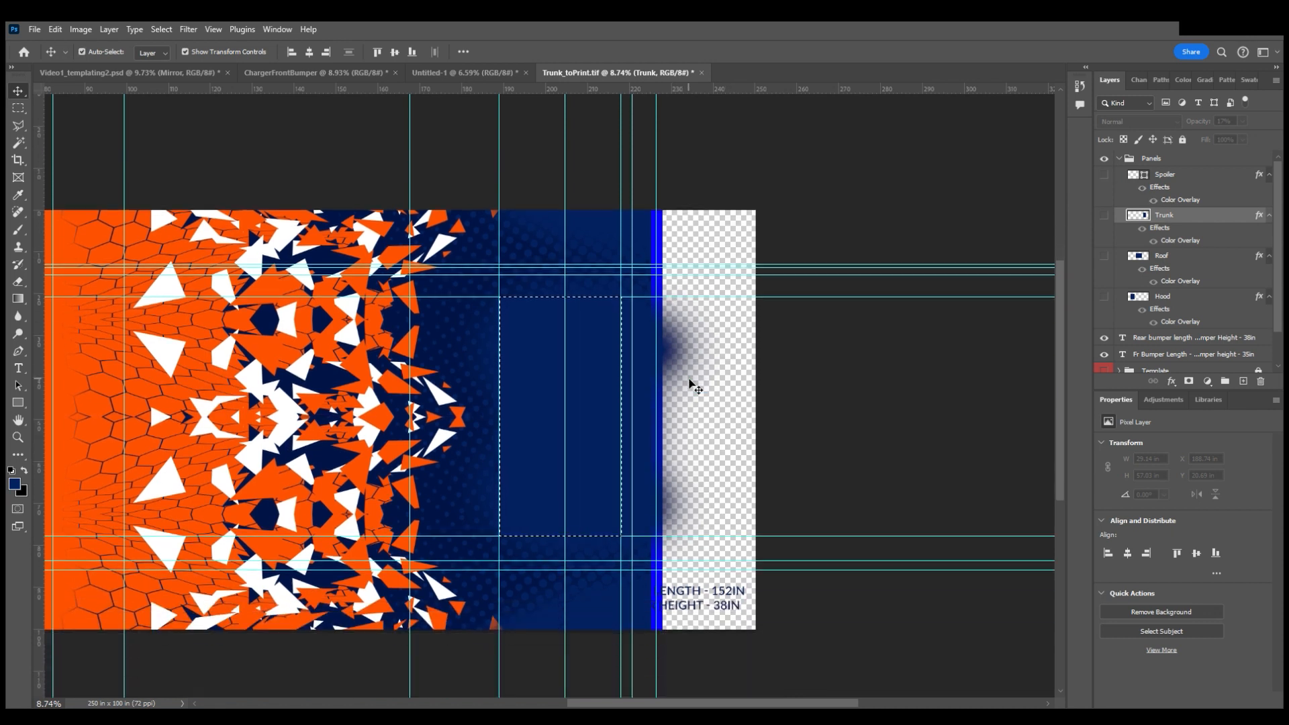
key("ctrl+z")
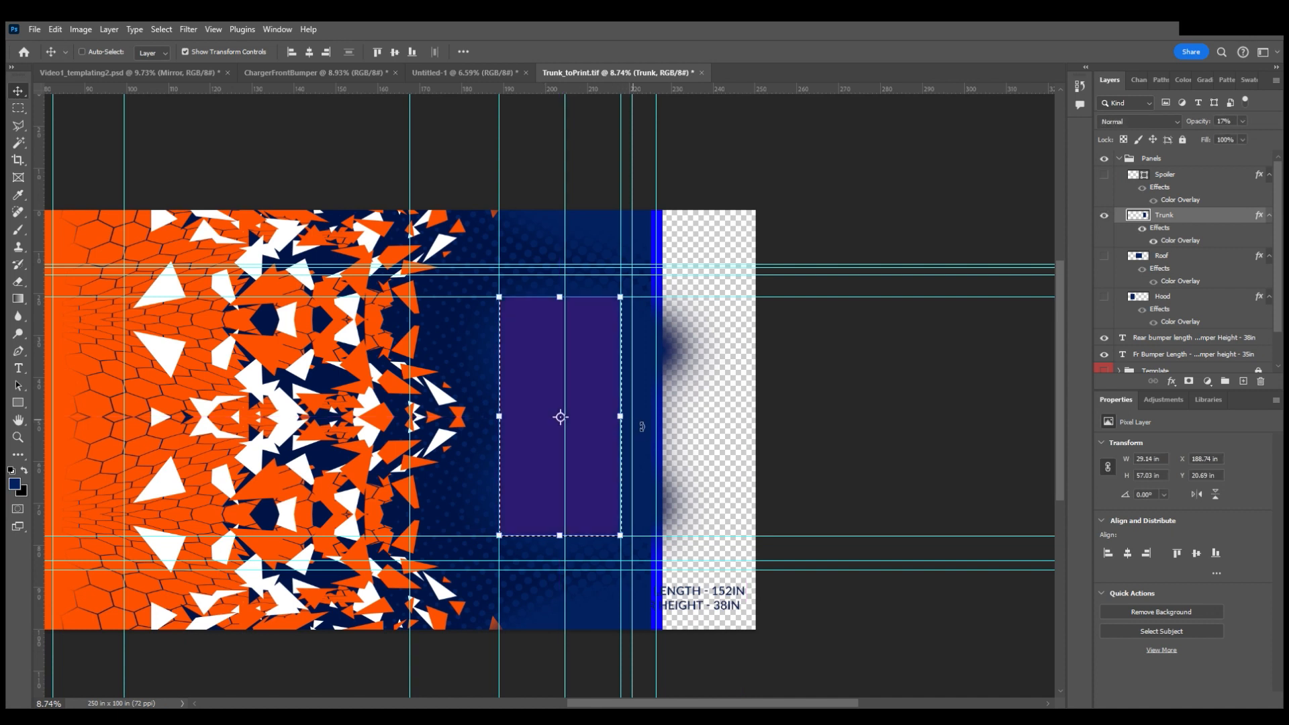
key("ctrl+z")
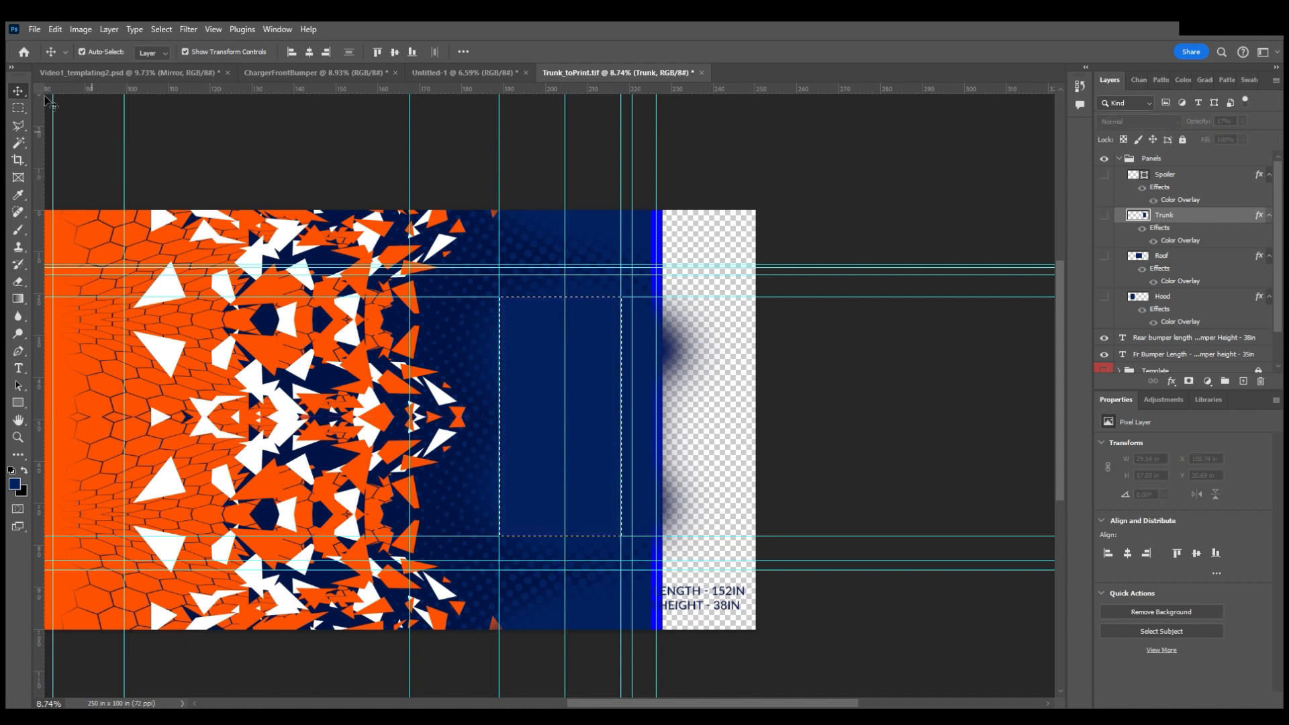
Deselect the trunk area in the restored wrap layout
left_click(18, 109)
left_click(166, 133)
left_click(18, 90)
scroll(518, 286, "down", 5)
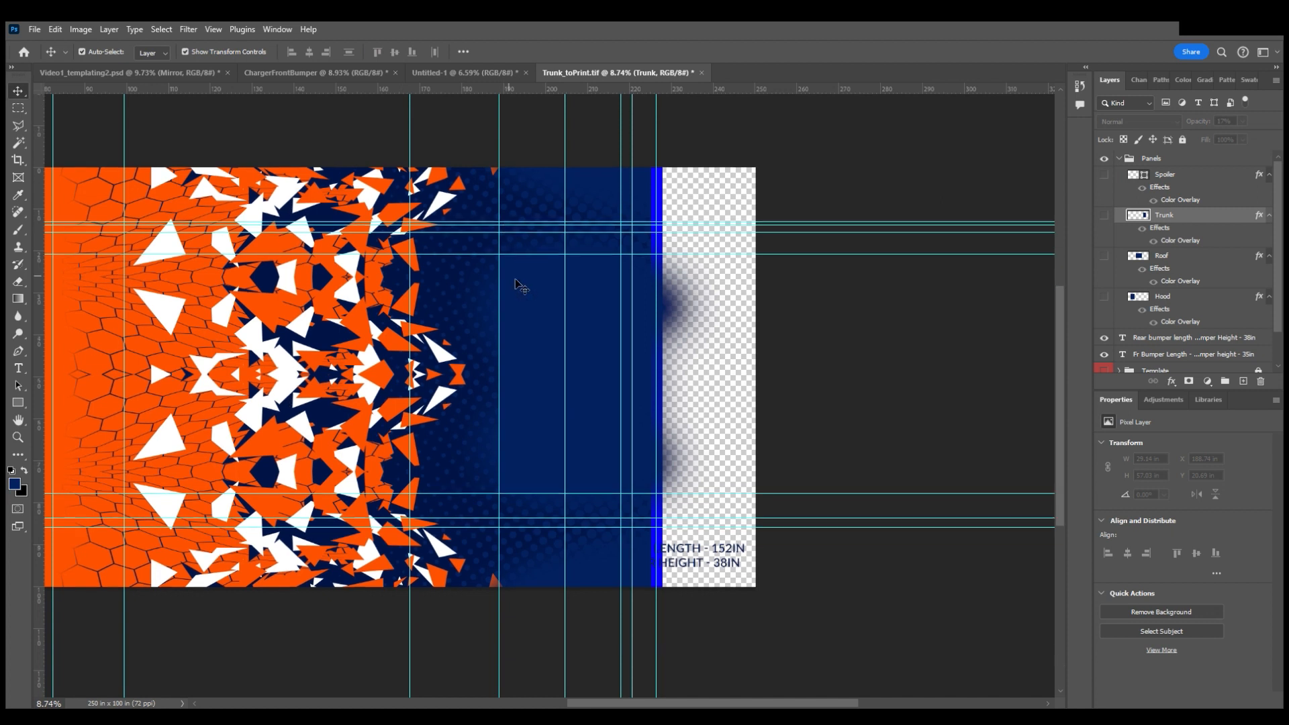
scroll(591, 290, "right", 3)
scroll(592, 286, "up", 1)
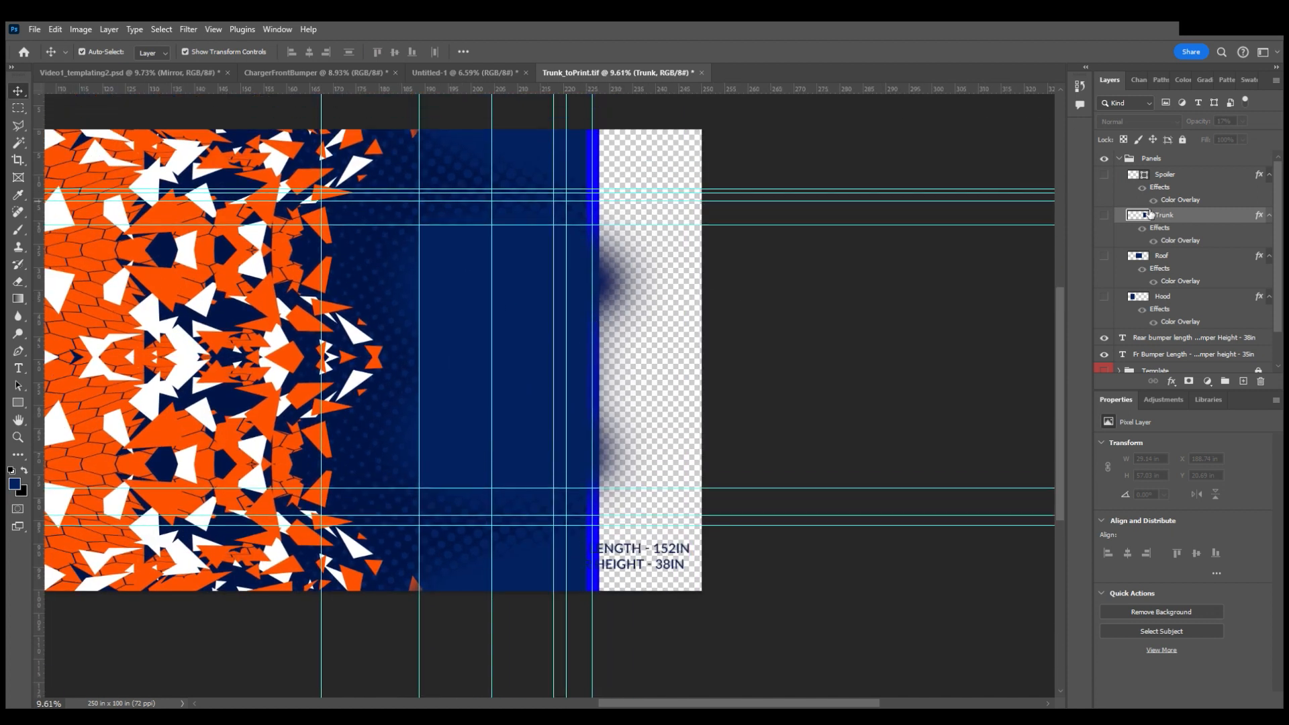
Show the Spoiler layer and examine where its rectangle overlaps the bright blue strip at the artwork's edge
left_click(1104, 175)
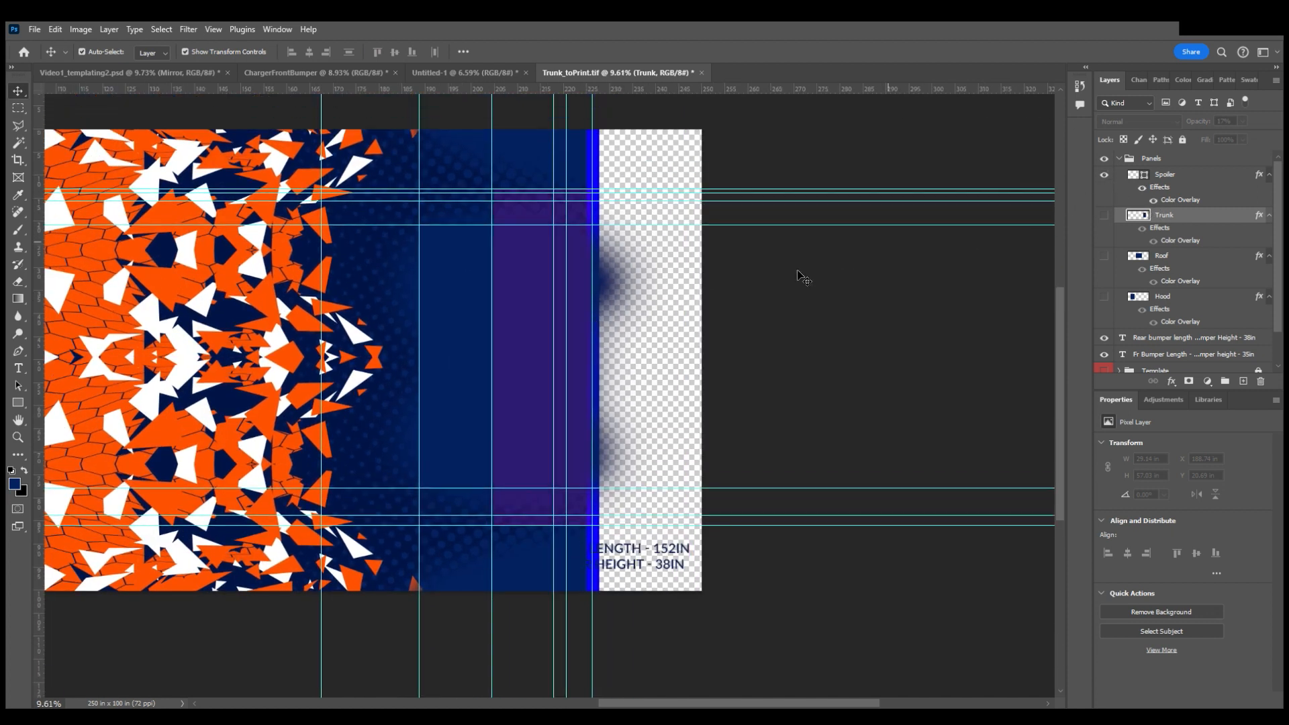
scroll(619, 316, "up", 1)
scroll(583, 436, "up", 2)
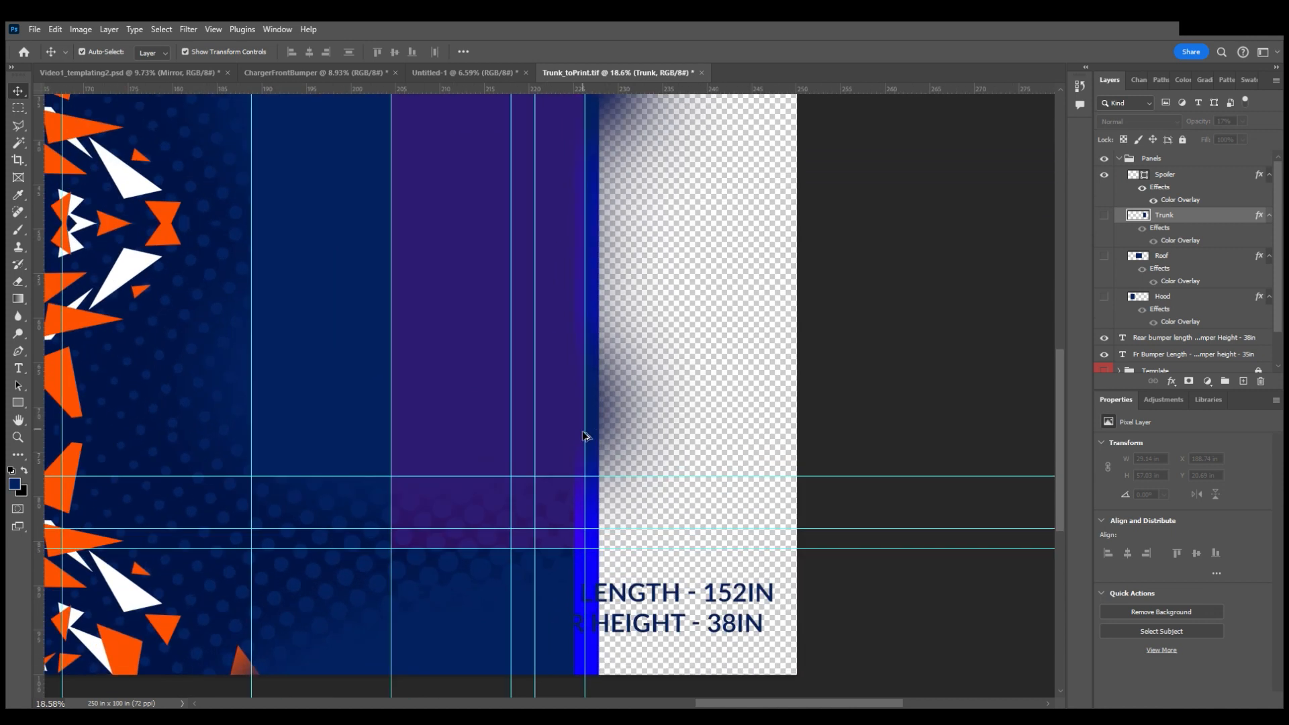
scroll(595, 428, "down", 3)
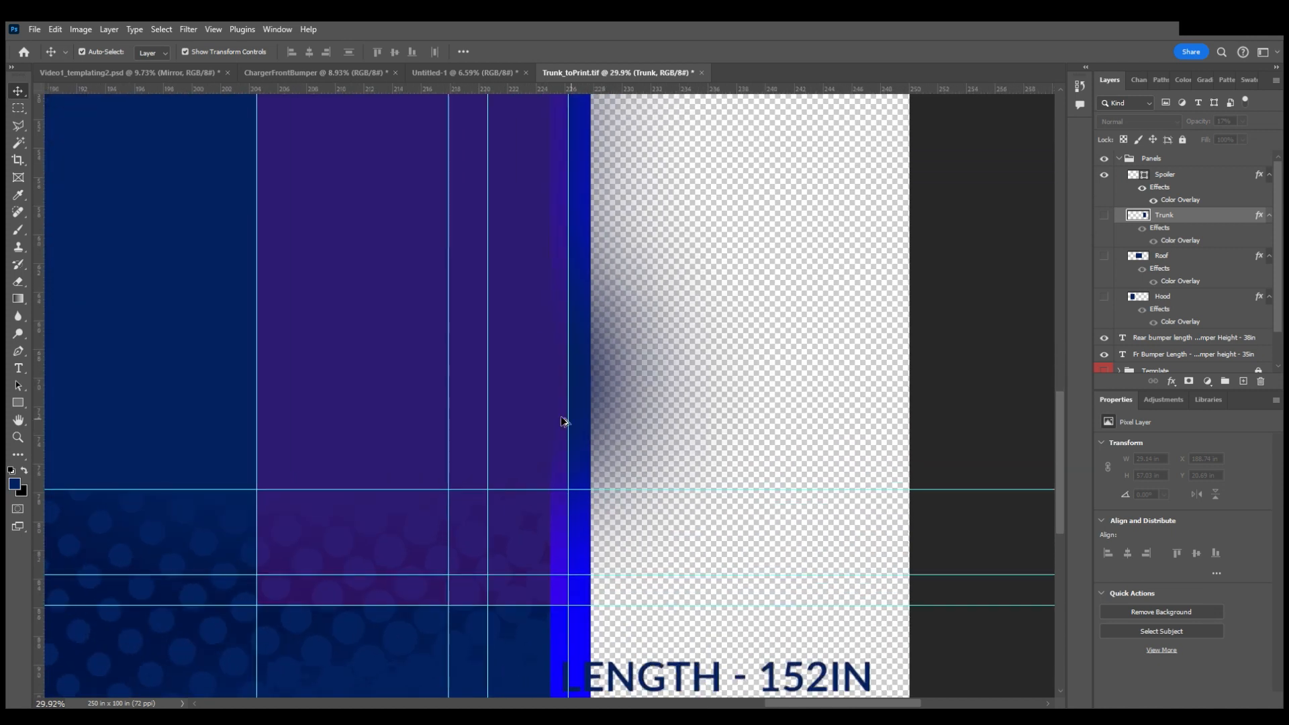
scroll(541, 433, "down", 3)
scroll(535, 397, "up", 2)
scroll(521, 374, "up", 2)
scroll(524, 375, "down", 1)
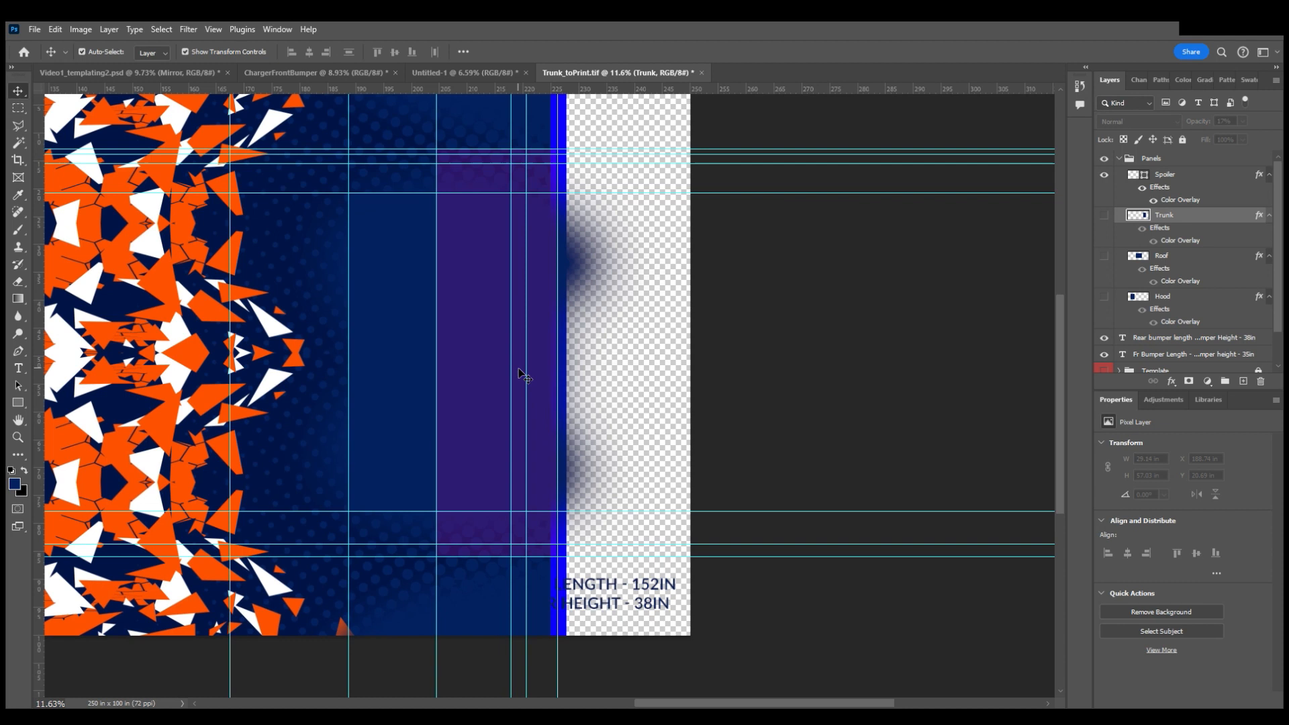
Rasterize the Spoiler layer and select its rectangle with the Magic Wand
left_click(1207, 176)
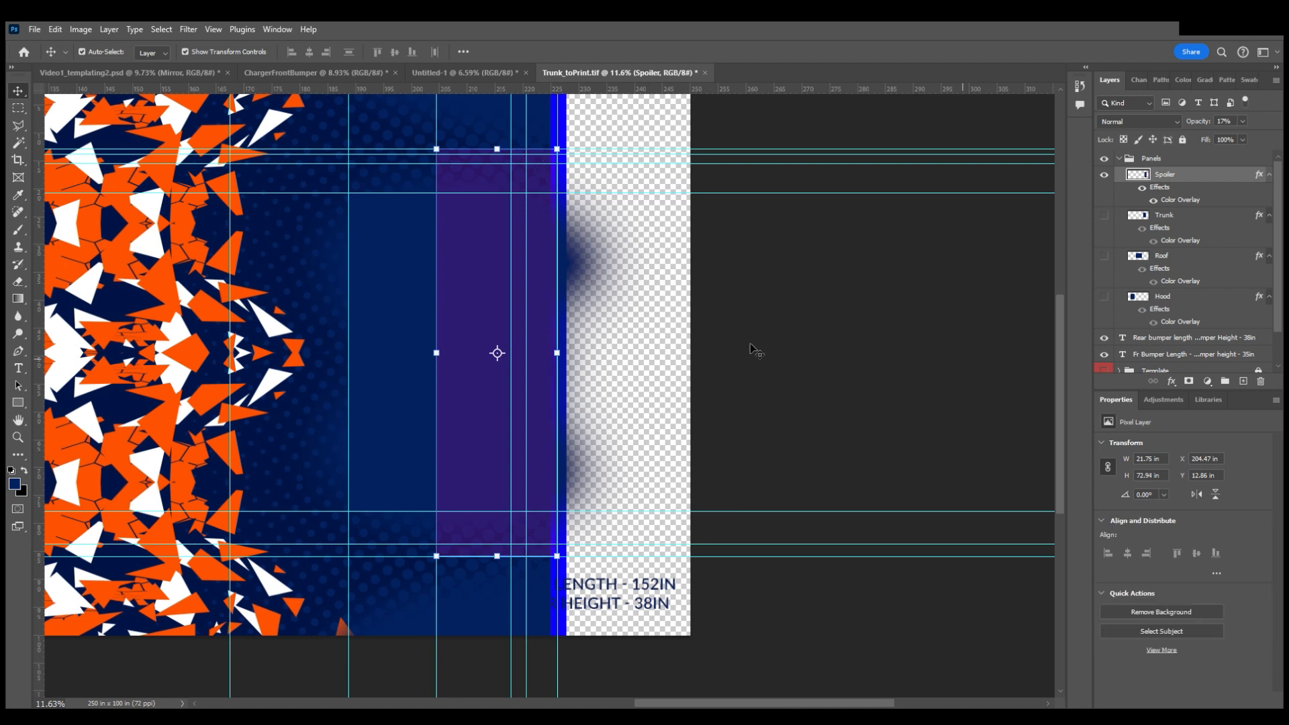
left_click(18, 142)
left_click(497, 298)
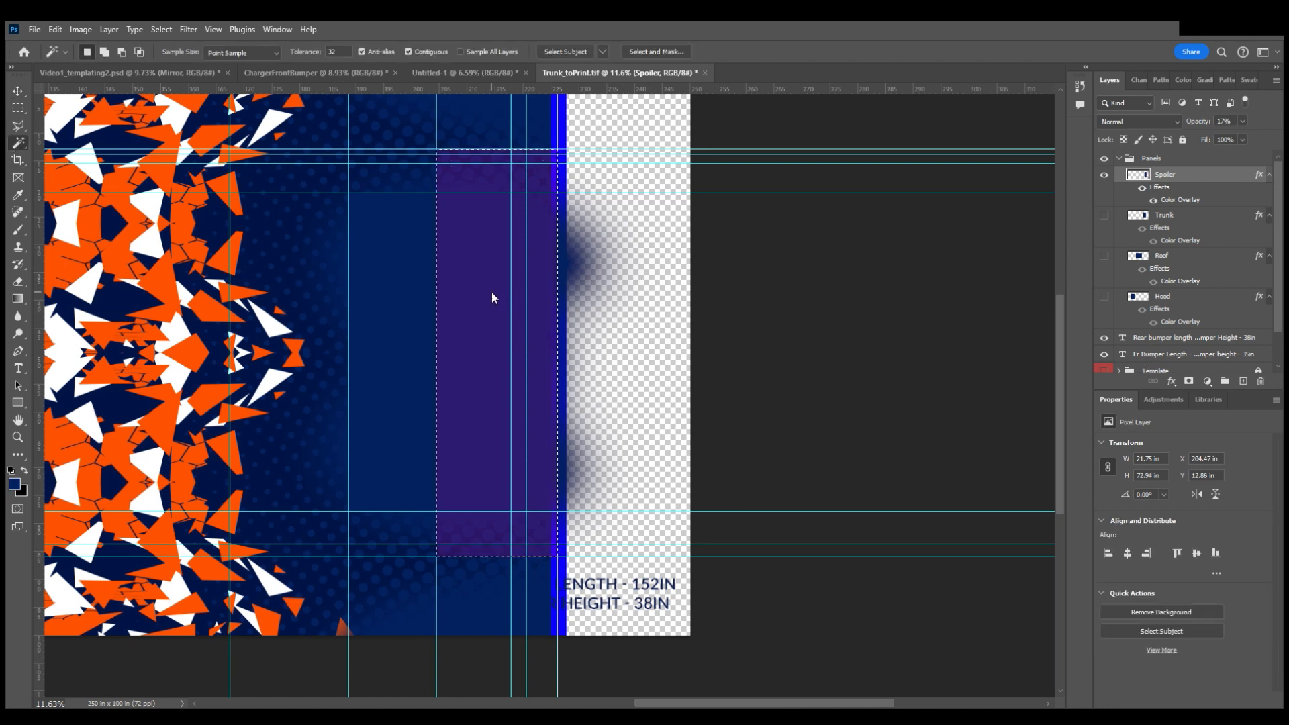
scroll(570, 166, "up", 1)
scroll(570, 166, "up", 1)
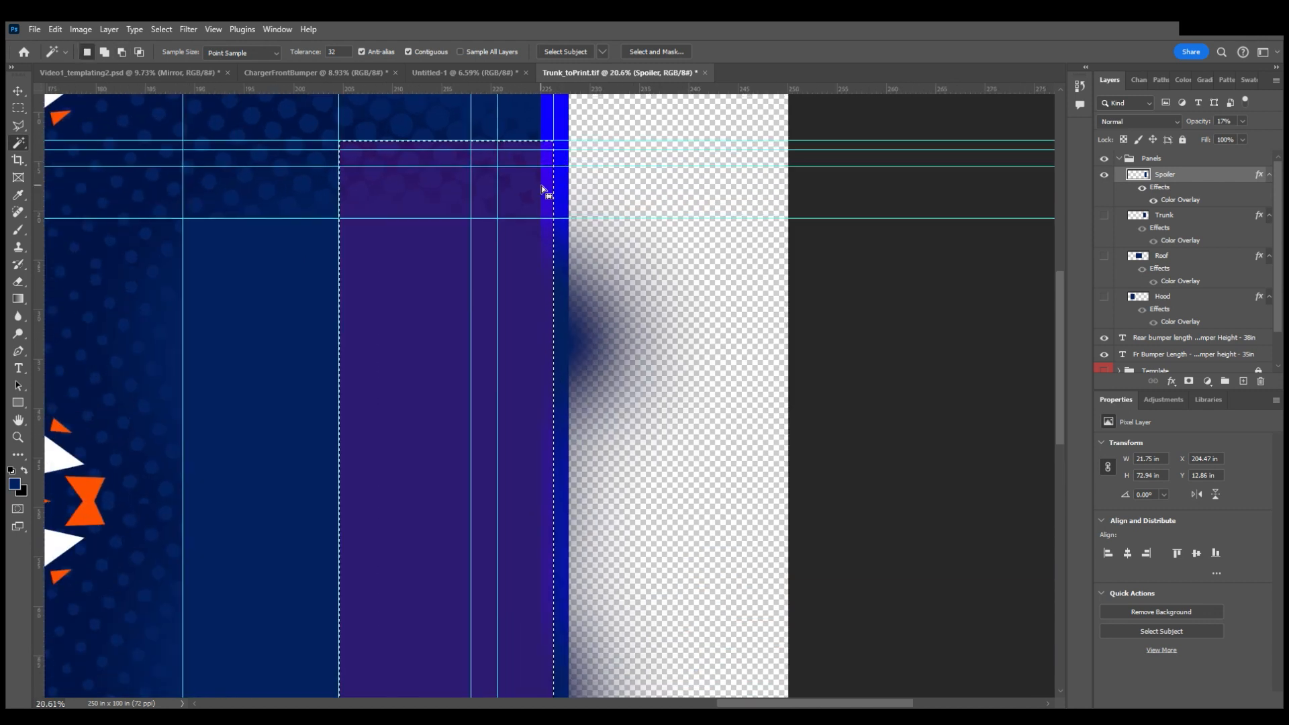
scroll(551, 199, "down", 1)
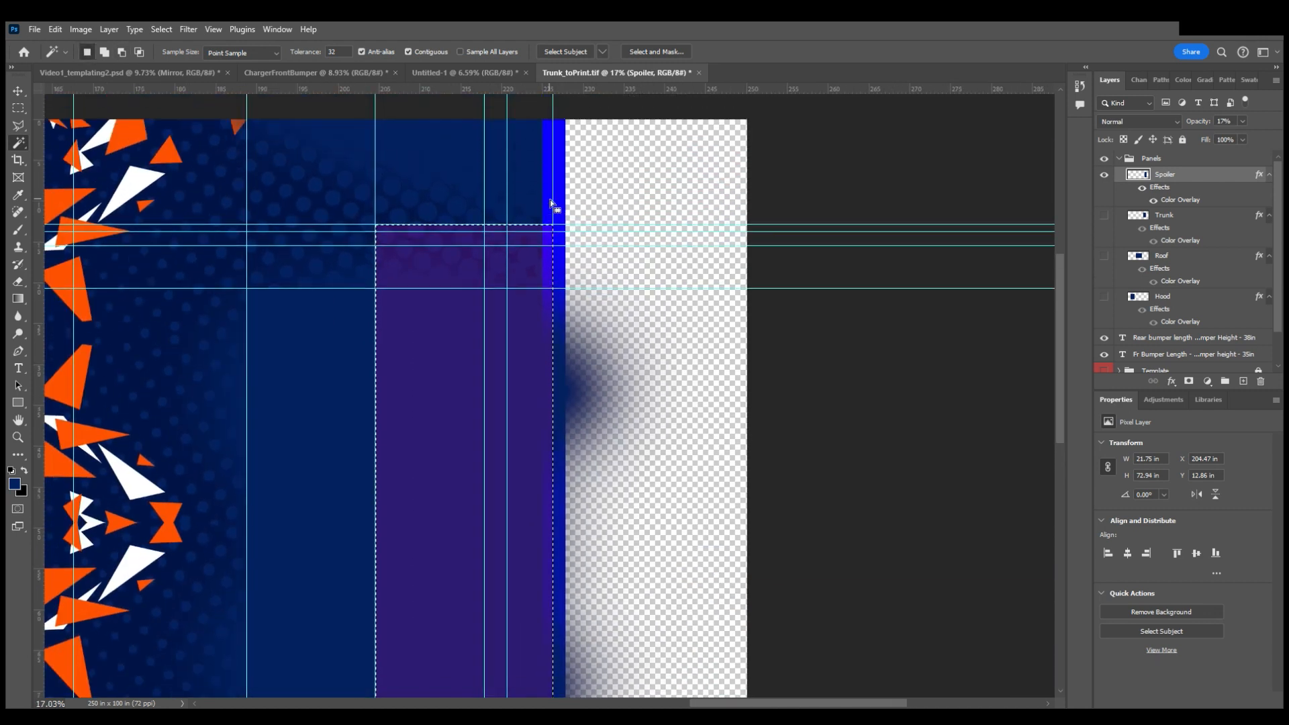
Hide the Spoiler panel layer and make the Design copy 2 layer active, keeping the spoiler selection
scroll(553, 253, "up", 2)
scroll(550, 258, "down", 1)
scroll(547, 259, "down", 2)
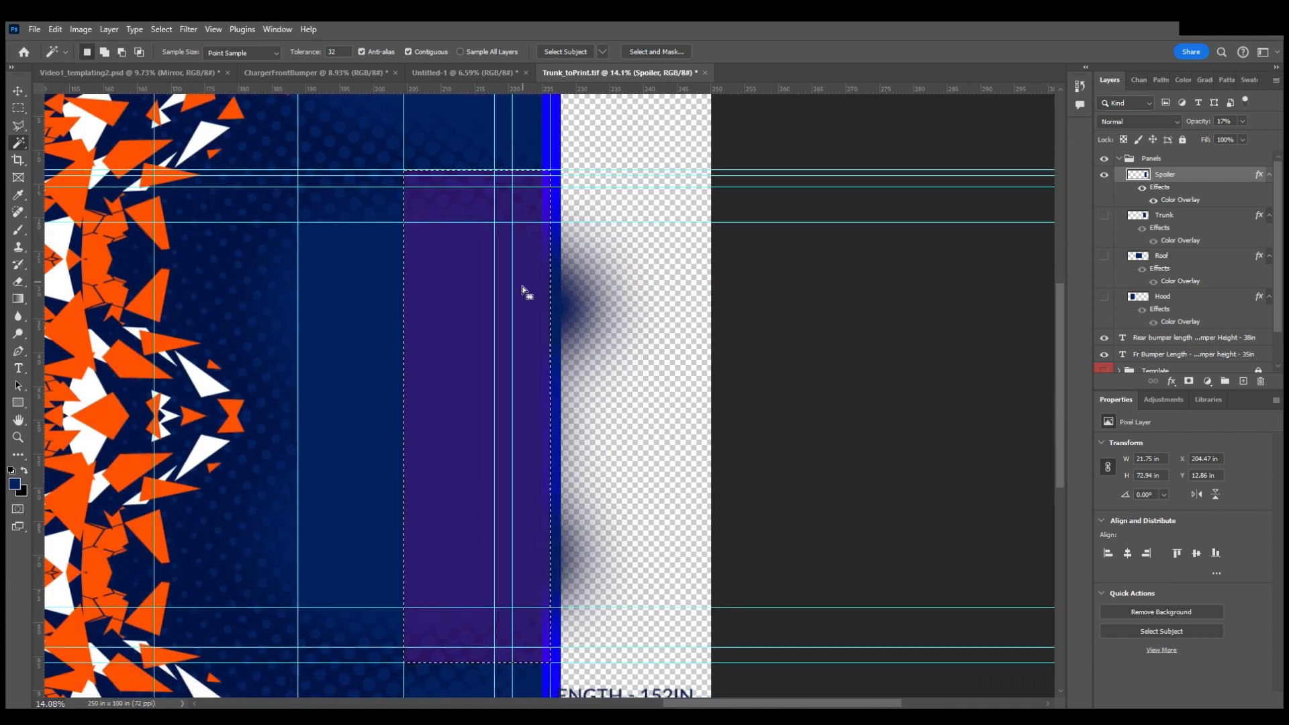
scroll(526, 296, "down", 1)
left_click(1104, 174)
scroll(1172, 268, "down", 1)
left_click(1195, 348)
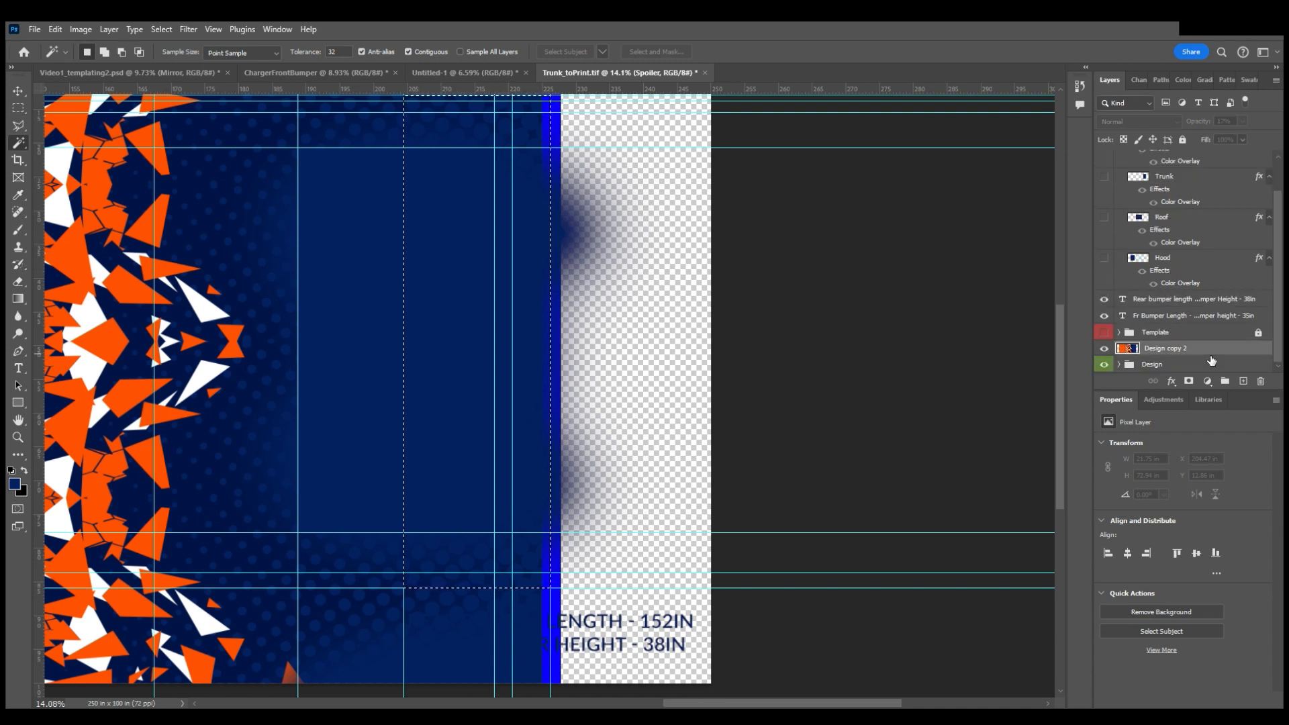
Paint dark blue over the bright blue strip inside the spoiler selection with the Brush tool
left_click(18, 229)
mouse_move(556, 425)
left_mouse_down()
mouse_move(590, 424)
mouse_move(594, 231)
mouse_move(490, 215)
left_mouse_up()
scroll(537, 276, "up", 1)
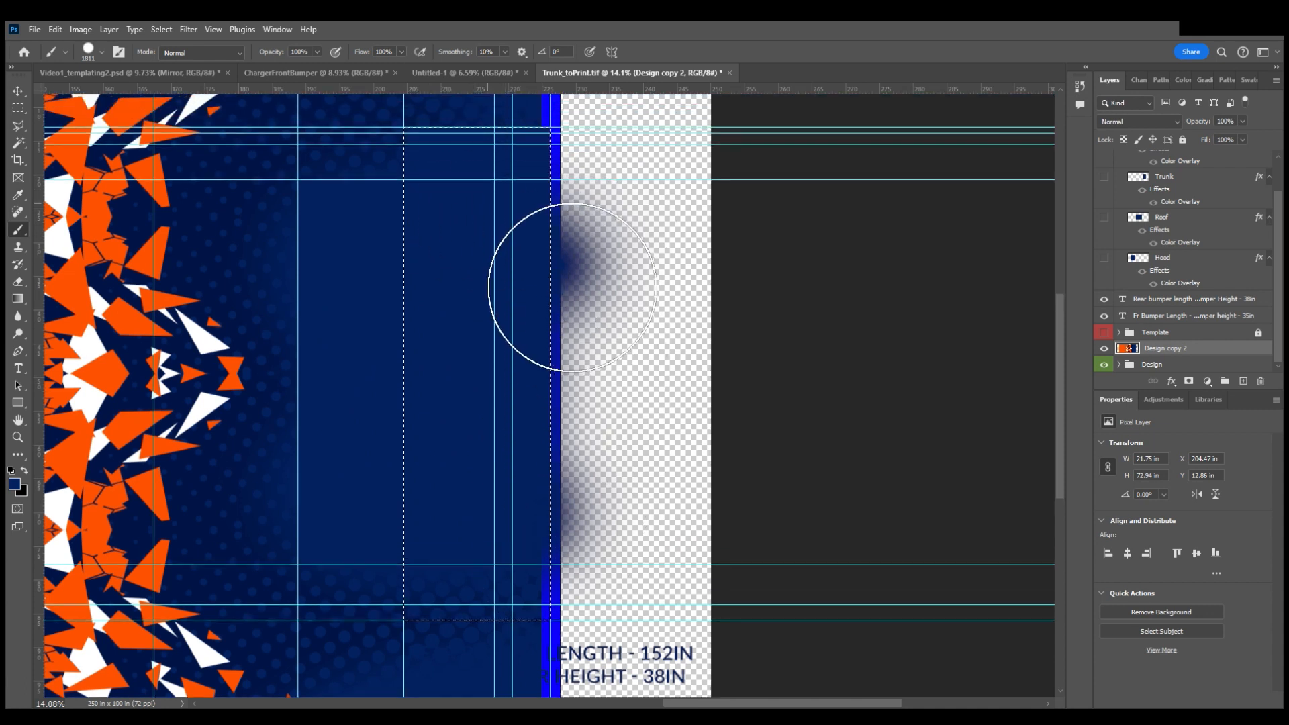
scroll(579, 324, "down", 3)
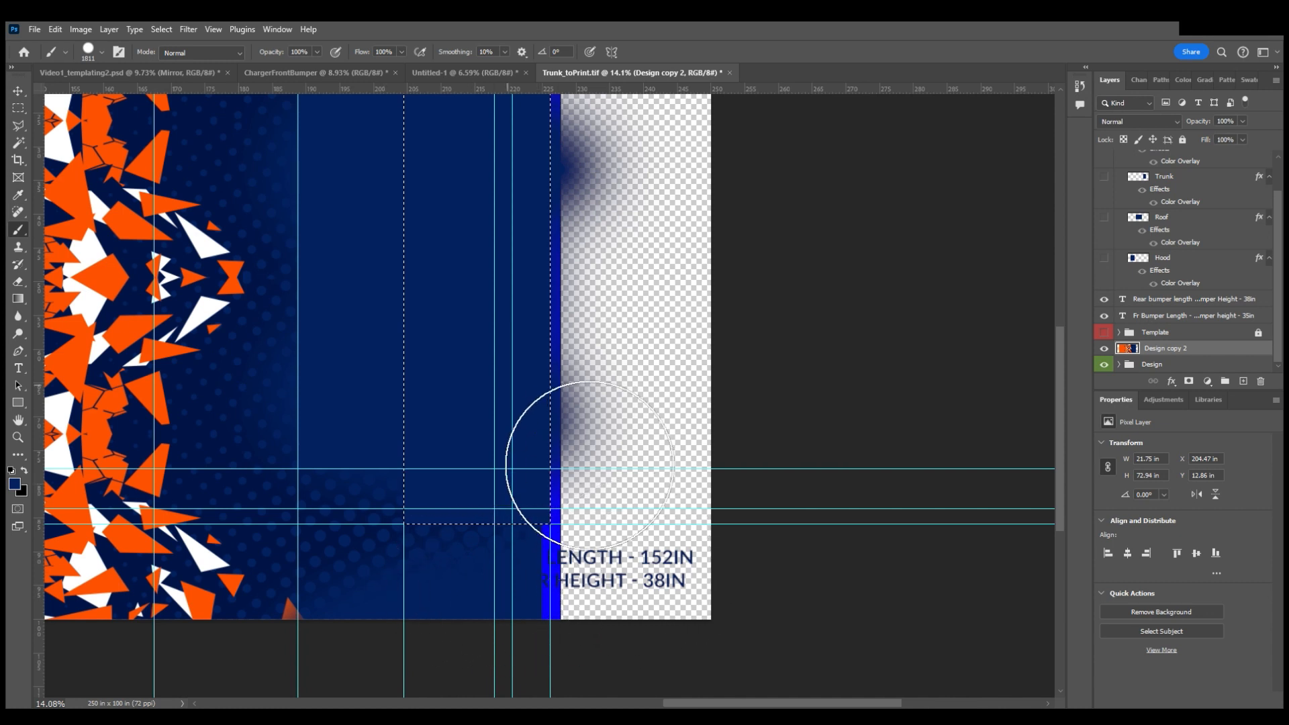
scroll(585, 464, "up", 3)
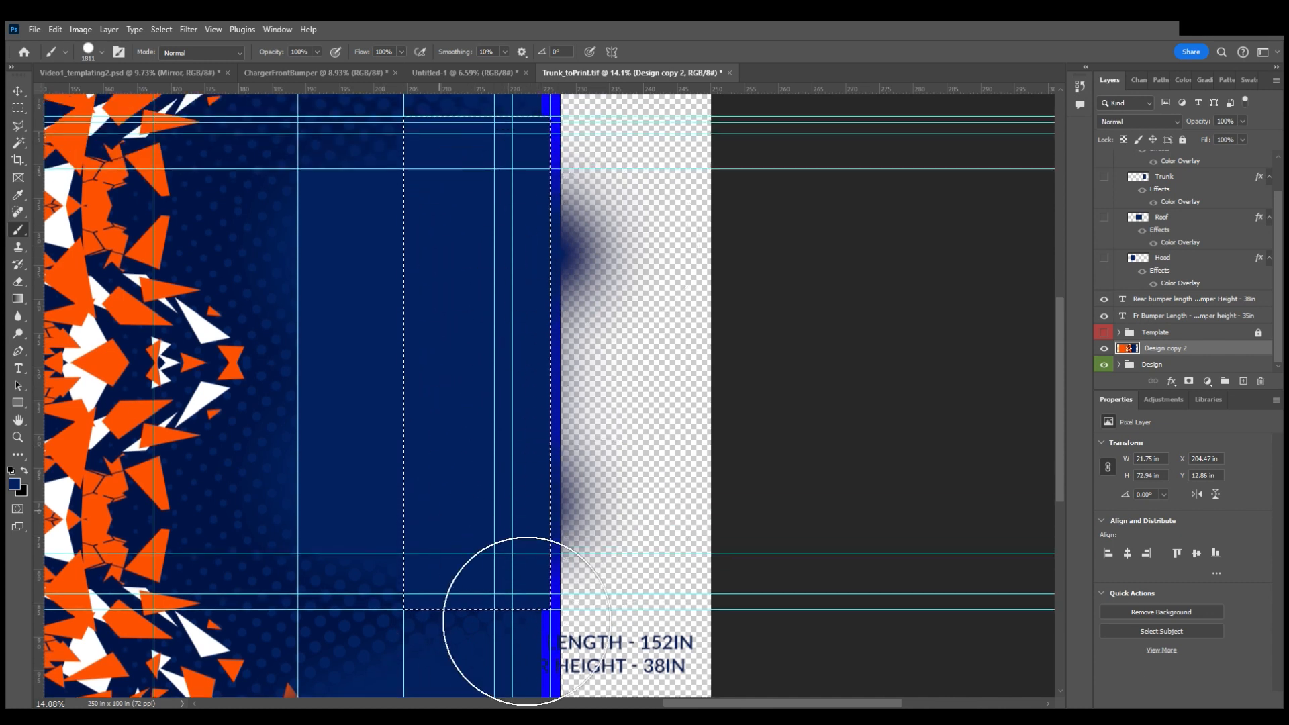
Deselect the spoiler area
left_click(19, 107)
key("ctrl+d")
left_click(19, 91)
scroll(309, 225, "down", 1)
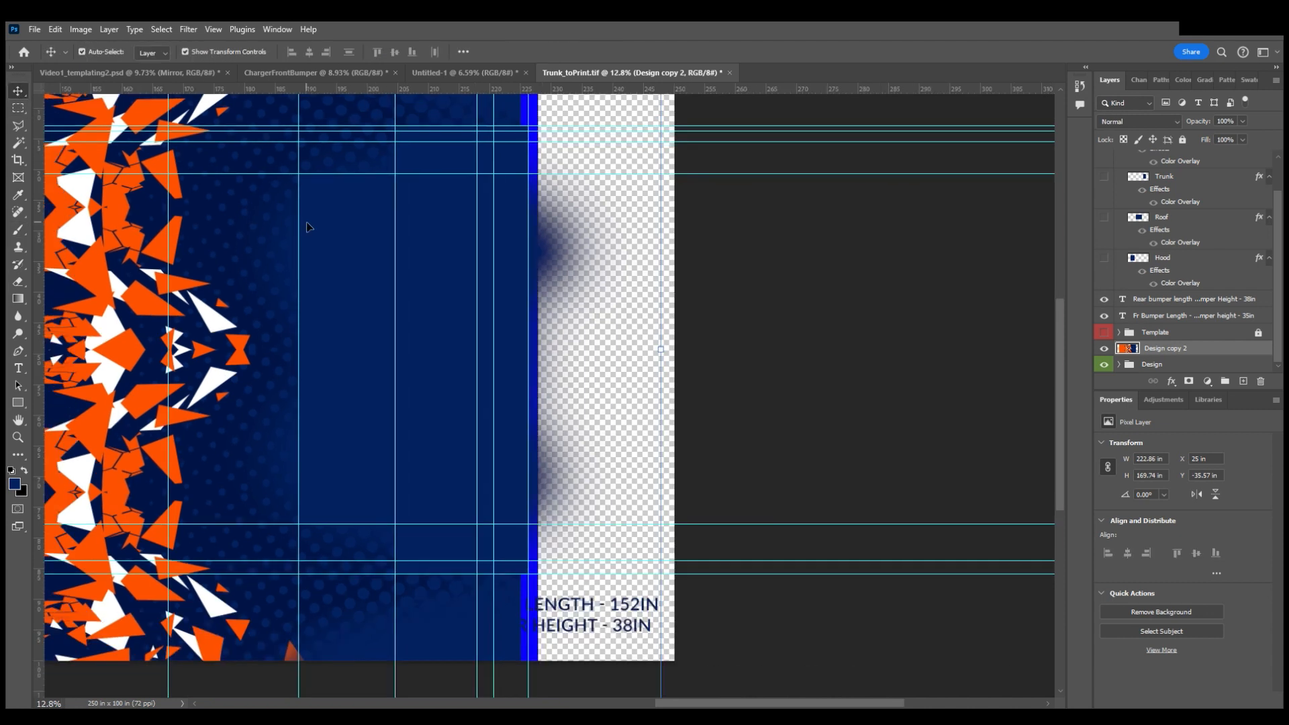
scroll(564, 268, "left", 1)
scroll(1196, 254, "up", 1)
scroll(1194, 251, "up", 1)
Show the Spoiler layer and reselect its rectangle with the Magic Wand
left_click(1153, 180)
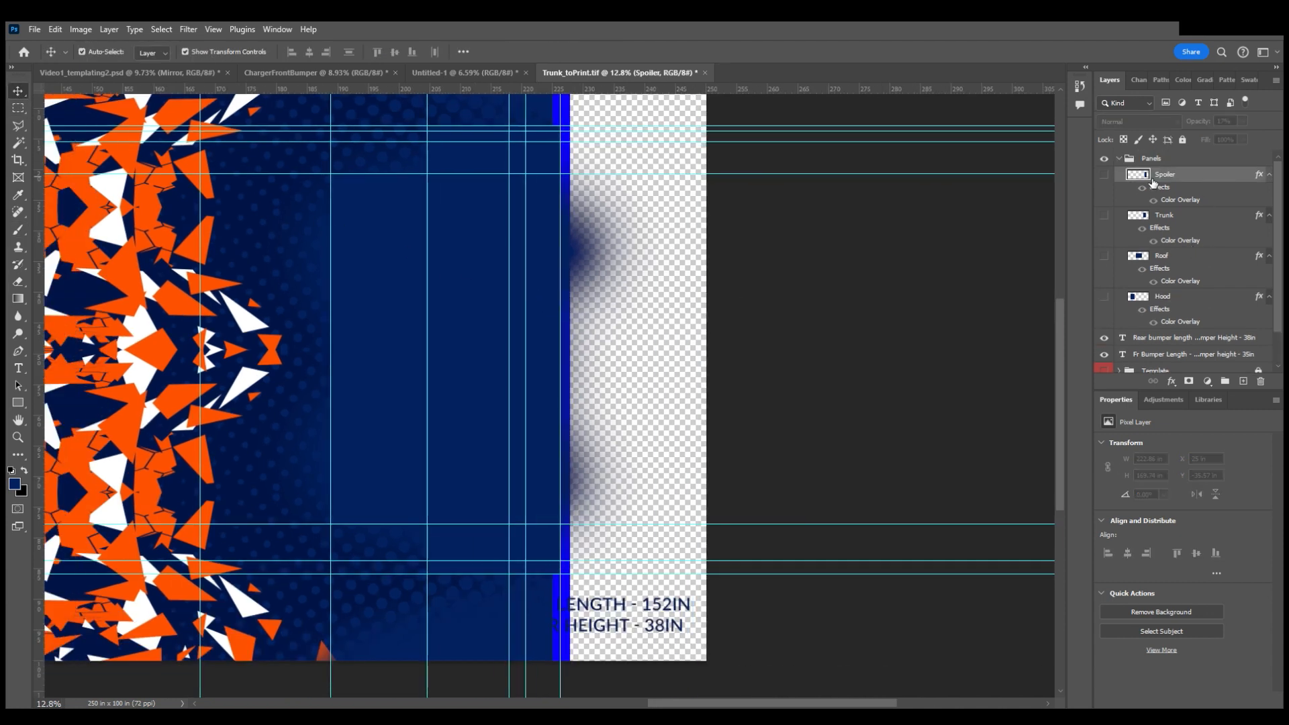
left_click(18, 142)
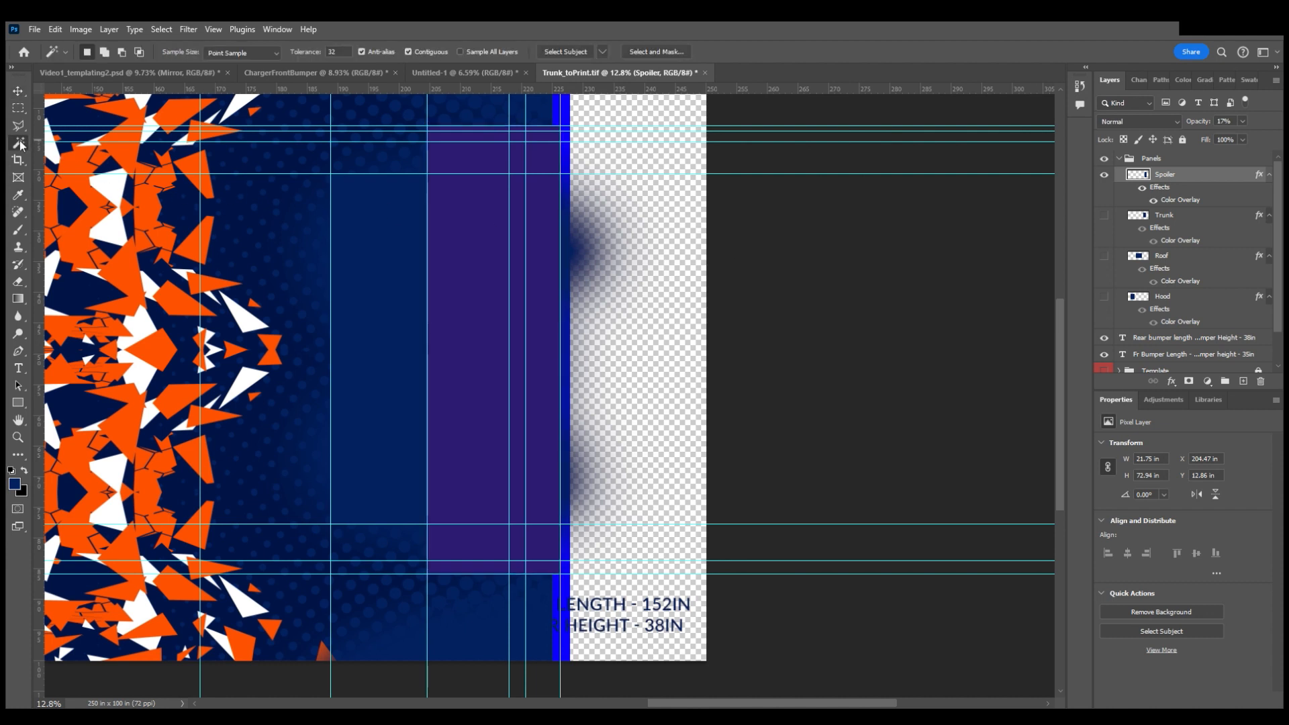
left_click(461, 259)
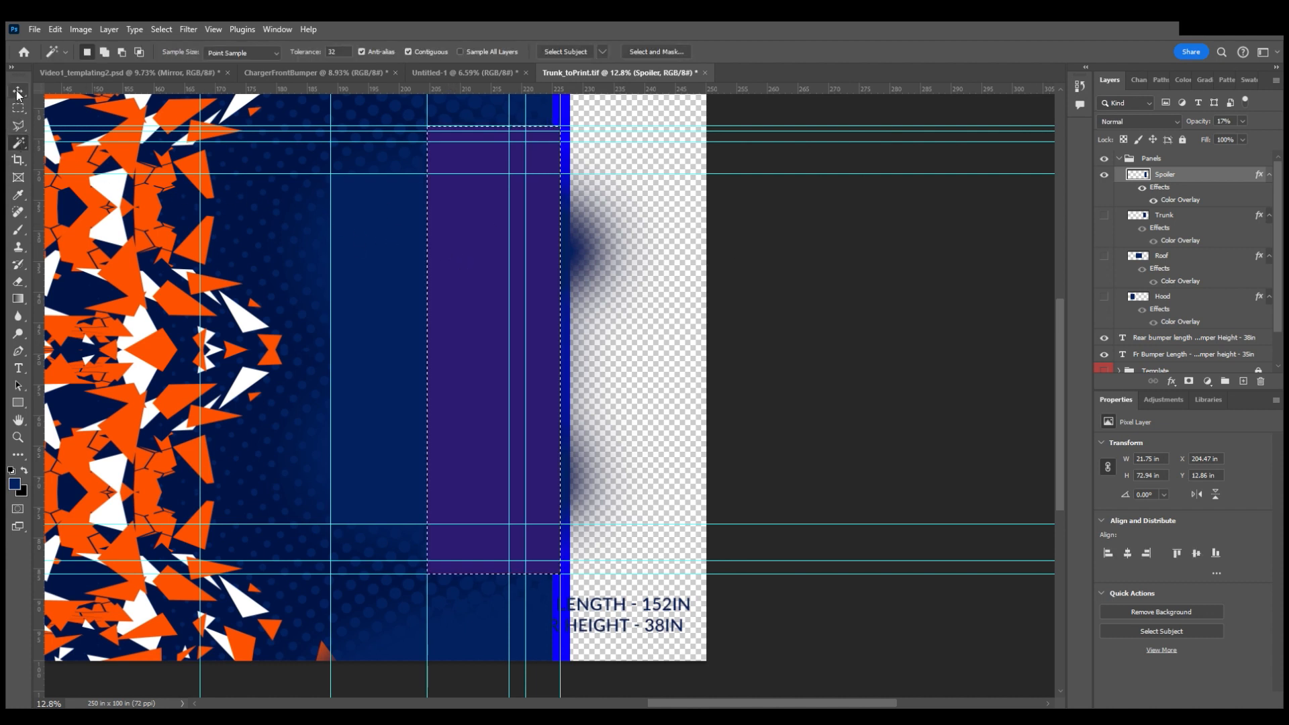
Hide the Spoiler layer and the Template group, and crop the document to the spoiler selection
left_click(18, 92)
left_click(1104, 175)
scroll(1180, 259, "down", 1)
left_click(1105, 338)
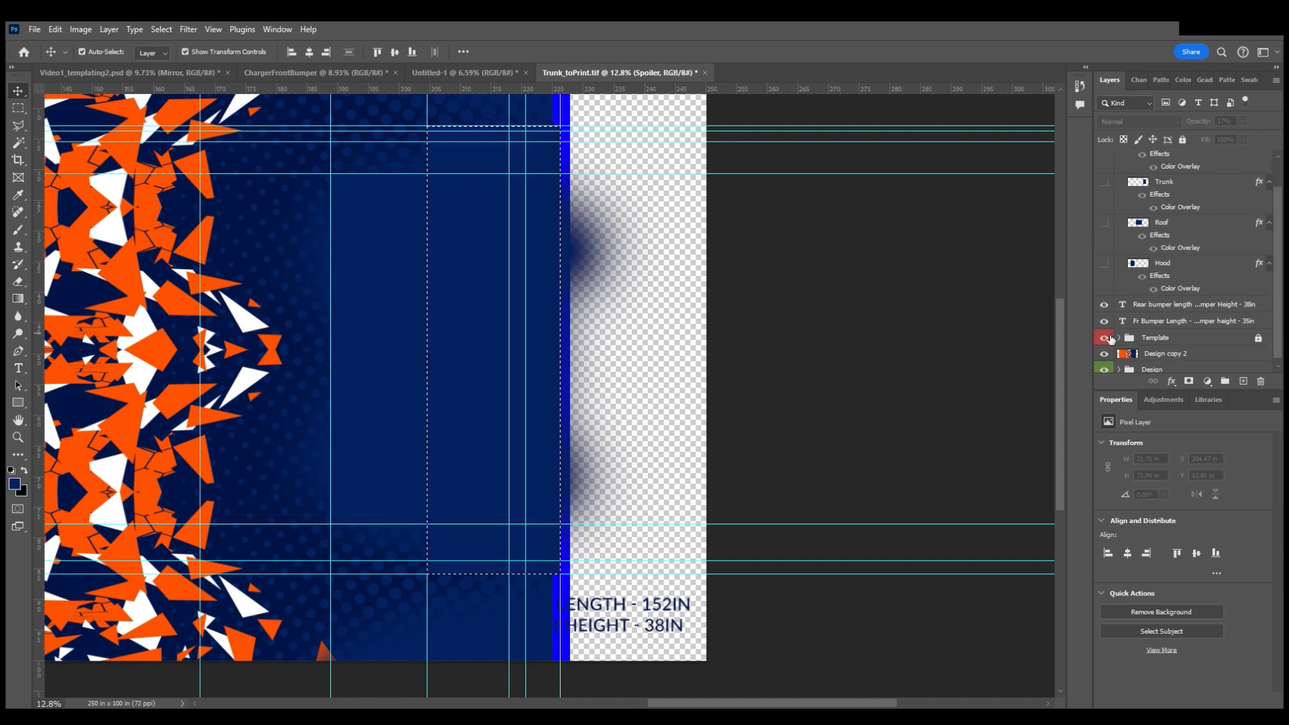
left_click(1107, 338)
scroll(1115, 339, "down", 1)
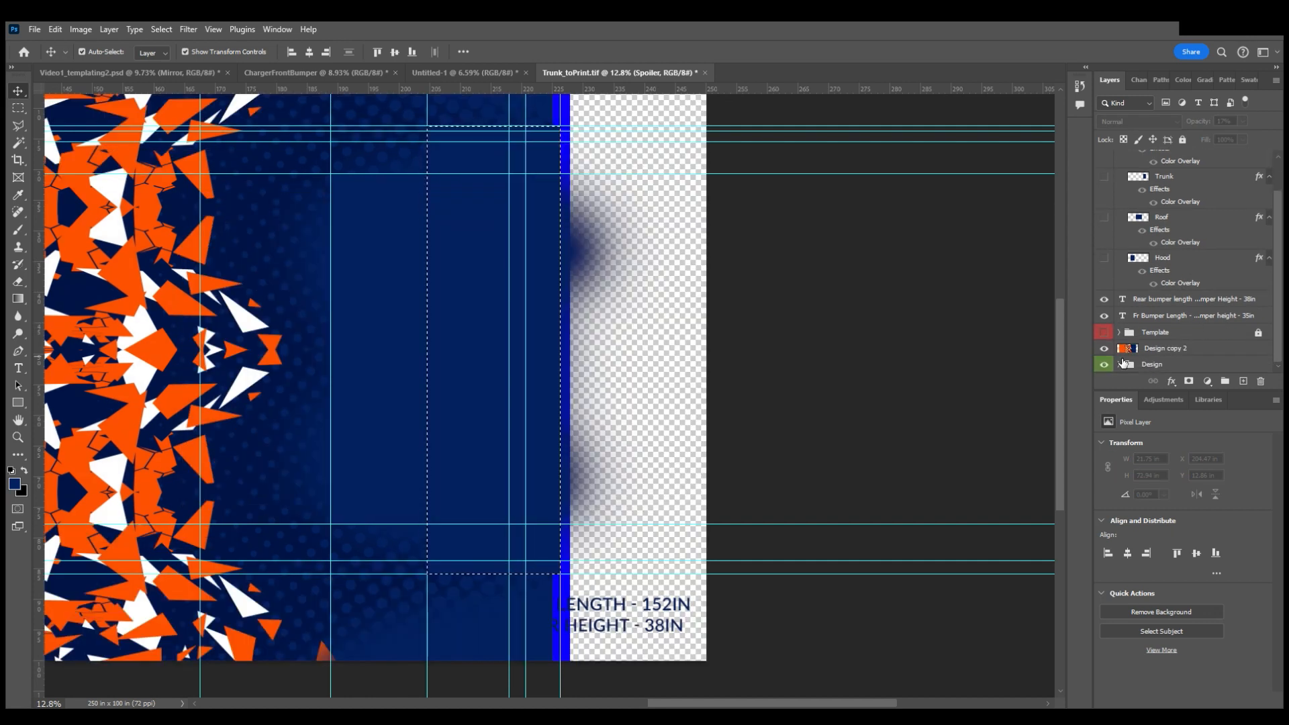
left_click(114, 170)
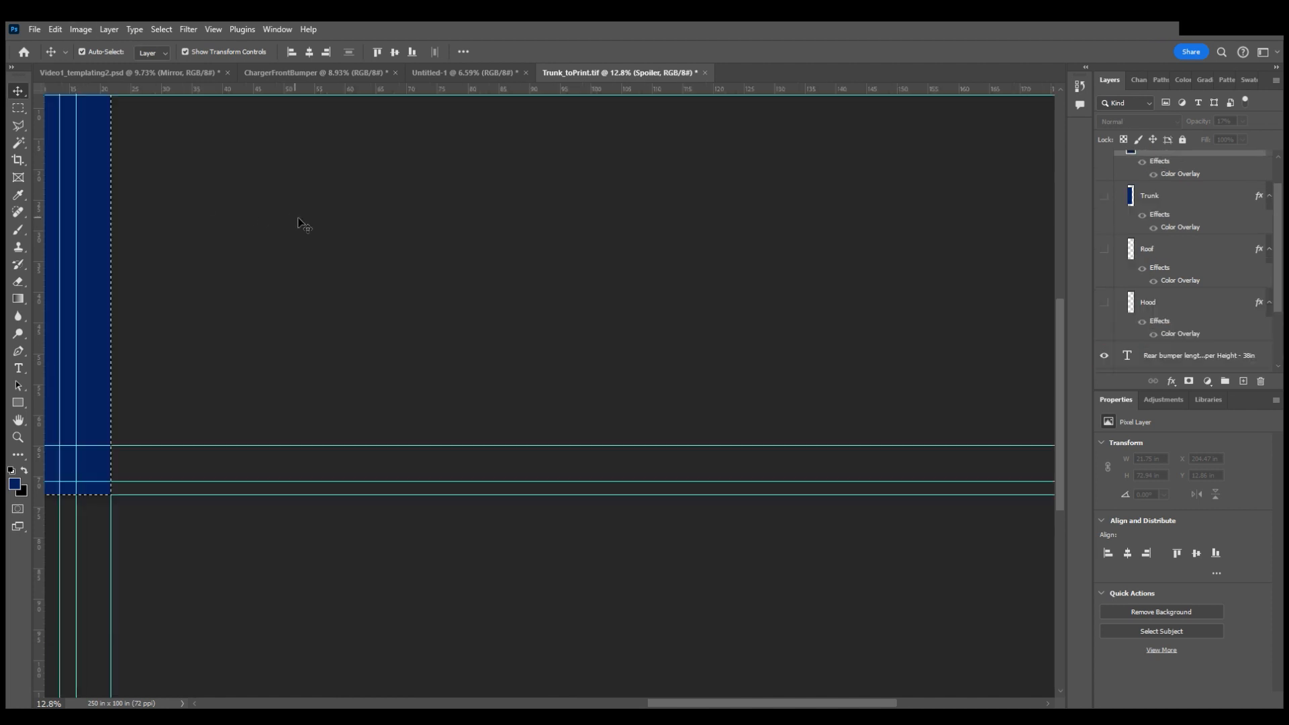
scroll(300, 219, "left", 5)
scroll(300, 218, "up", 2)
scroll(300, 222, "left", 3)
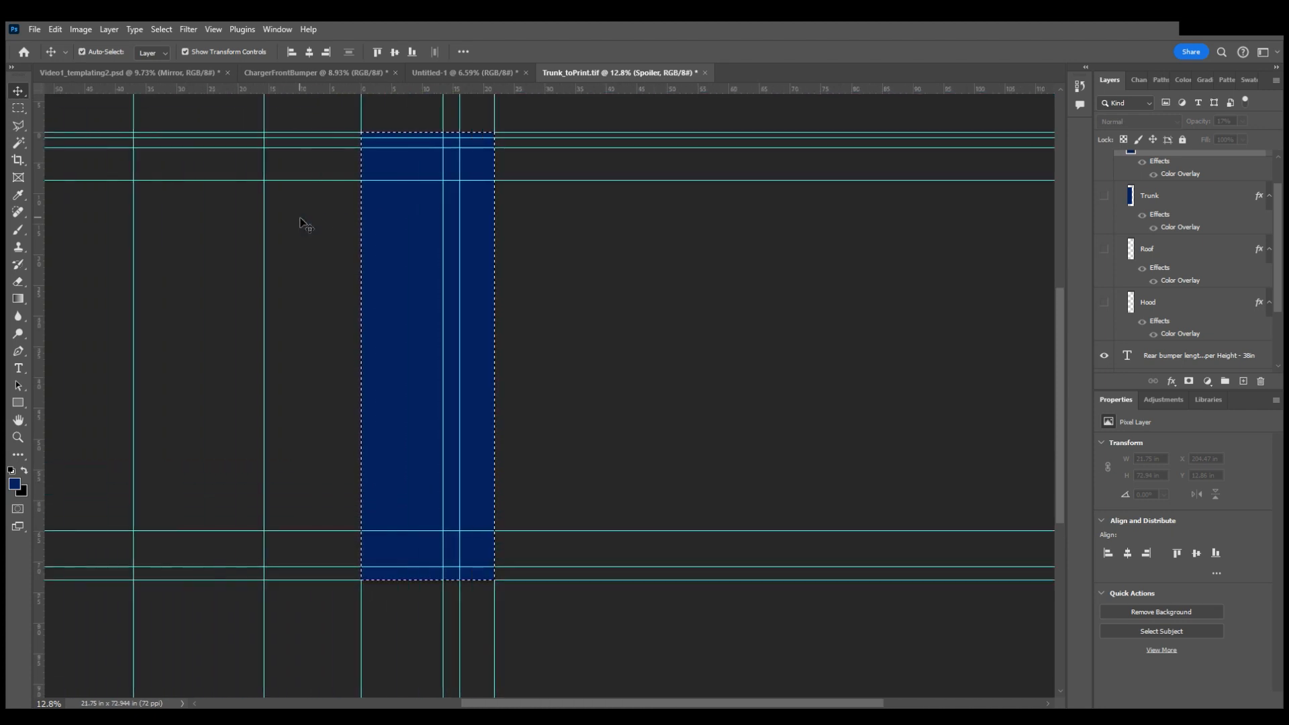
Clear the selection around the cropped spoiler artwork
left_click(18, 108)
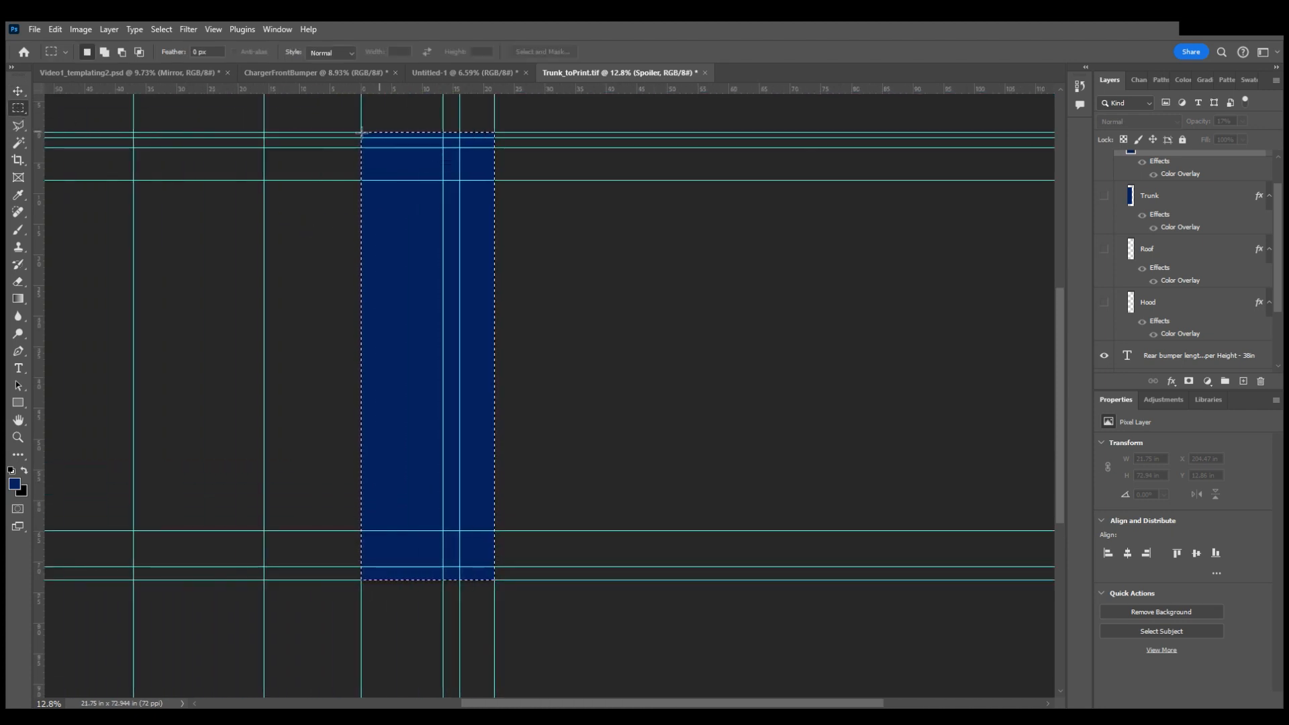
left_click_drag(361, 132, 554, 591)
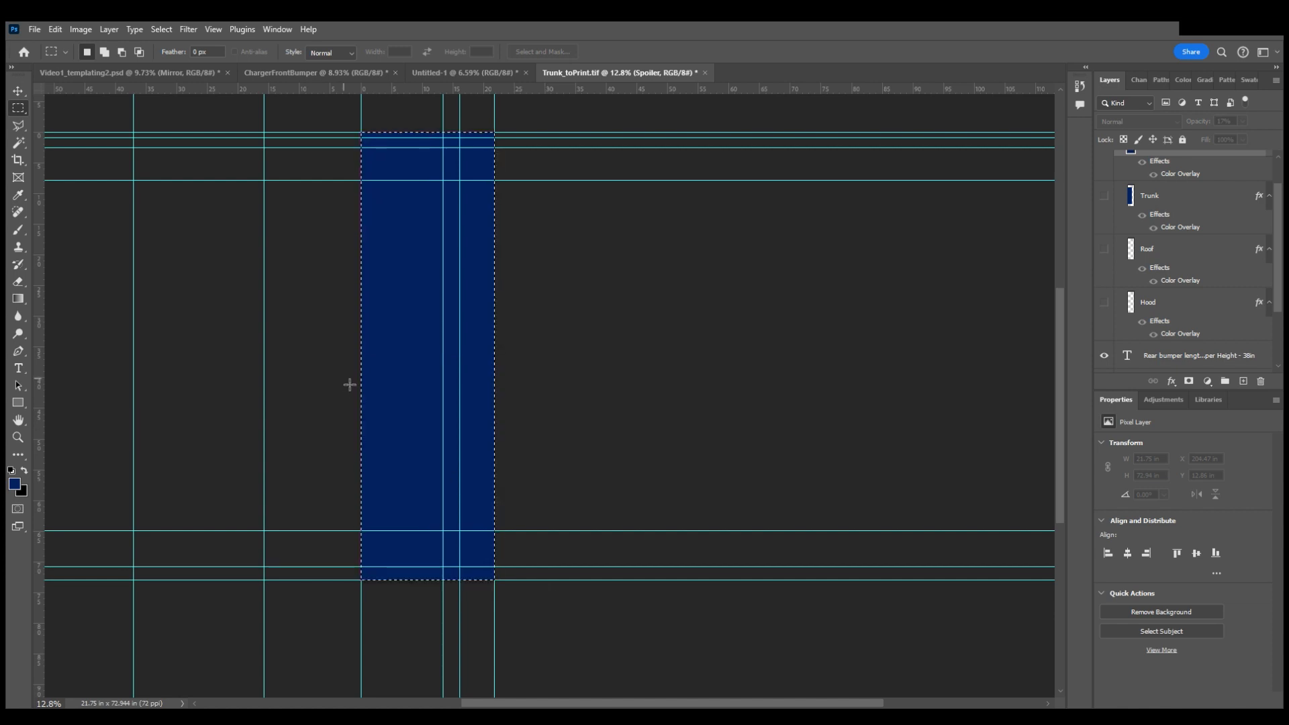
key("ctrl+d")
left_click(17, 94)
scroll(254, 225, "left", 2)
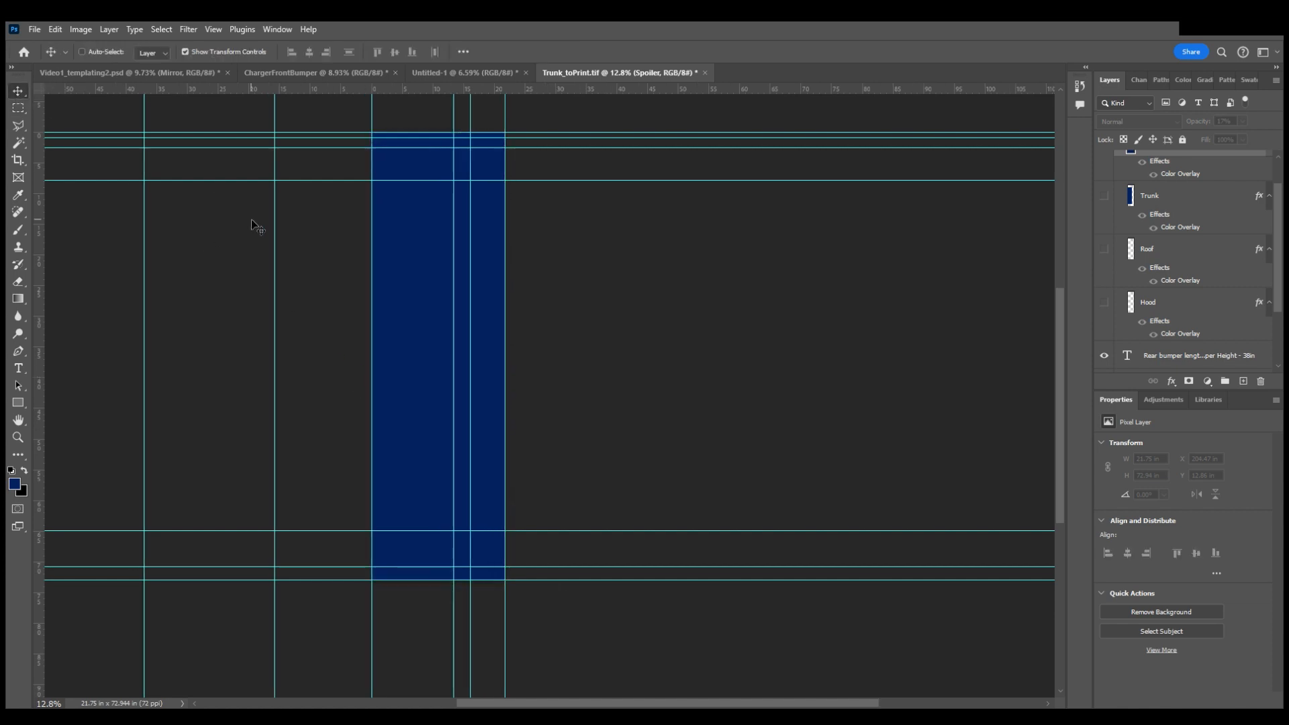
scroll(777, 320, "right", 2)
scroll(1173, 244, "up", 1)
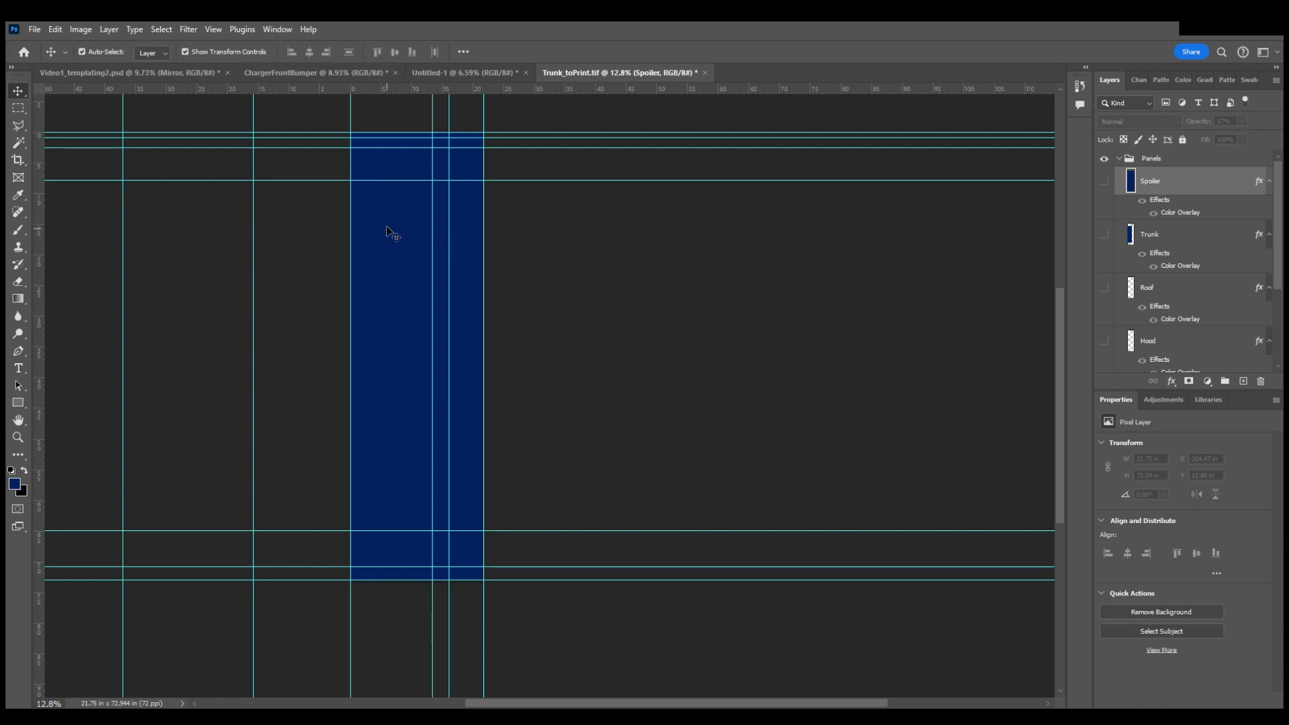
Look through the ChargerFrontBumper and Video1_templating2.psd documents and return to the cropped spoiler
left_click(315, 78)
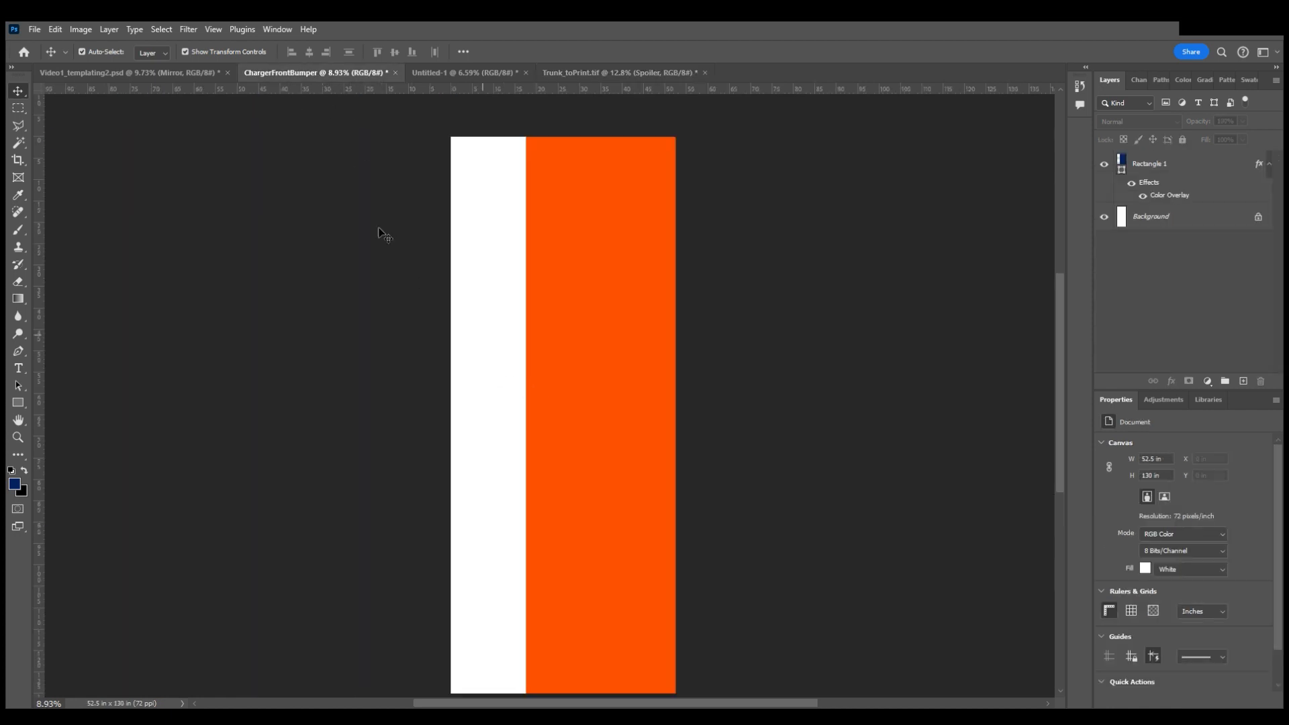
left_click(199, 76)
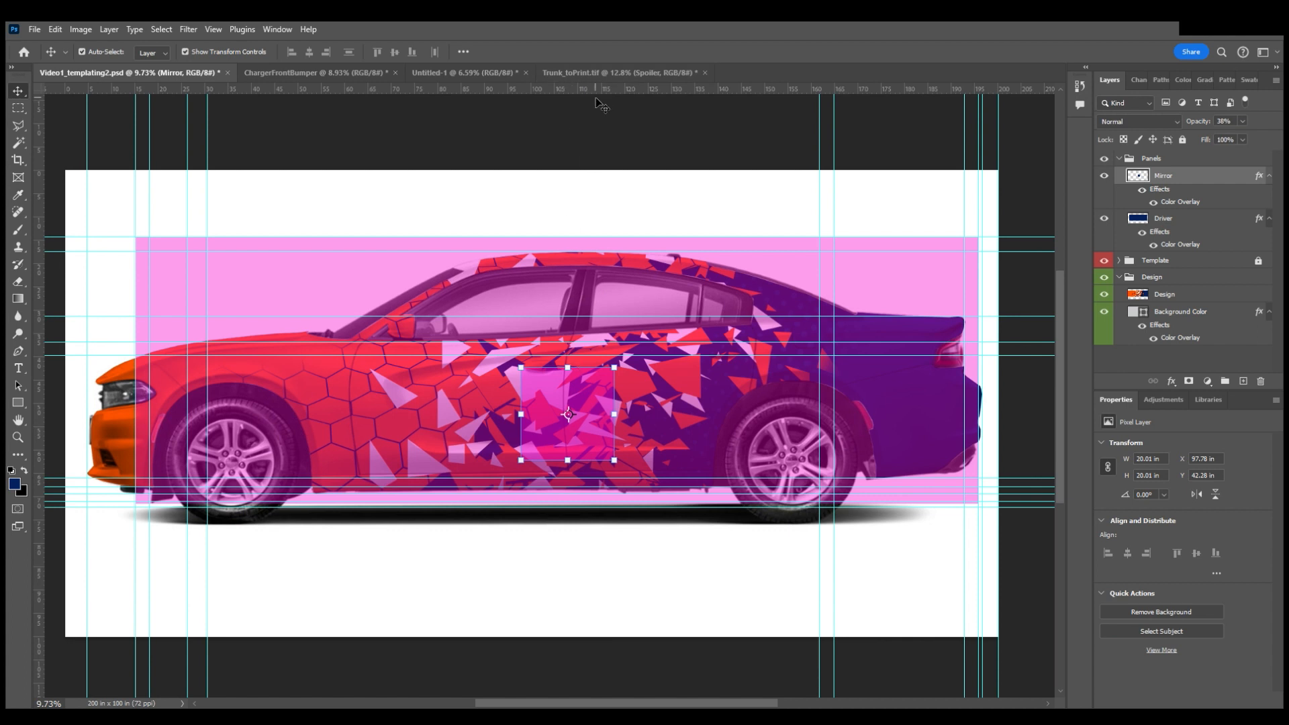
left_click(603, 74)
scroll(529, 340, "left", 2)
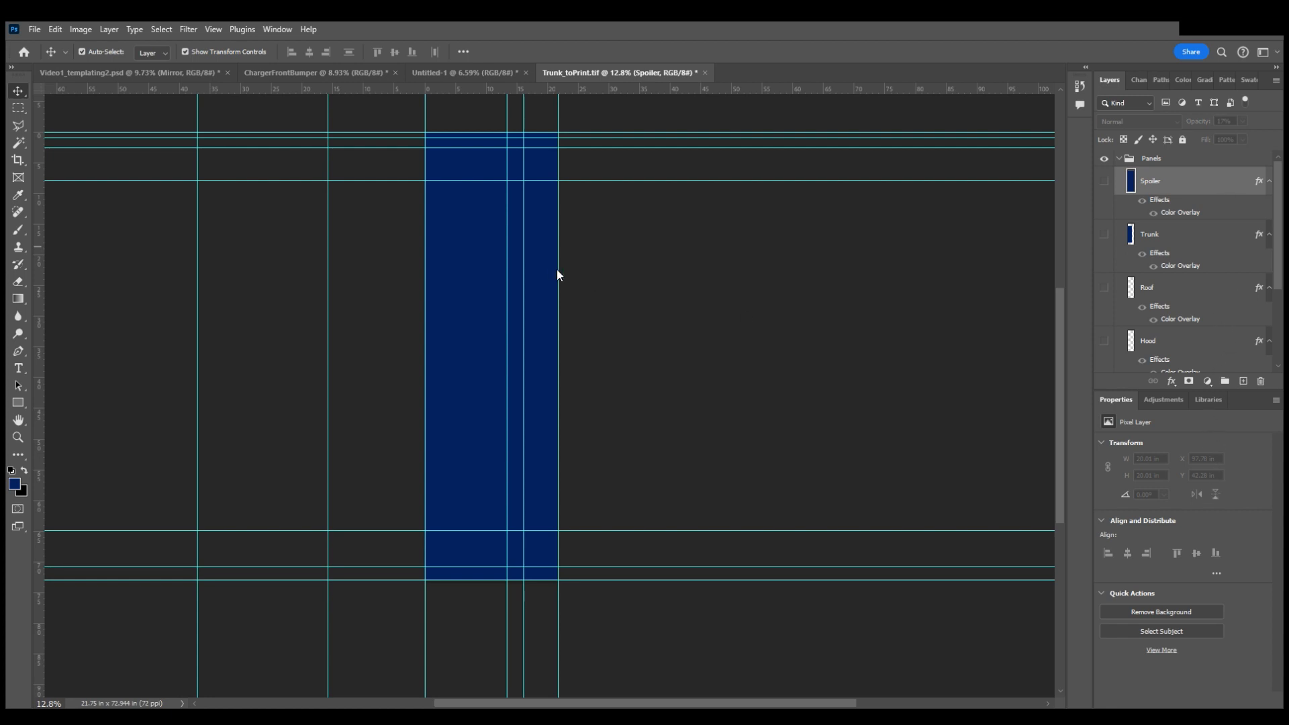
Flatten the cropped spoiler image and save it as Spoiler_toPrint.tif
key("ctrl+shift+e")
scroll(378, 265, "left", 1)
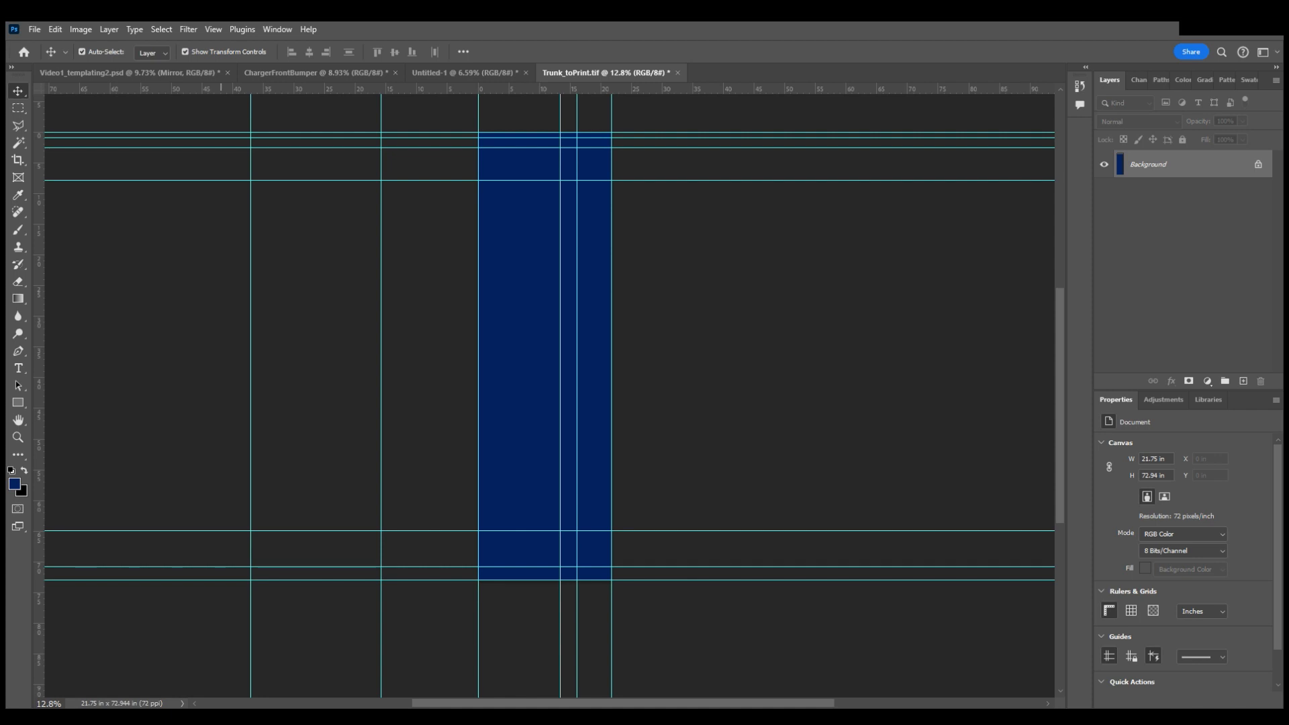
key("ctrl+s")
Extend the spoiler canvas to a width of 48 in on its left side and select the added black area with the Rectangular Marquee
left_click(124, 143)
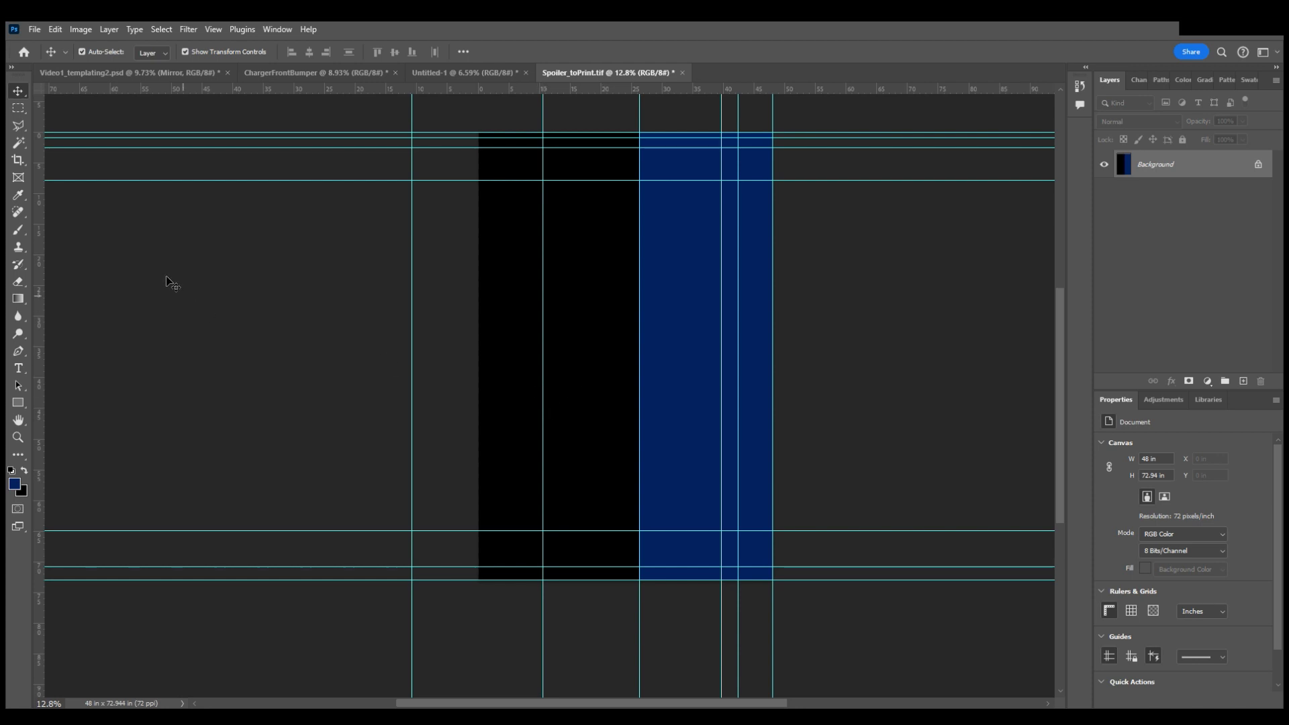
left_click(19, 111)
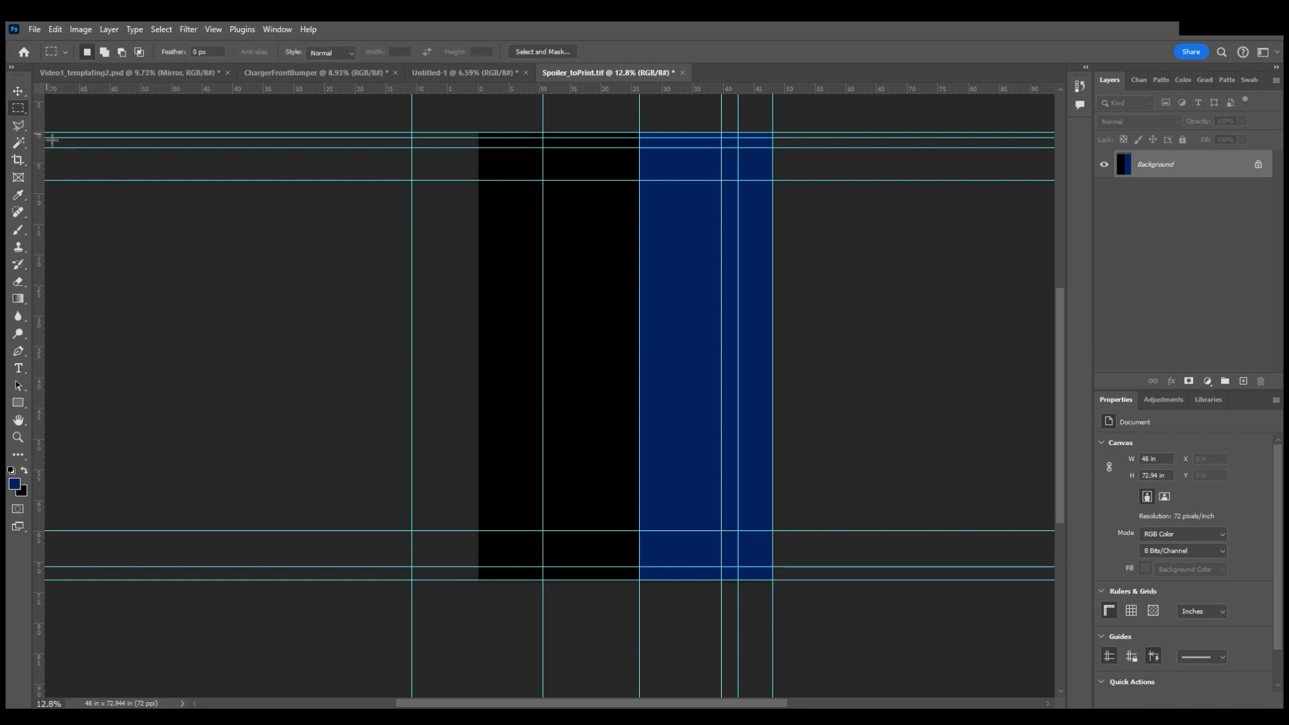
left_click(17, 402)
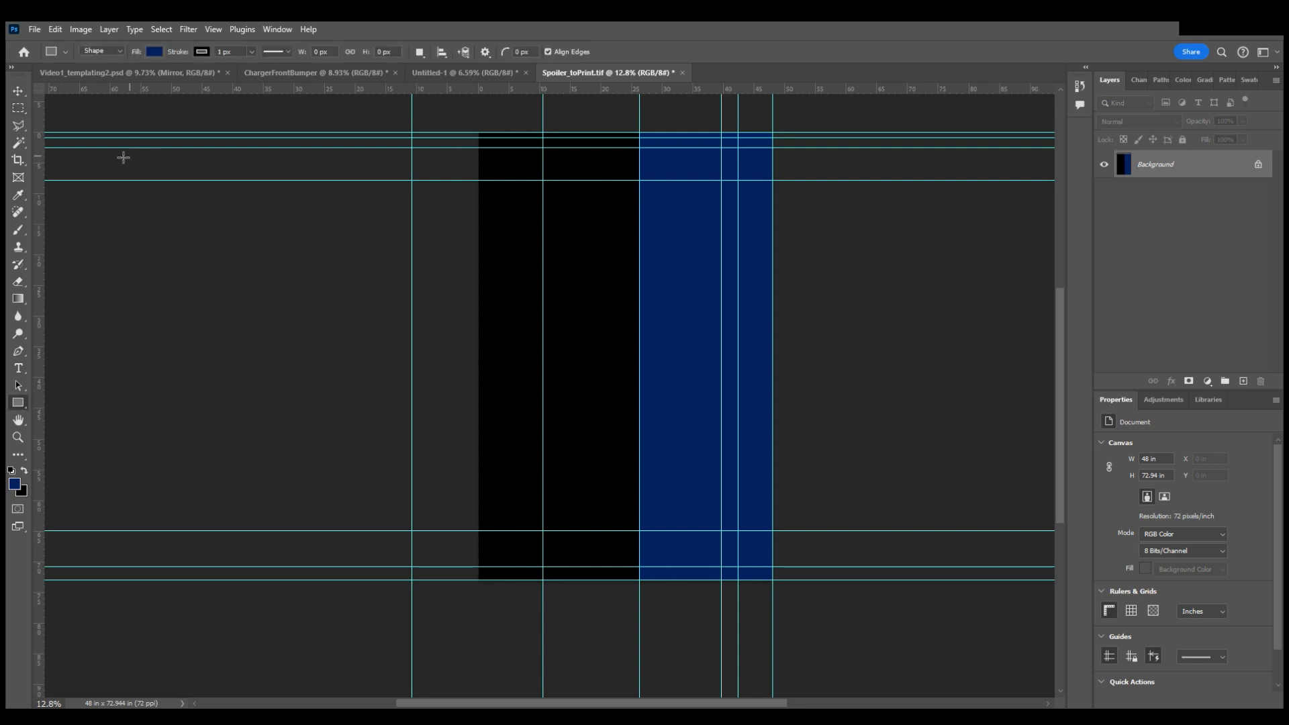
left_click(18, 109)
left_click_drag(482, 142, 639, 582)
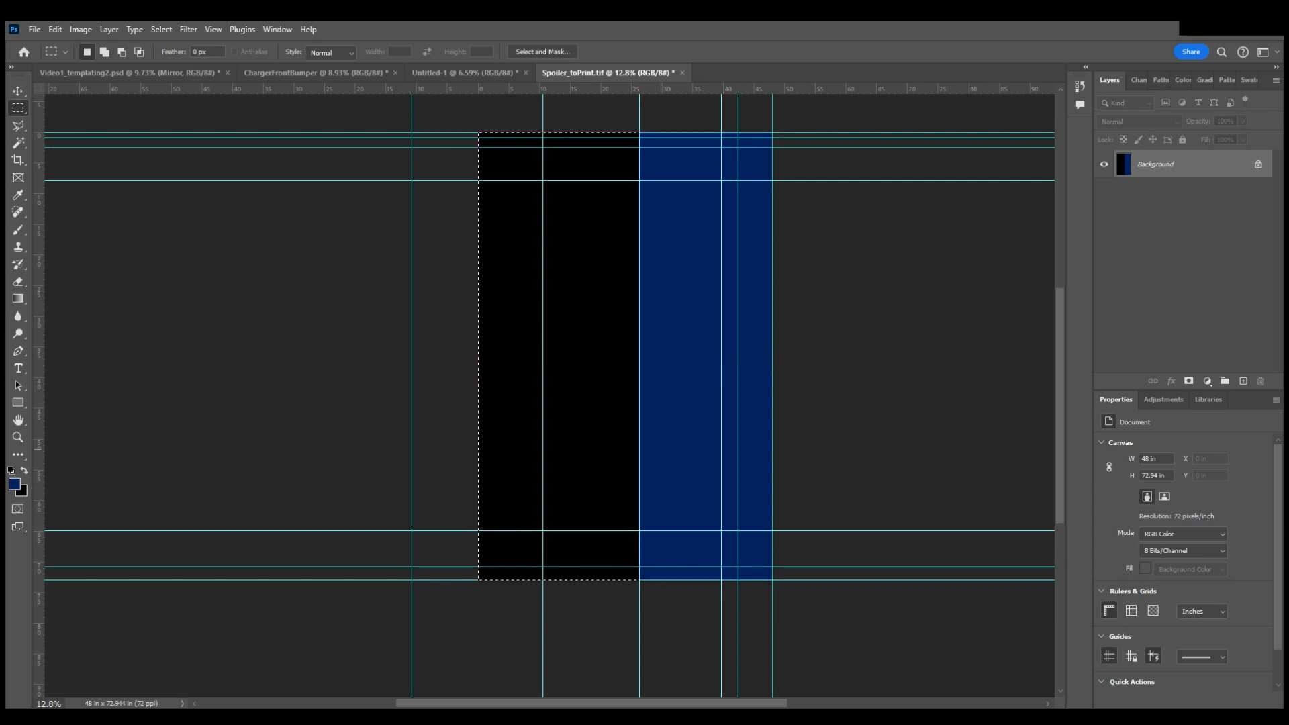
Set the foreground color to white, paint over the selected black area with the Brush tool, and deselect it
left_click(15, 483)
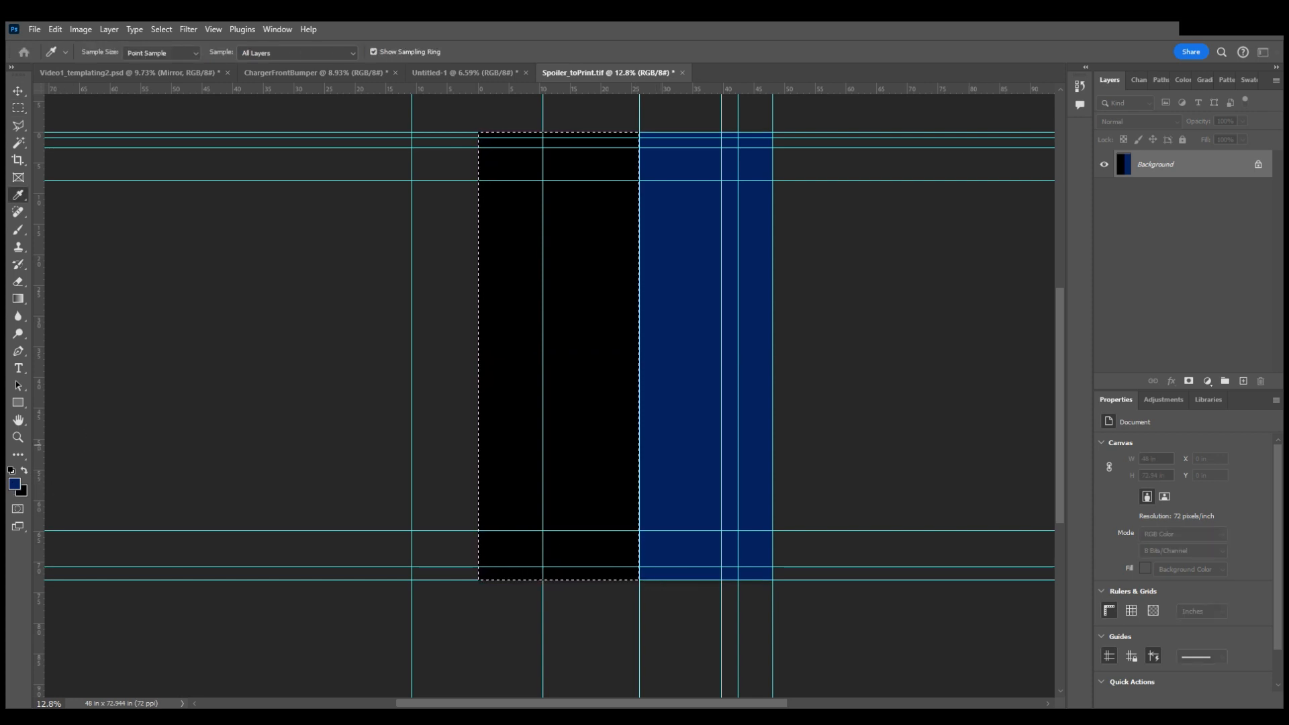
key("Return")
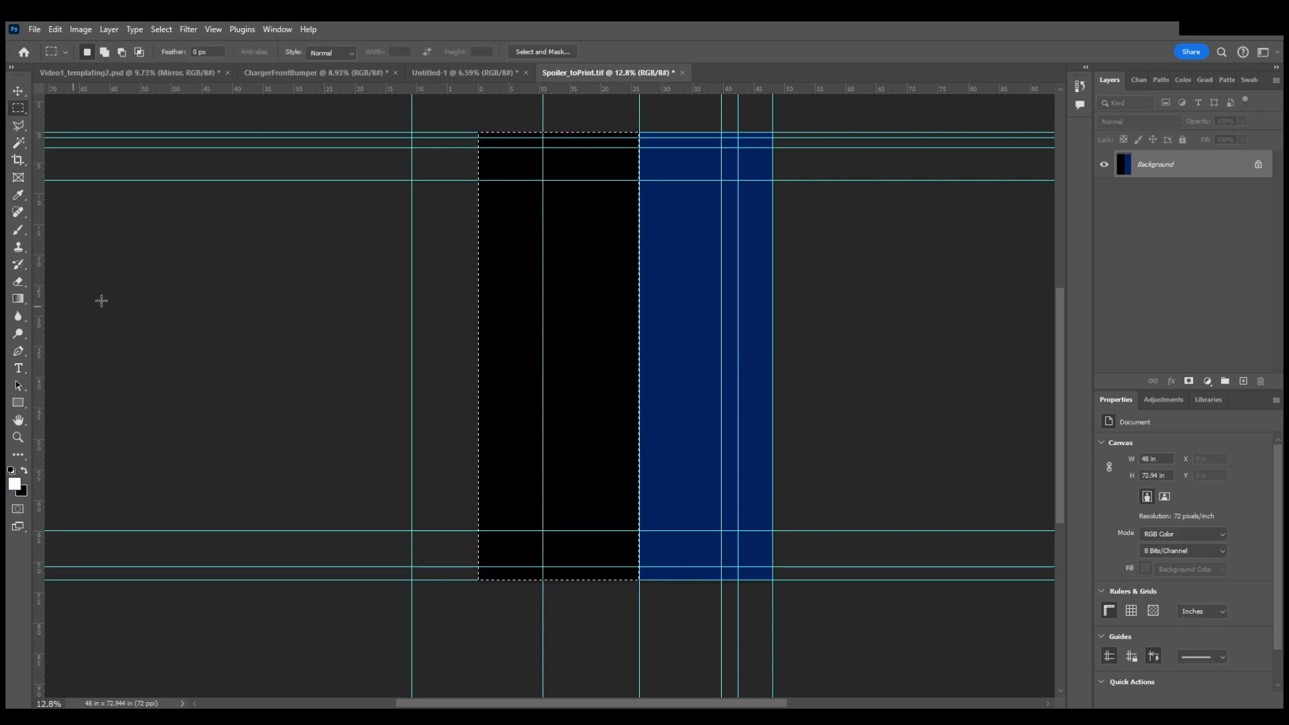
left_click(18, 230)
mouse_move(556, 296)
left_mouse_down()
mouse_move(747, 226)
mouse_move(554, 359)
mouse_move(518, 408)
mouse_move(698, 395)
mouse_move(787, 479)
mouse_move(692, 573)
mouse_move(754, 639)
left_mouse_up()
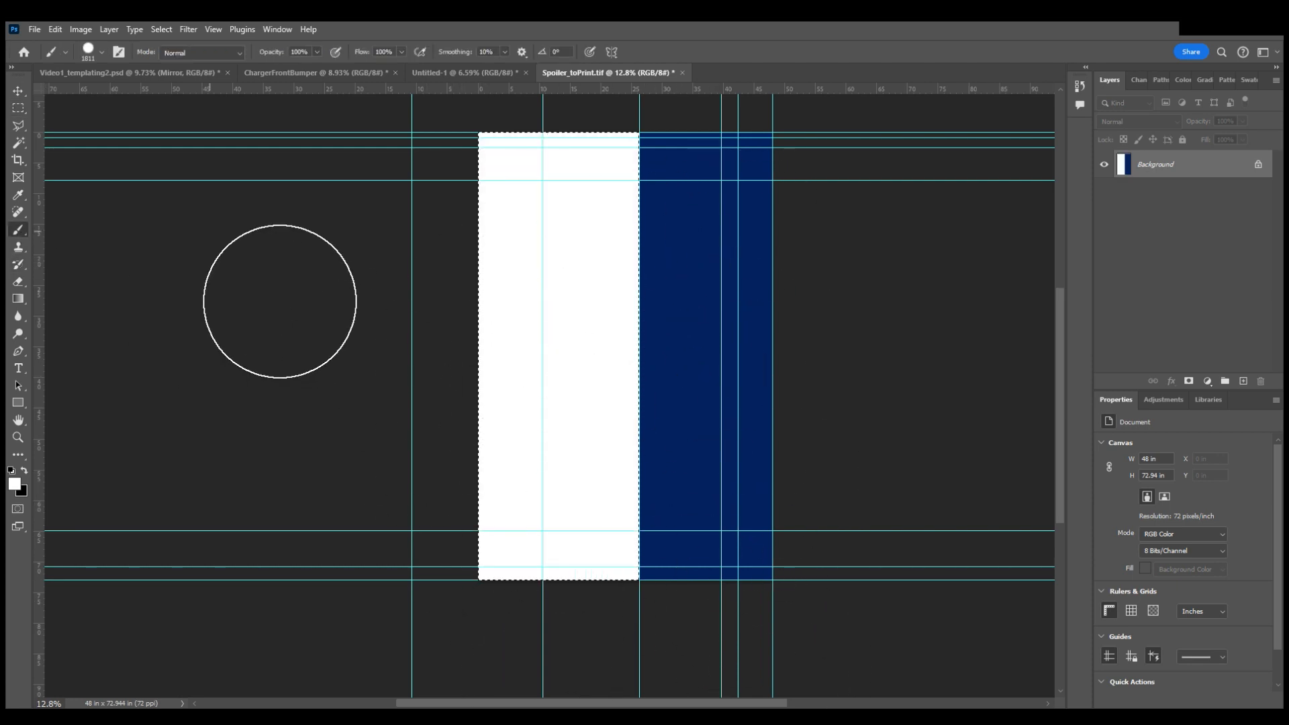
left_click(20, 108)
left_click(79, 122)
left_click(18, 90)
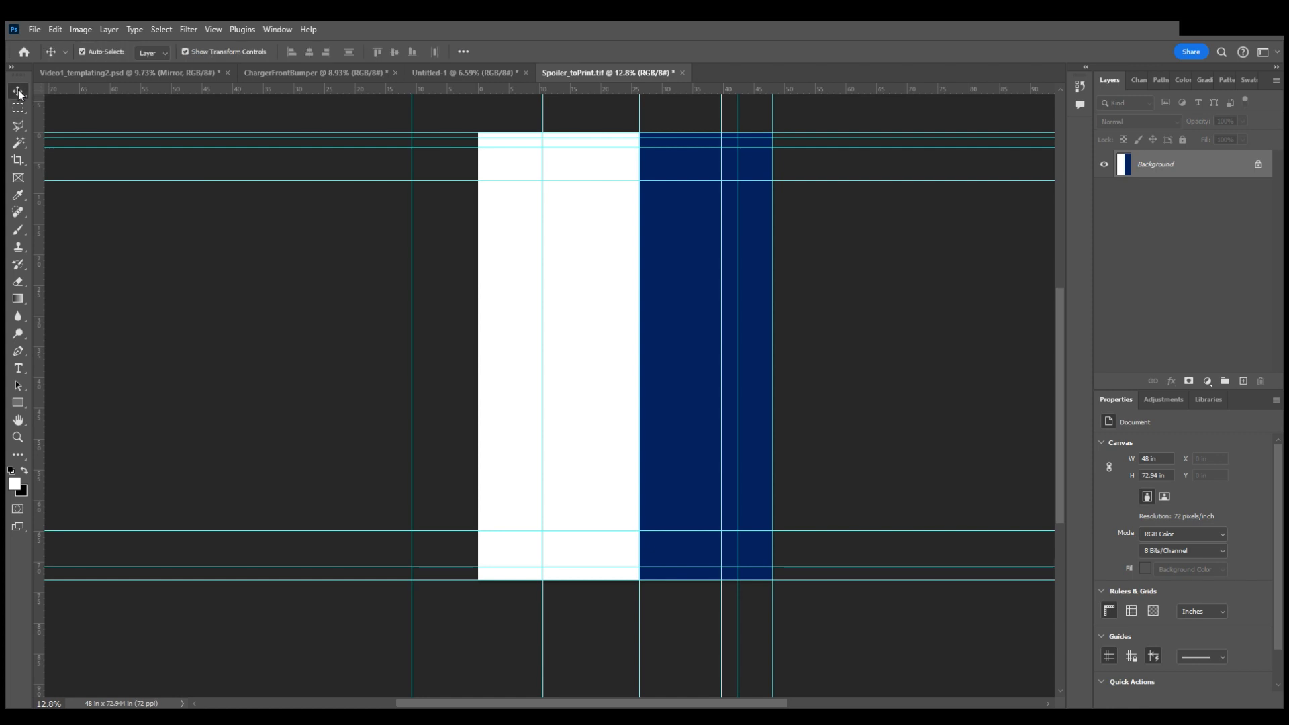
Compare the spoiler print layout with the ChargerFrontBumper and Untitled-1 documents
left_click(462, 74)
left_click(583, 71)
left_click(477, 73)
left_click(357, 69)
left_click(436, 70)
left_click(587, 71)
left_click(492, 75)
left_click(369, 76)
left_click(459, 70)
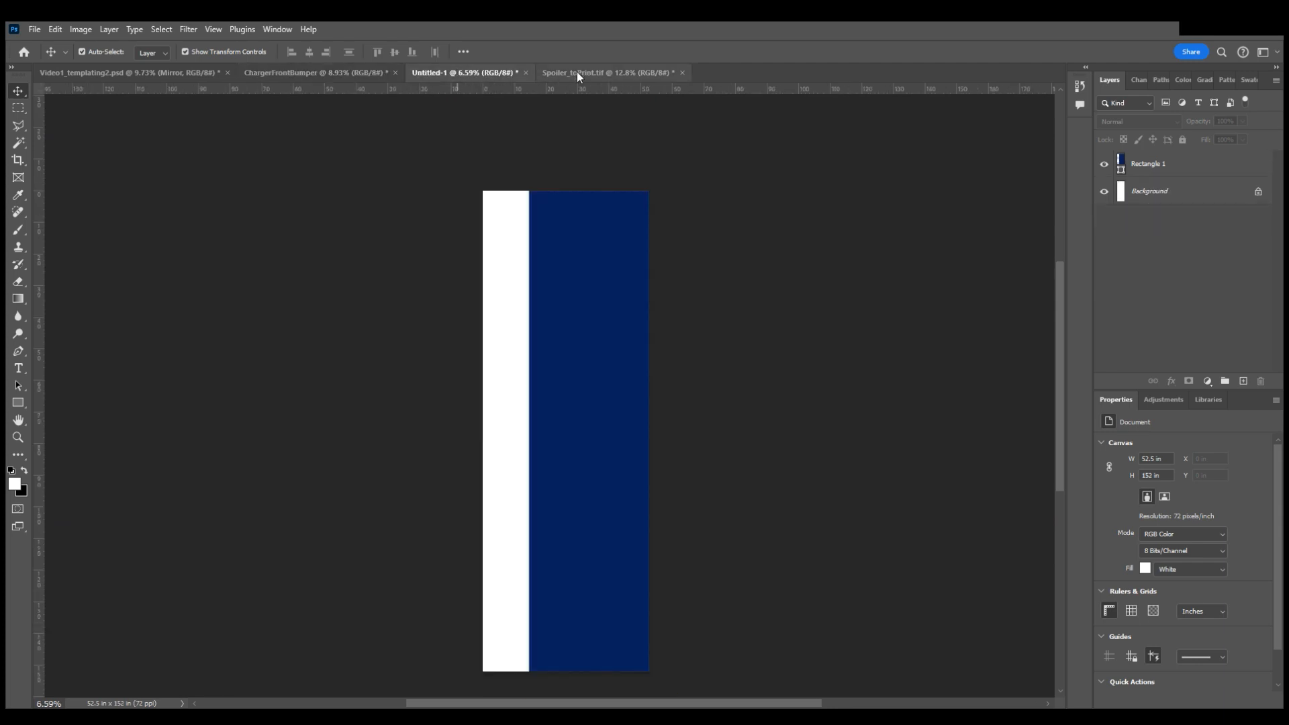
left_click(577, 71)
scroll(426, 199, "right", 3)
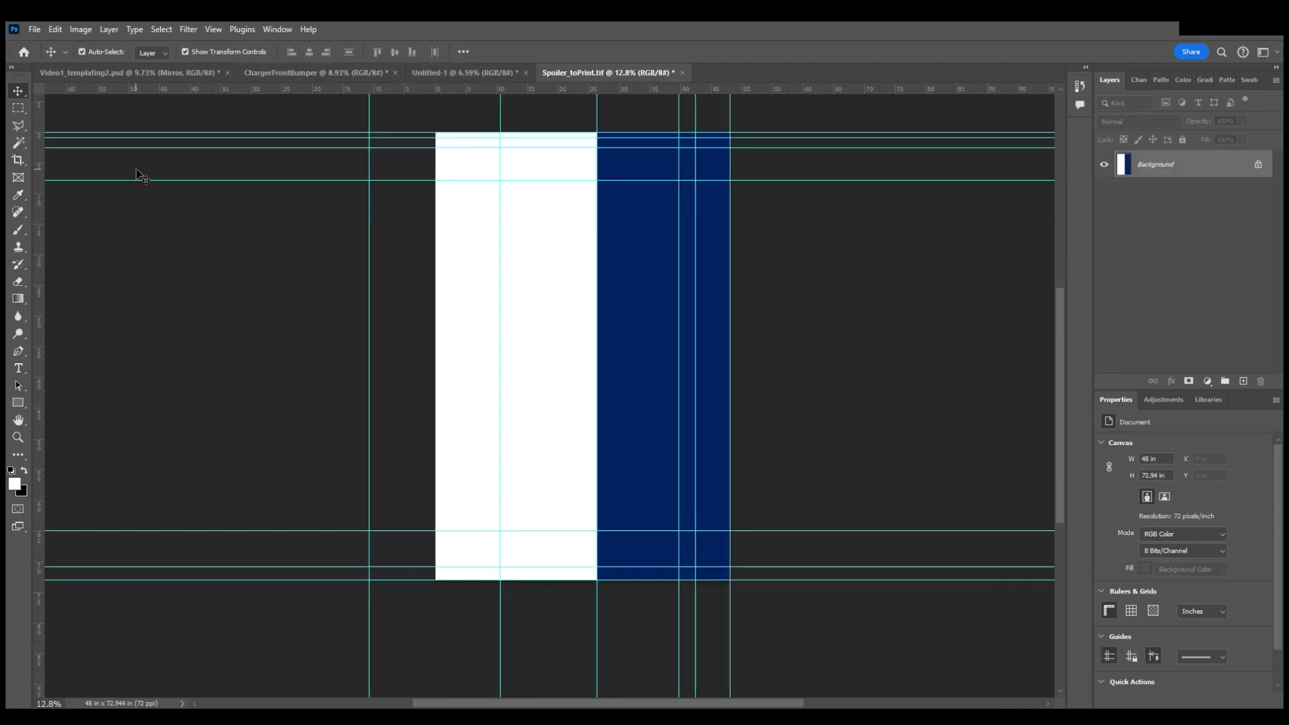
scroll(262, 343, "up", 3)
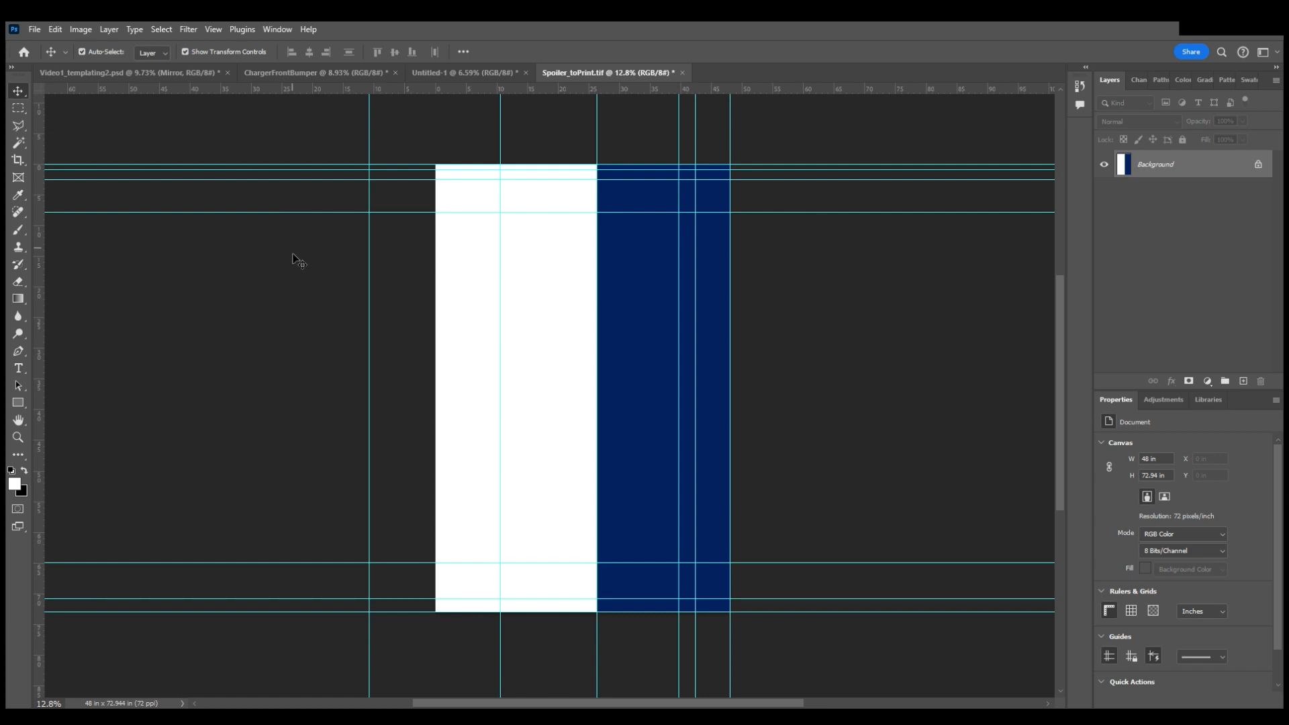
scroll(298, 293, "down", 2)
Switch to Video1_templating2.psd and hide the Driver panel layer and the Template group around the mirror panel
left_click(173, 71)
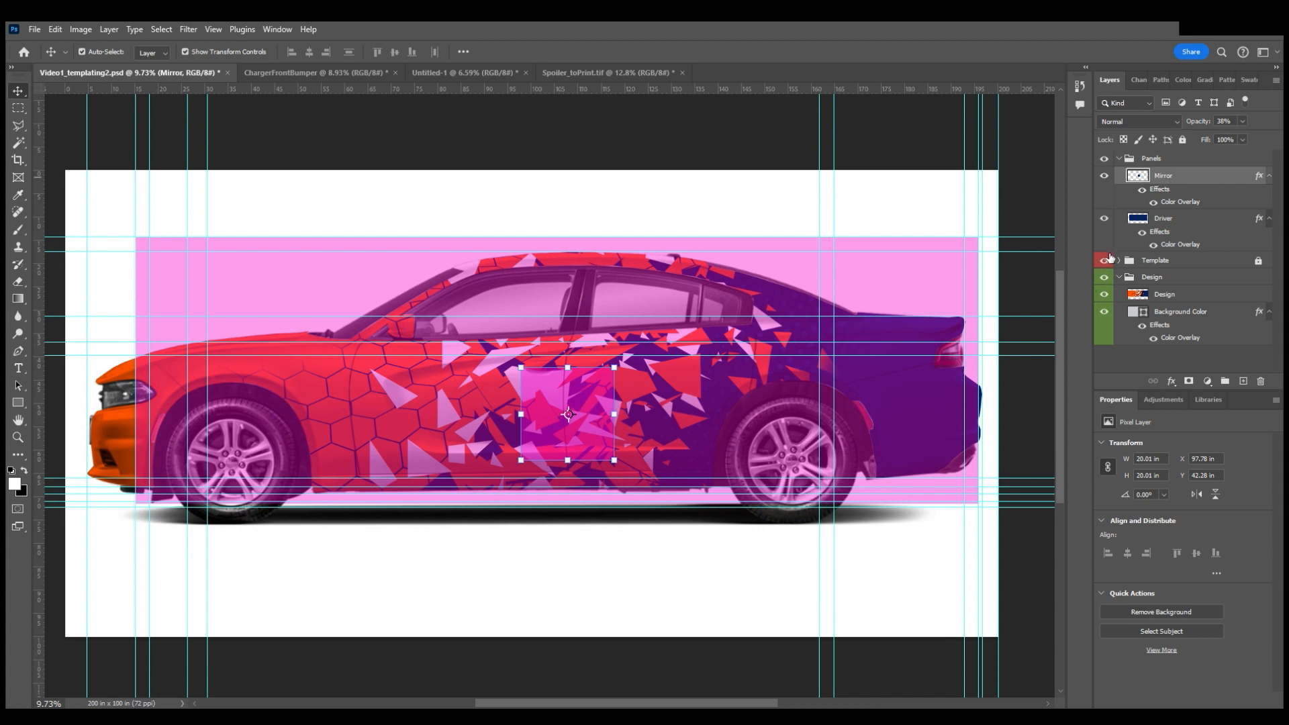
left_click(1106, 219)
left_click_drag(598, 393, 545, 328)
scroll(544, 328, "up", 3)
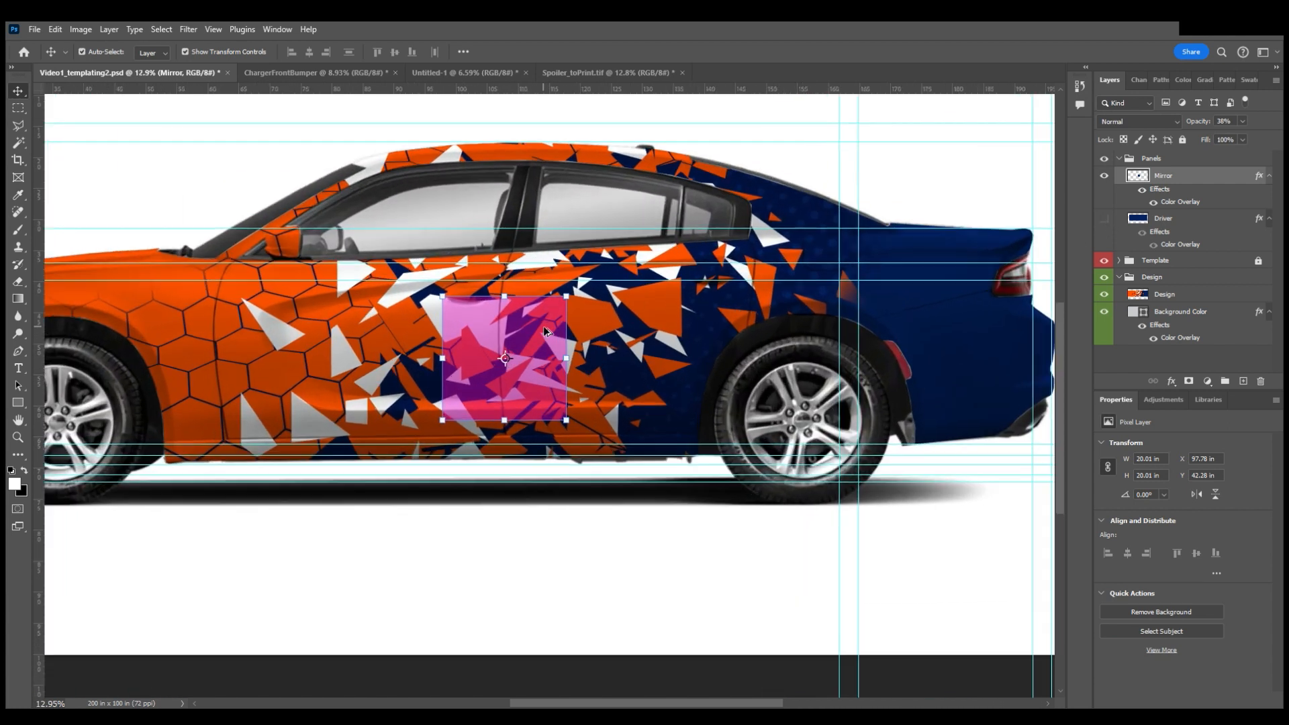
left_click(1104, 261)
scroll(595, 354, "left", 2)
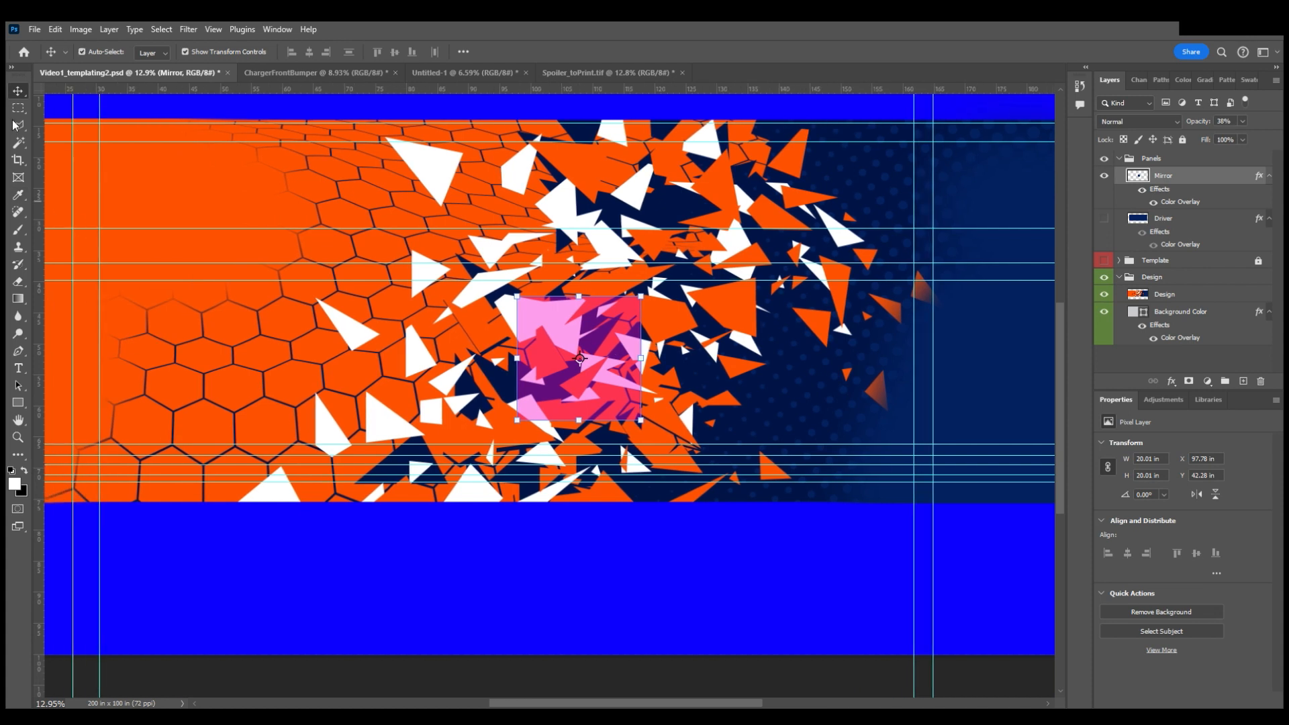
Select the mirror panel's area with the Magic Wand, hide the Mirror layer, and crop the document to the selection
left_click(18, 142)
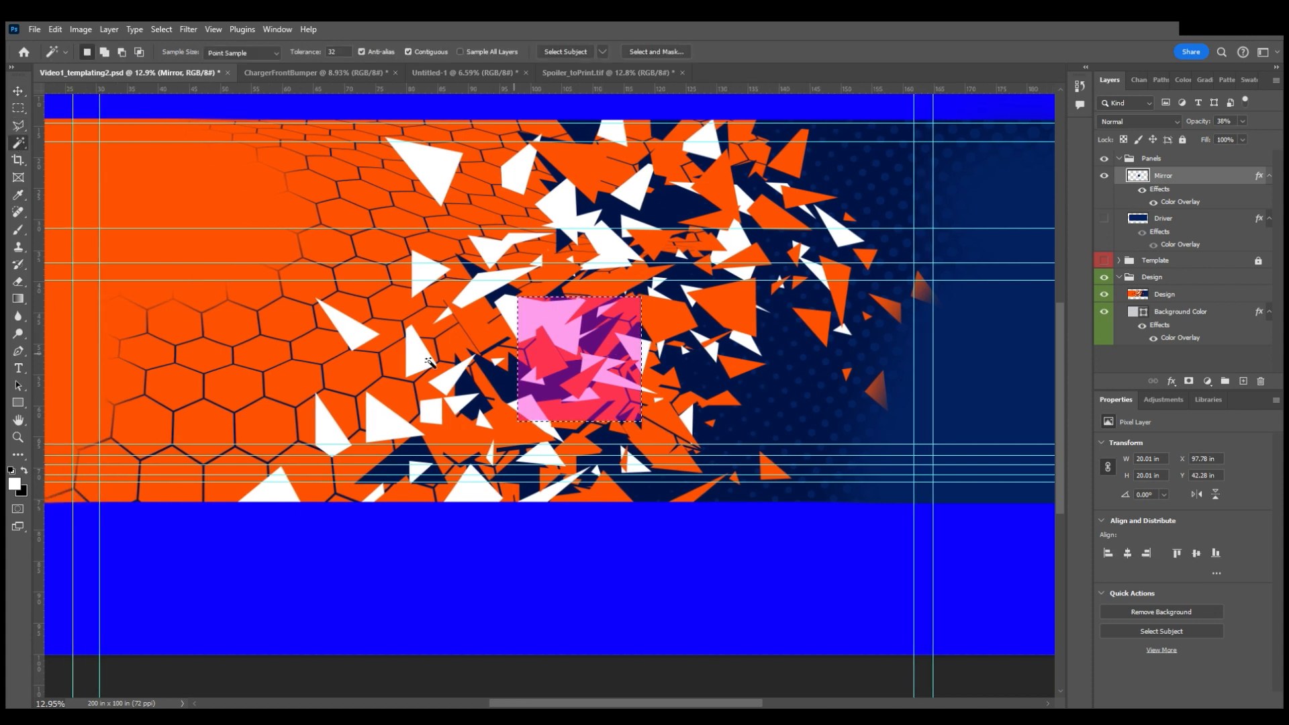
left_click(19, 90)
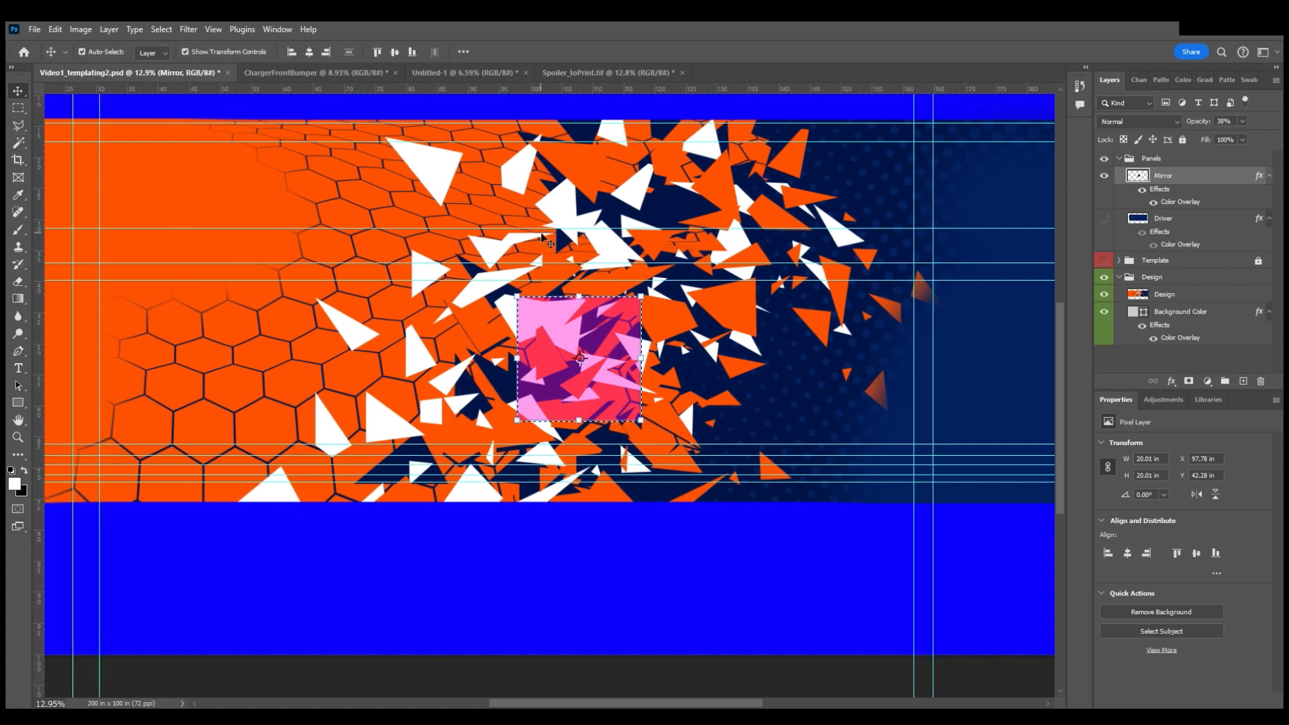
left_click(1105, 176)
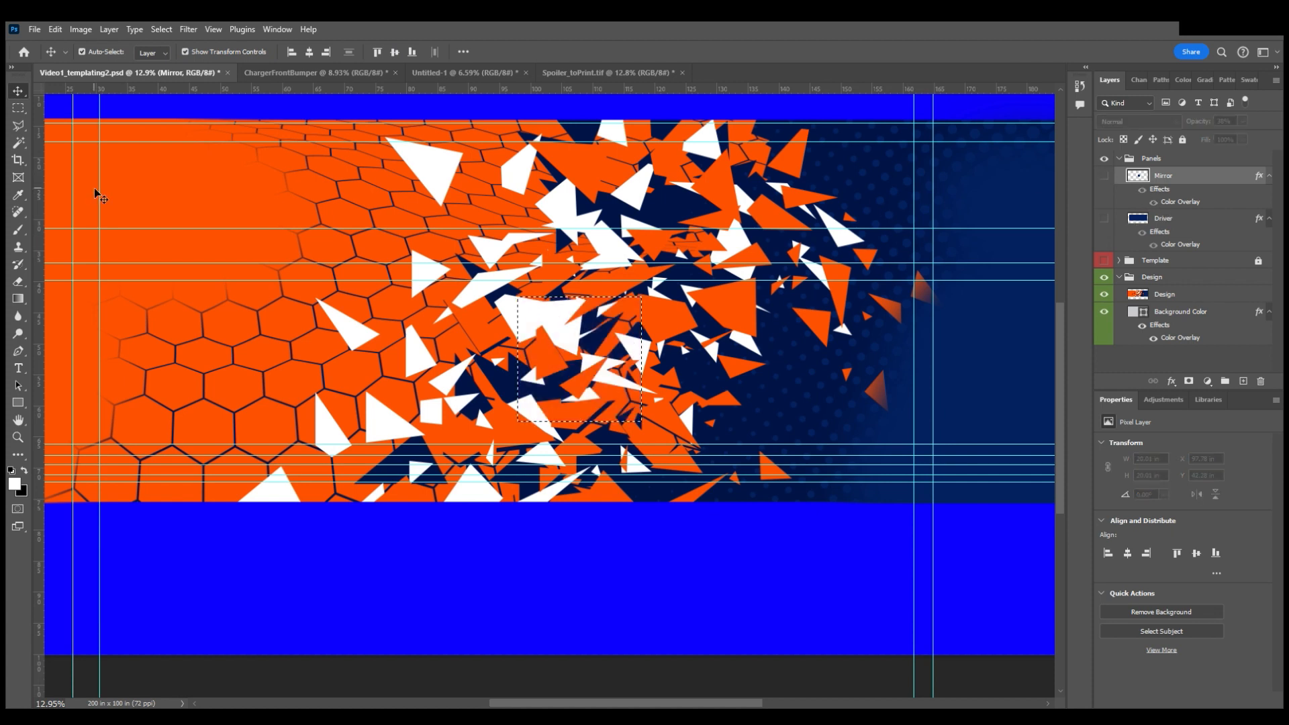
left_click(110, 164)
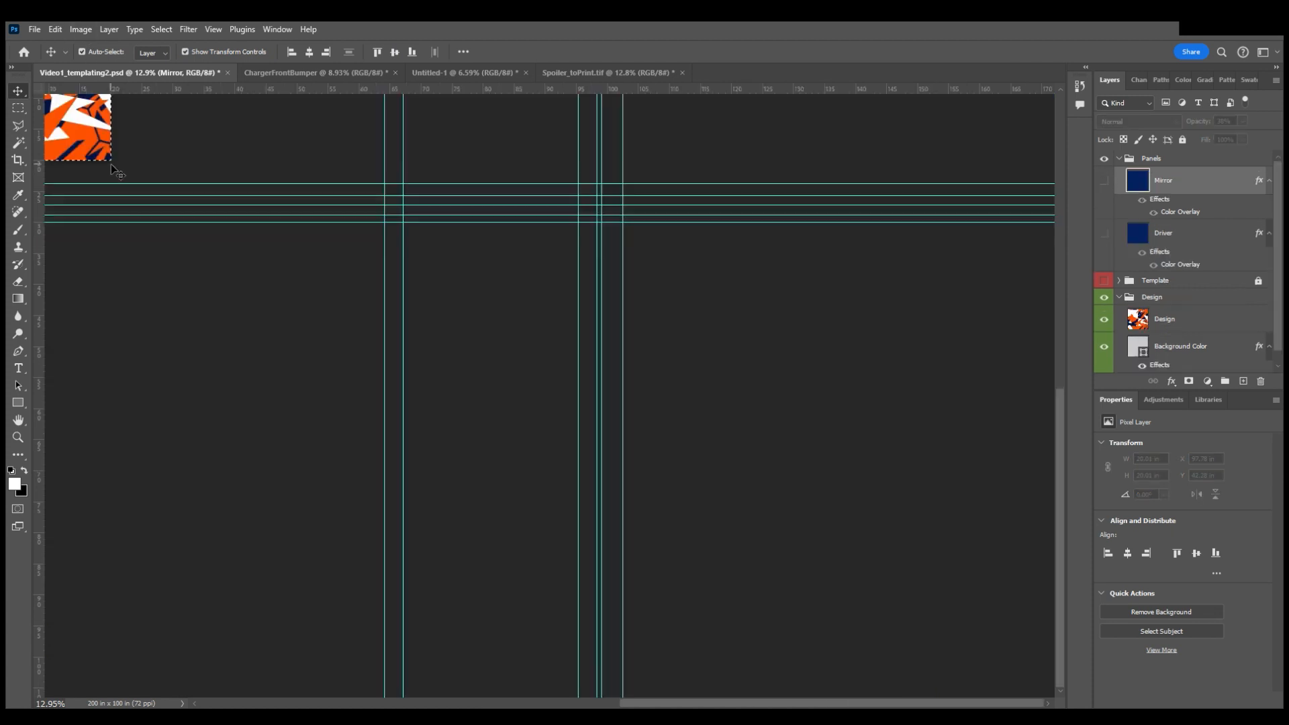
Flatten the cropped mirror artwork into a single background layer
scroll(229, 221, "left", 4)
scroll(228, 222, "up", 2)
scroll(228, 221, "left", 3)
scroll(228, 221, "up", 2)
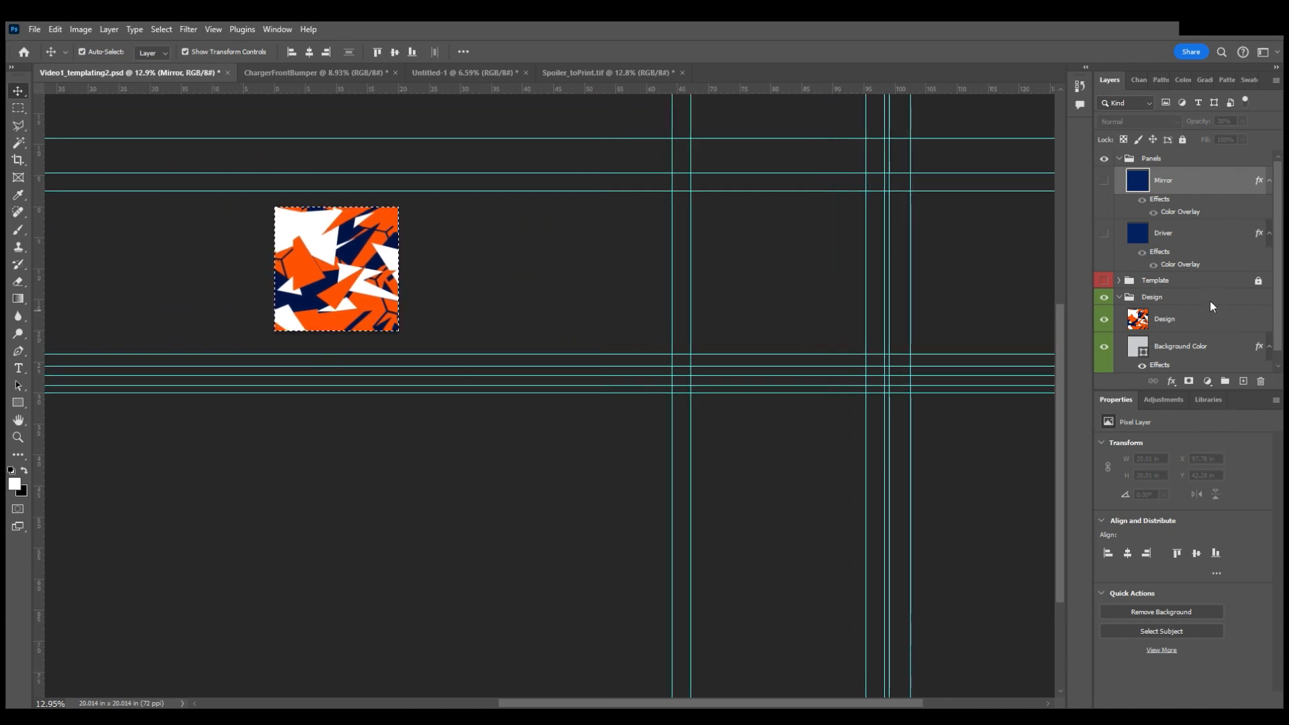
key("ctrl+shift+e")
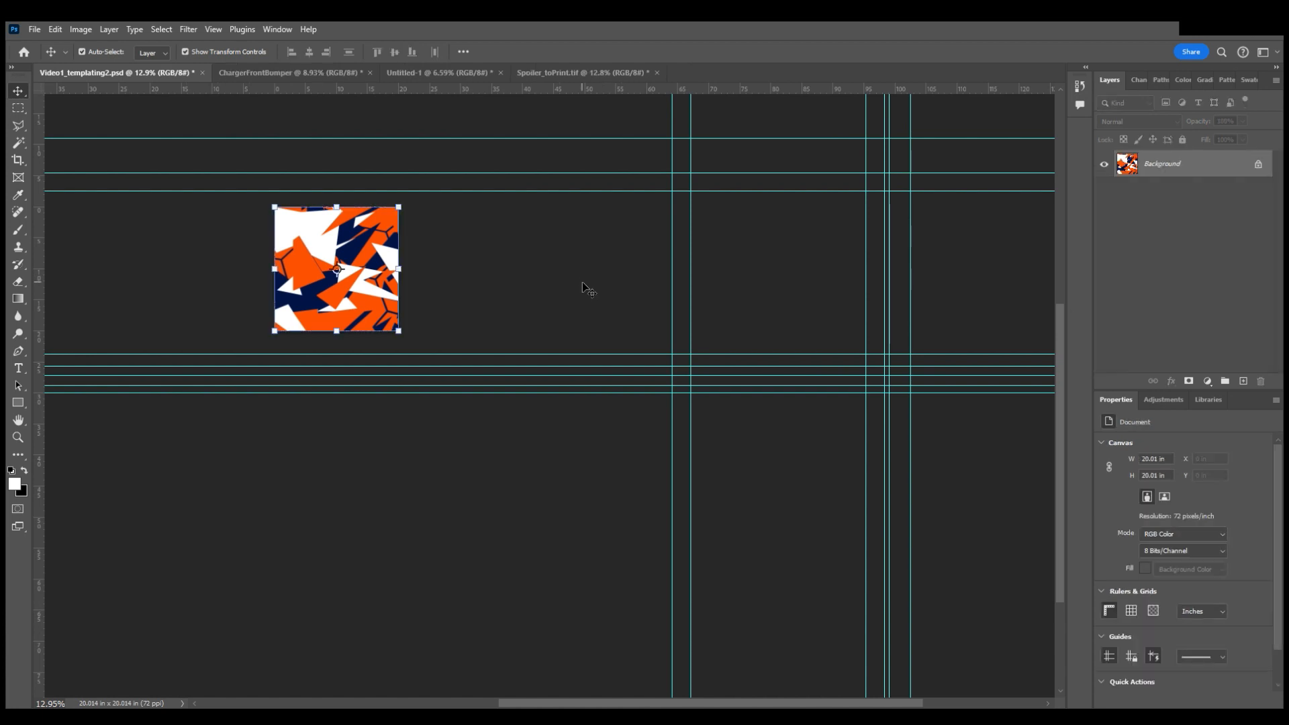
scroll(322, 301, "left", 3)
scroll(295, 289, "up", 2)
left_click(18, 109)
left_click(116, 149)
left_click(18, 92)
scroll(239, 282, "left", 2)
scroll(398, 279, "down", 2)
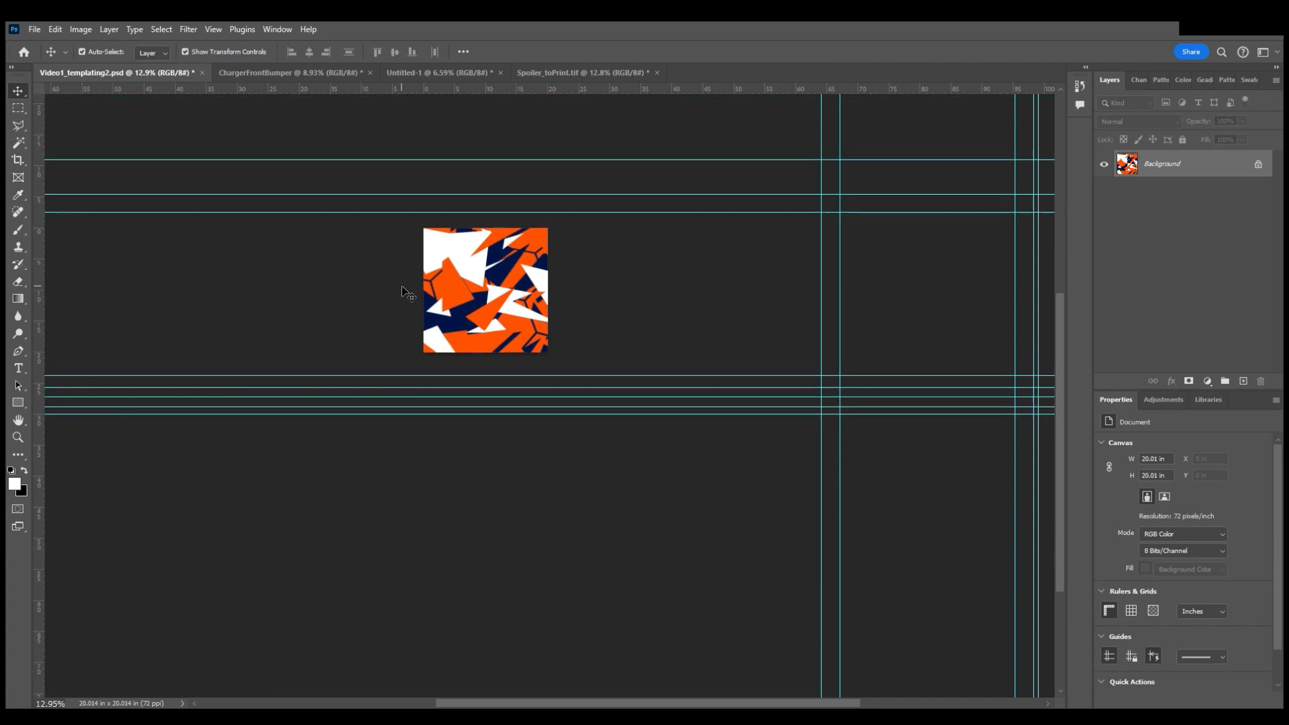
scroll(451, 328, "left", 2)
scroll(574, 262, "up", 2)
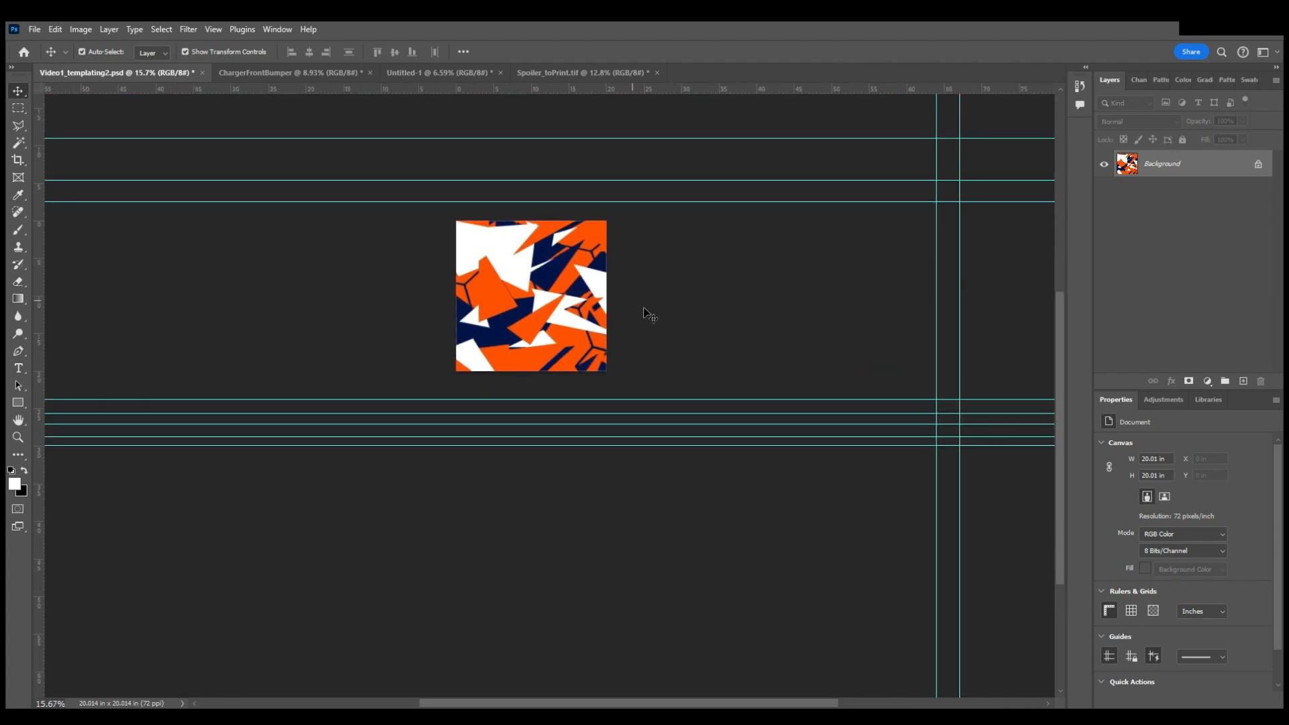
scroll(644, 308, "left", 2)
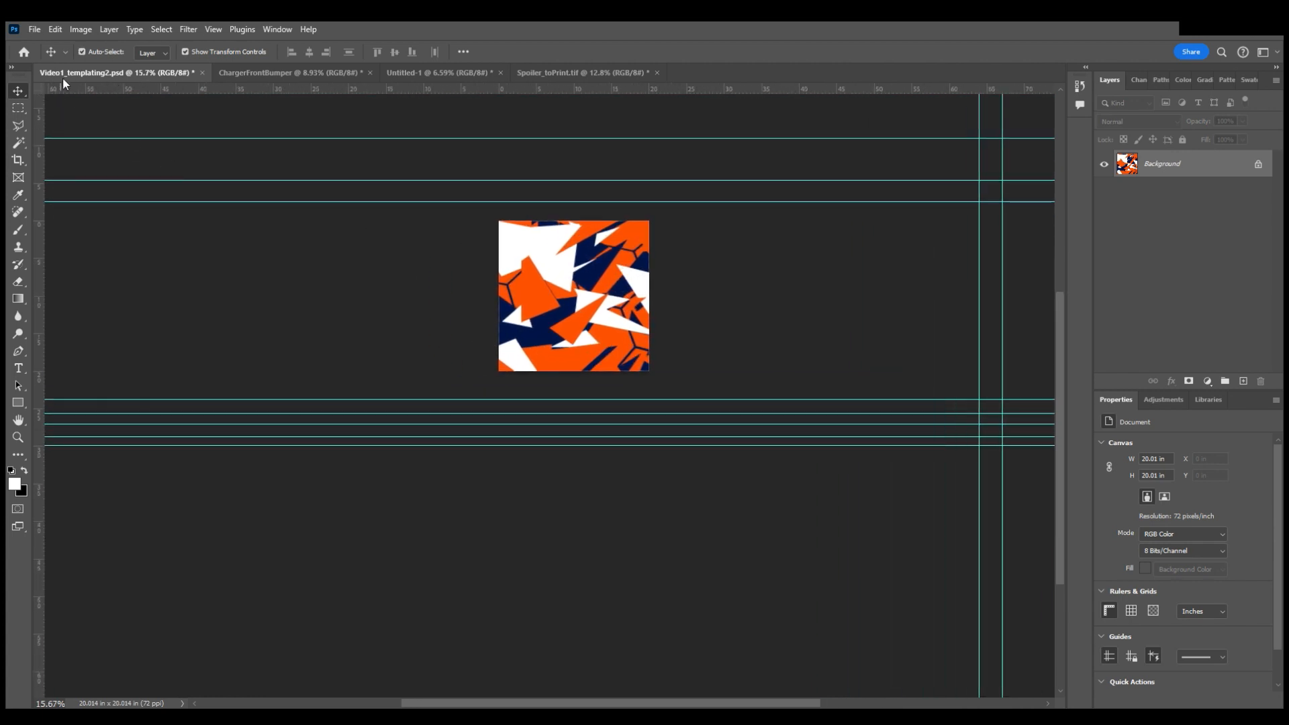
scroll(604, 346, "right", 2)
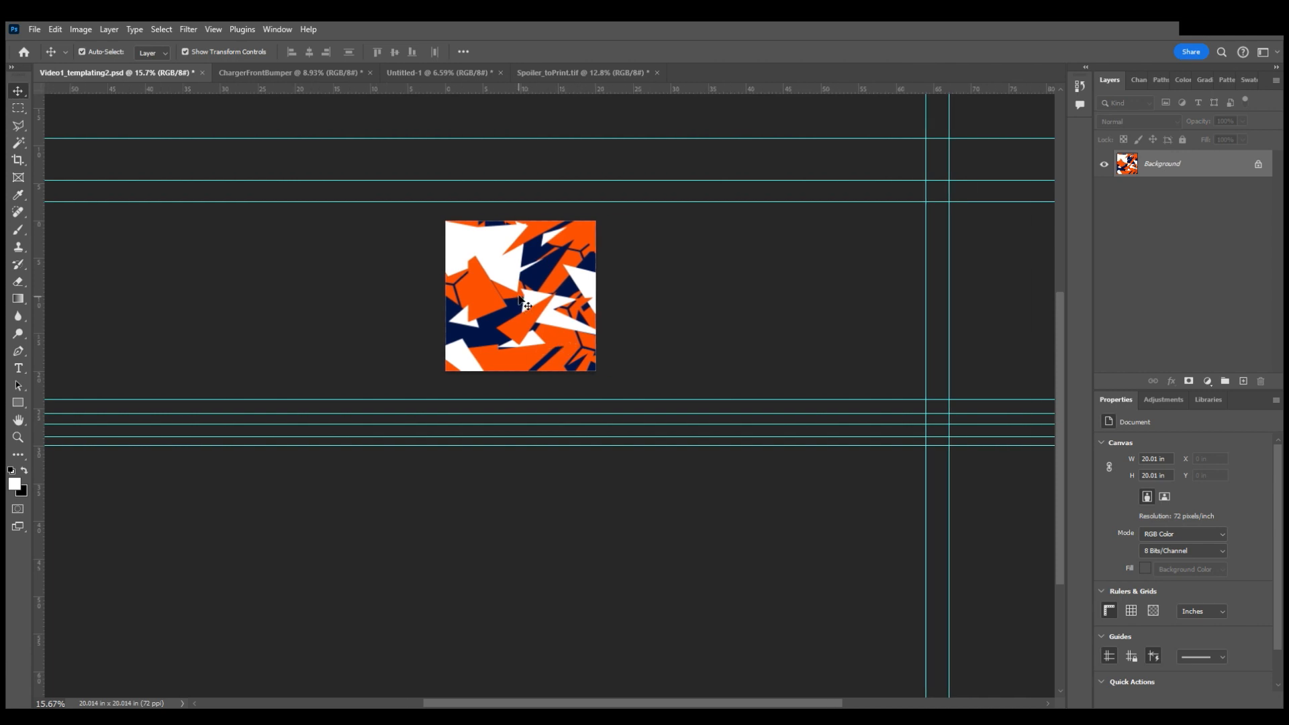
Unlock the flattened mirror layer and copy it into Spoiler_toPrint.tif, at the bottom of the white area flush against the blue spoiler panel
left_click(1259, 164)
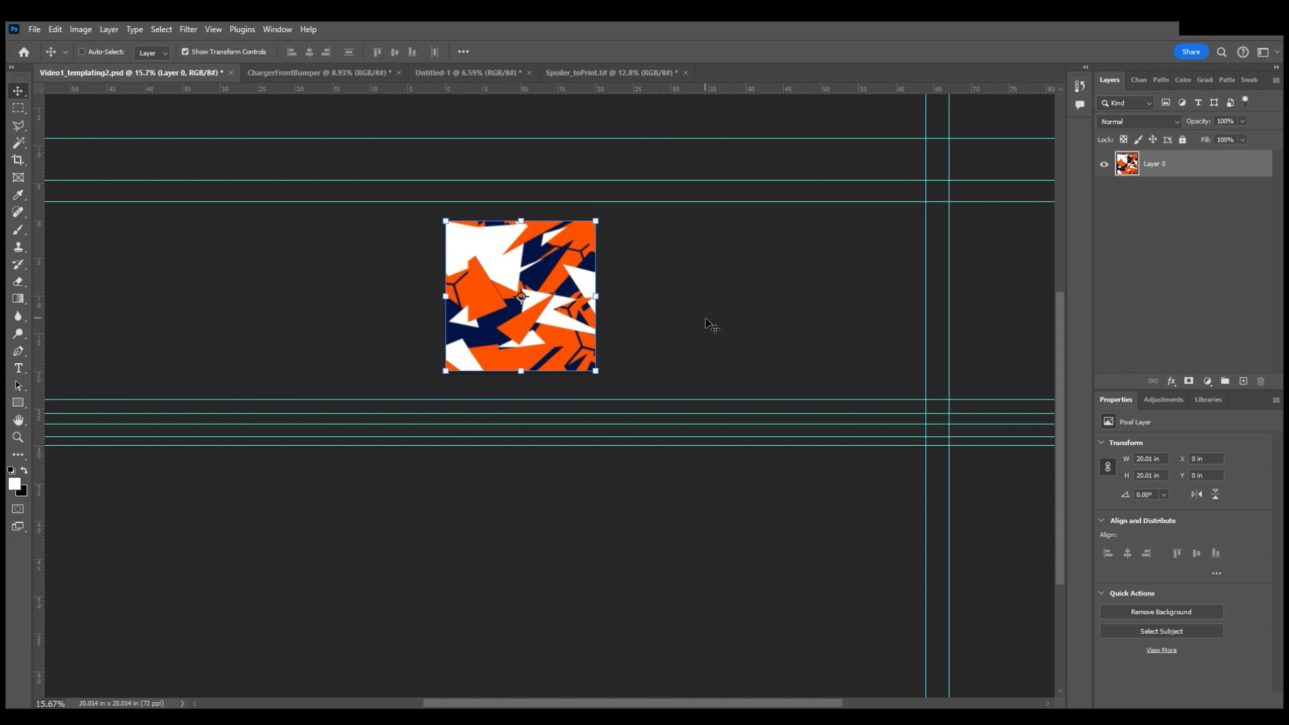
key("ctrl")
left_click_drag(577, 73, 567, 501)
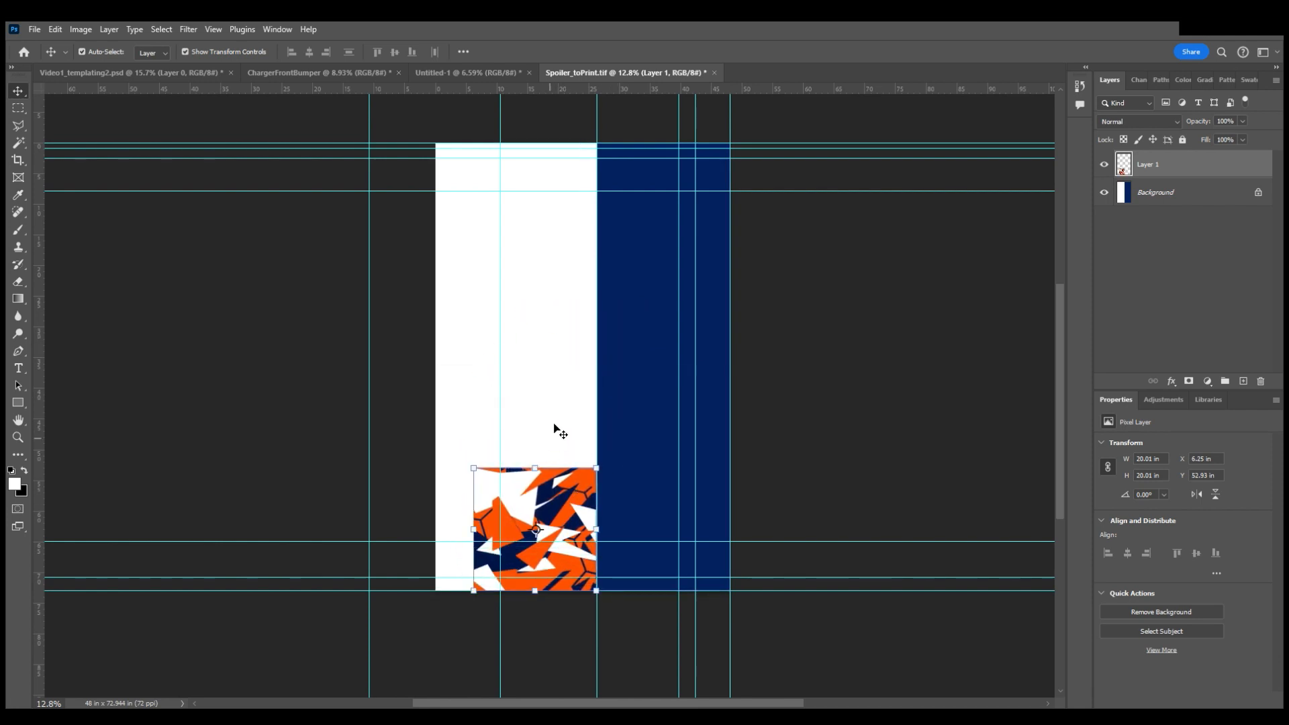
Duplicate the mirror layer and place the copy directly above the original, aligned with it
scroll(566, 407, "down", 2)
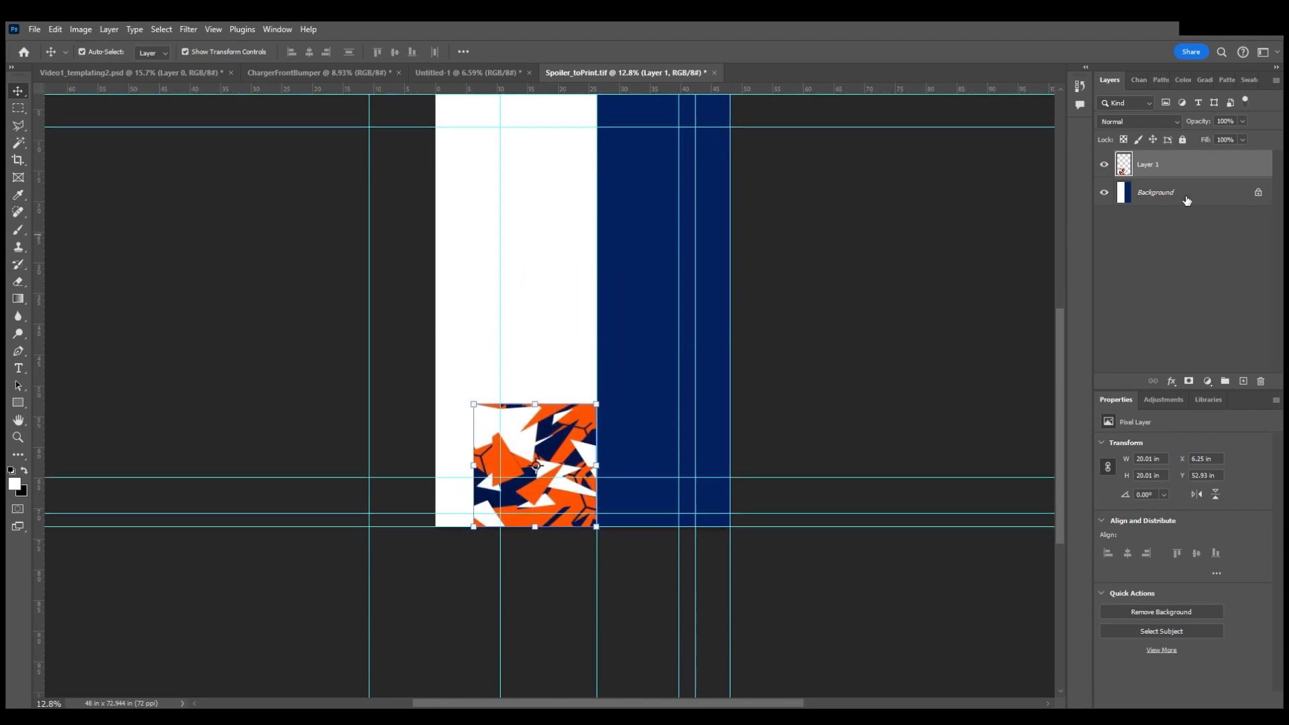
left_click_drag(1215, 170, 1244, 383)
left_click_drag(573, 462, 577, 335)
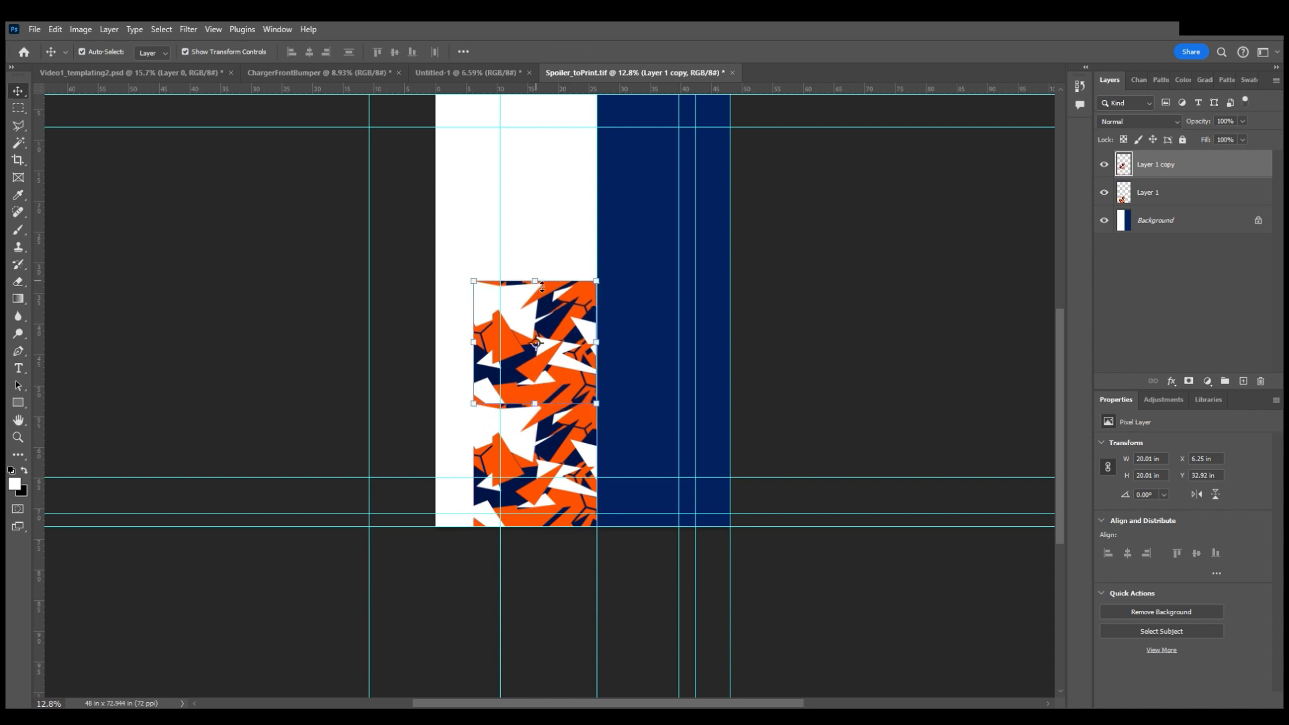
Flip the upper mirror copy vertically and move it up slightly to leave a narrow gap between the two pieces
key("ctrl+t")
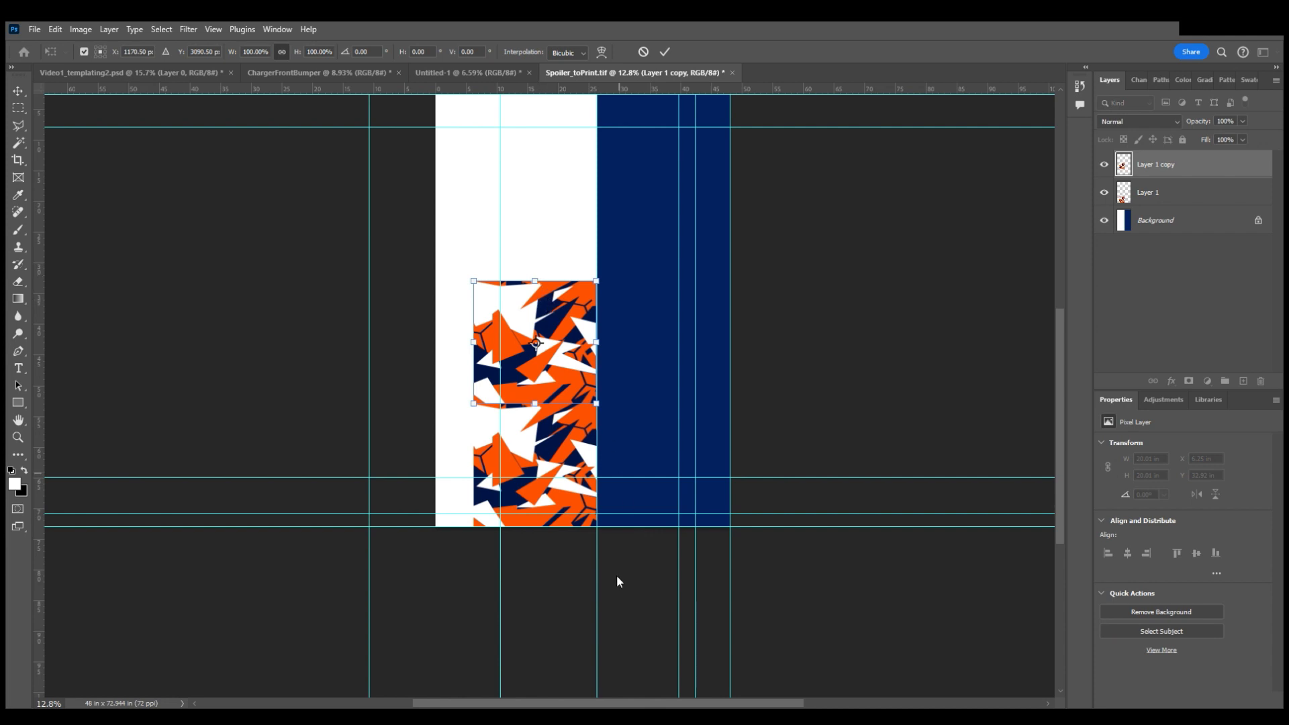
key("ctrl+shift+v")
left_click(25, 90)
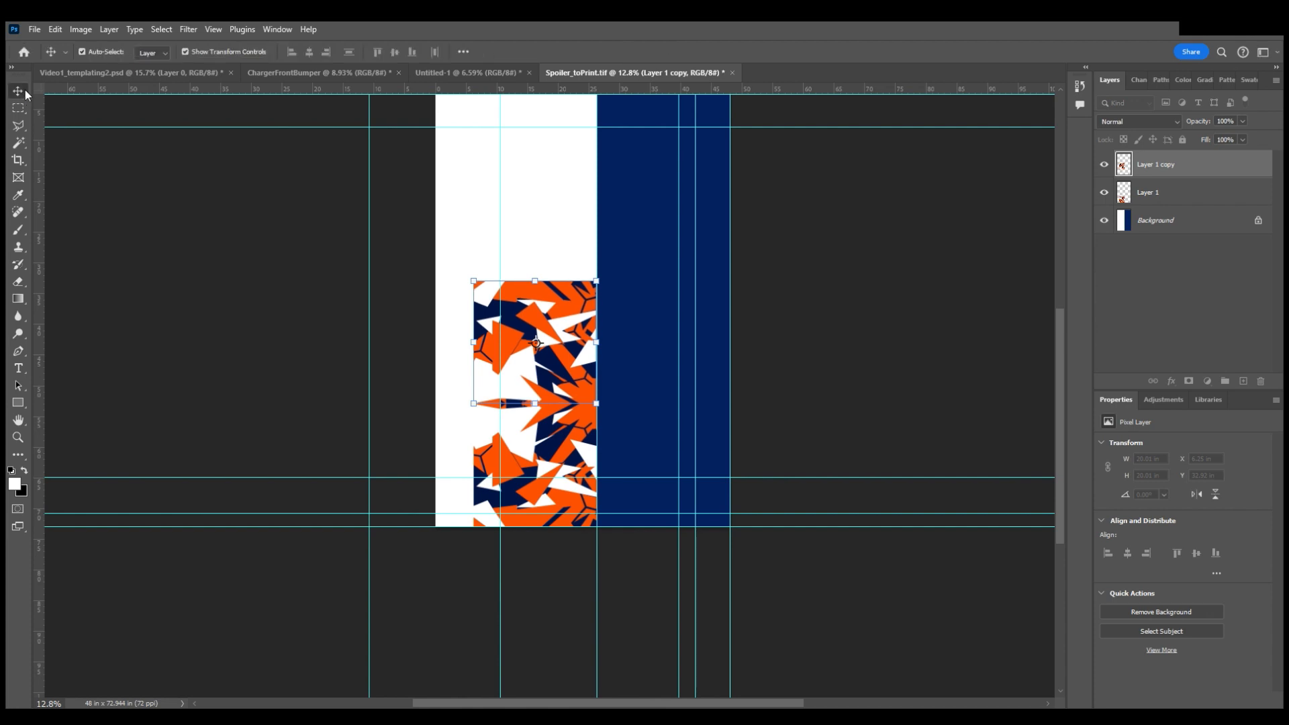
left_click(377, 241)
left_click_drag(545, 326, 545, 320)
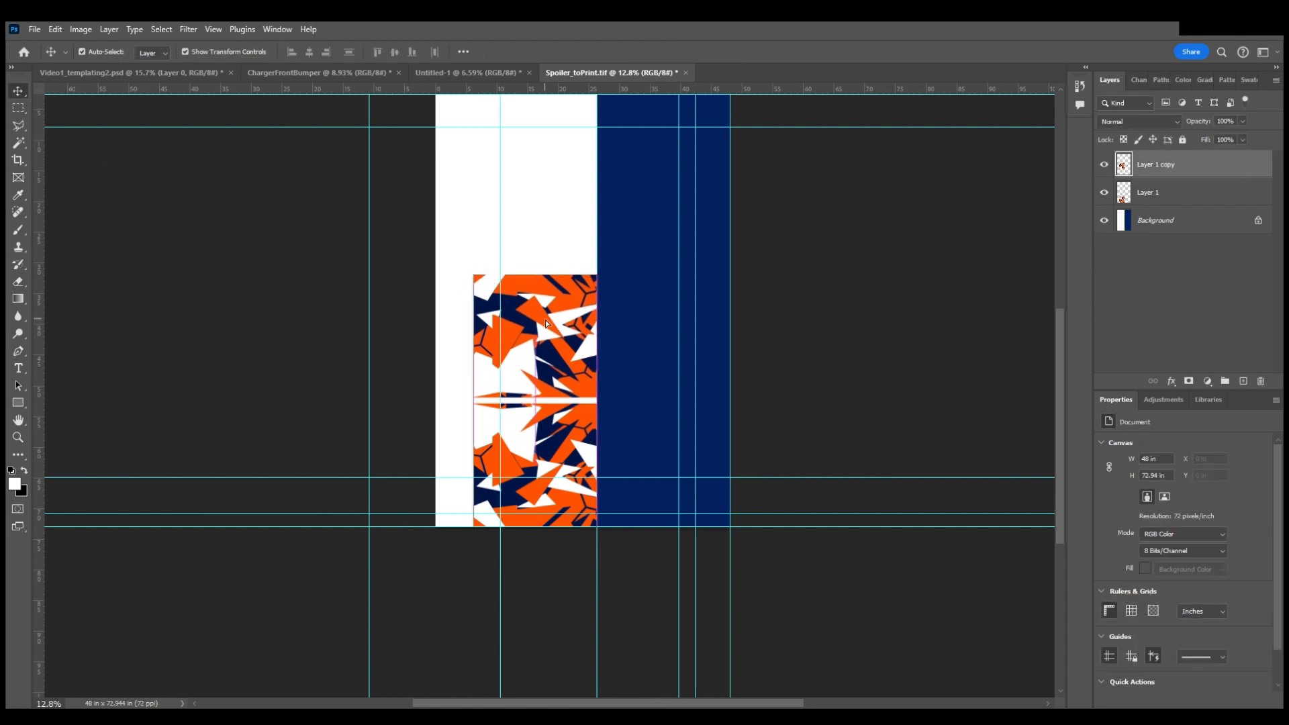
left_click(349, 331)
Switch to Video1_templating2.psd and save the cropped mirror panel as mirrorDRIVER_toPrint.tif
scroll(475, 179, "up", 2)
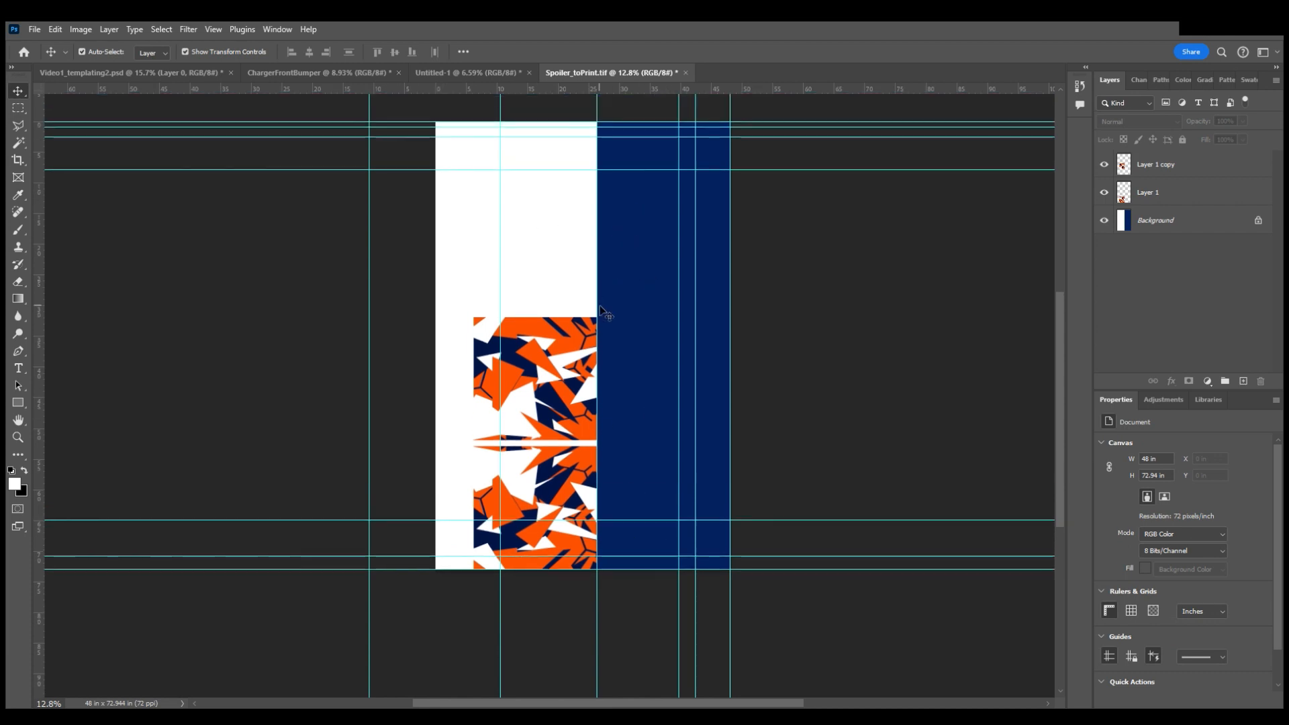
left_click(169, 74)
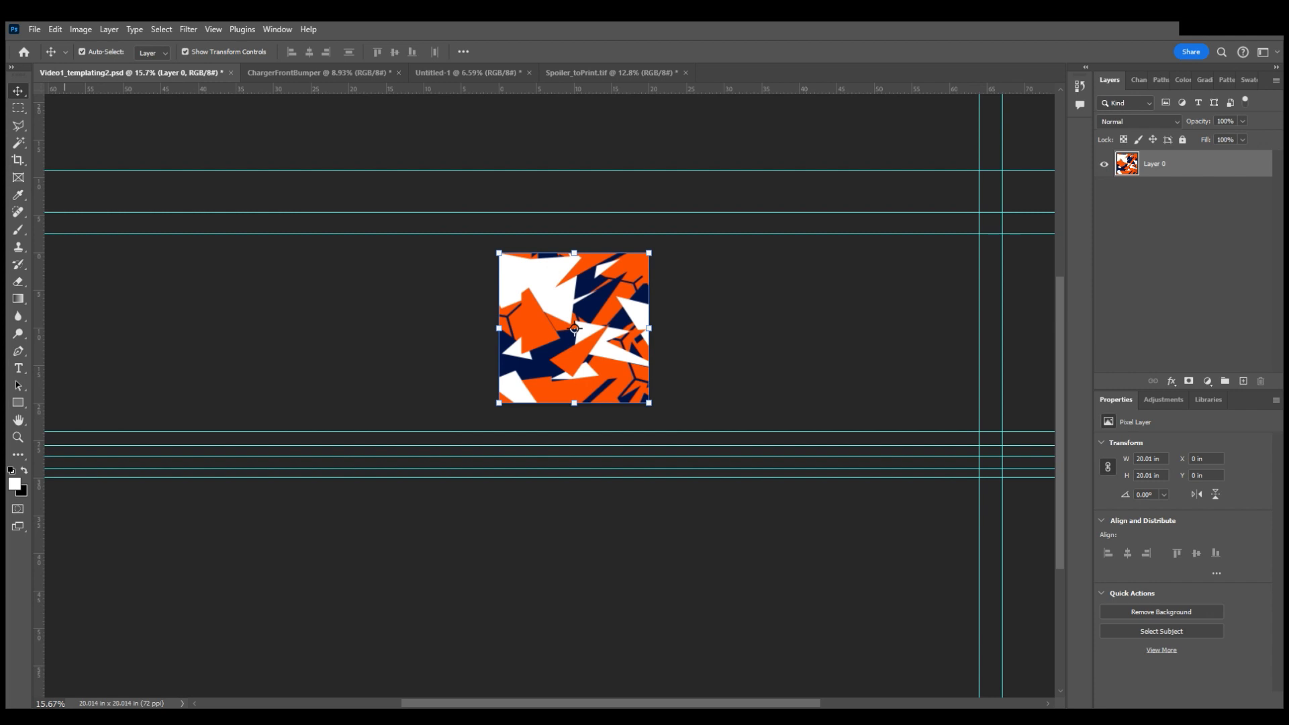
key("ctrl+o")
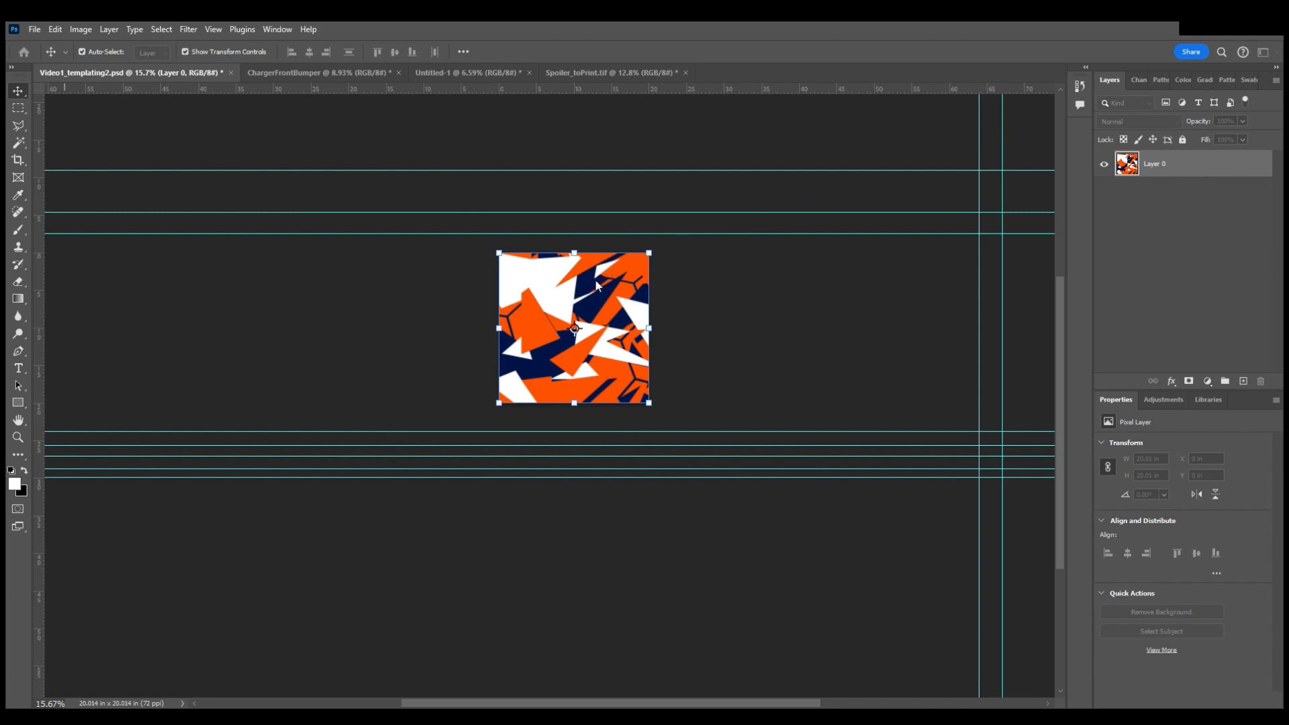
Flip the mirror panel vertically and save it as mirrorPASS_toPrint.tif
key("ctrl+t")
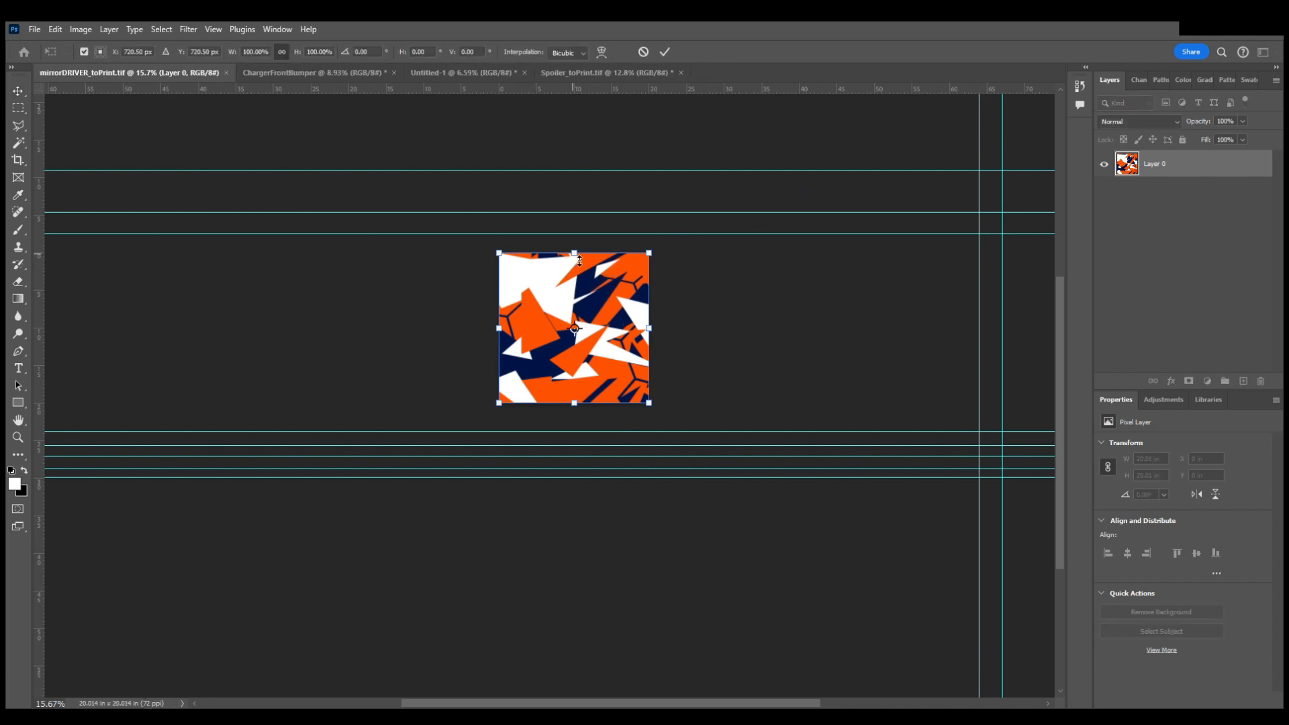
right_click(583, 270)
left_click(649, 542)
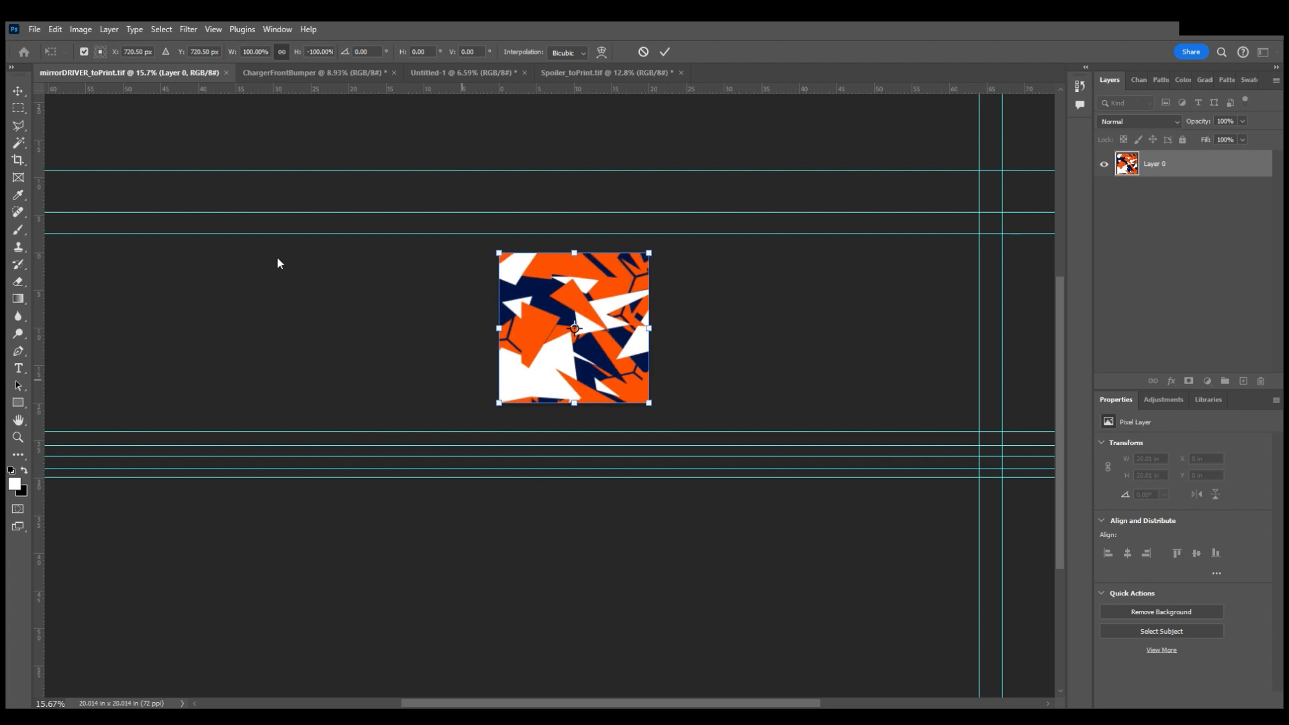
key("Return")
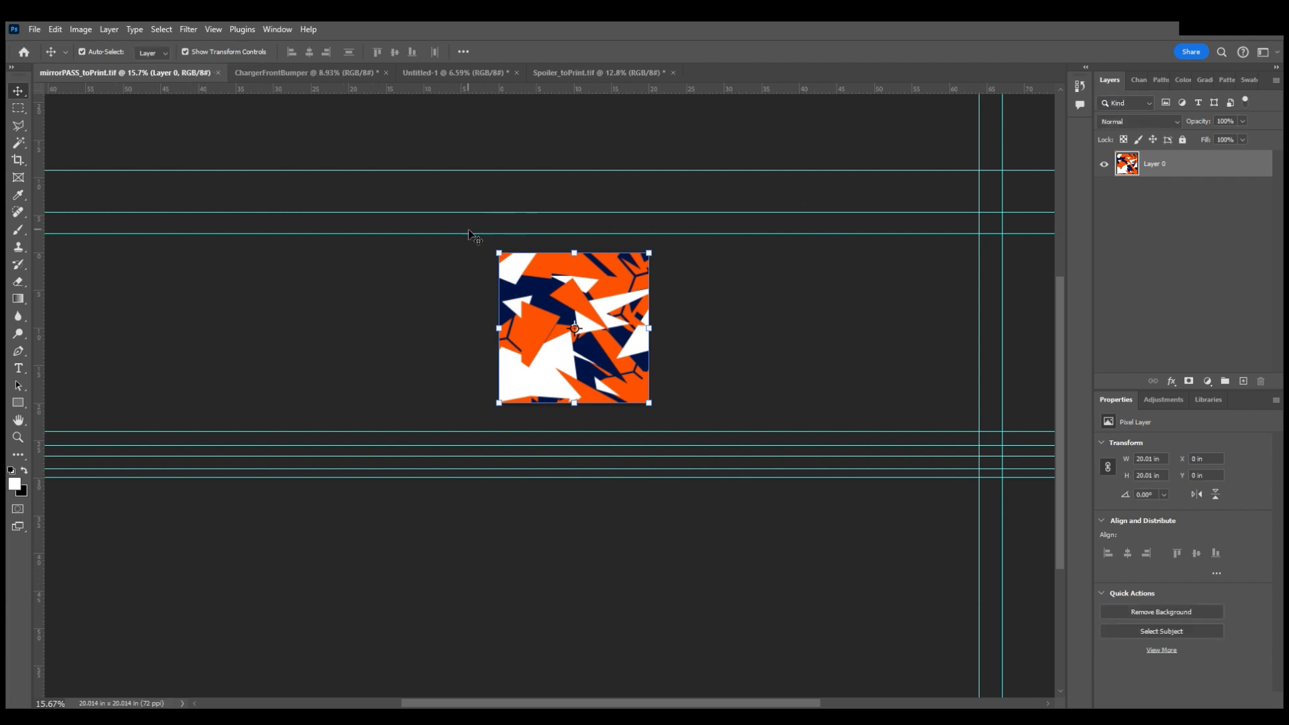
Undo the mirror flip, flattening, crop and layer hiding back to the full side-view car layout, and deselect the Mirror layer
key("ctrl")
key("ctrl+z")
key("ctrl+z")
key("ctrl+z")
key("ctrl+z")
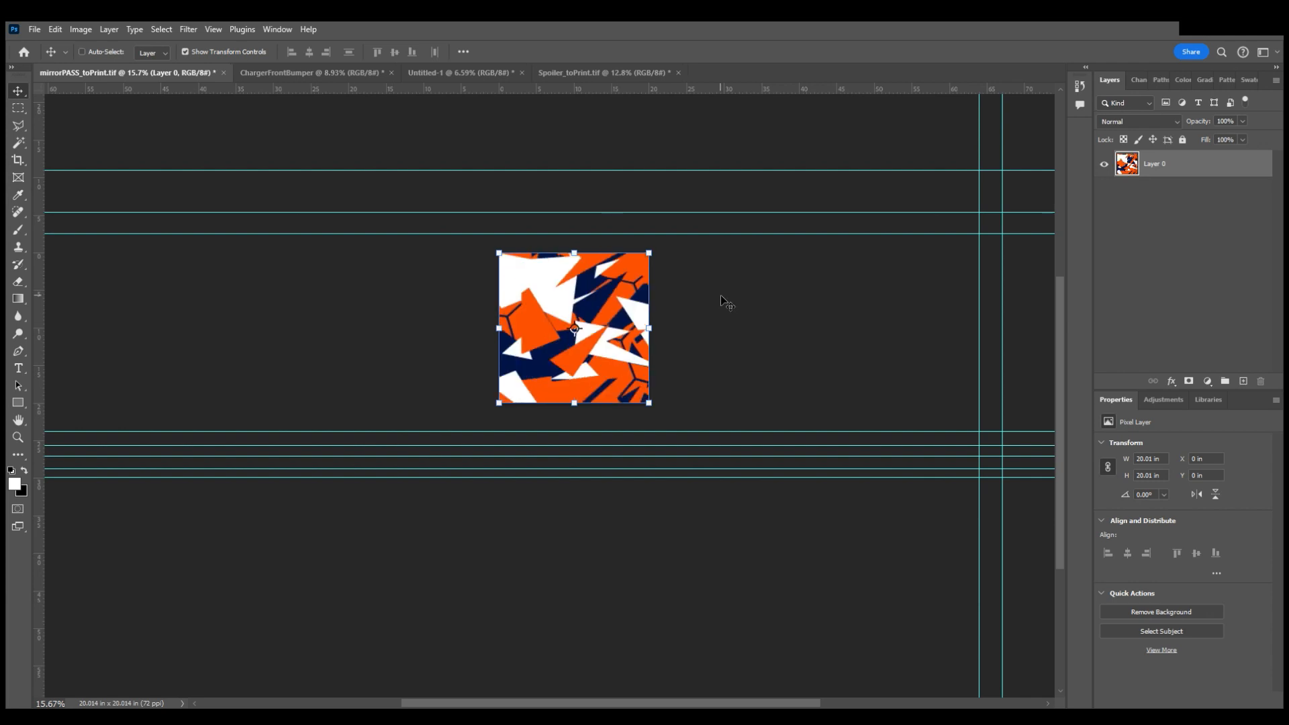
key("ctrl+z")
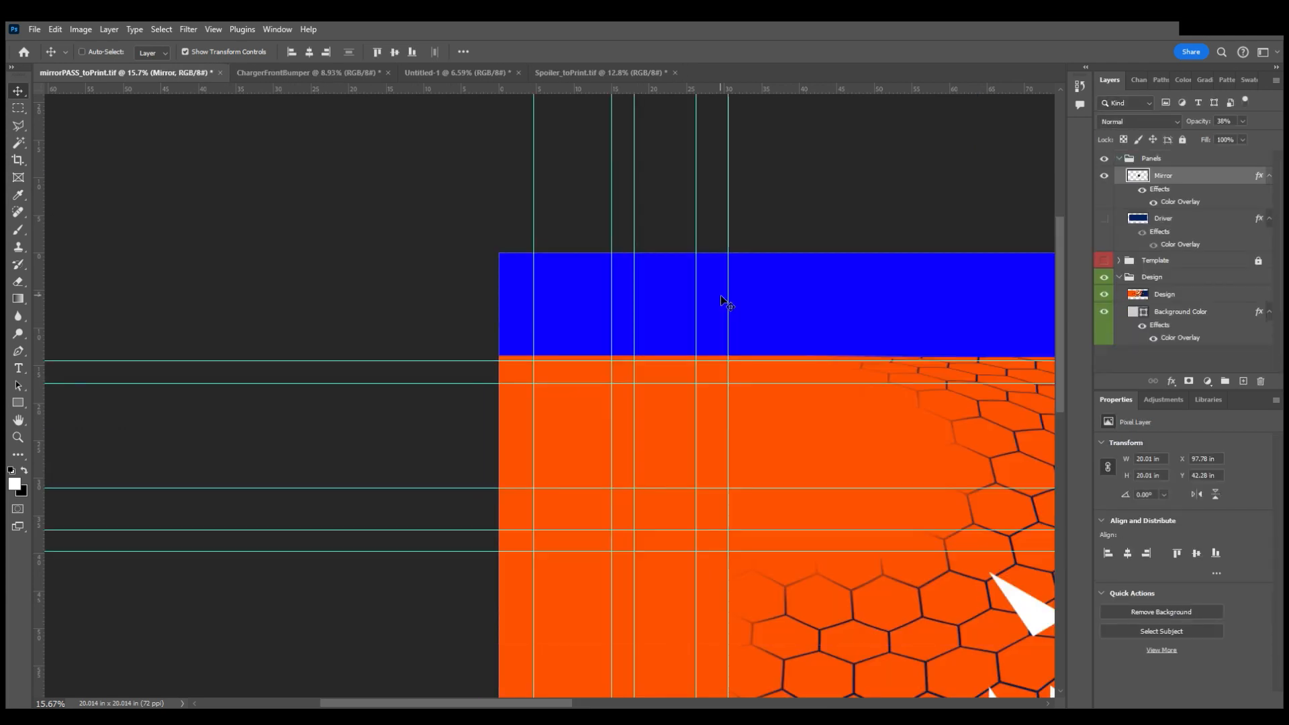
scroll(771, 338, "down", 5)
scroll(772, 340, "right", 3)
key("ctrl+z")
scroll(777, 353, "right", 3)
key("ctrl+z")
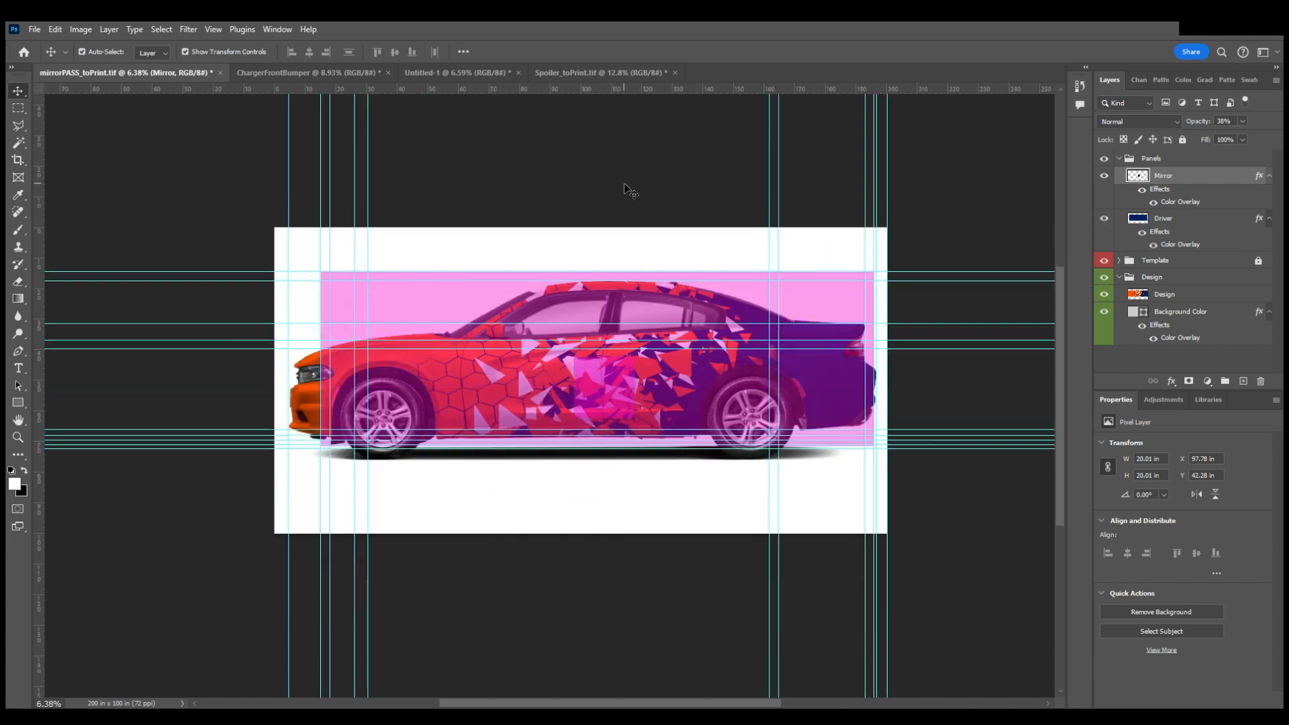
left_click(630, 193)
scroll(585, 285, "right", 1)
scroll(571, 302, "up", 2)
scroll(586, 285, "up", 1)
Switch to Spoiler_toPrint.tif and save the combined layout as SpoilerANDmirrors_toPrint.tif
left_click(586, 75)
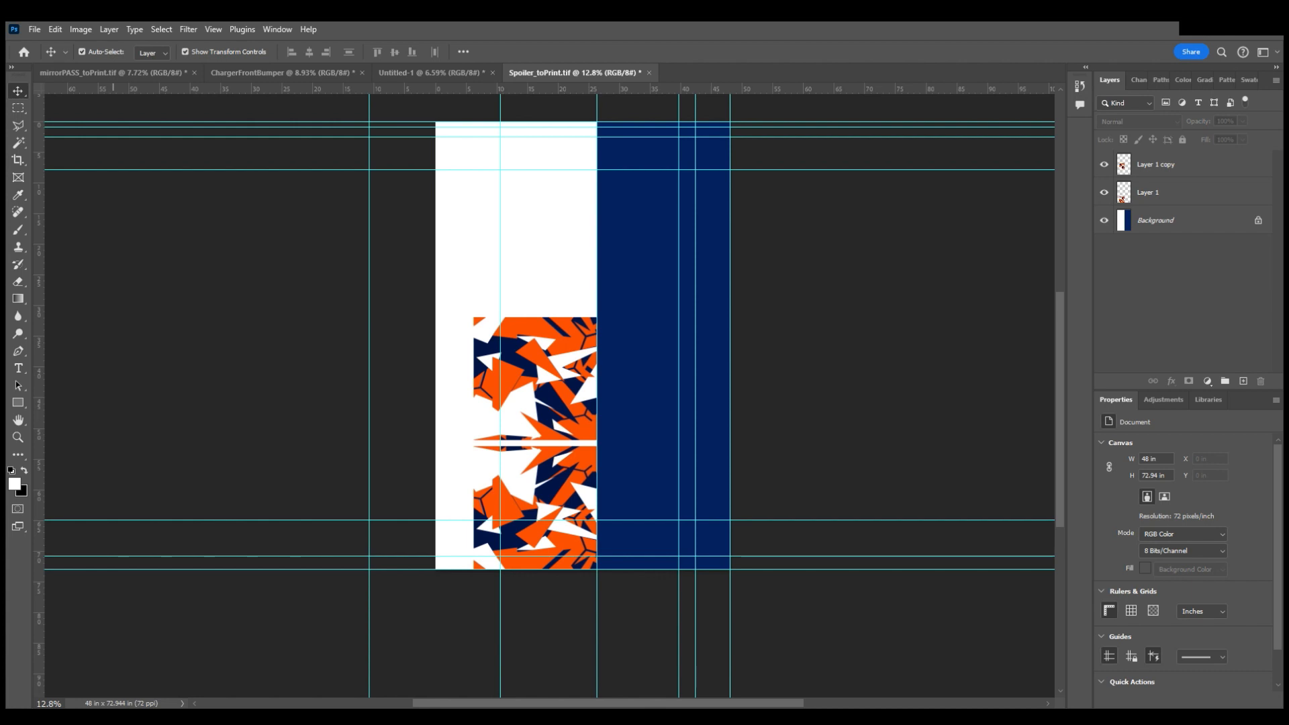
key("Return")
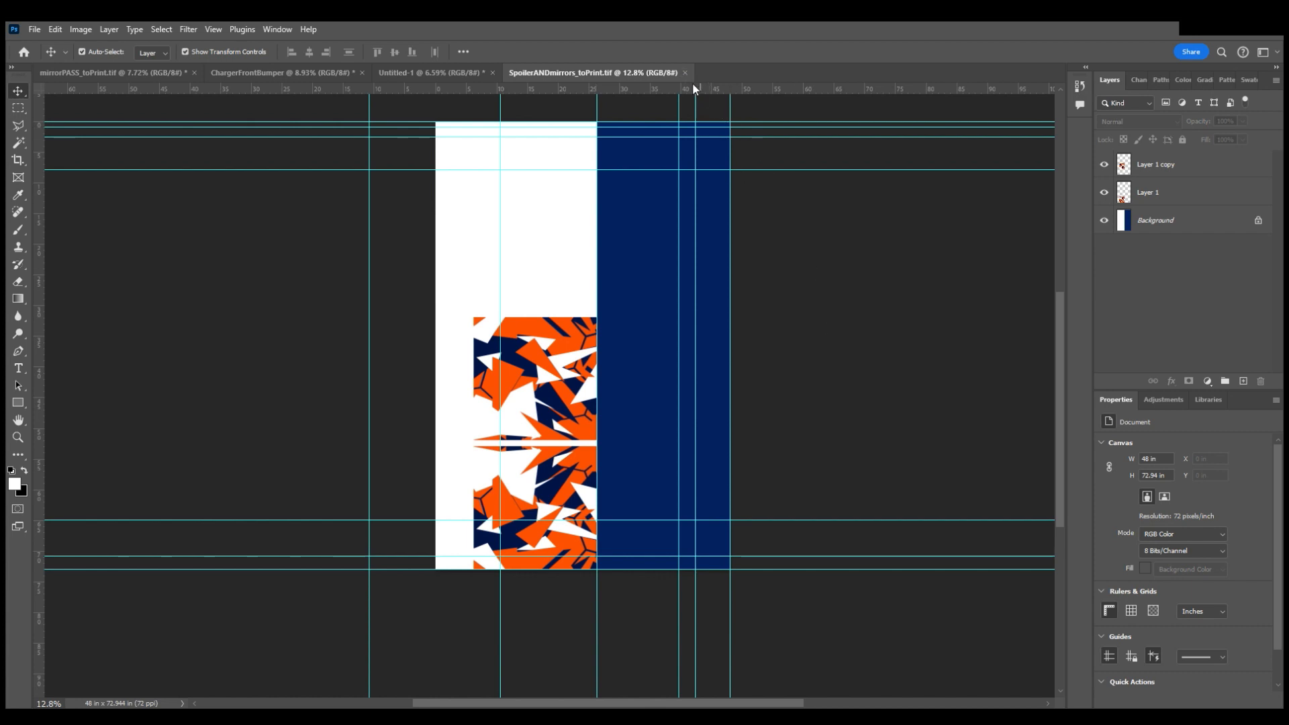
Undo the mirror placement, canvas extension, flattening and crop in SpoilerANDmirrors_toPrint.tif, back to the full top-view layout with the spoiler area selected
key("ctrl+z")
key("ctrl+z")
key("ctrl+z")
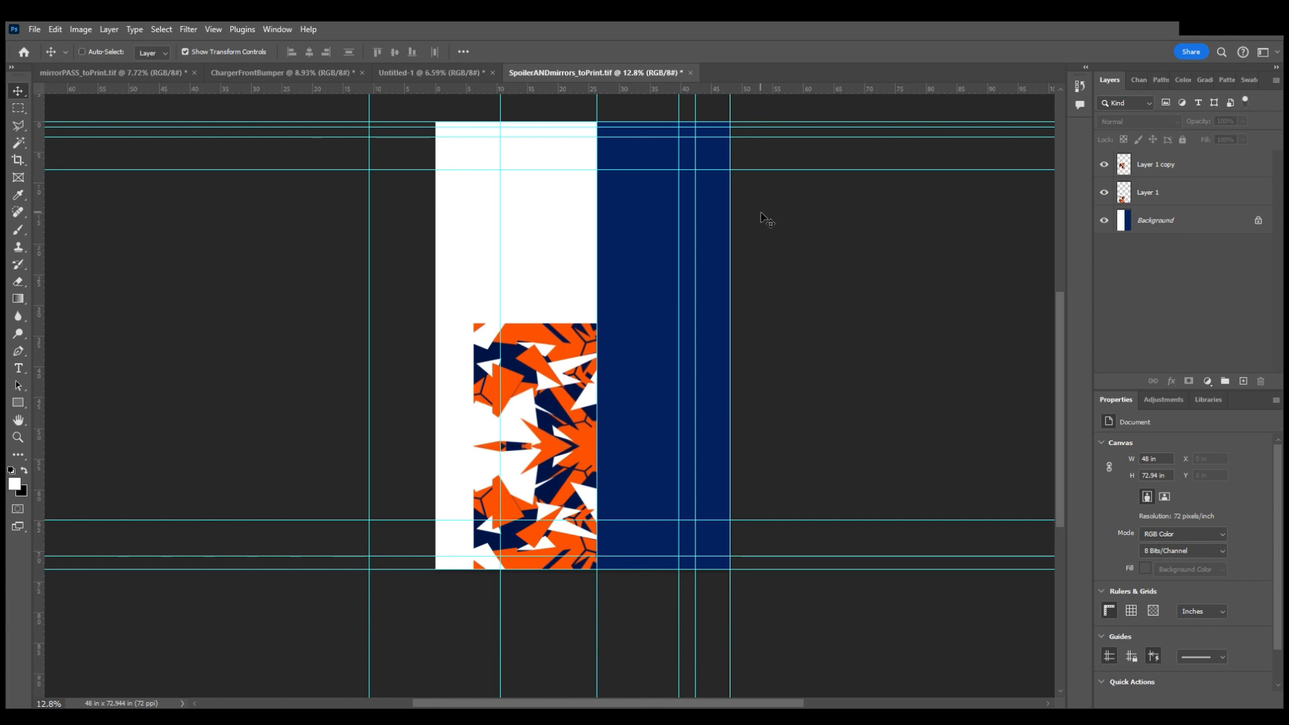
key("ctrl+z")
key("ctrl+z")
key("ctrl+z")
key("ctrl+z")
key("ctrl+z")
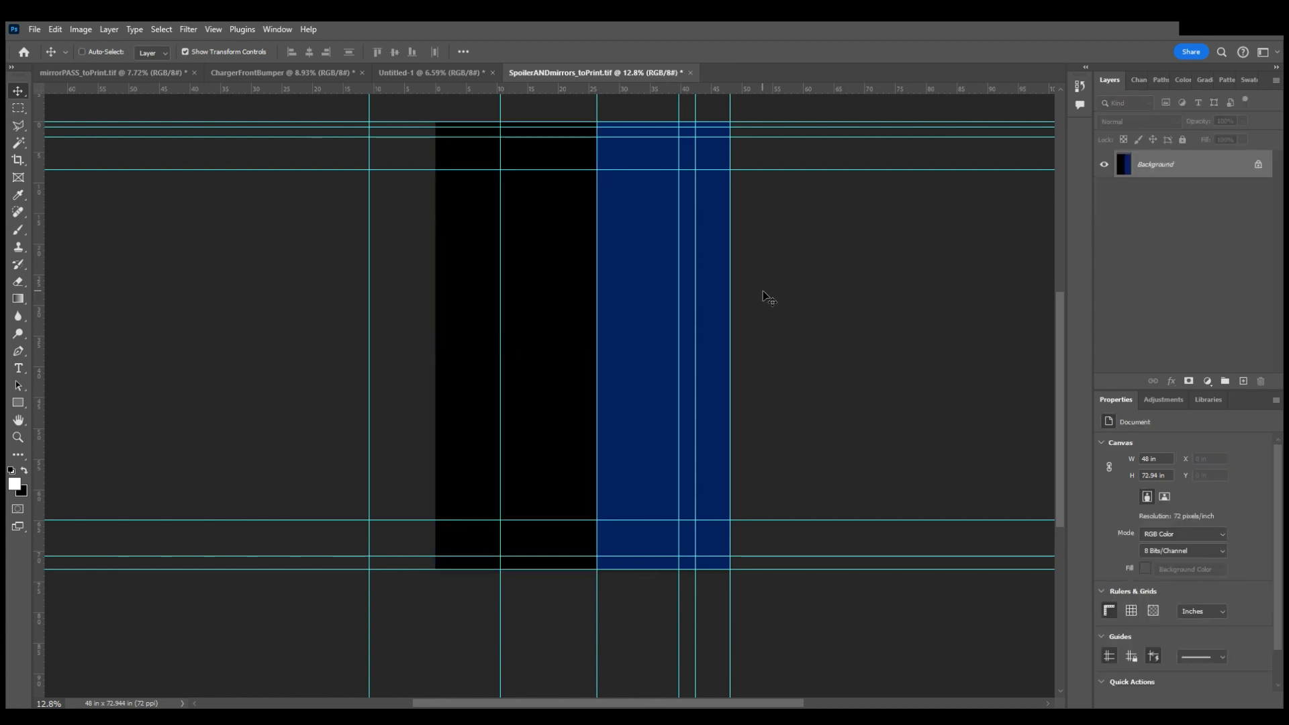
key("ctrl+z")
key("ctrl+z")
scroll(636, 360, "right", 3)
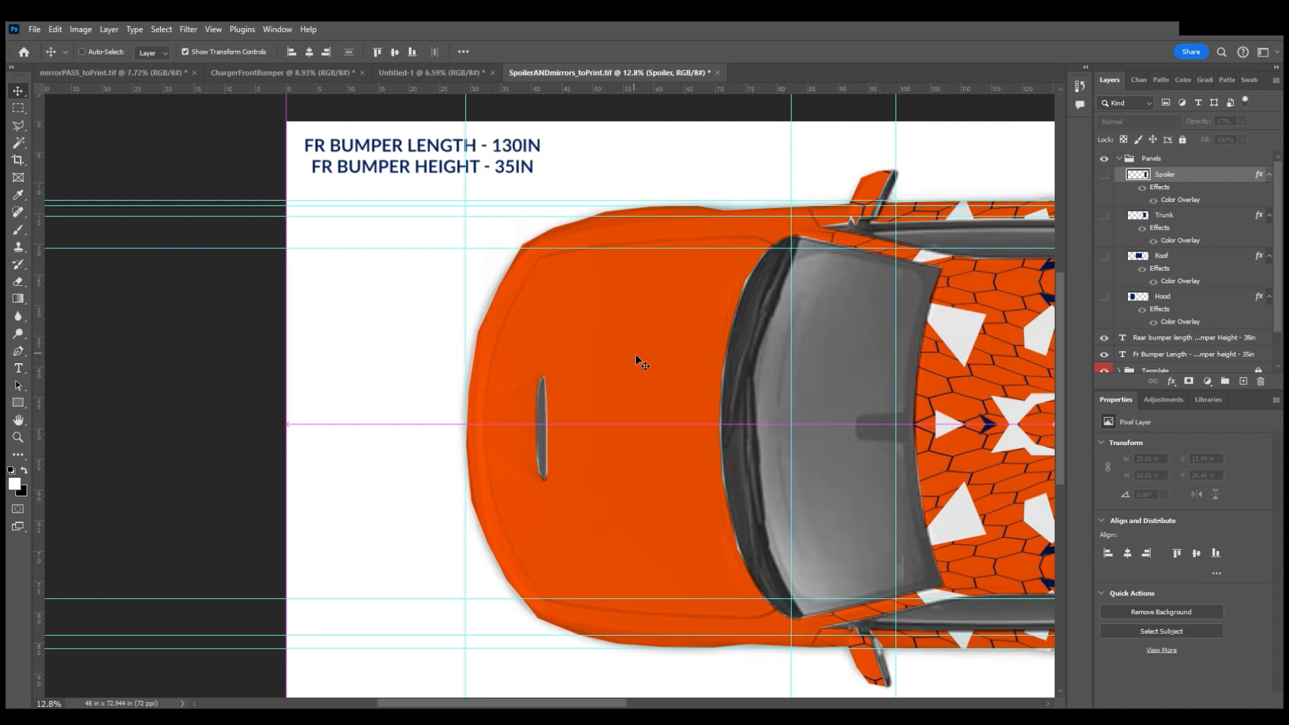
key("ctrl+z")
key("ctrl+z")
key("ctrl+z")
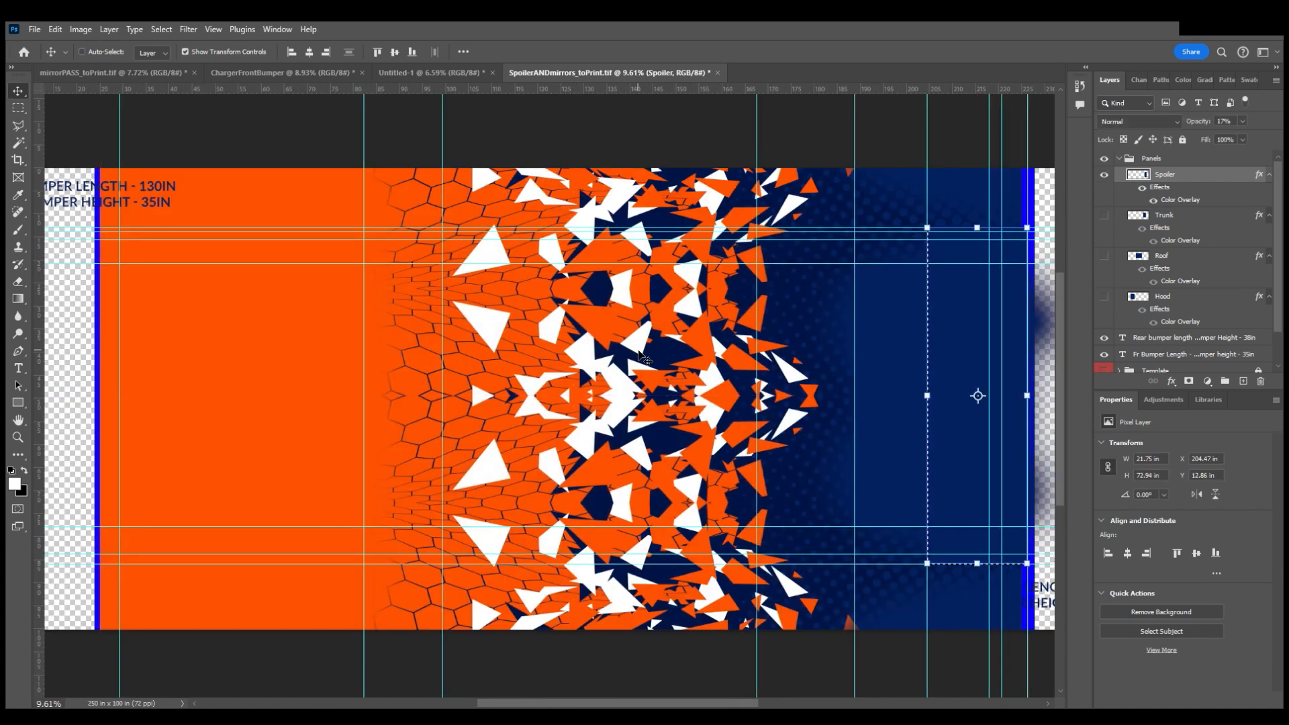
key("ctrl+z")
key("ctrl+z")
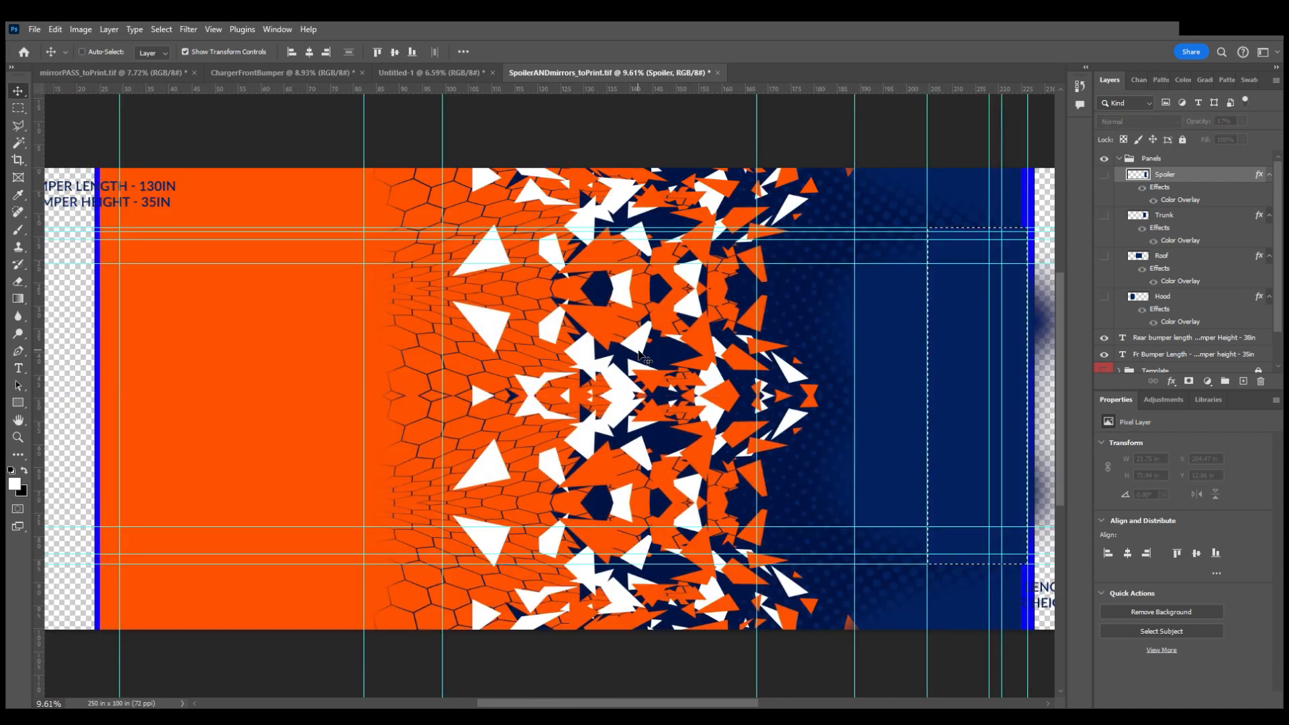
Show the Template group over the top-view car design
scroll(641, 356, "right", 2)
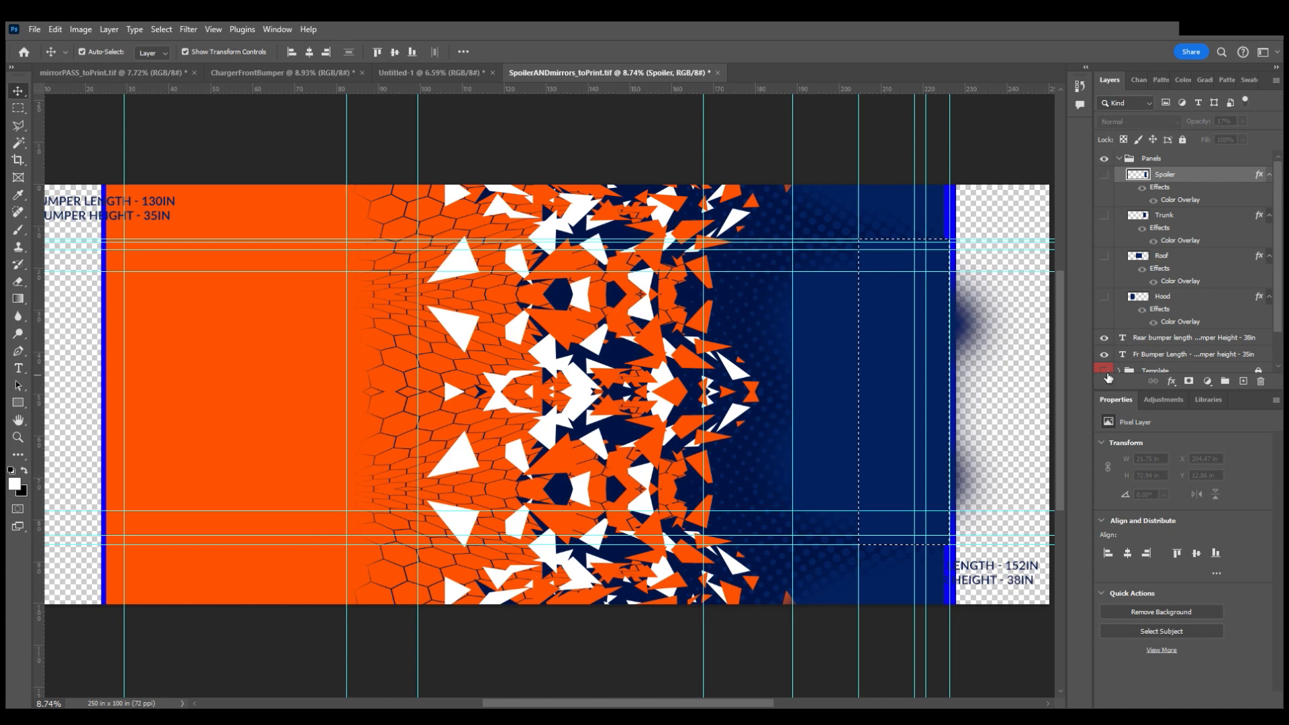
left_click(1104, 370)
scroll(1051, 373, "left", 2)
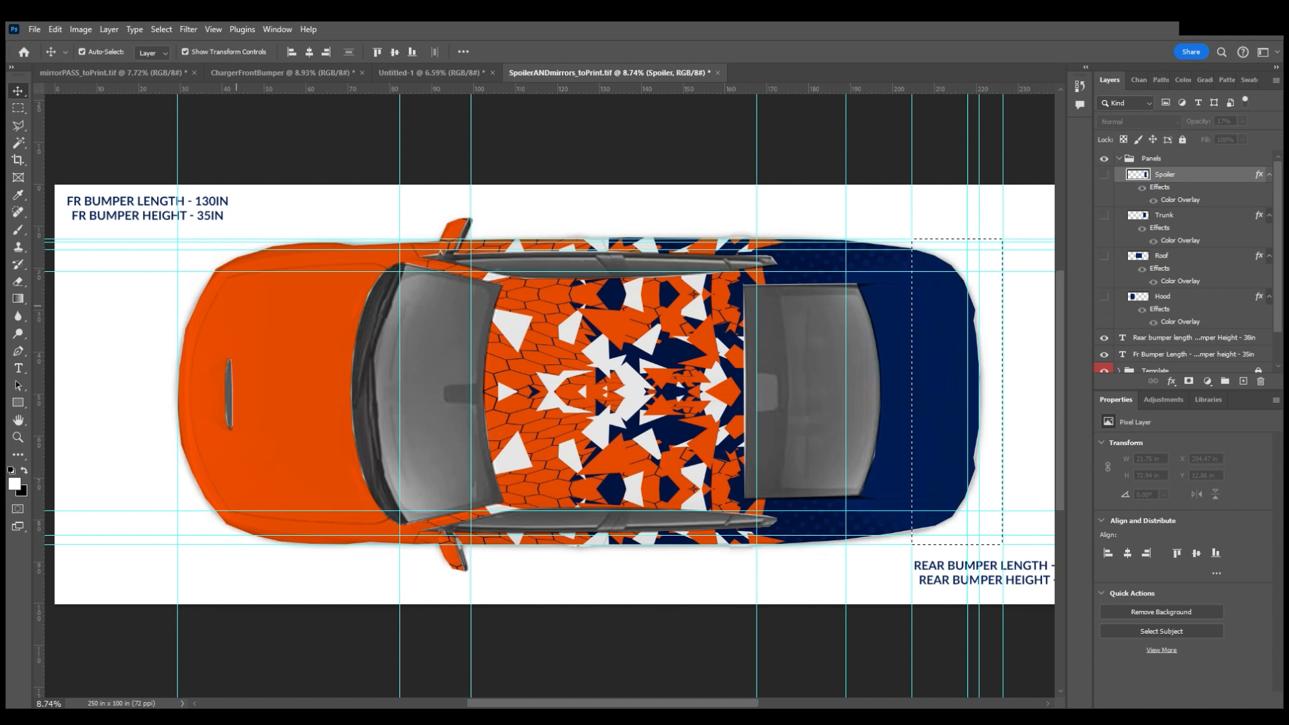
Save the top-view car layout under the name Charger_top_template_working.tif
key("ctrl+n")
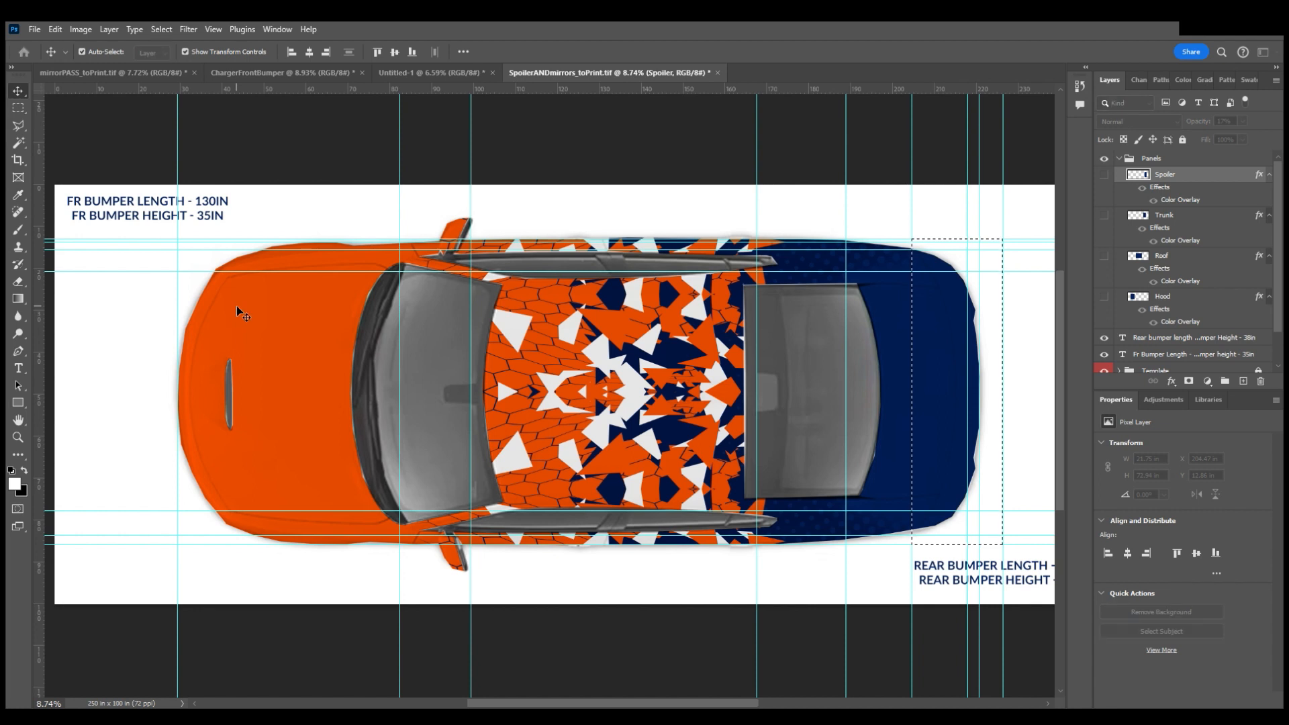
left_click(799, 193)
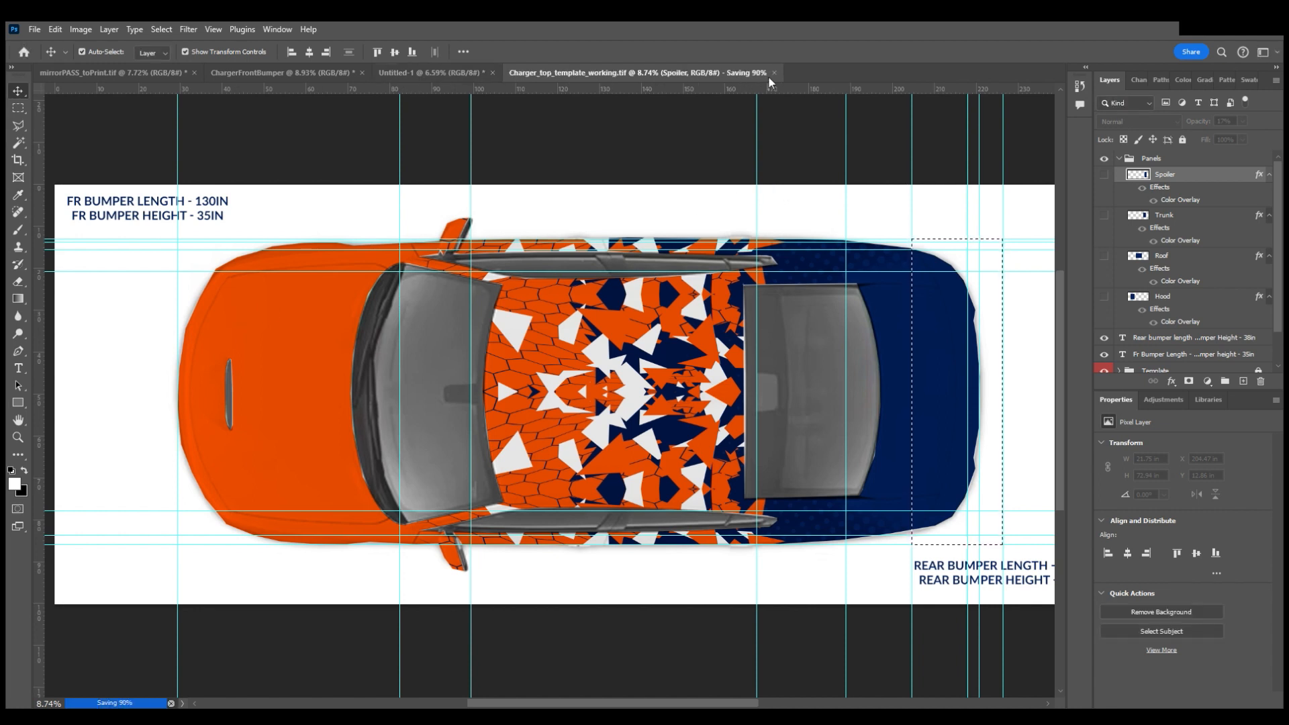
Merge the blue rectangle into the background of Untitled-1, save it as RearBumper_toPrint.tif and close it
left_click(441, 75)
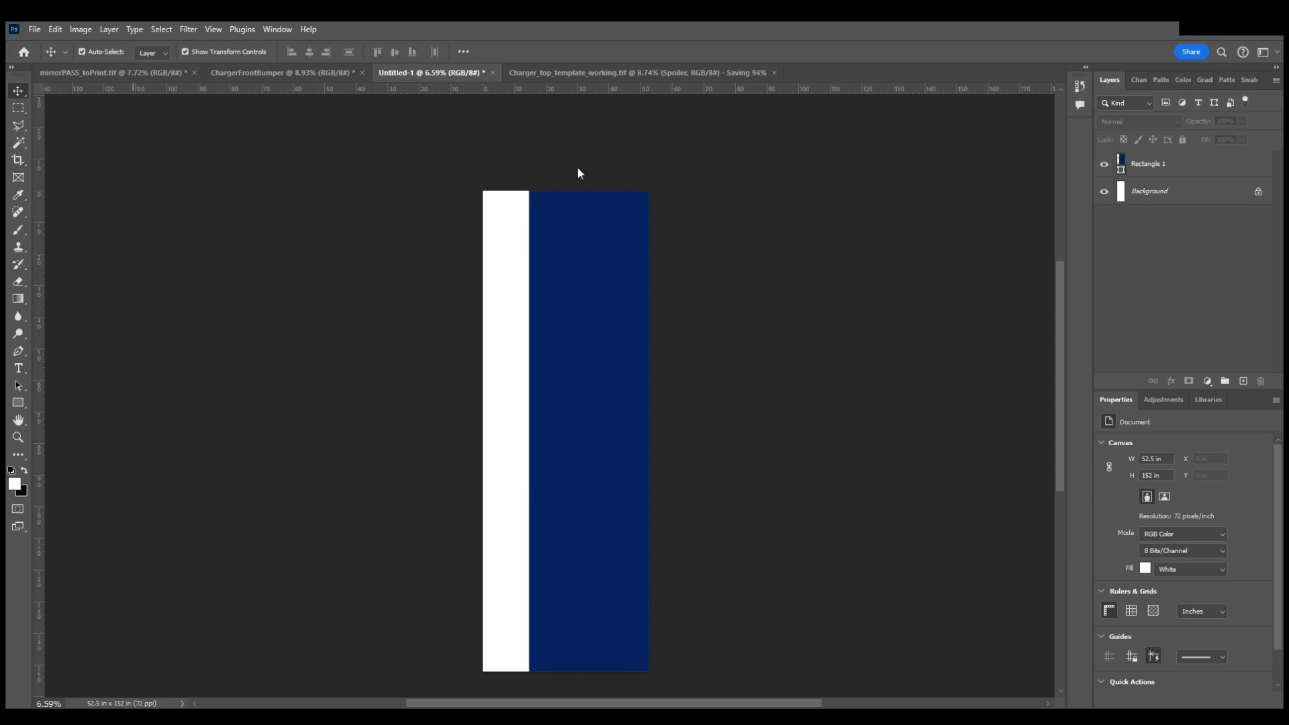
left_click(1199, 164)
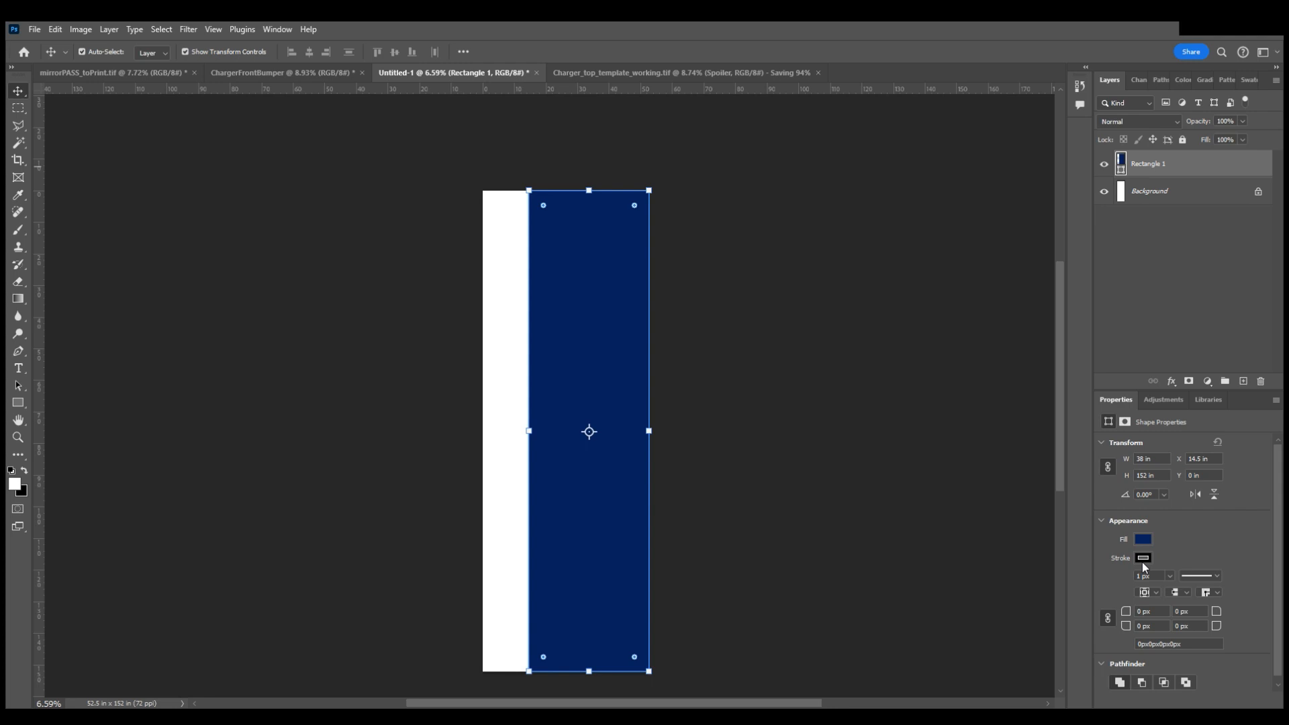
key("ctrl+e")
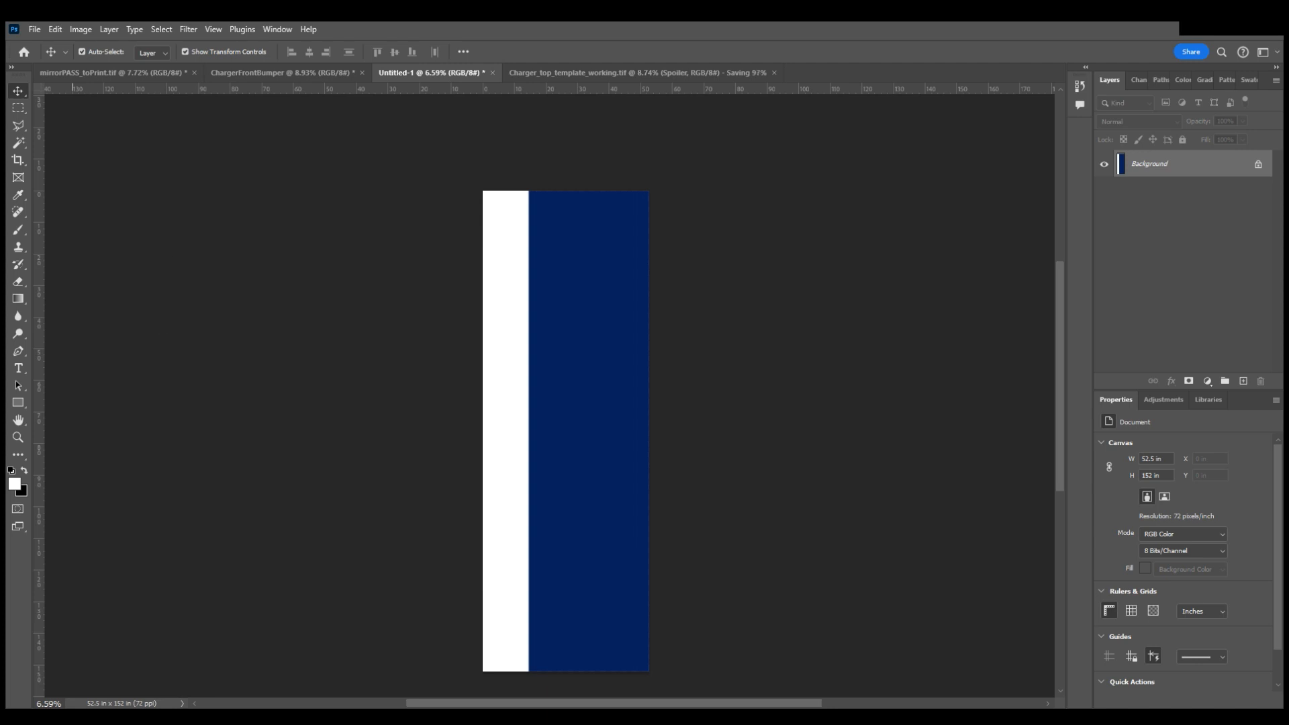
key("ctrl+s")
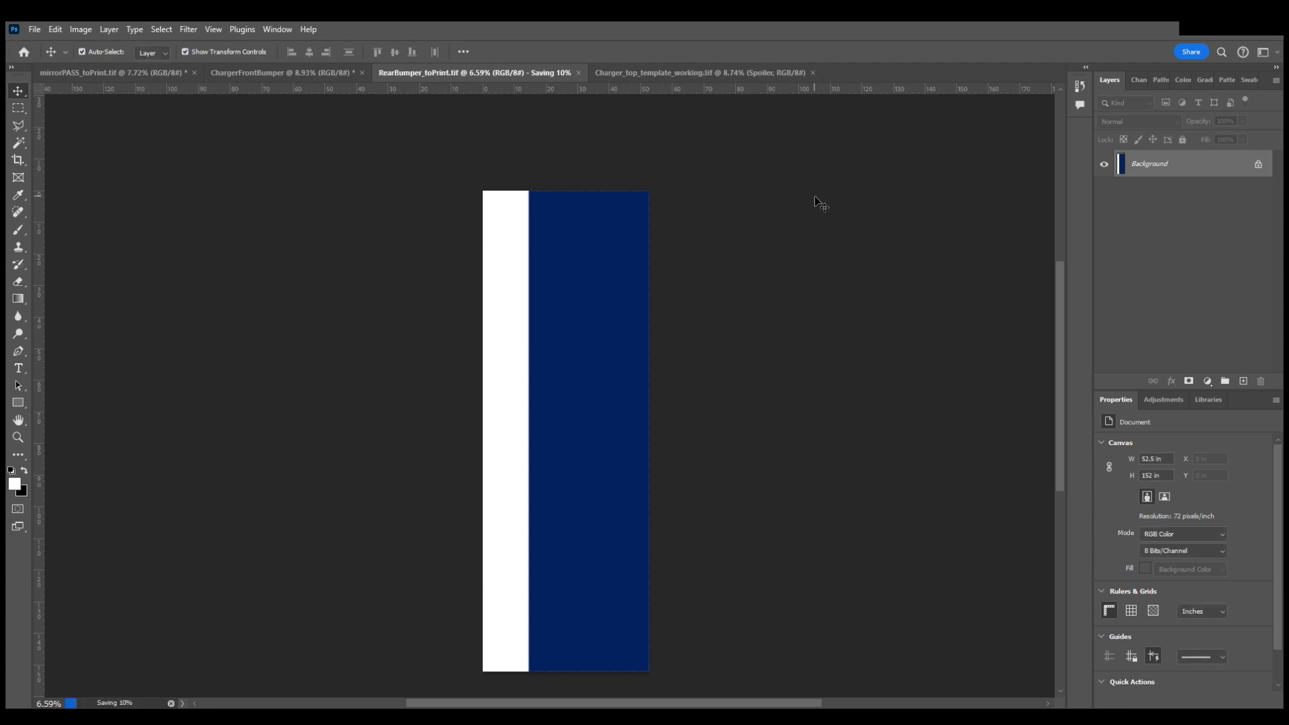
left_click(530, 73)
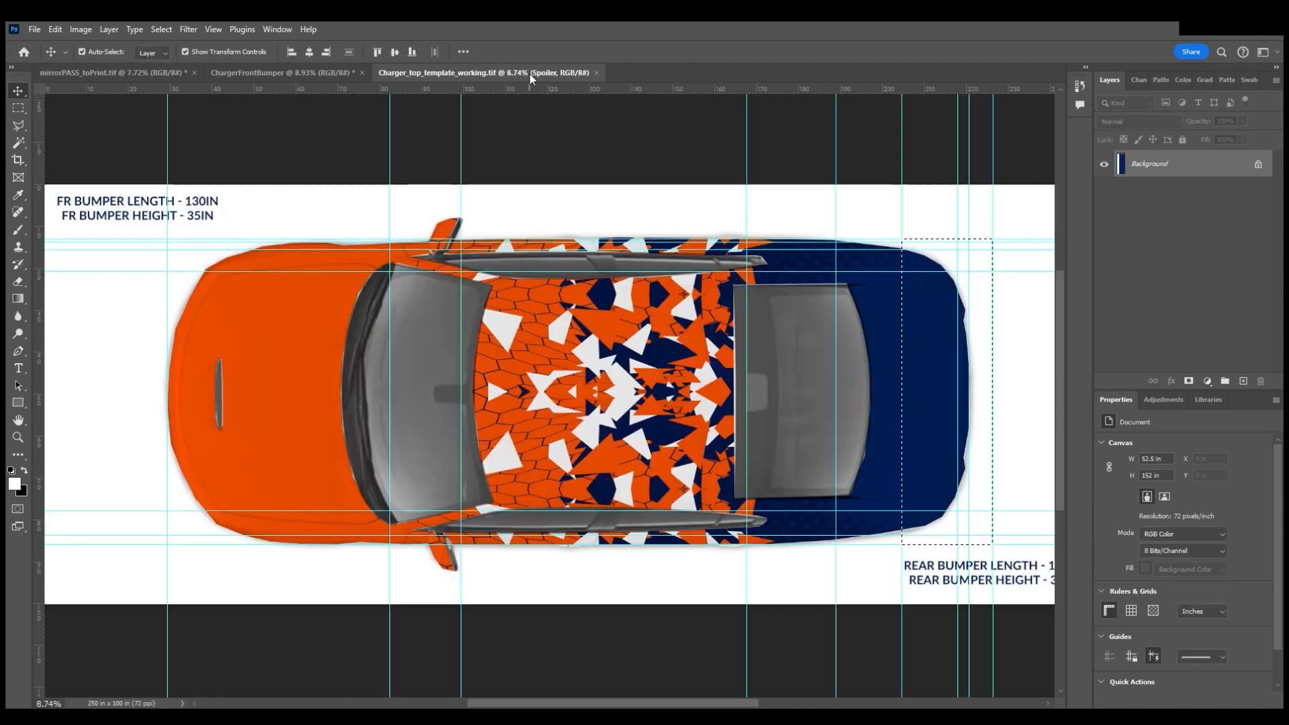
Rasterize and flatten the orange rectangle in ChargerFrontBumper, save the file as FrontBumper_toPrint.tif and close it
left_click(349, 73)
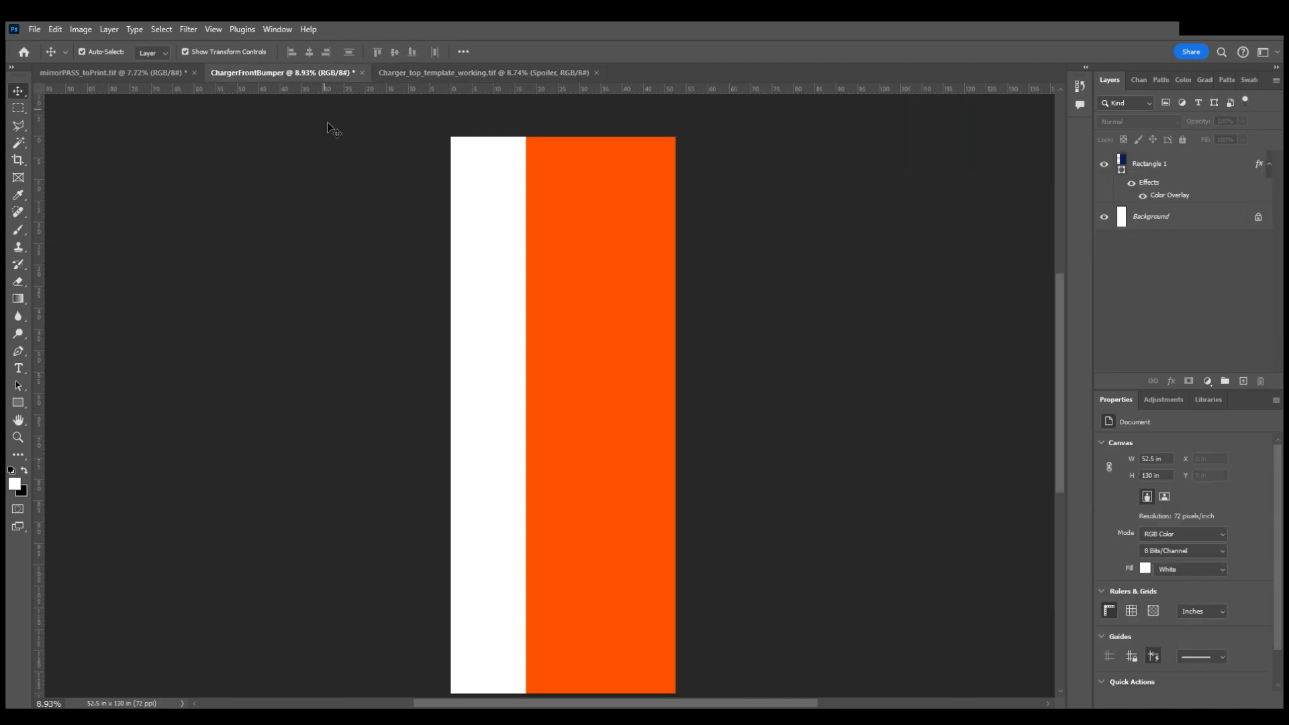
left_click(1207, 167)
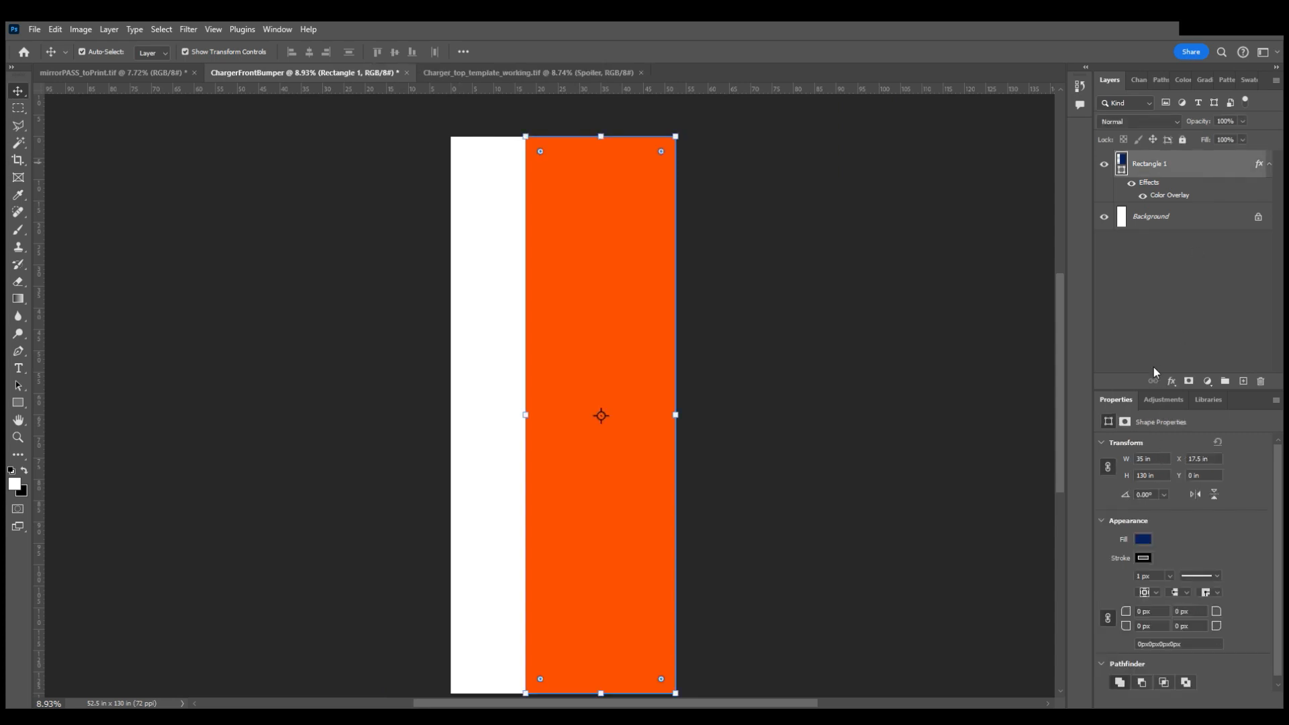
left_click(1154, 341)
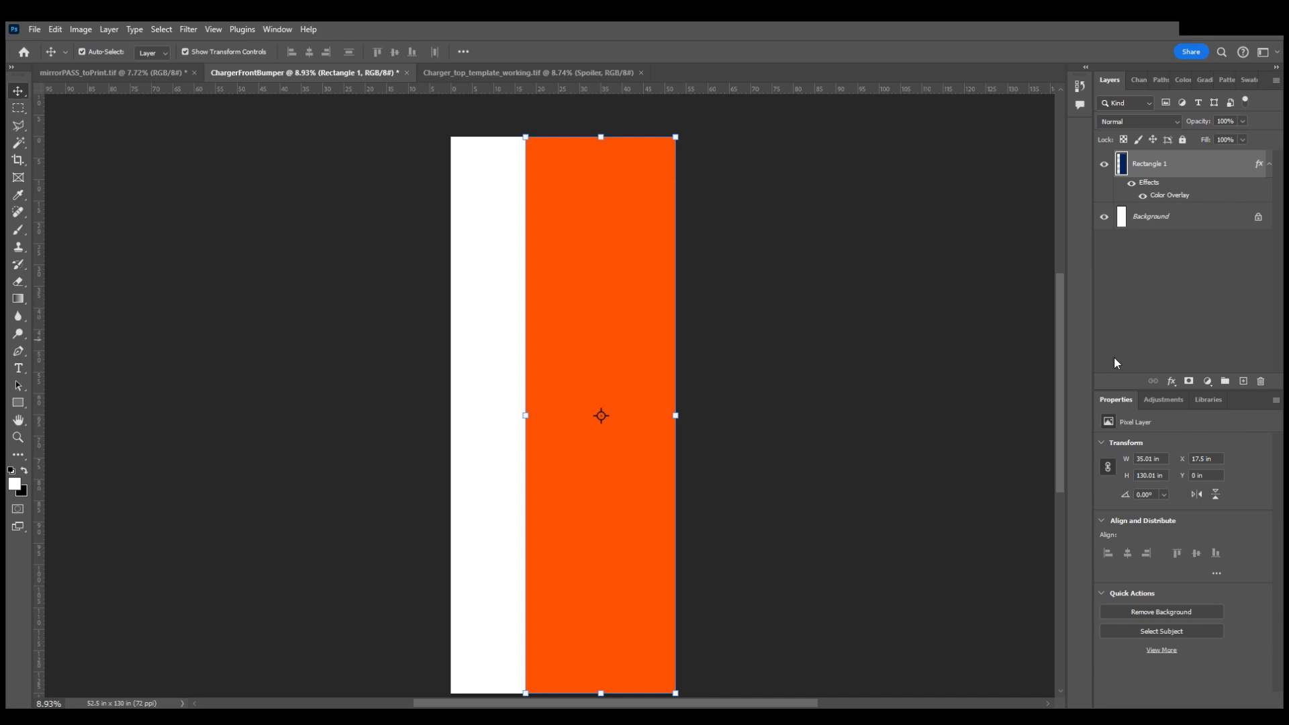
left_click(1197, 219)
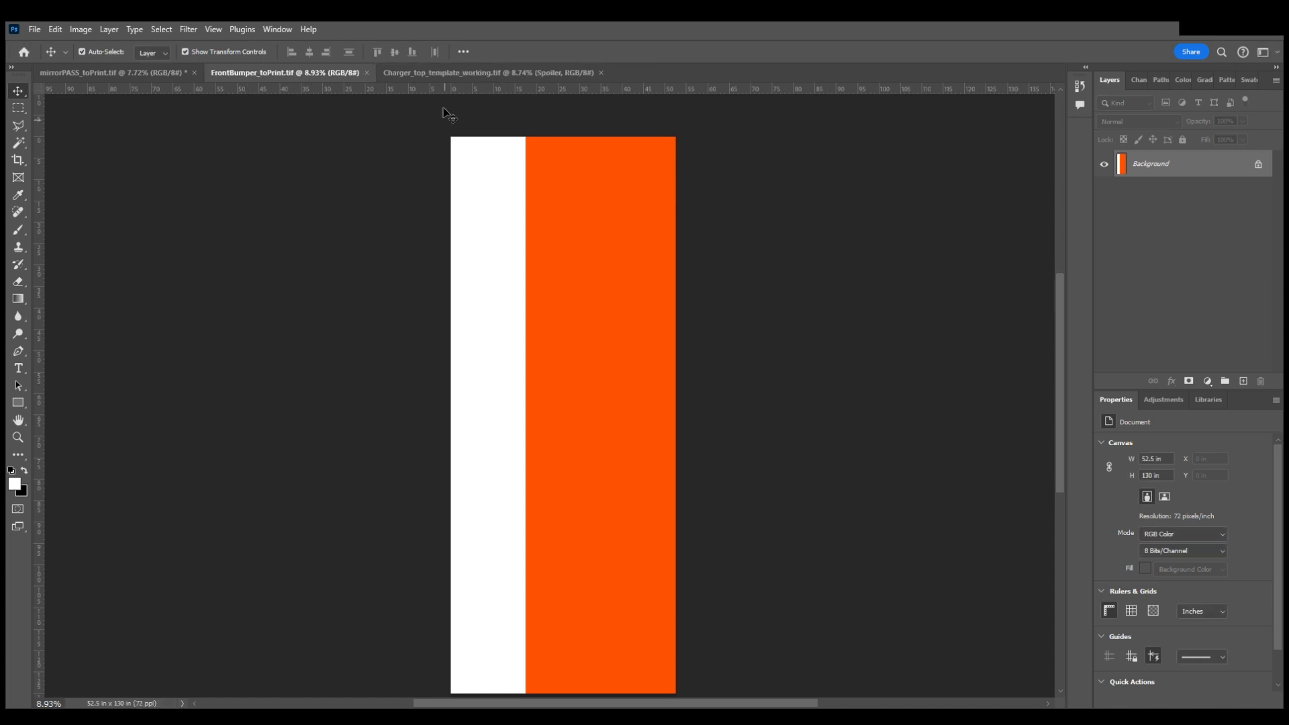
left_click(366, 73)
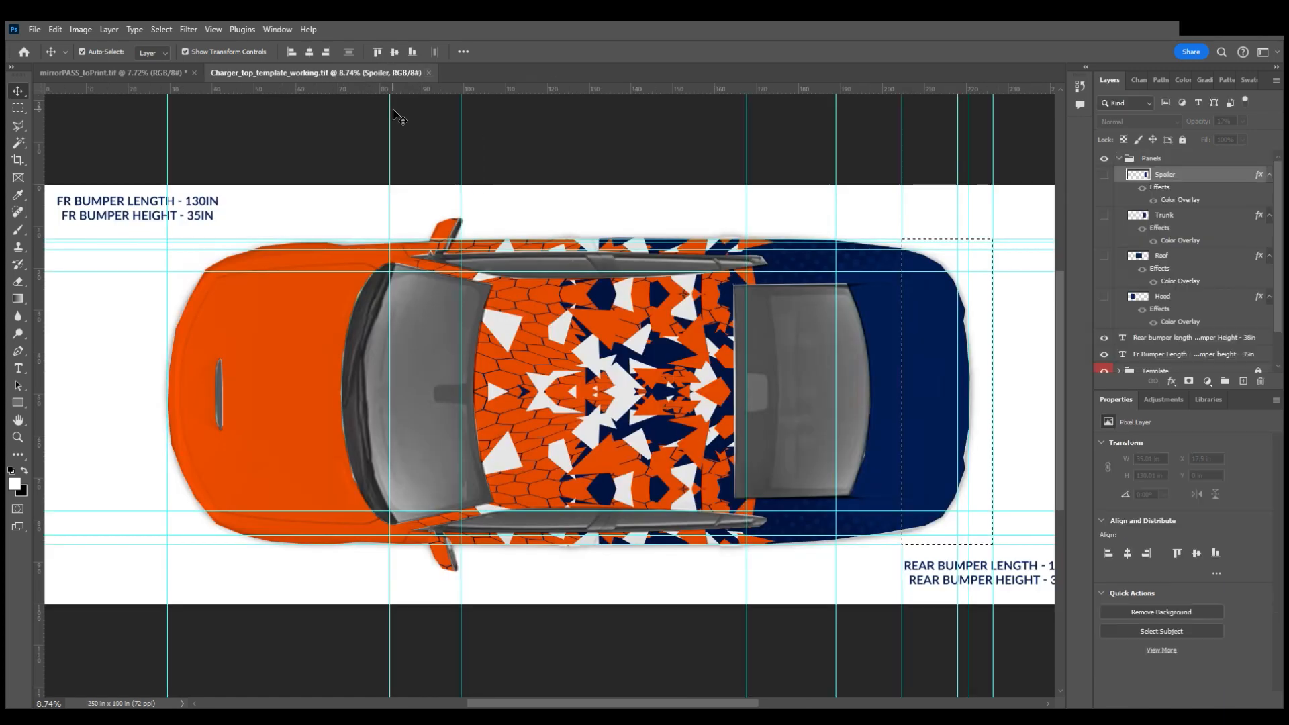
In mirrorPASS_toPrint.tif, select the Driver panel's area with the Magic Wand and hide the Mirror, Driver and Template layers
left_click(161, 73)
scroll(536, 225, "down", 1)
scroll(544, 250, "up", 1)
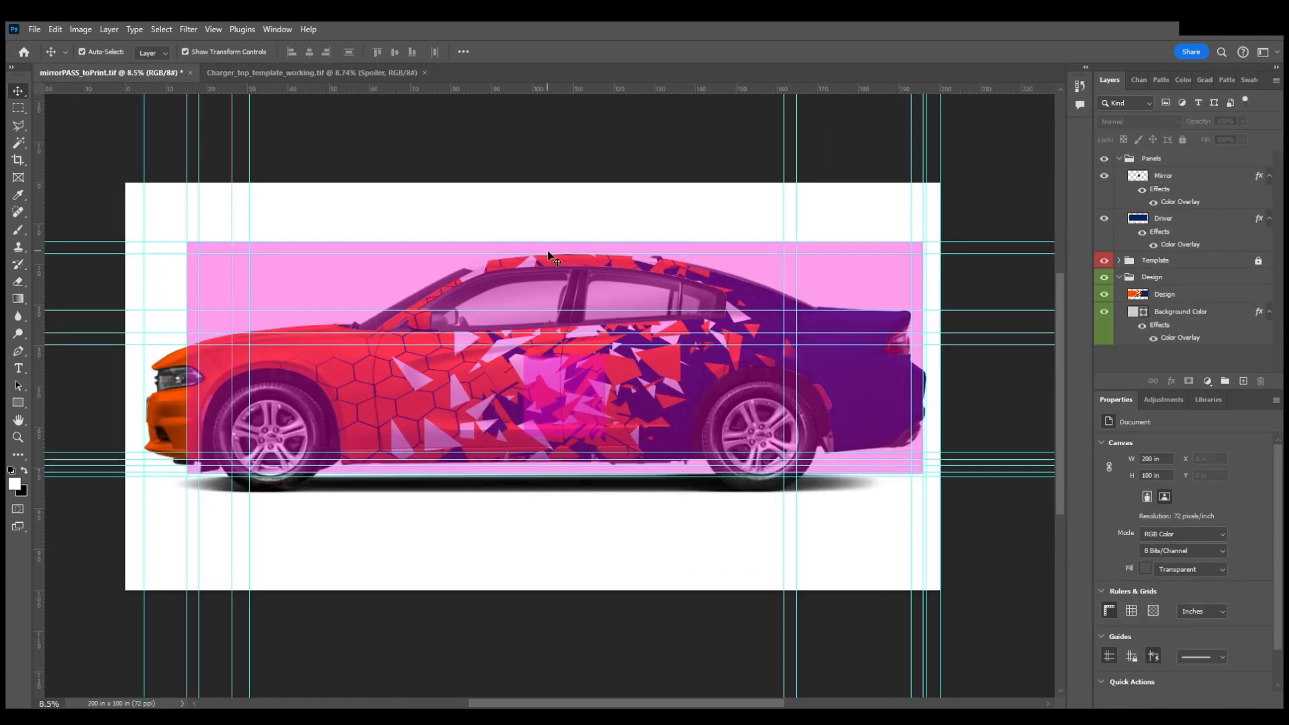
scroll(548, 255, "right", 1)
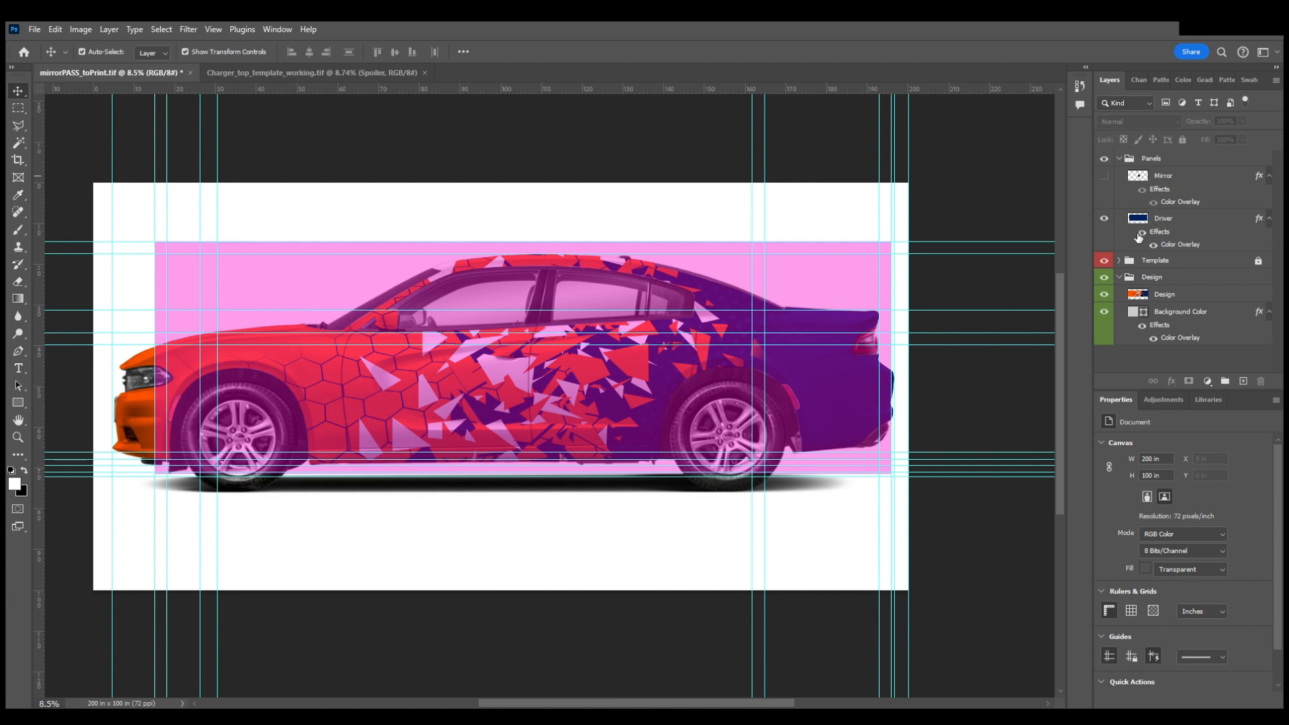
left_click(1202, 223)
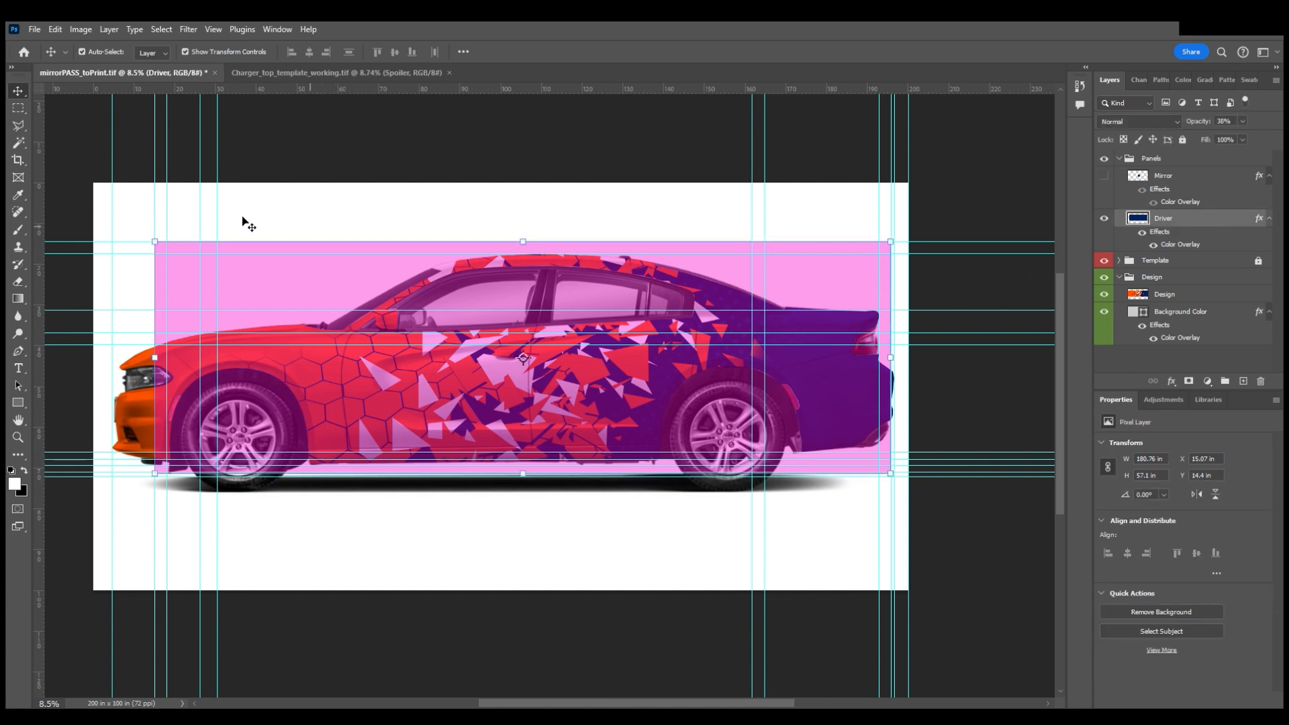
left_click(20, 145)
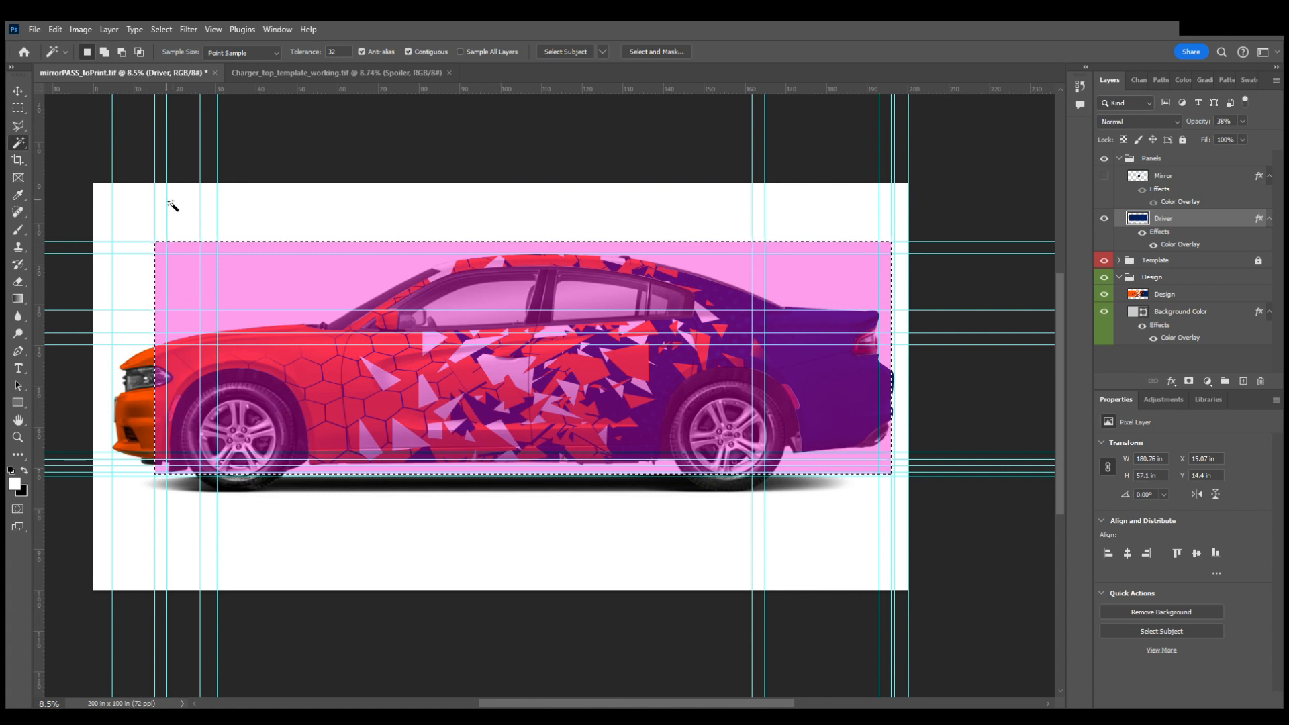
left_click(1104, 218)
left_click(1104, 261)
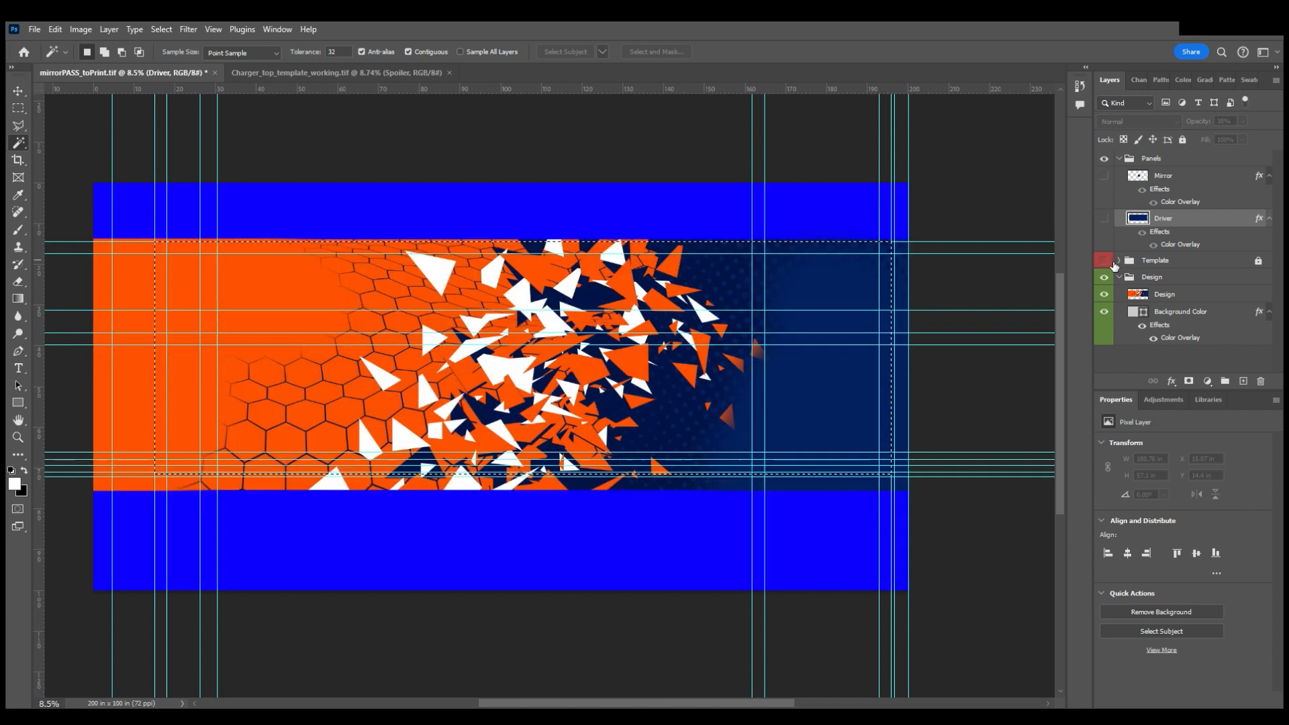
Inspect both ends of the Driver selection against the design, comparing it with the Template group shown and hidden
scroll(923, 353, "up", 1)
scroll(923, 352, "up", 2)
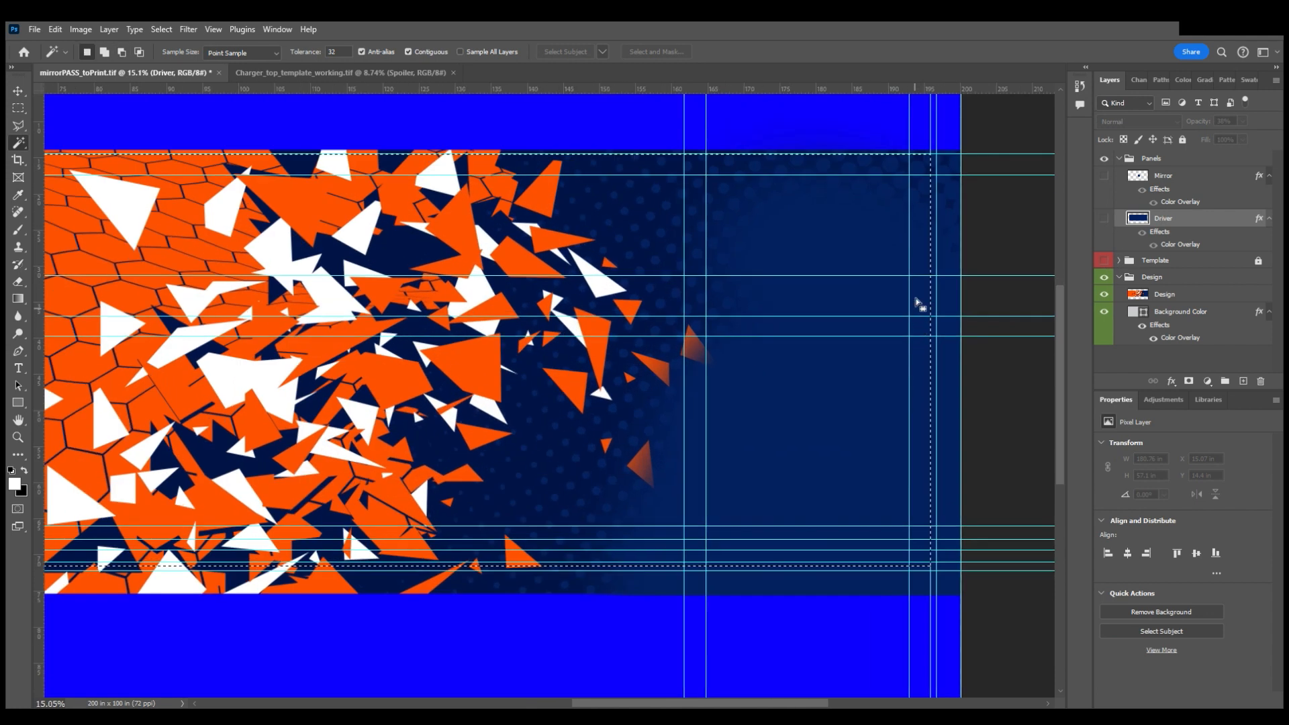
scroll(918, 303, "right", 2)
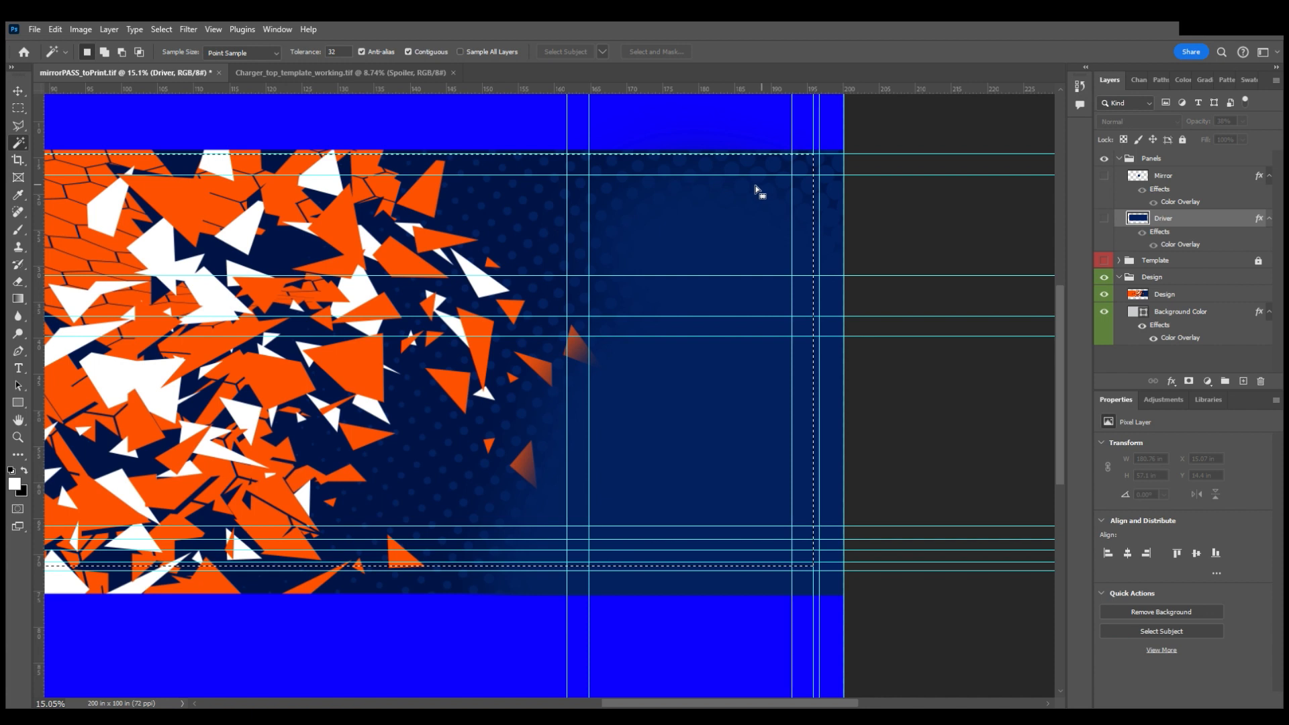
scroll(844, 268, "down", 2)
scroll(685, 457, "left", 1)
scroll(648, 451, "down", 2)
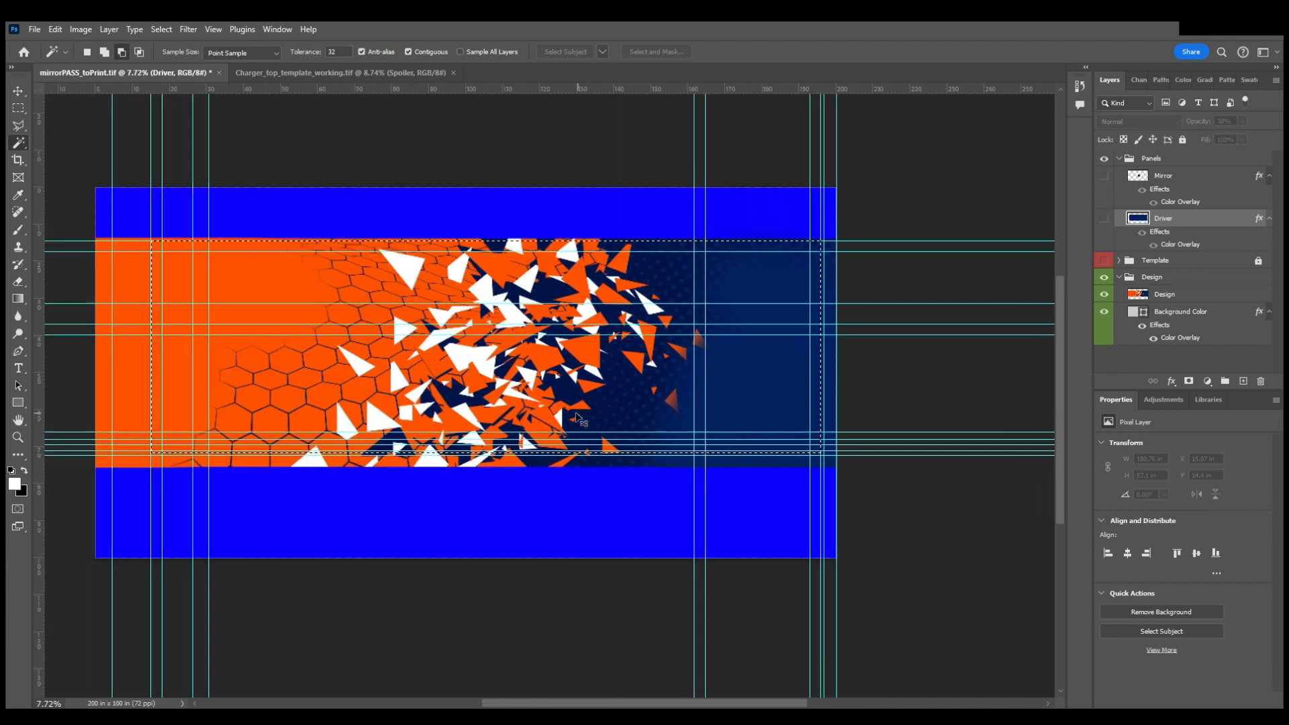
scroll(258, 443, "left", 2)
scroll(259, 443, "up", 2)
scroll(258, 444, "left", 2)
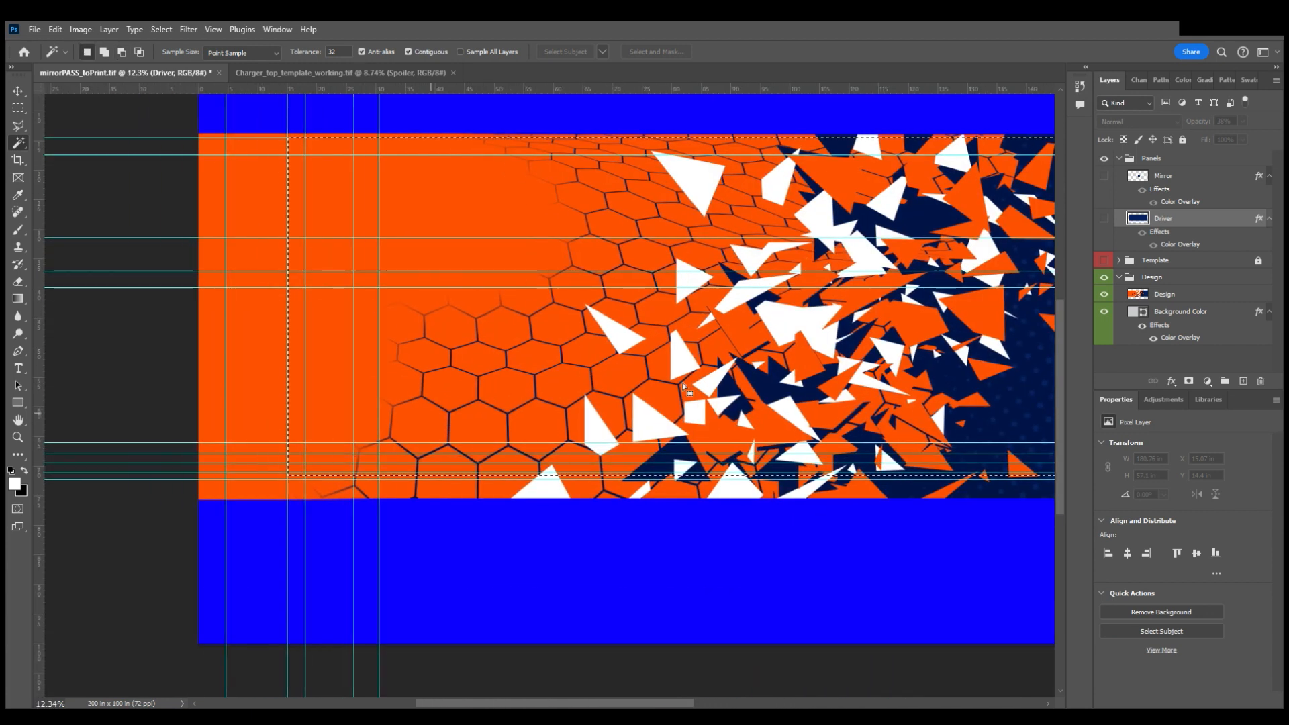
left_click(1104, 260)
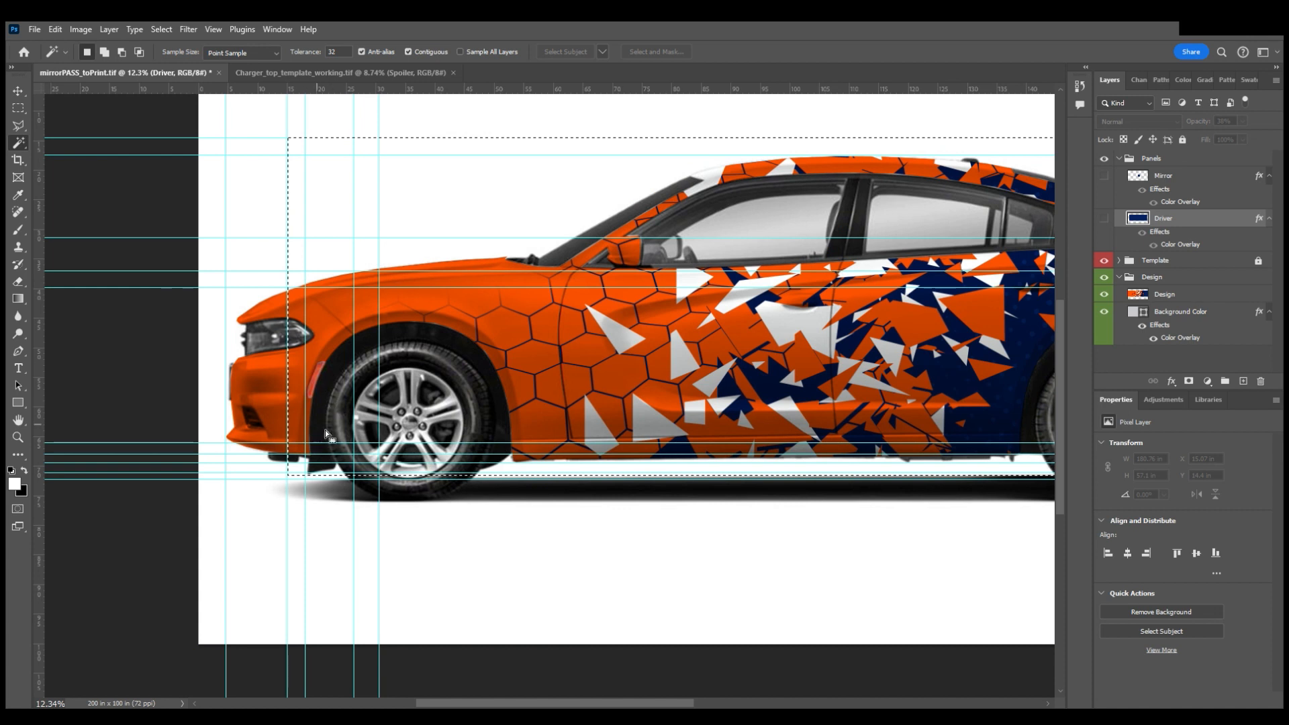
left_click(1104, 260)
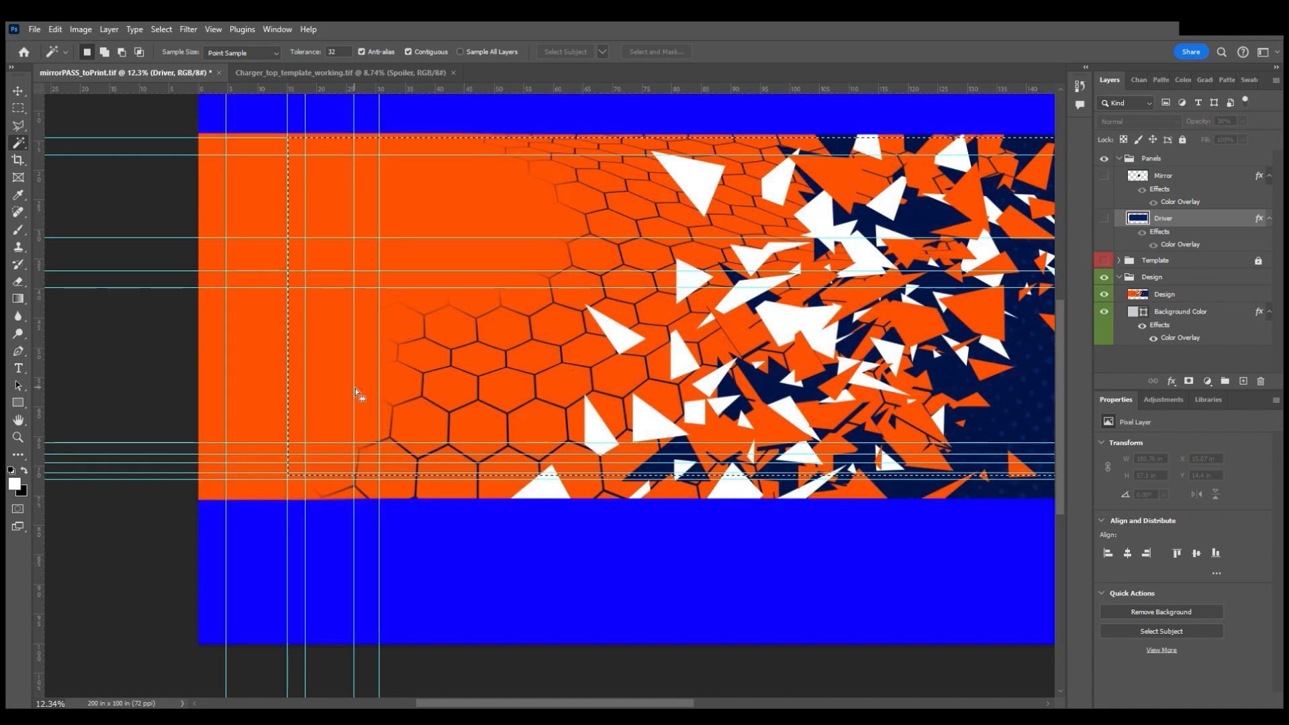
left_click(1104, 260)
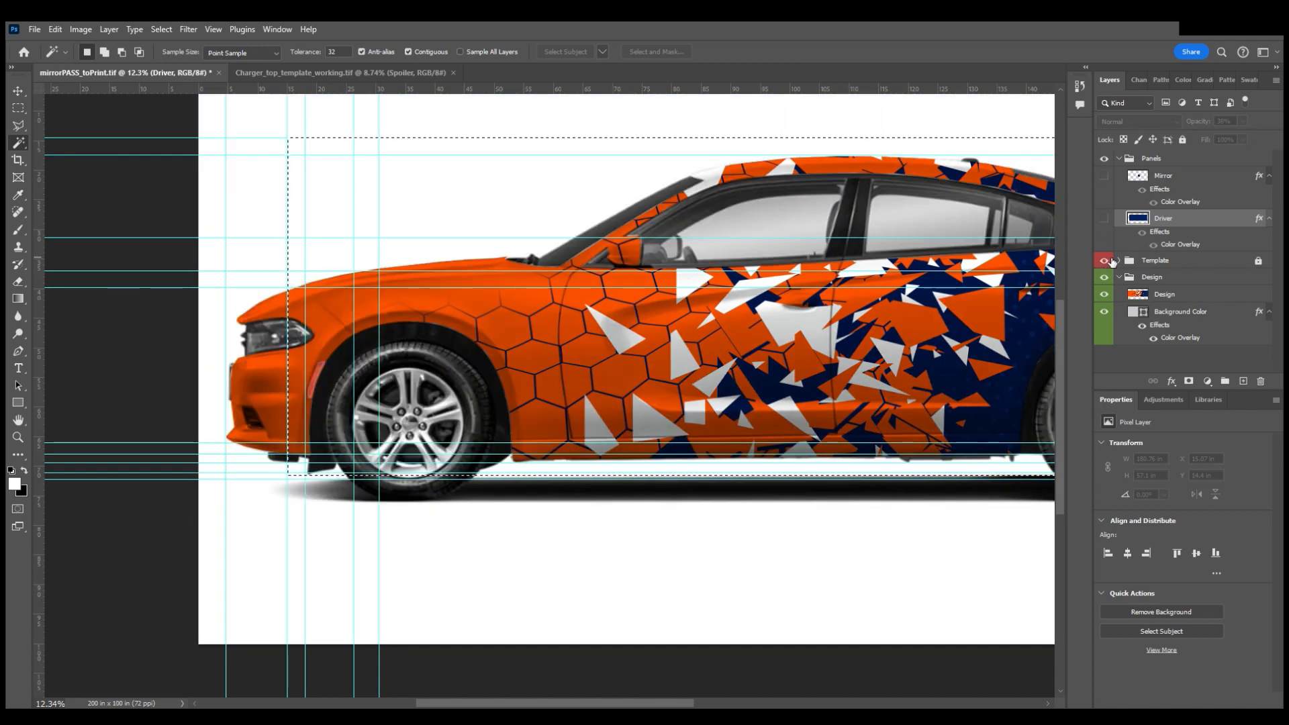
left_click(1104, 260)
scroll(722, 260, "down", 2)
scroll(722, 260, "up", 3)
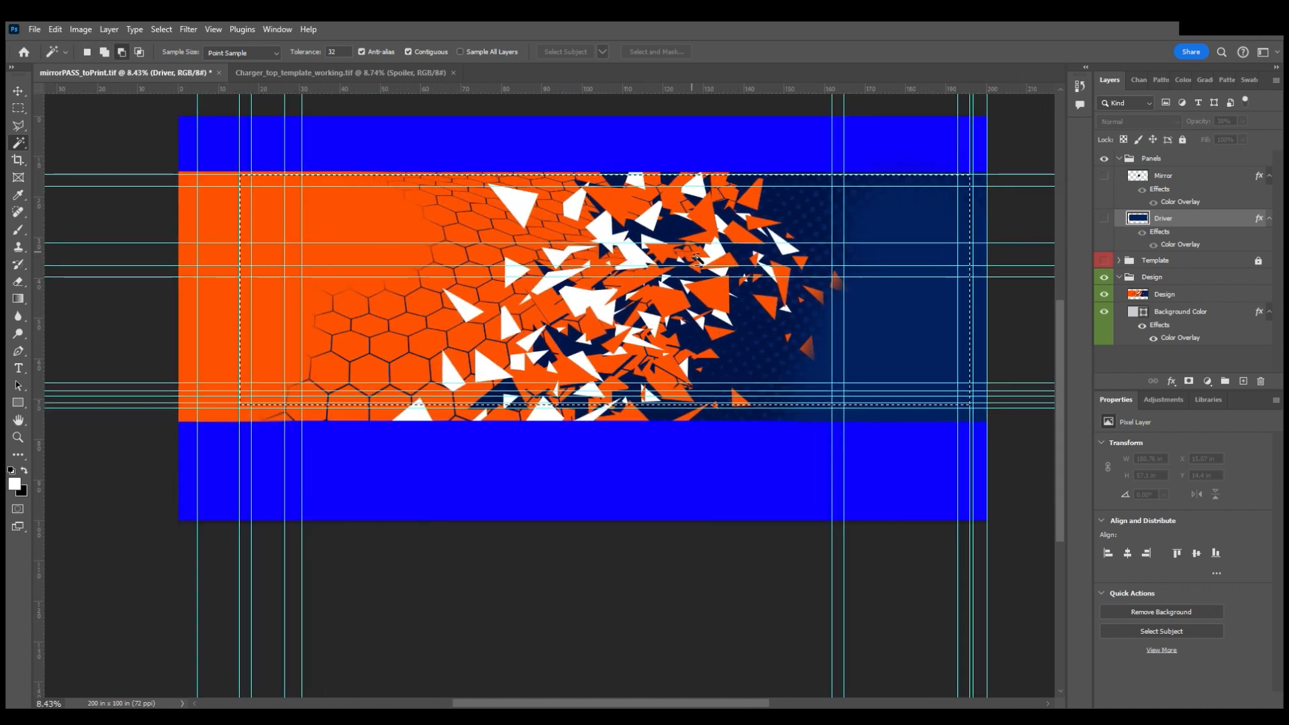
scroll(693, 256, "left", 1)
scroll(695, 250, "up", 1)
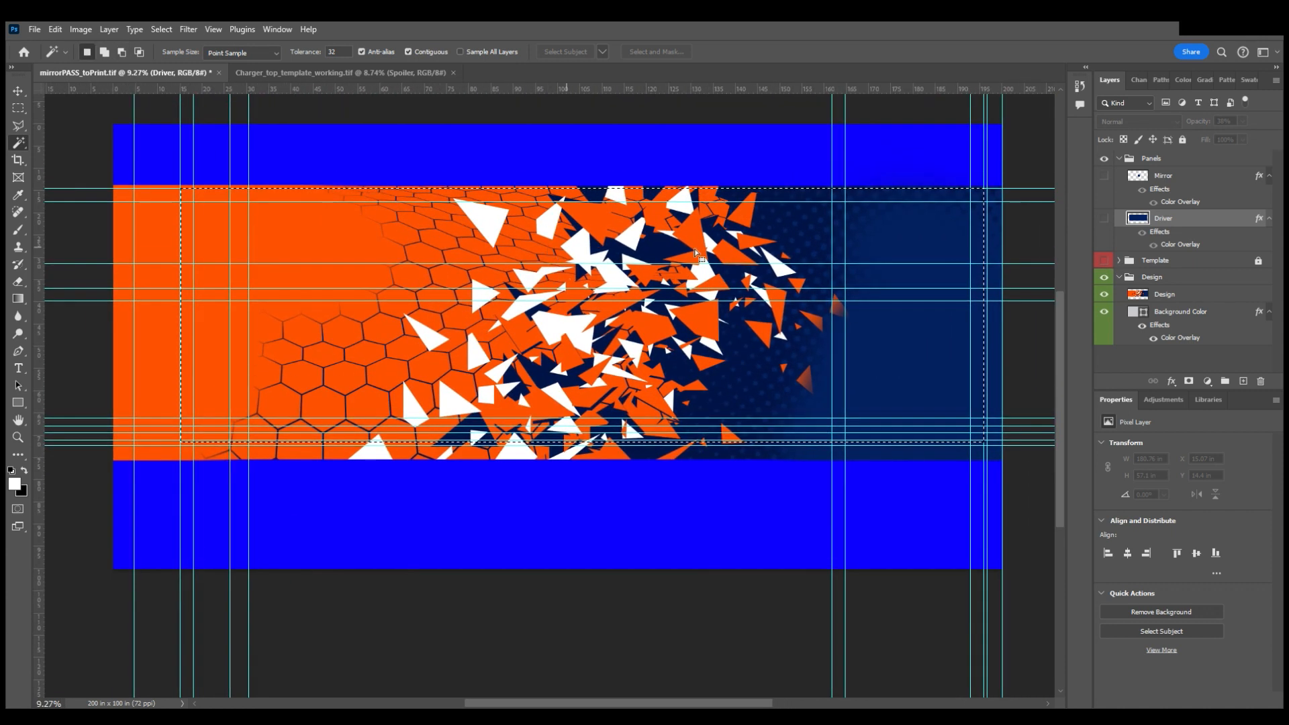
Flatten all layers of the side-view layout, crop the image to the Driver panel selection and deselect
left_click(1207, 177)
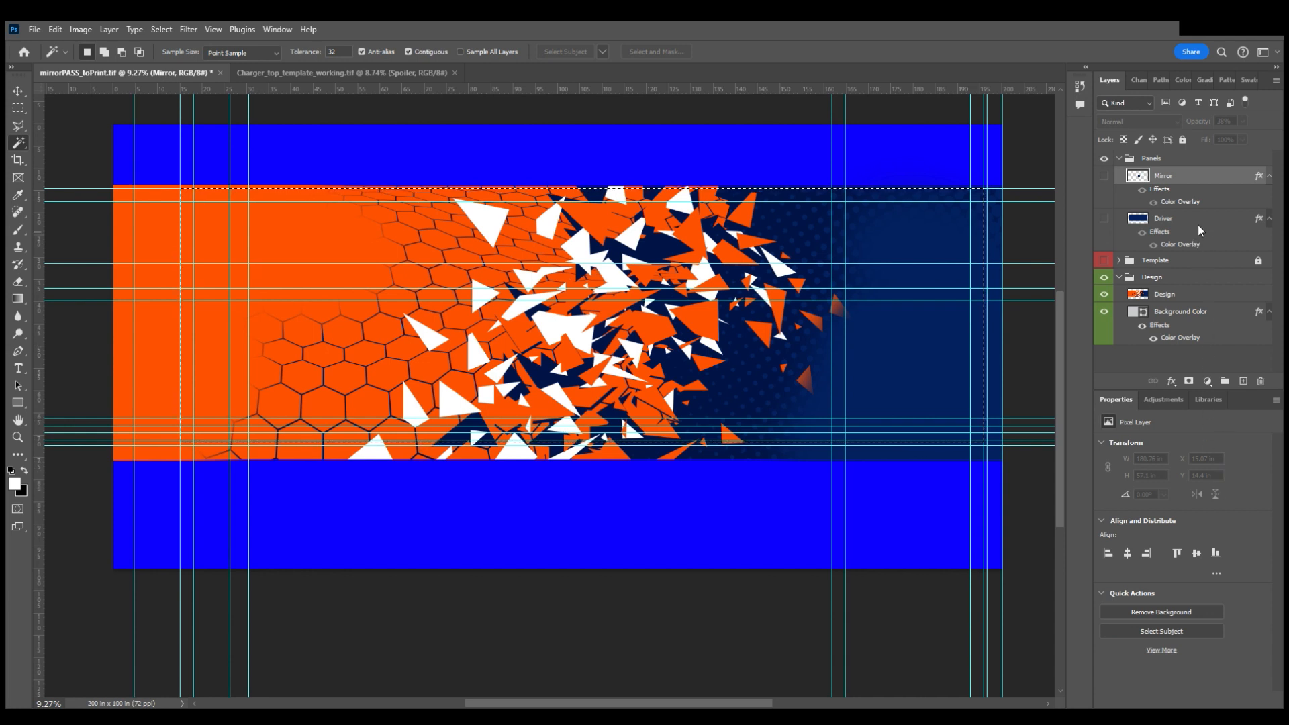
left_click(1236, 312)
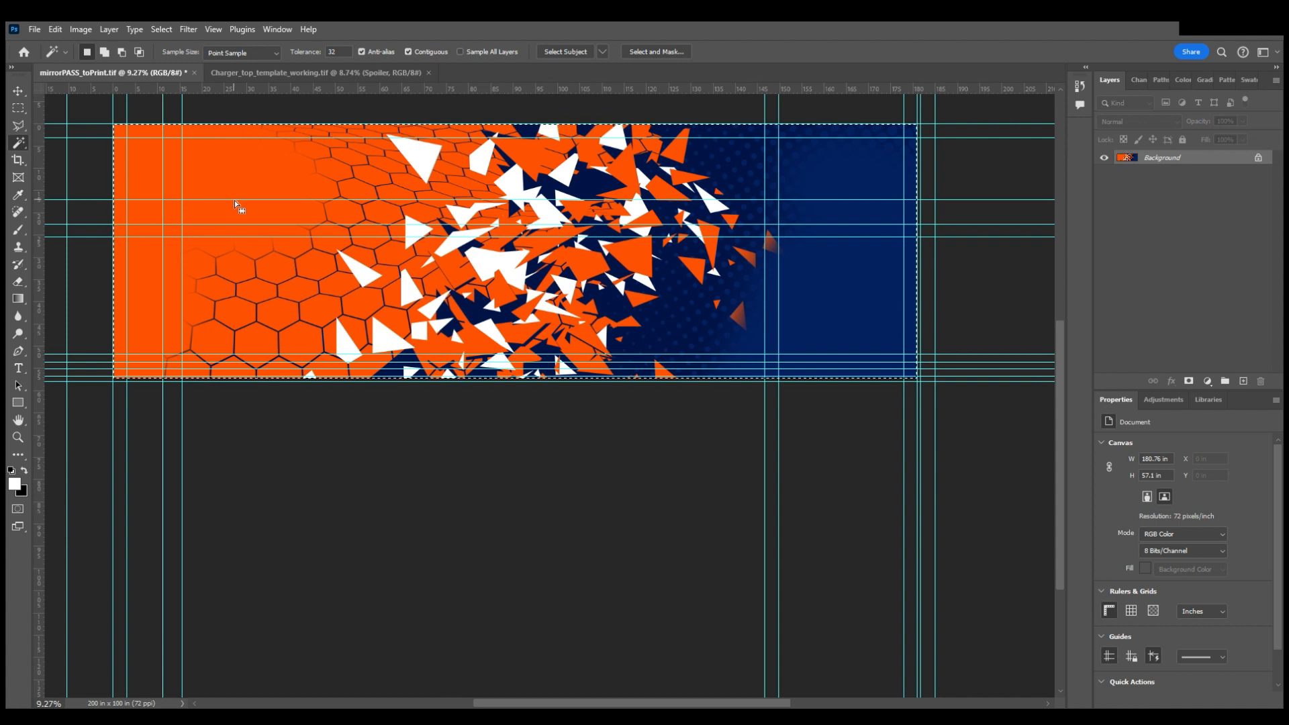
scroll(349, 206, "up", 2)
scroll(347, 206, "left", 2)
key("ctrl+d")
left_click(18, 108)
left_click(18, 91)
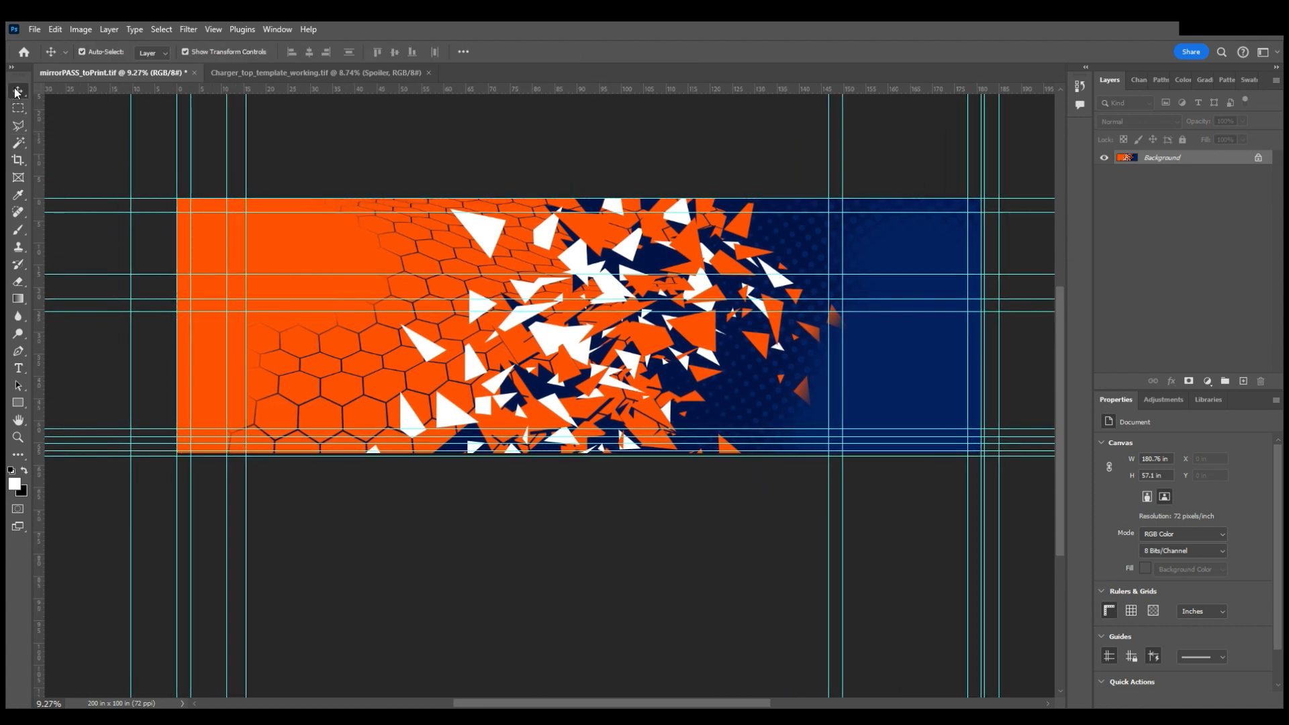
scroll(463, 260, "left", 1)
scroll(516, 289, "up", 1)
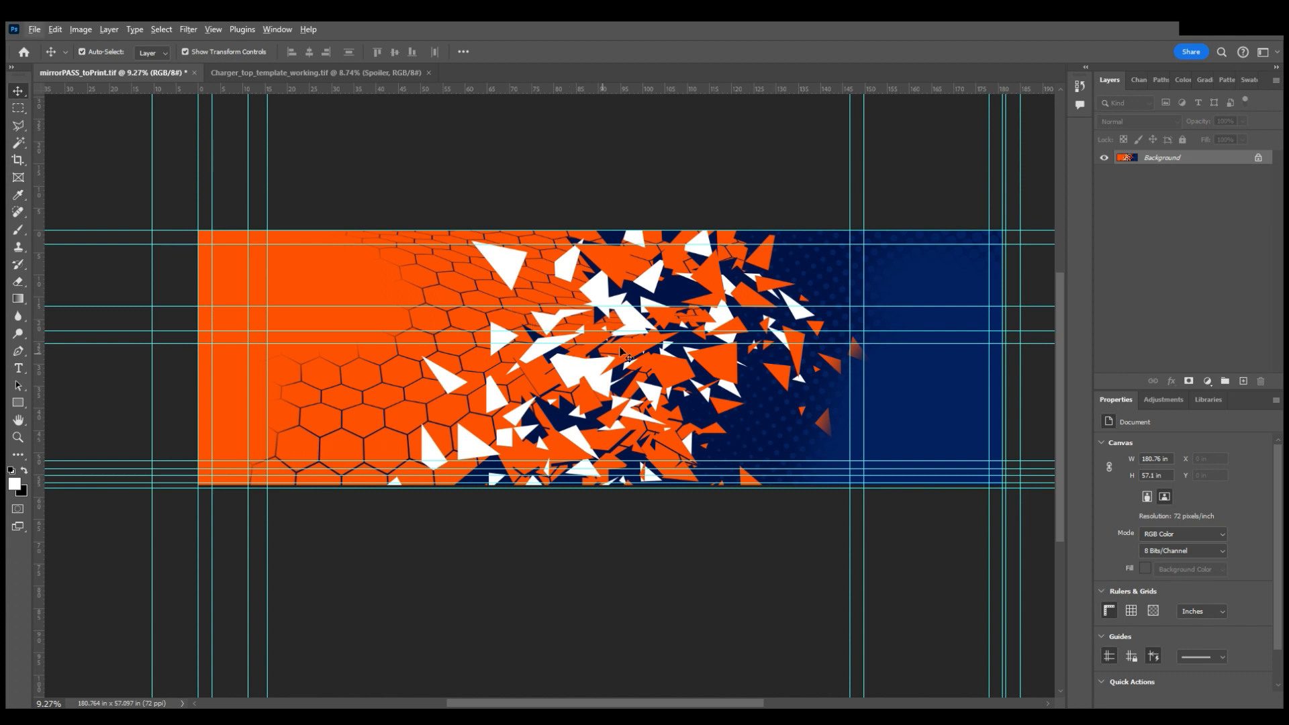
left_click(18, 108)
left_click_drag(126, 178, 1042, 562)
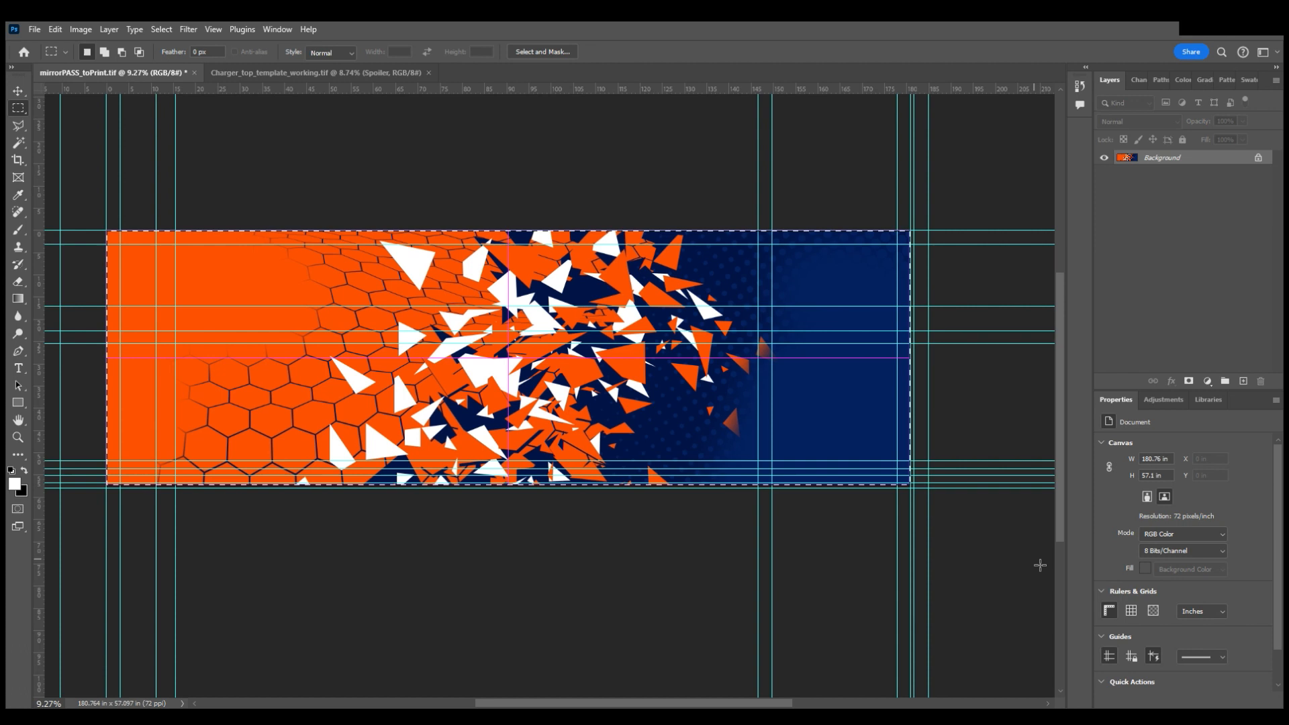
key("ctrl+d")
key("ctrl+minus")
scroll(627, 503, "down", 1)
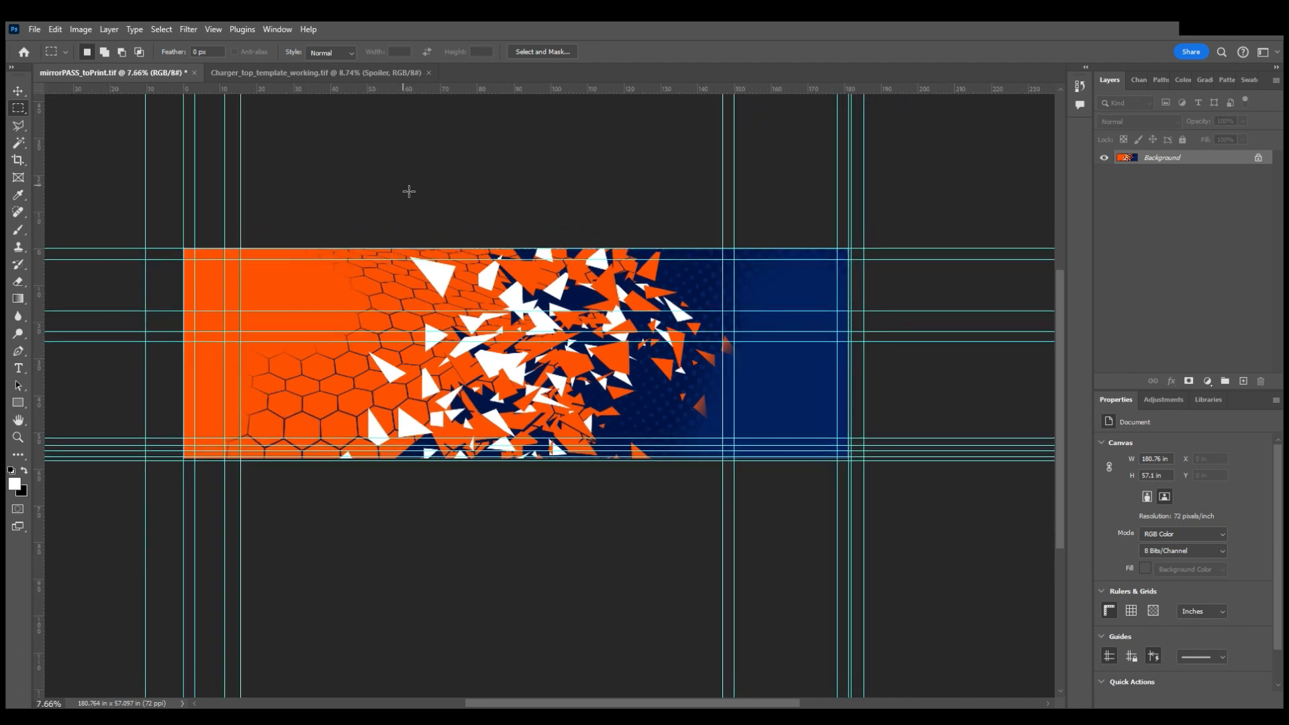
Rotate the cropped Driver panel image 90° clockwise so the orange end faces up
left_click(18, 92)
scroll(200, 207, "left", 2)
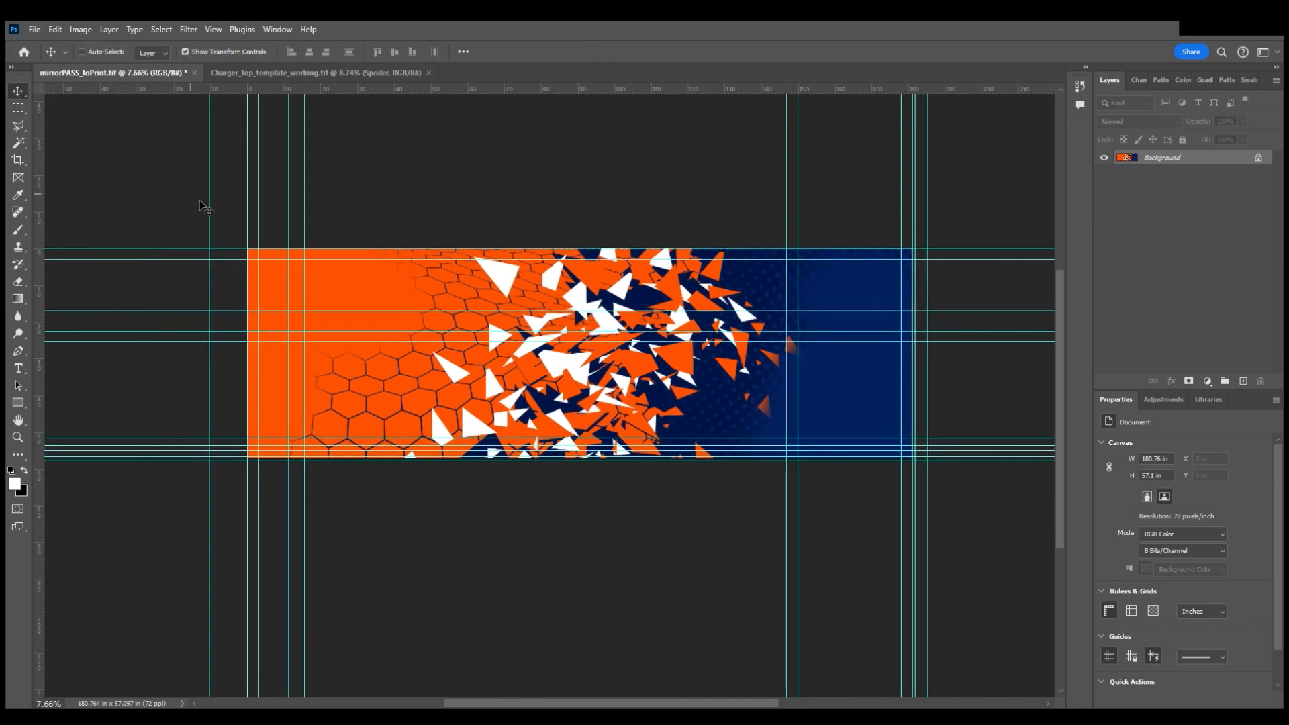
scroll(202, 208, "up", 1)
scroll(310, 263, "left", 1)
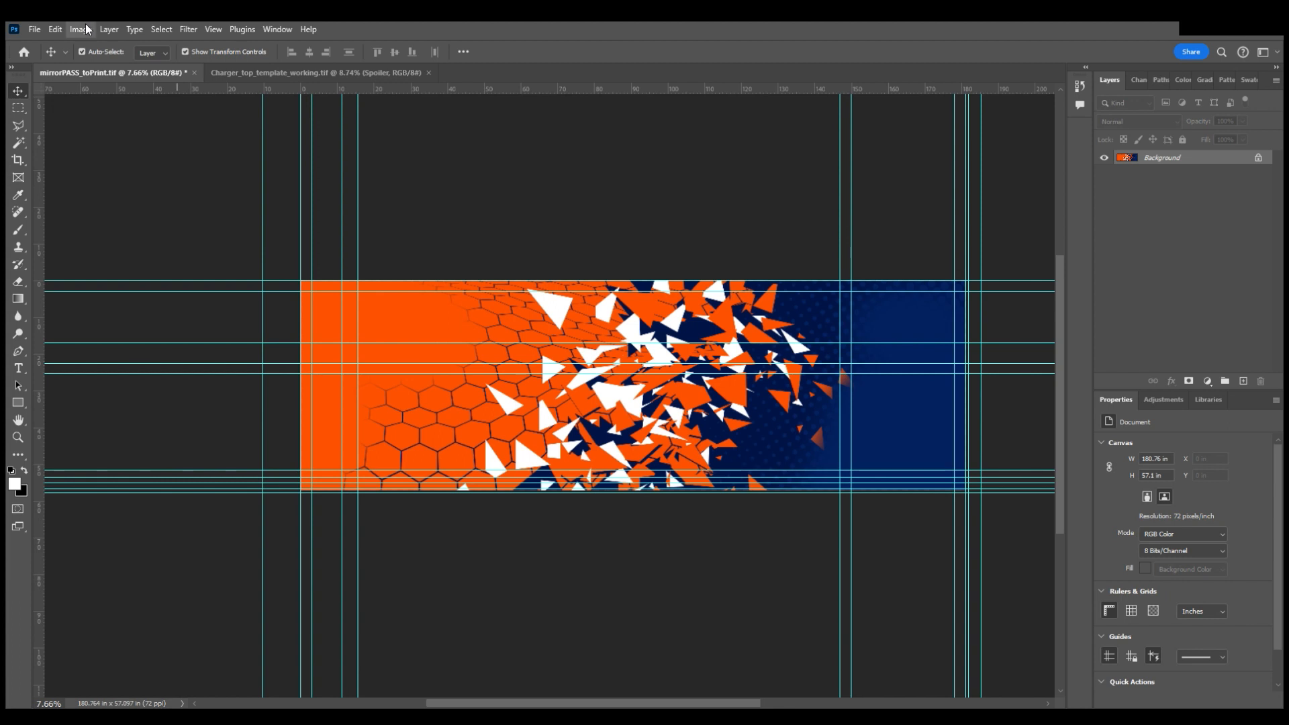
left_click(231, 167)
scroll(341, 278, "down", 5)
scroll(344, 278, "left", 1)
scroll(348, 282, "down", 3)
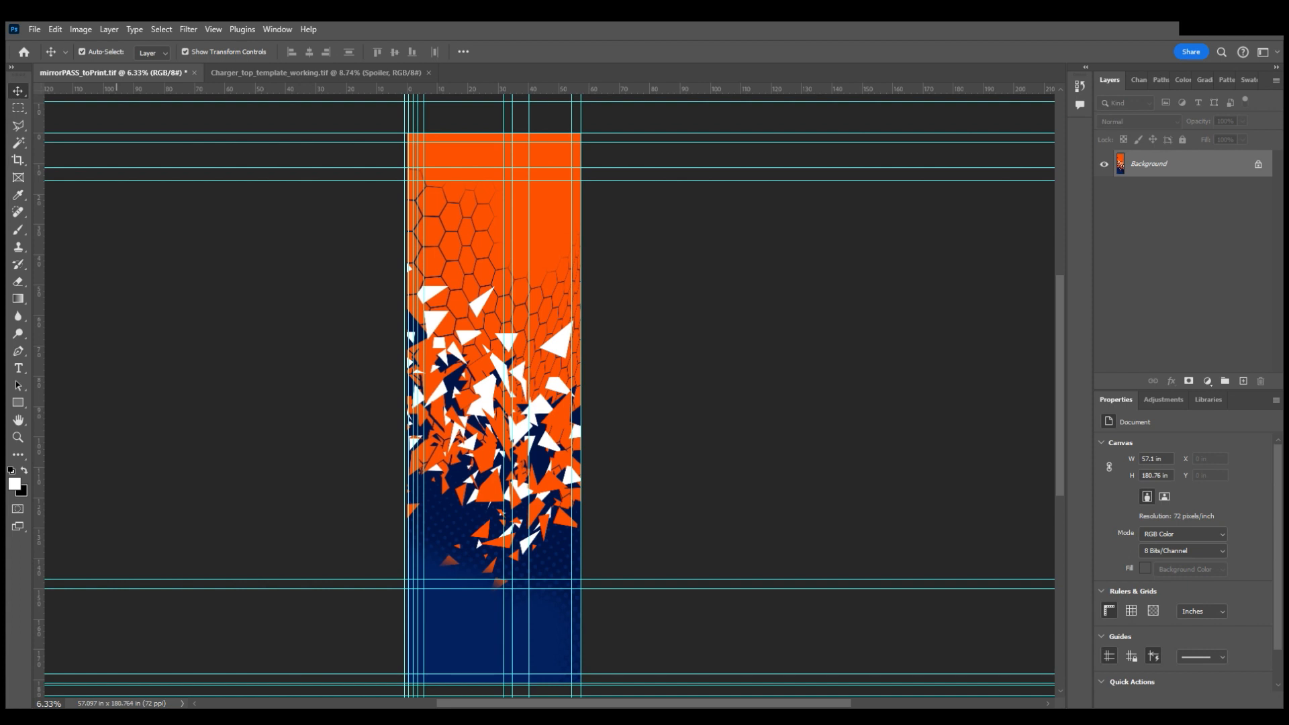
Save the rotated Driver panel as DriverSide_toPrint.tif and flip its unlocked background layer horizontally for the passenger side
key("ctrl+s")
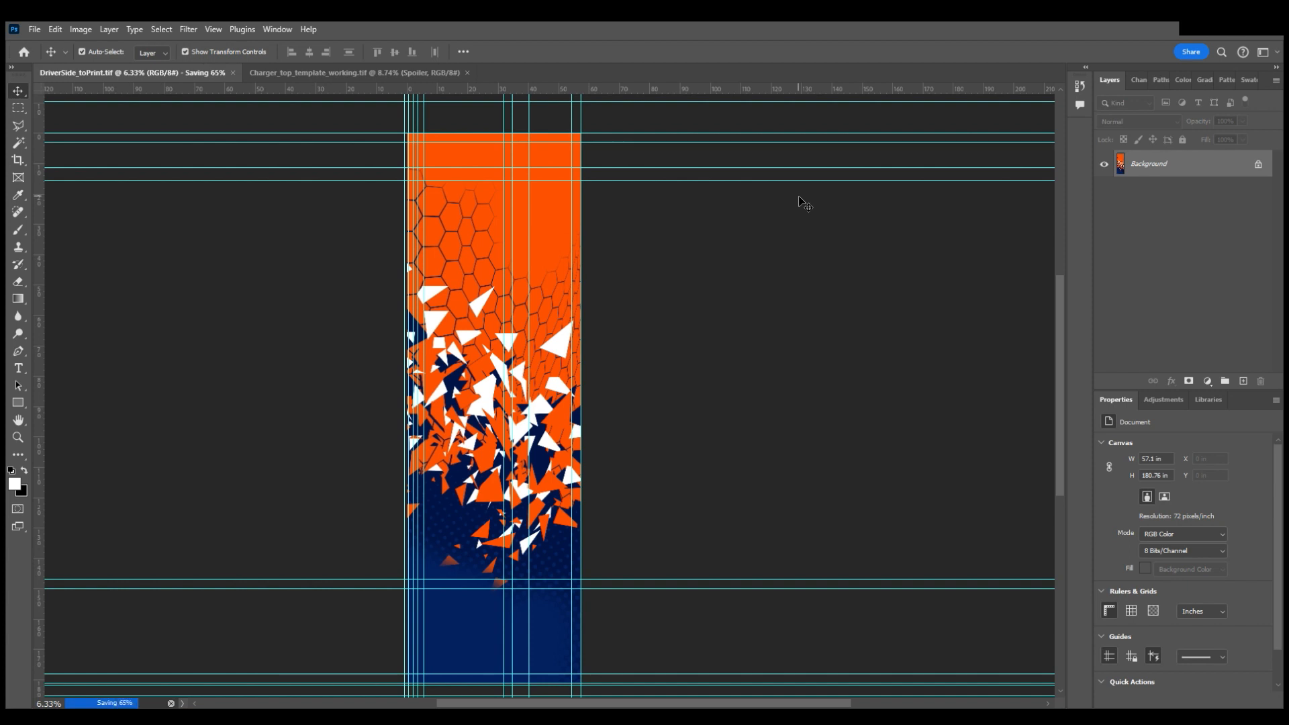
left_click(1259, 164)
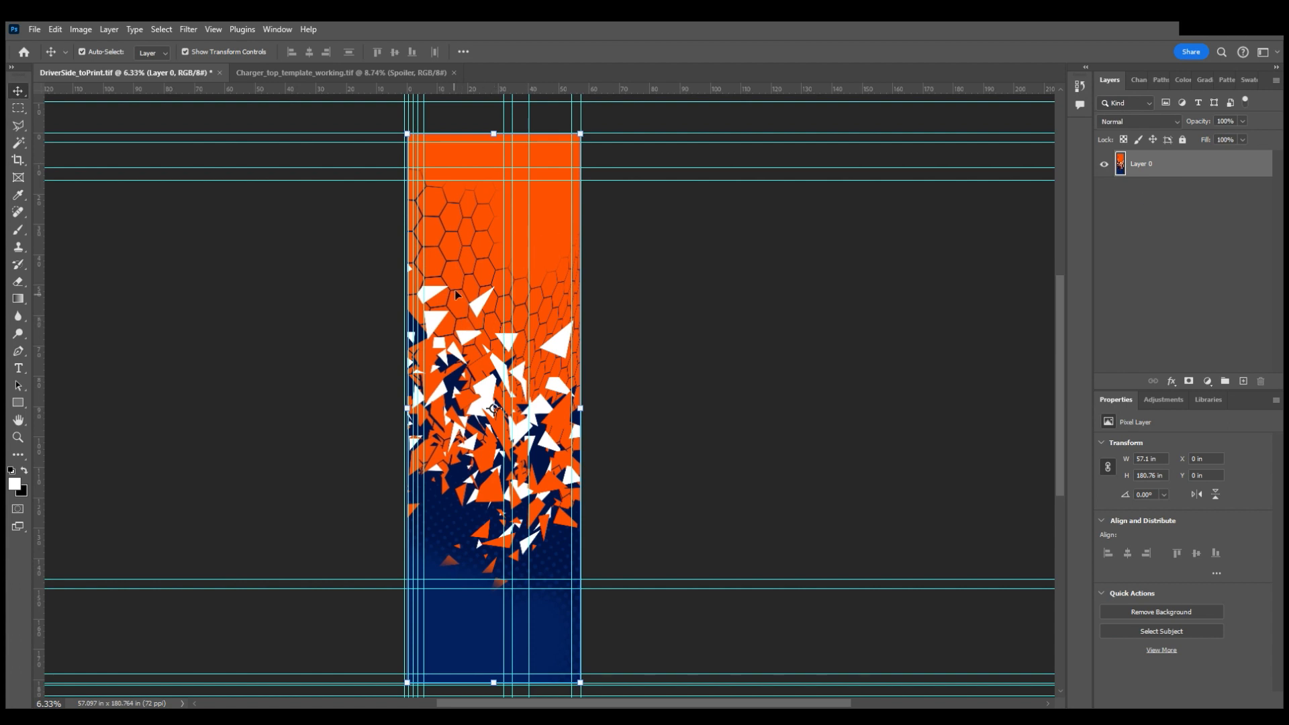
left_click(497, 143)
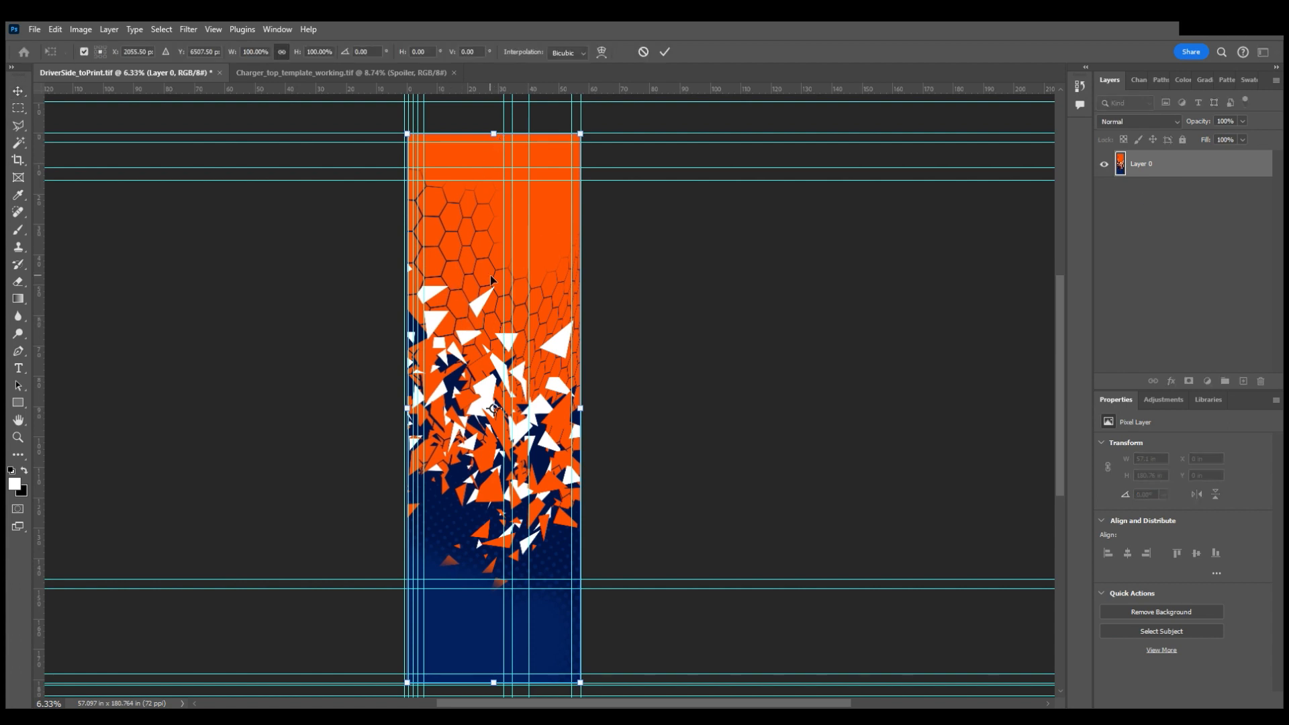
left_click(544, 537)
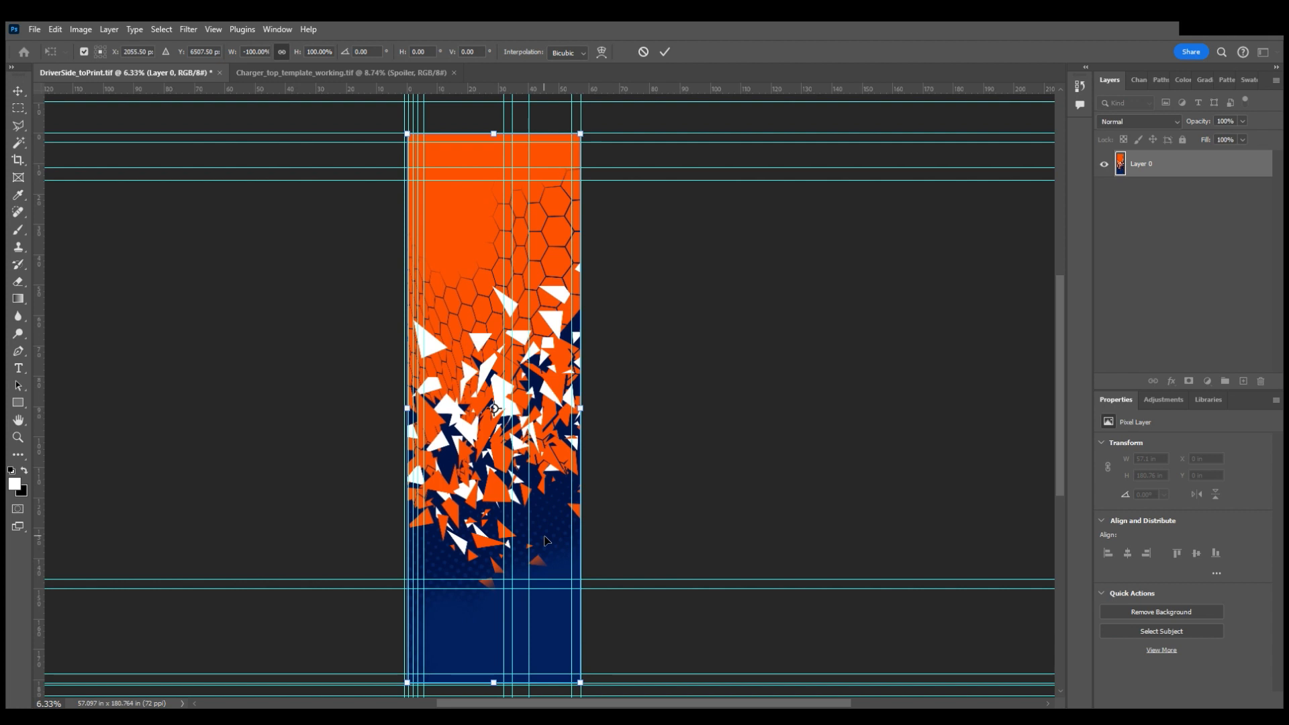
left_click(18, 91)
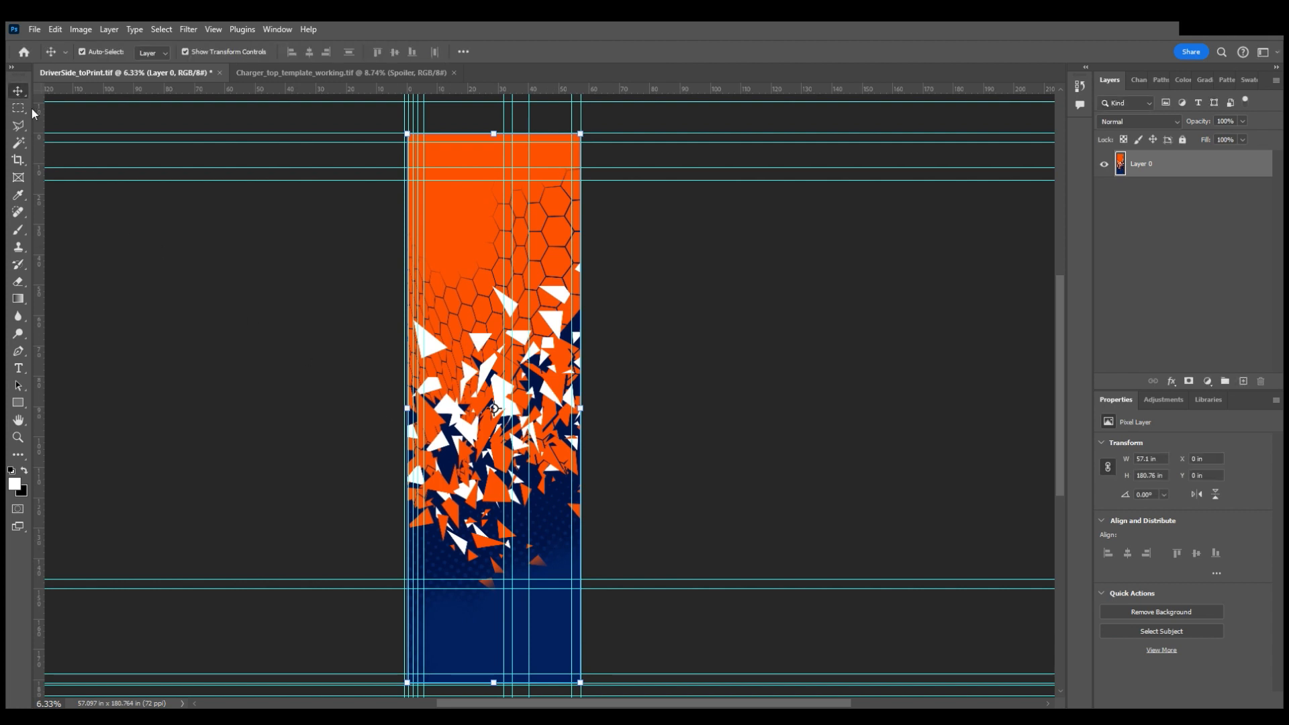
left_click(253, 269)
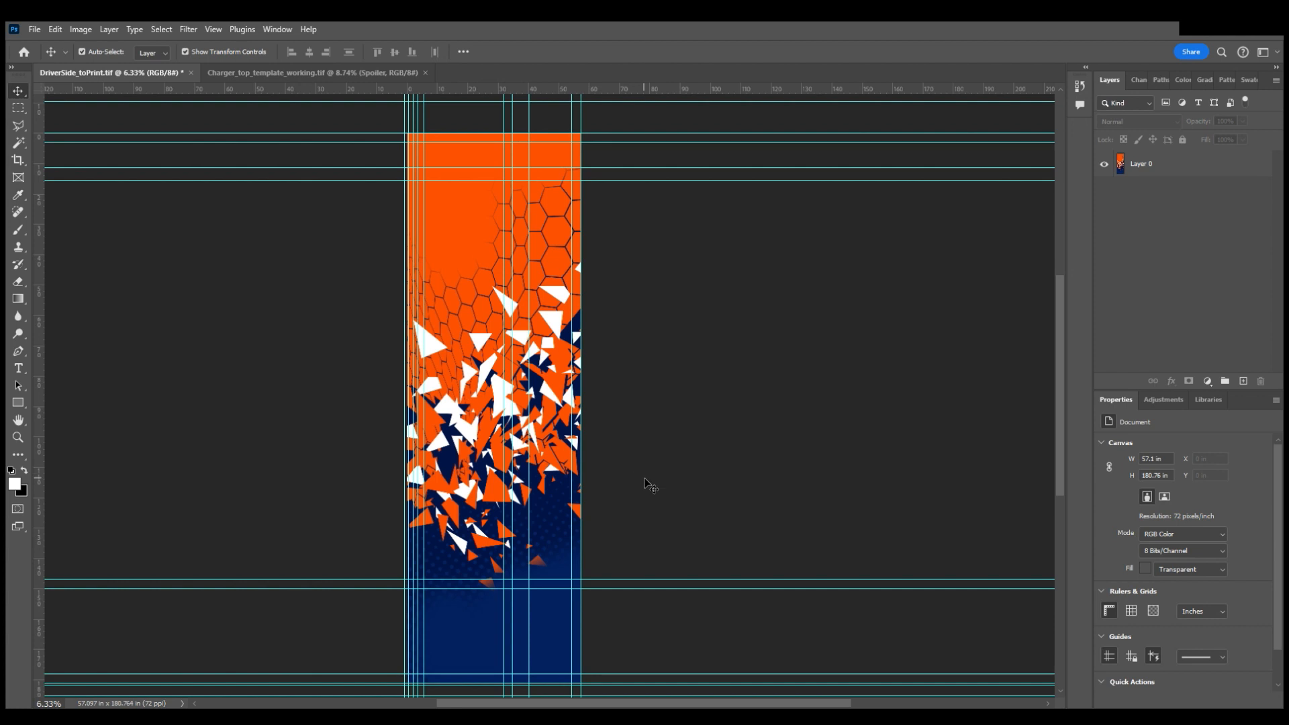
Compare the panel with and without the horizontal flip, and save the flipped version as PASS_Side_toPrint.tif
key("ctrl+z")
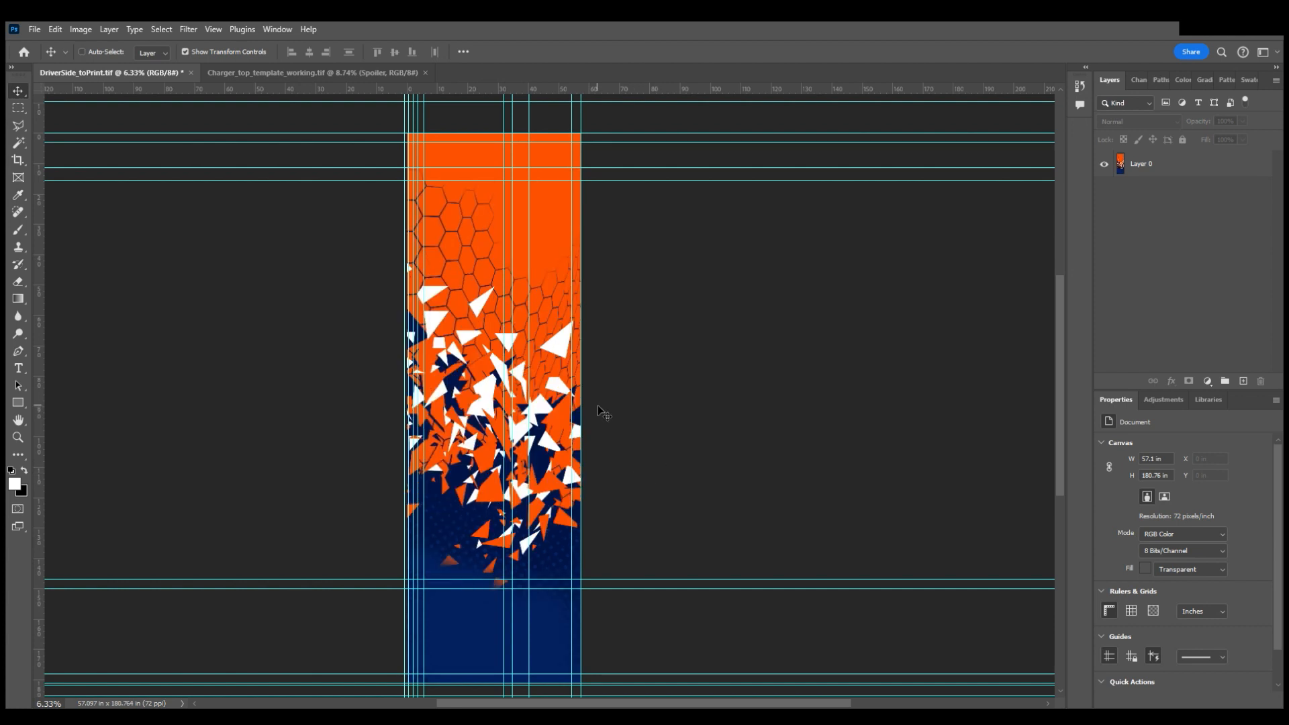
key("ctrl+shift+z")
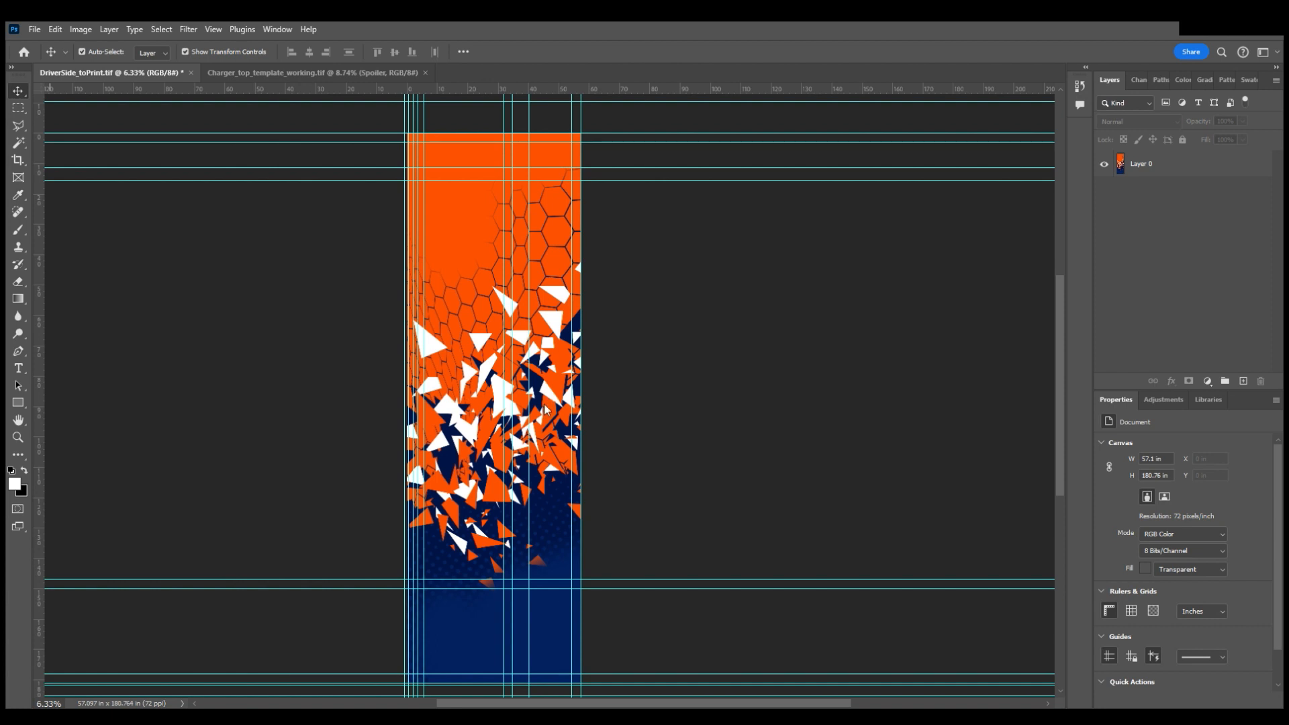
key("ctrl+s")
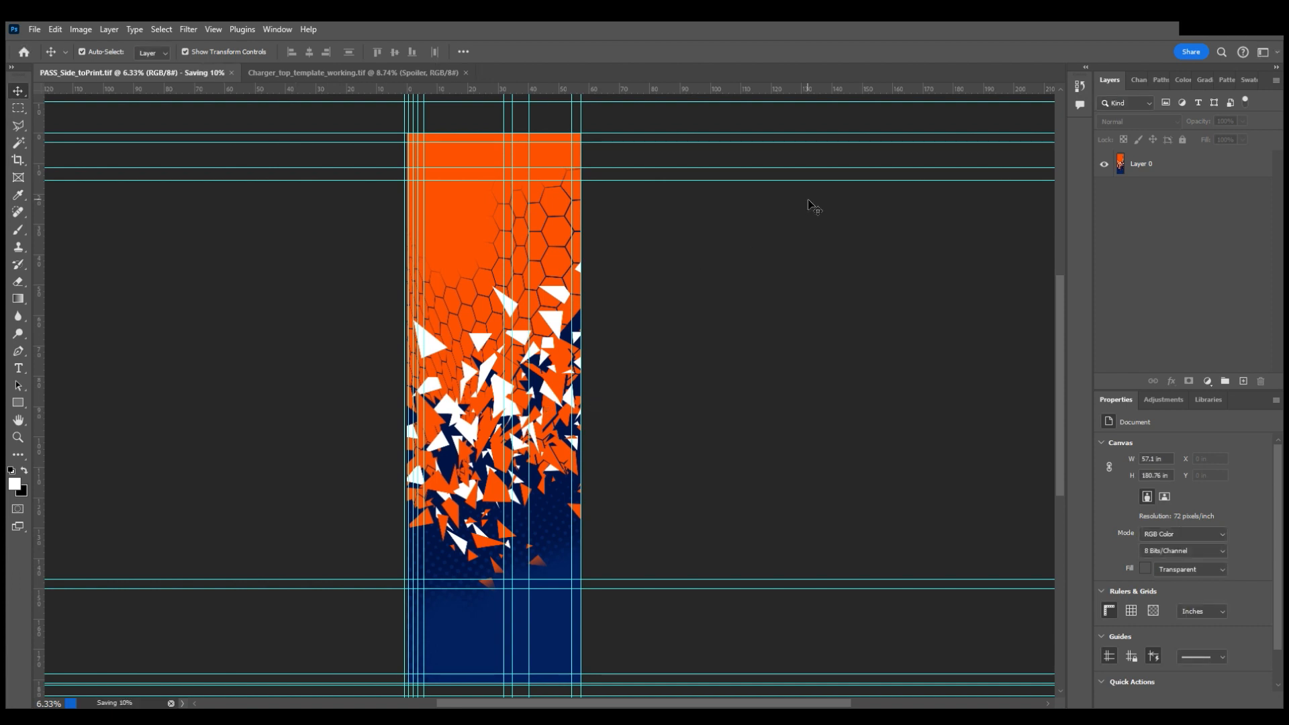
Close the Charger_top_template_working.tif document
left_click(382, 70)
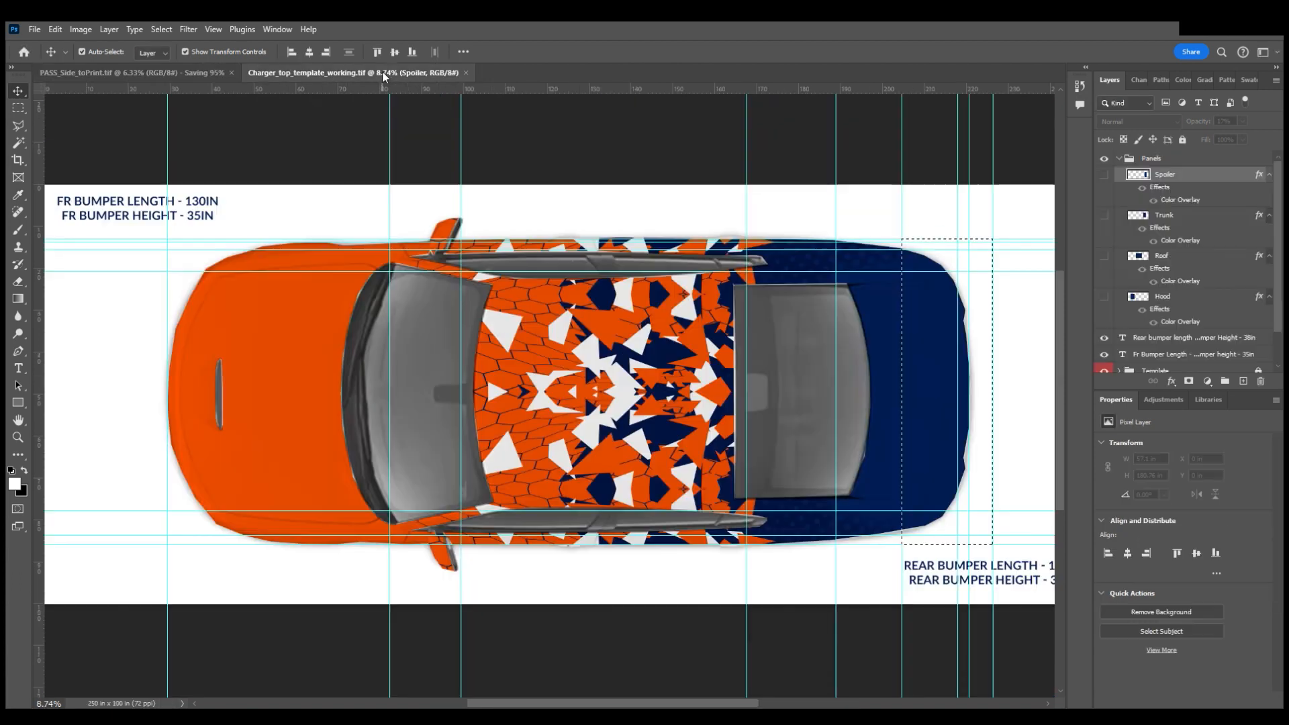
left_click(464, 72)
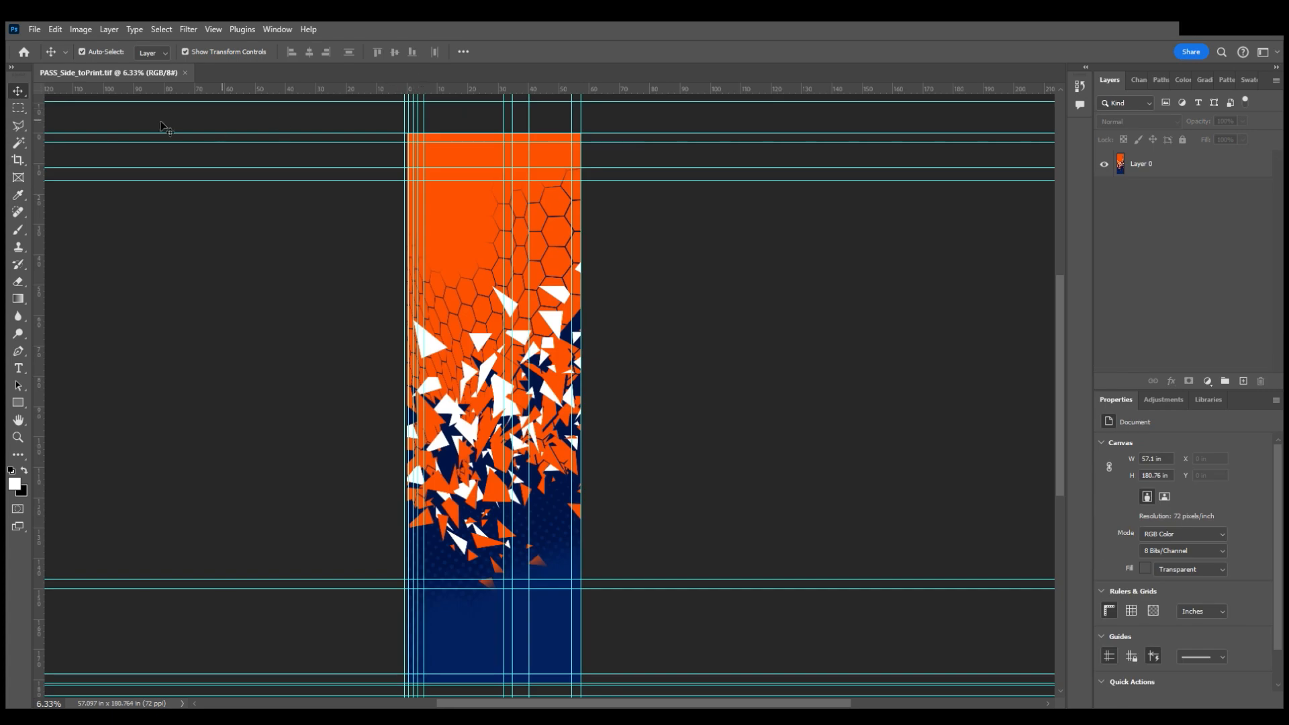
Undo the flip, rotation, crop and flattening to restore the layered side-view layout, and show the Template group
key("ctrl+z")
key("ctrl+z")
key("ctrl+z")
key("ctrl+z")
key("ctrl+z")
key("ctrl+z")
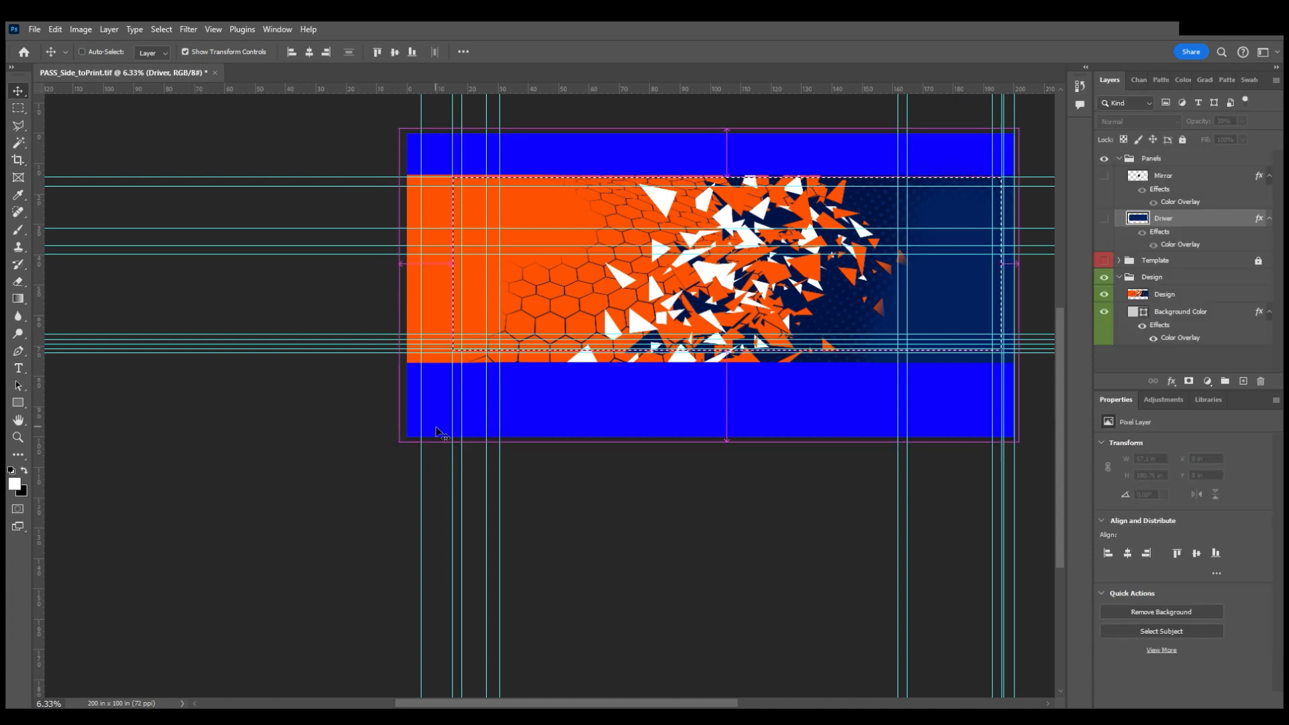
scroll(436, 426, "right", 3)
left_click(1103, 267)
scroll(578, 349, "right", 2)
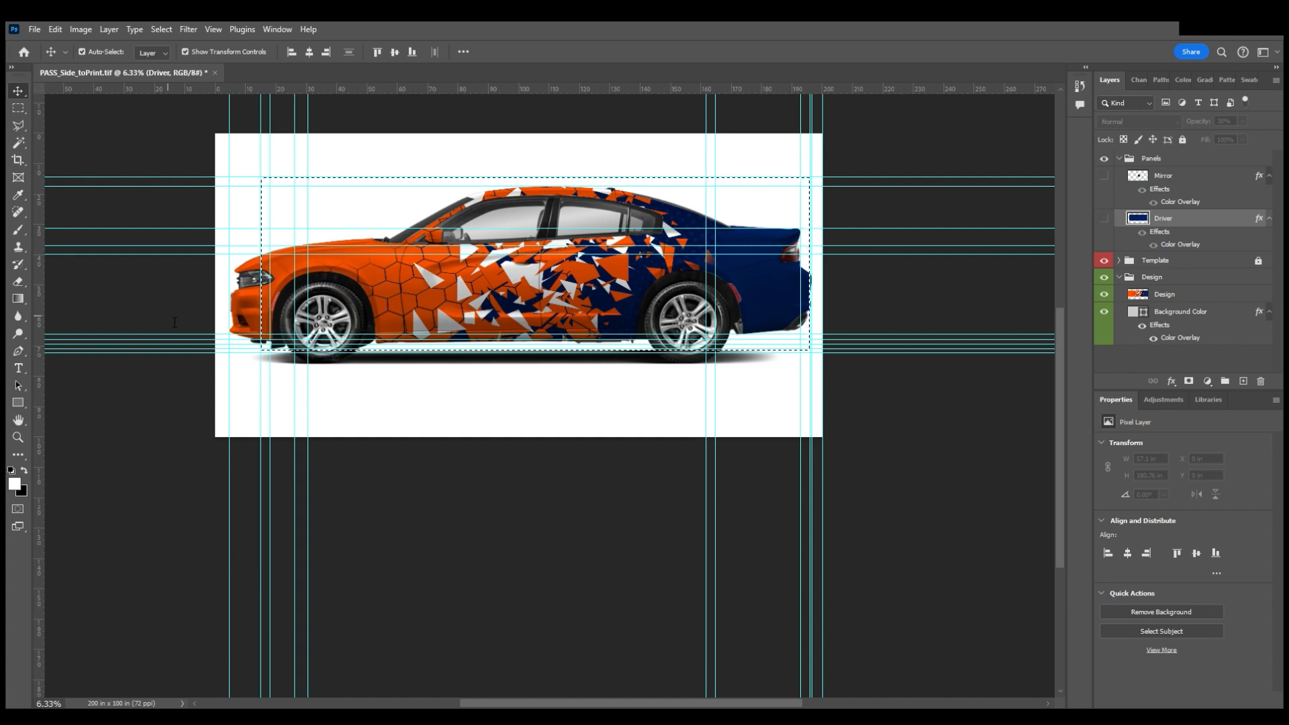
Save the restored layered side-view layout as Charger_DS_template_working.tif
key("ctrl+n")
left_click(806, 198)
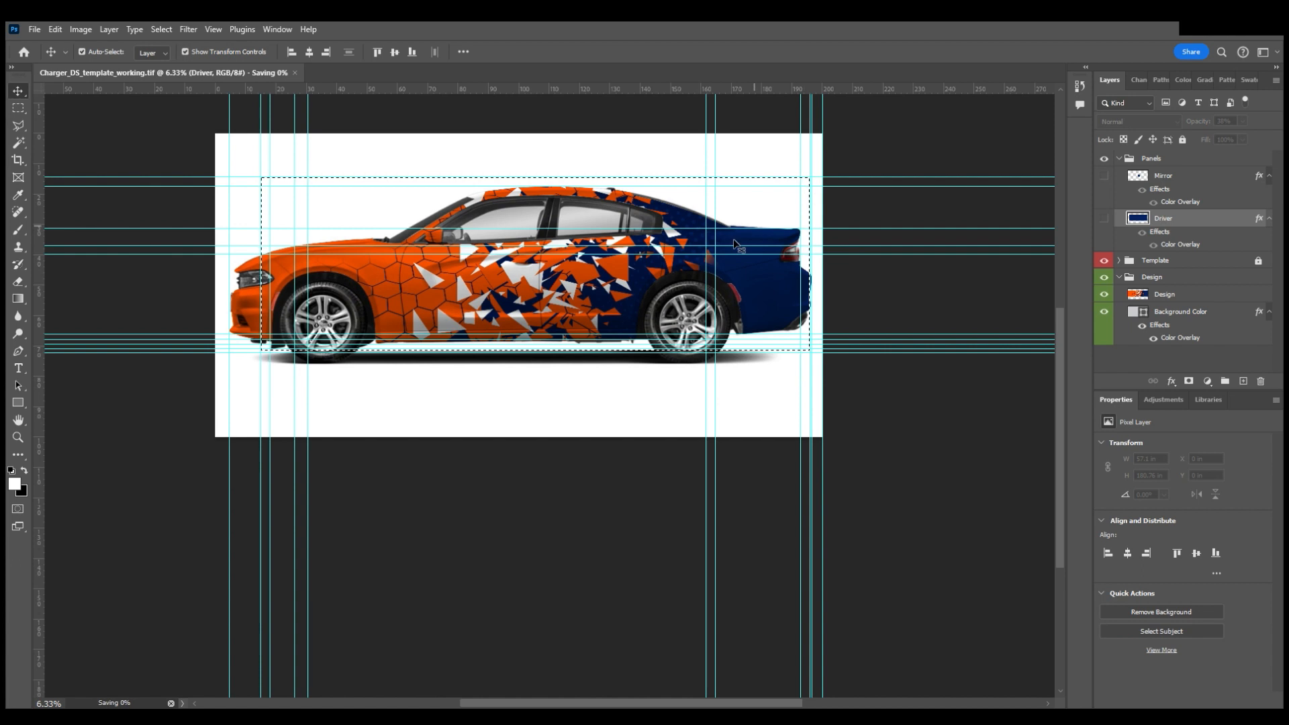
scroll(374, 478, "up", 2)
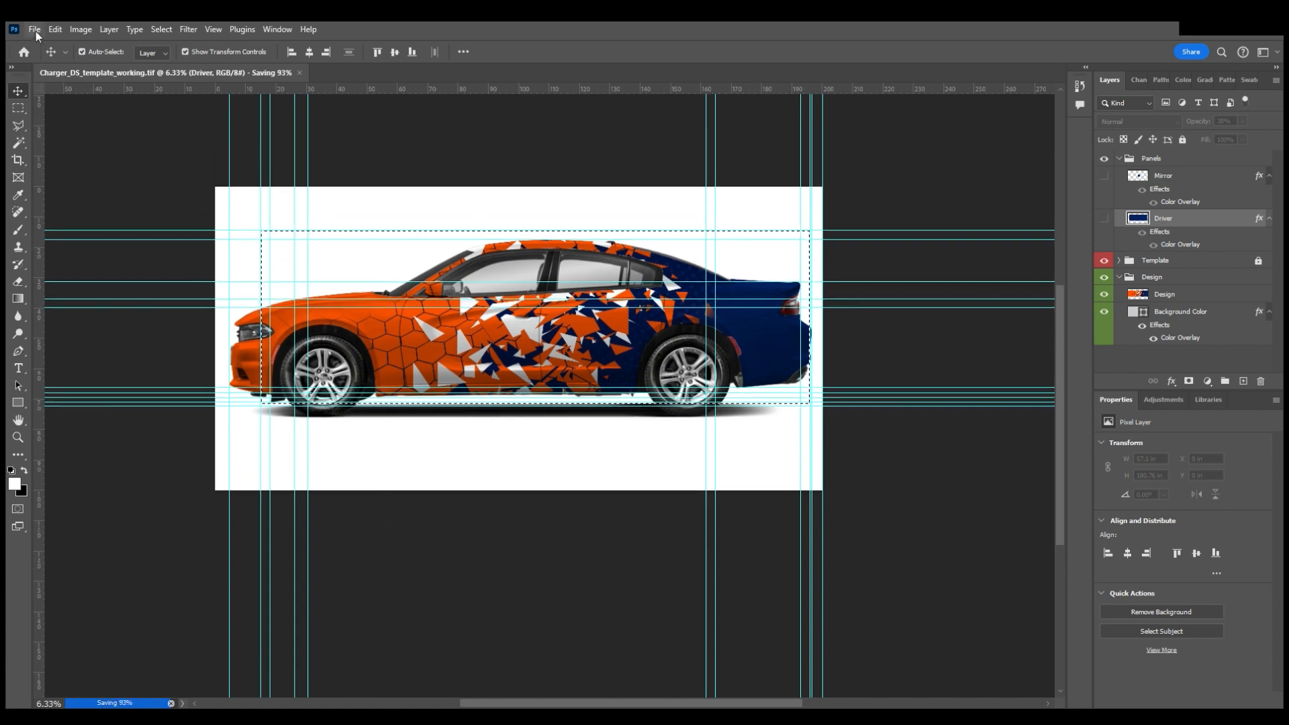